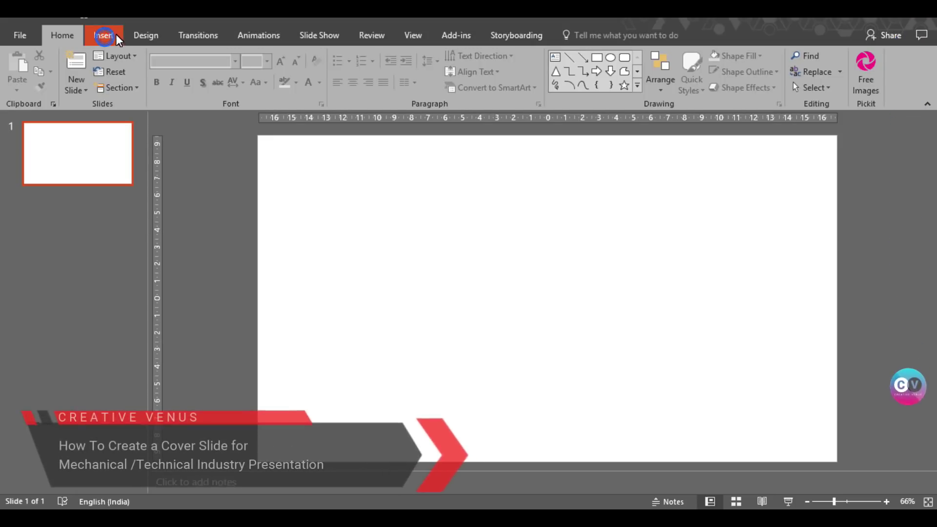
- Draw a blue parallelogram from Insert > Shapes across the lower slide area
{"action": "left_click", "coordinate": [104, 36]}
{"action": "left_click", "coordinate": [235, 69]}
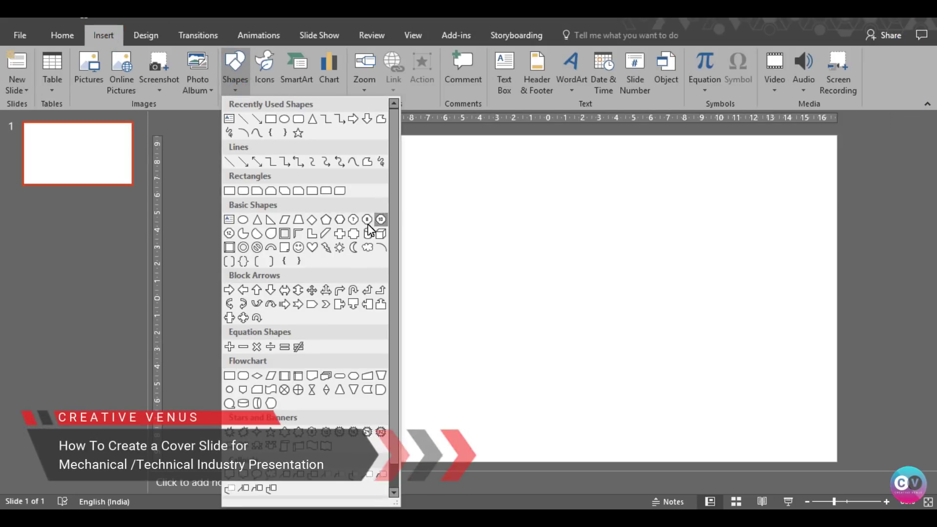
{"action": "left_click", "coordinate": [306, 223]}
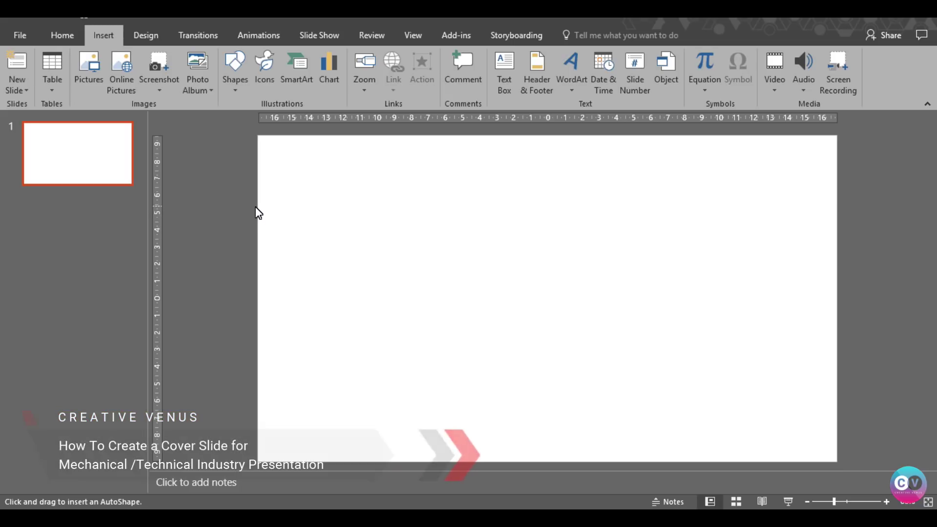
{"action": "left_click_drag", "start_coordinate": [258, 208], "coordinate": [629, 469]}
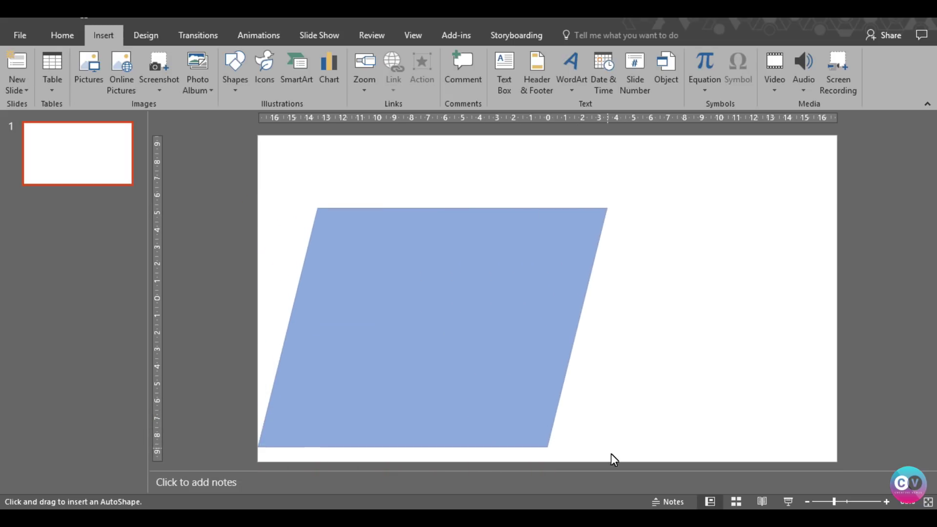
{"action": "mouse_move", "coordinate": [629, 466]}
{"action": "left_mouse_down"}
{"action": "mouse_move", "coordinate": [676, 454]}
{"action": "mouse_move", "coordinate": [683, 465]}
{"action": "left_mouse_up"}
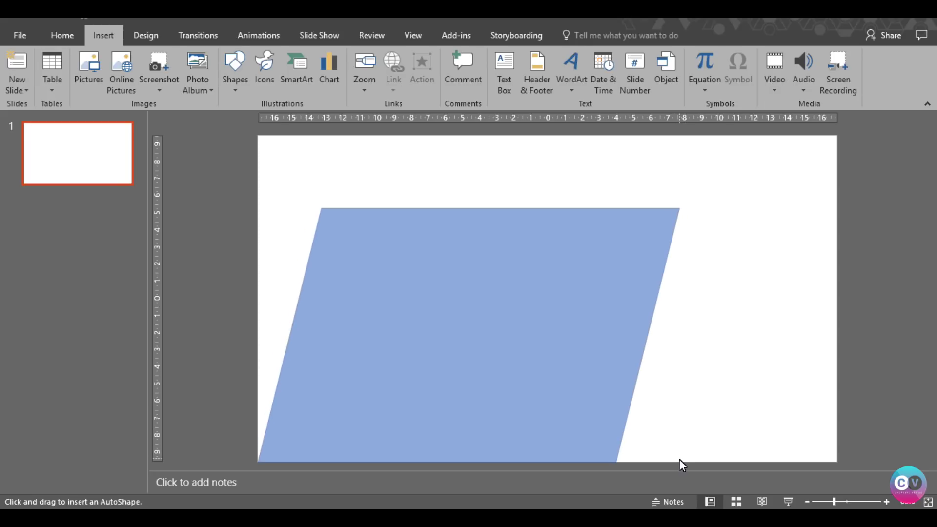
{"action": "left_click_drag", "start_coordinate": [683, 464], "coordinate": [664, 455]}
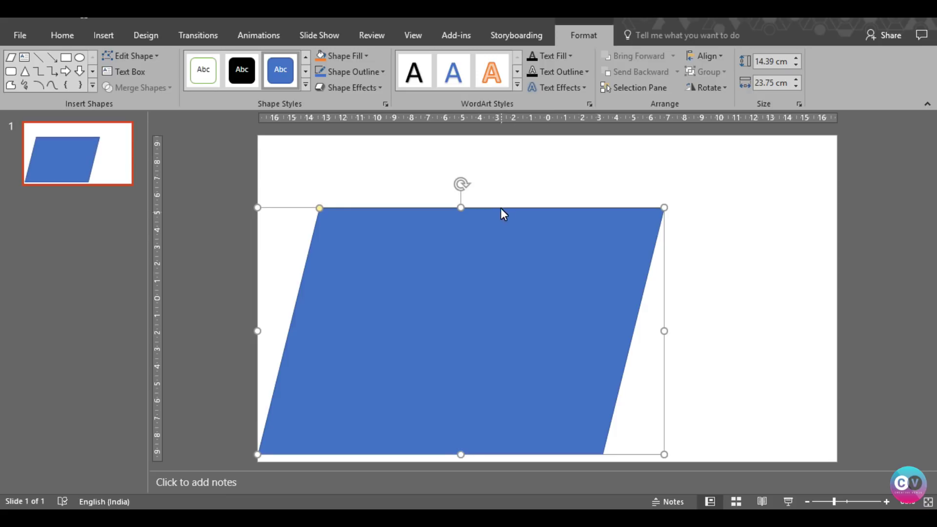
- Steepen the parallelogram's slant and resize it to 14.82 × 27.66 cm, reaching the slide bottom
{"action": "left_click_drag", "start_coordinate": [465, 456], "coordinate": [464, 461]}
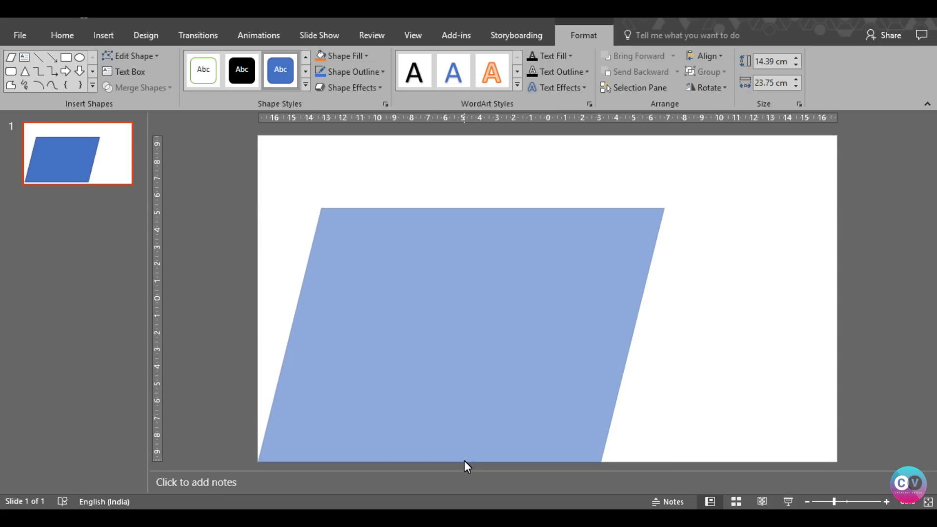
{"action": "left_click_drag", "start_coordinate": [319, 202], "coordinate": [412, 224]}
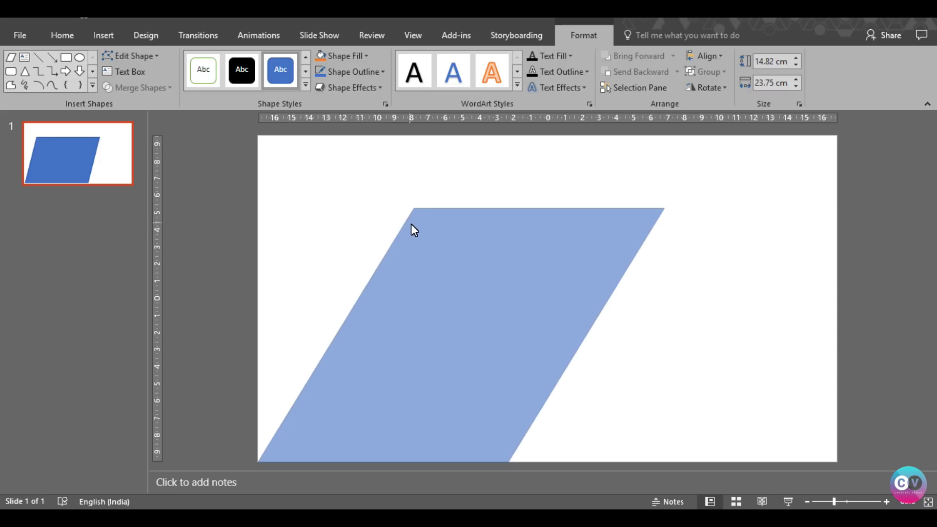
{"action": "left_click_drag", "start_coordinate": [665, 335], "coordinate": [731, 333]}
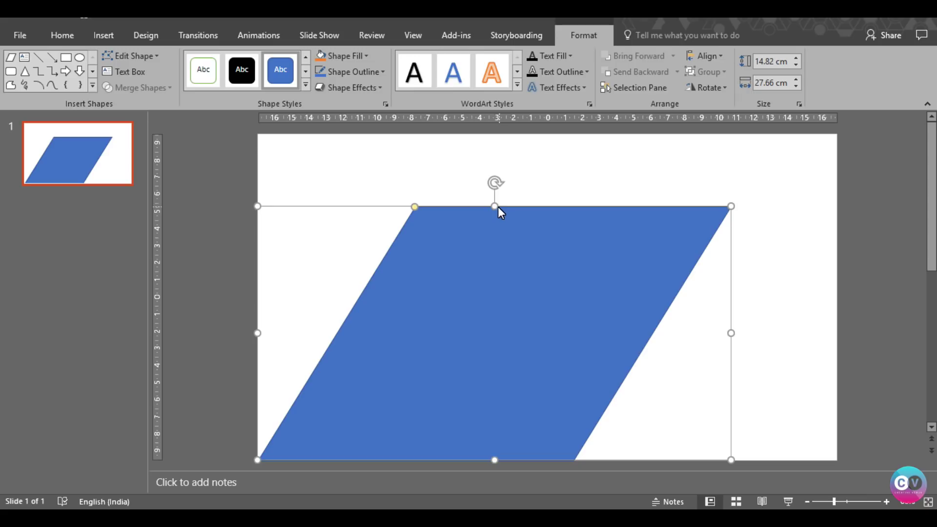
{"action": "left_click_drag", "start_coordinate": [498, 208], "coordinate": [497, 224]}
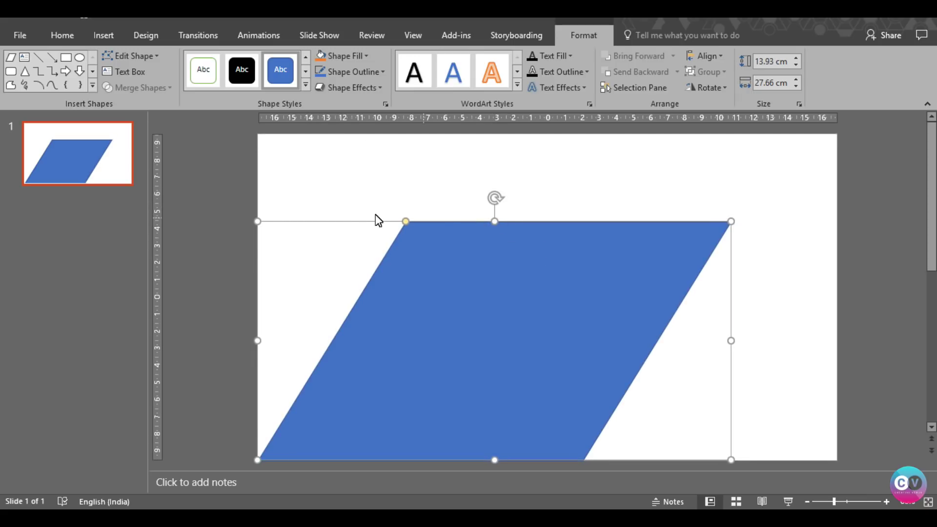
- Set the parallelogram to No Outline and position a pasted copy to its right
{"action": "left_click", "coordinate": [371, 76]}
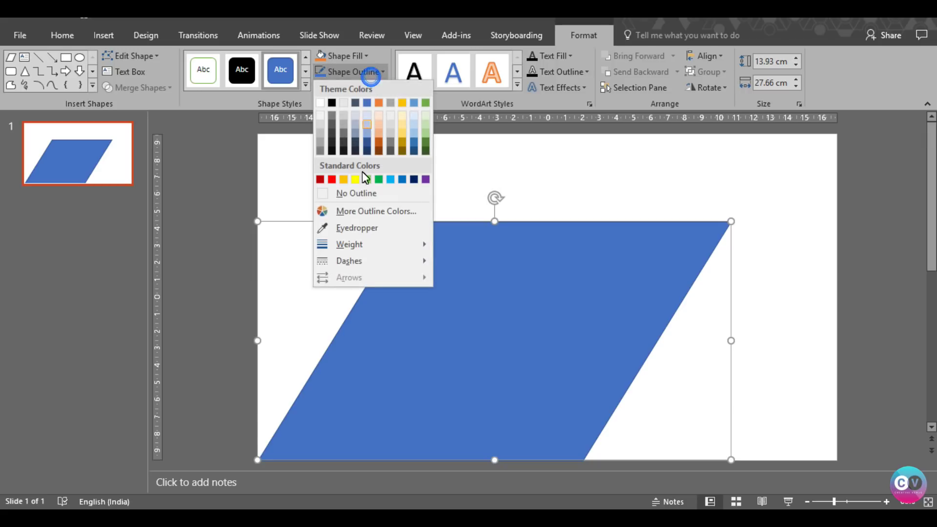
{"action": "left_click", "coordinate": [358, 195]}
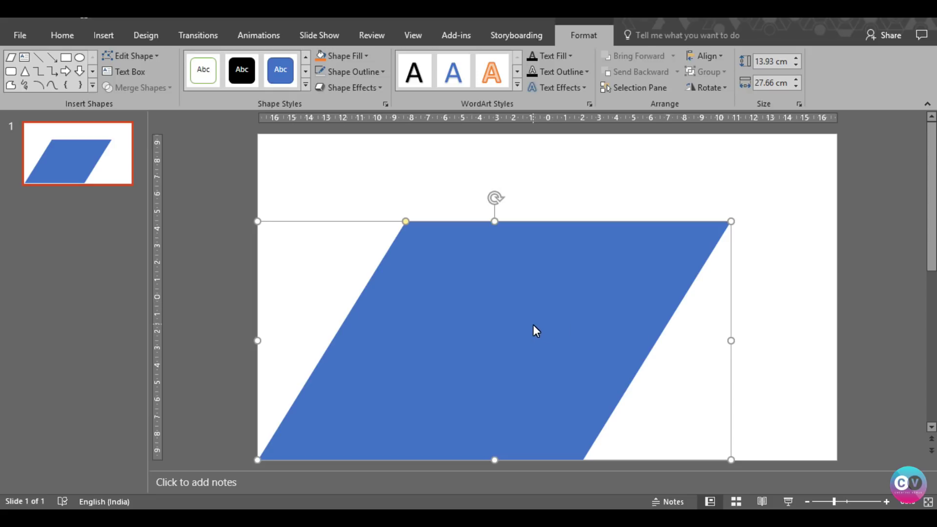
{"action": "key", "text": "ctrl+v"}
{"action": "mouse_move", "coordinate": [461, 322]}
{"action": "left_mouse_down"}
{"action": "mouse_move", "coordinate": [808, 300]}
{"action": "mouse_move", "coordinate": [785, 318]}
{"action": "left_mouse_up"}
{"action": "left_click", "coordinate": [604, 182]}
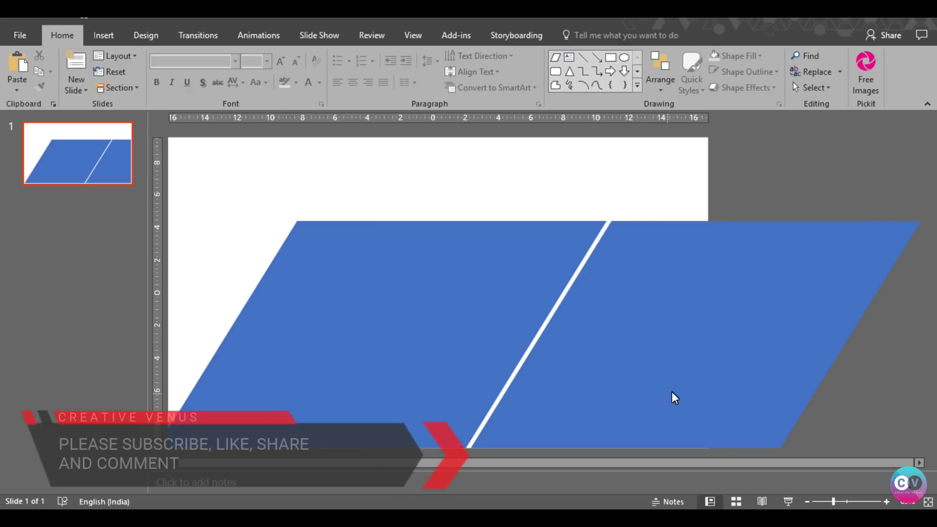
- Draw a rectangle covering the copy's overhang past the slide's right edge
{"action": "left_click", "coordinate": [100, 42]}
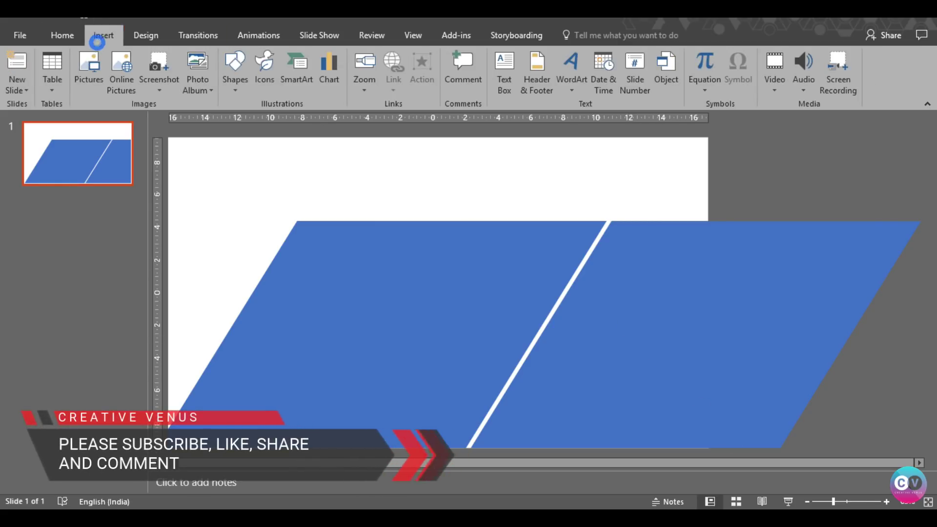
{"action": "left_click", "coordinate": [234, 88]}
{"action": "left_click", "coordinate": [283, 118]}
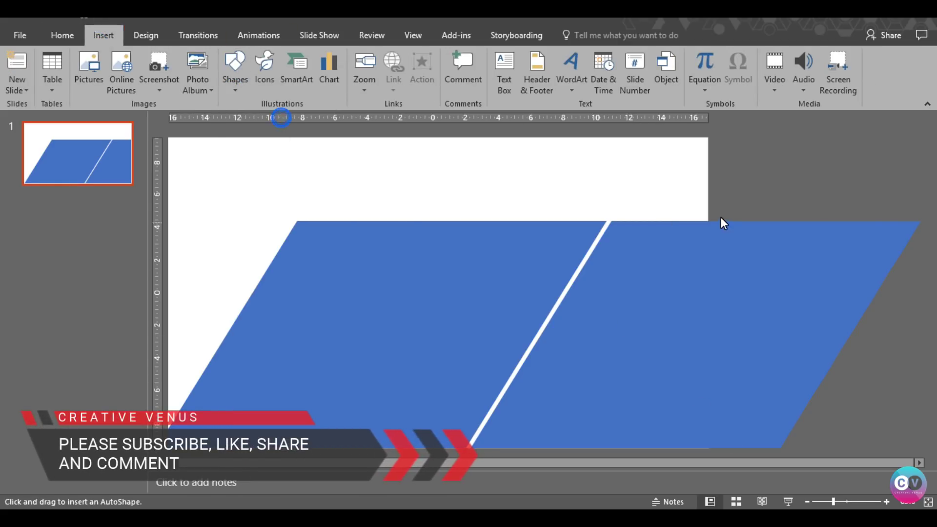
{"action": "left_click_drag", "start_coordinate": [709, 204], "coordinate": [930, 455]}
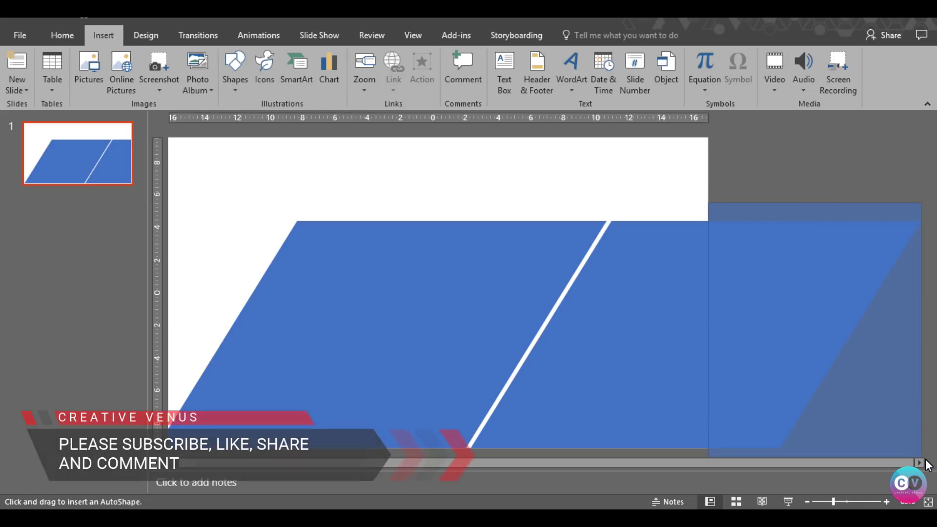
{"action": "left_click_drag", "start_coordinate": [929, 455], "coordinate": [923, 455]}
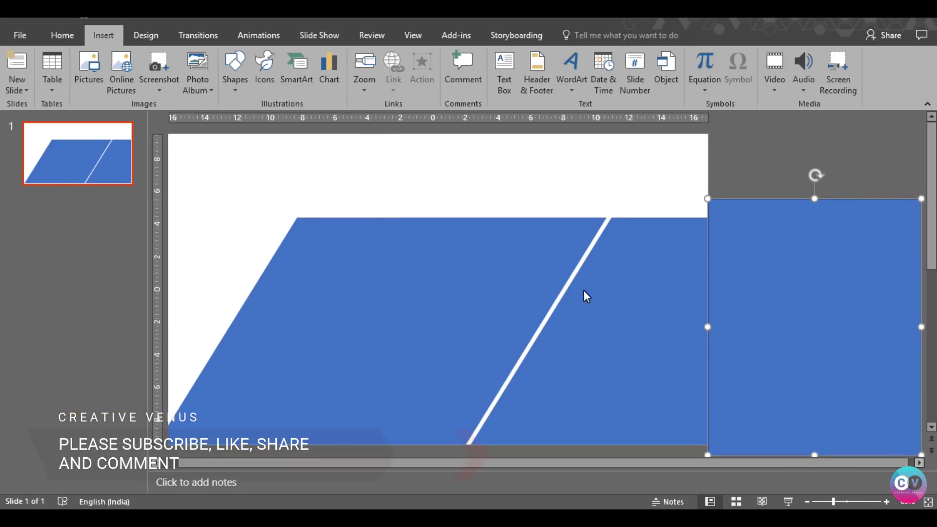
- Subtract the rectangle from the right parallelogram with Merge Shapes
{"action": "left_click", "coordinate": [740, 204], "text": "shift"}
{"action": "left_click", "coordinate": [125, 88]}
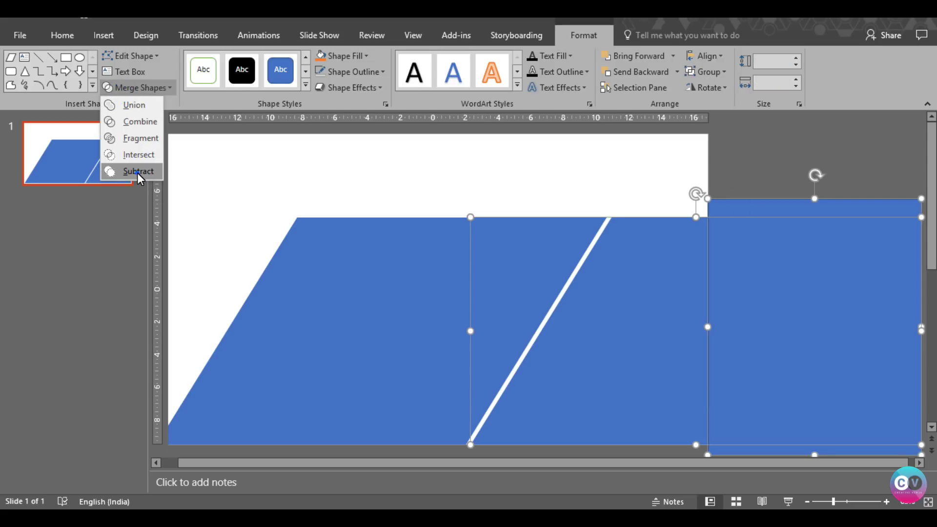
{"action": "left_click", "coordinate": [138, 172]}
{"action": "left_click", "coordinate": [863, 283]}
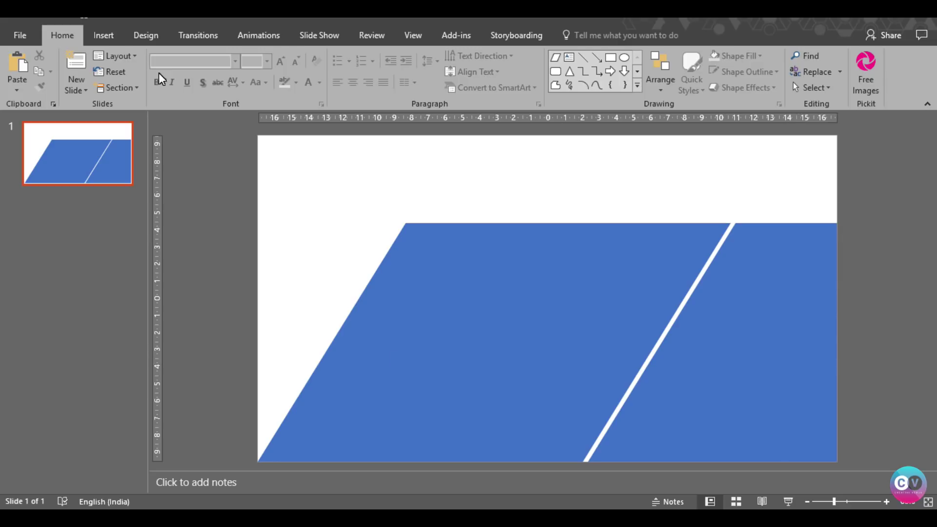
- Insert a right triangle, rotate it to point right, and place it in the top-left corner
{"action": "left_click", "coordinate": [103, 36]}
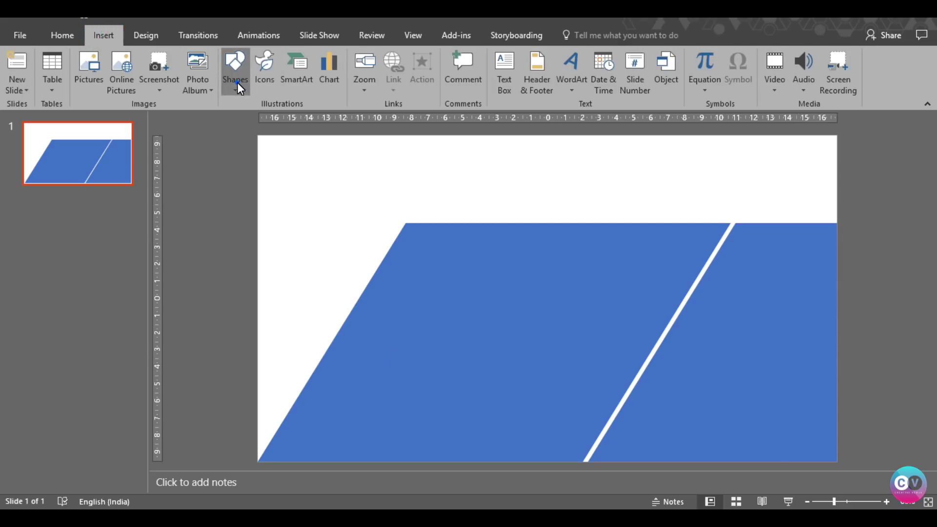
{"action": "left_click", "coordinate": [236, 78]}
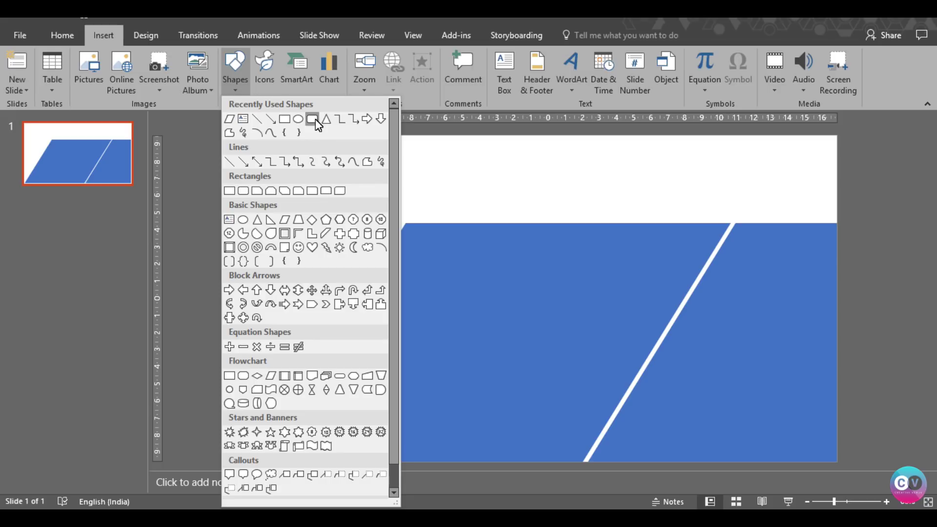
{"action": "left_click", "coordinate": [322, 120]}
{"action": "left_click_drag", "start_coordinate": [258, 137], "coordinate": [448, 277]}
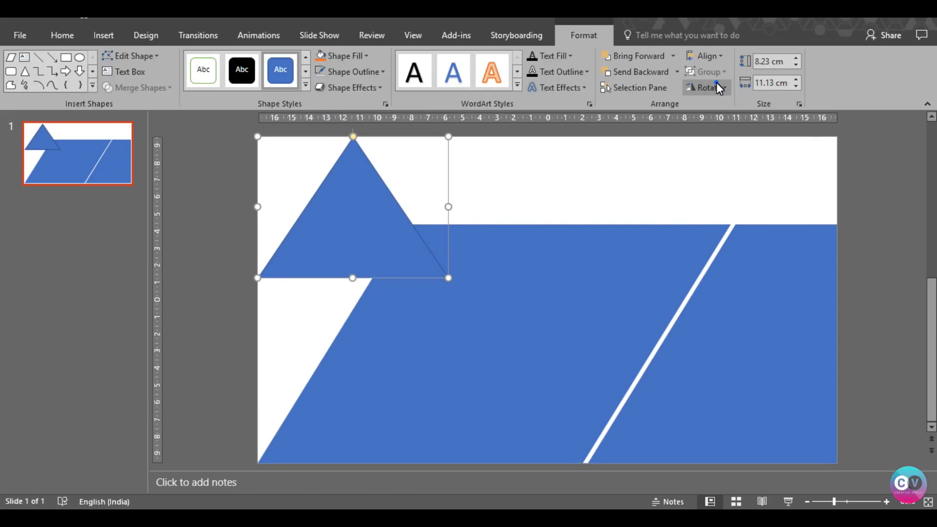
{"action": "left_click", "coordinate": [717, 84]}
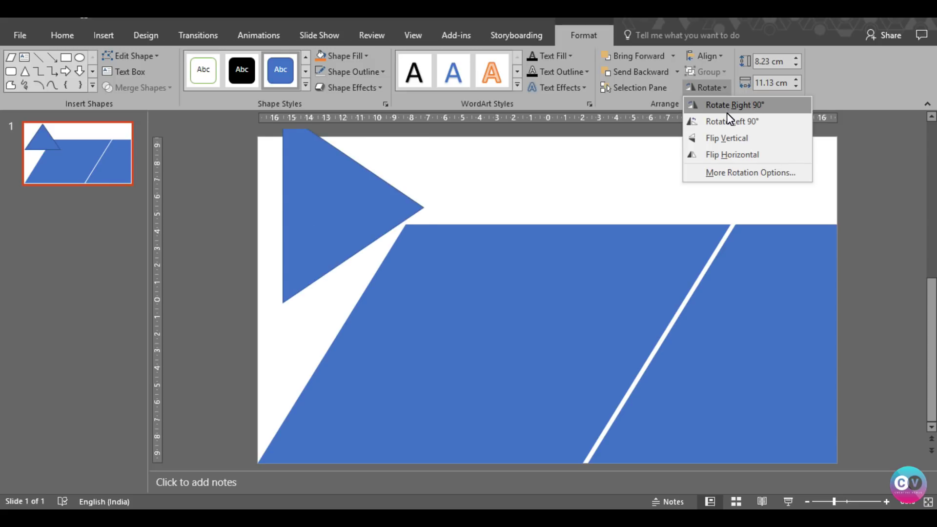
{"action": "left_click", "coordinate": [728, 112]}
{"action": "left_click_drag", "start_coordinate": [345, 194], "coordinate": [321, 219]}
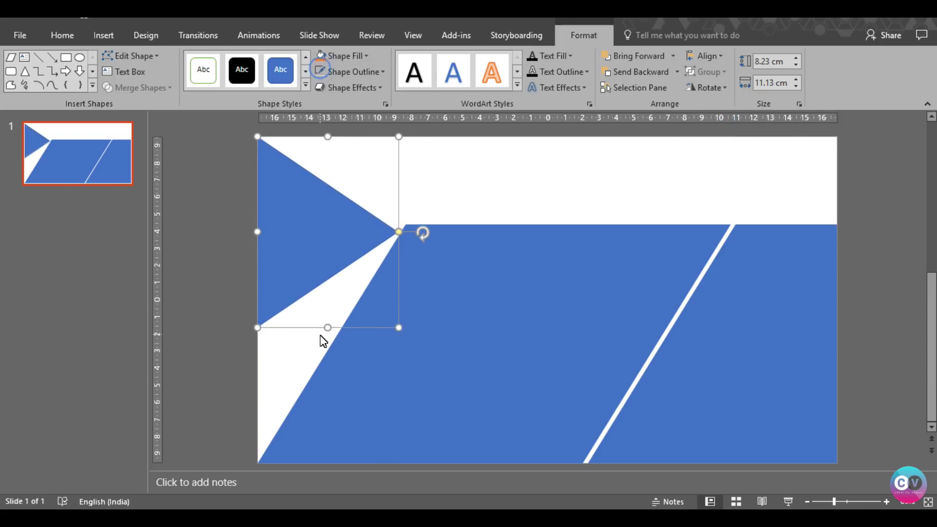
- Stretch the triangle to the slide bottom, align its tip with the parallelogram, and extend it to the top edge
{"action": "left_click_drag", "start_coordinate": [326, 328], "coordinate": [317, 462]}
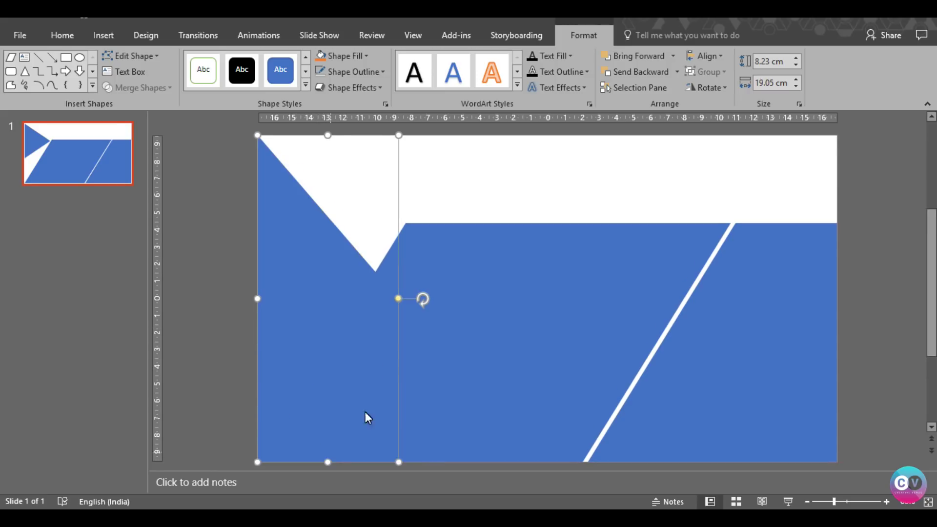
{"action": "mouse_move", "coordinate": [398, 299]}
{"action": "left_mouse_down"}
{"action": "mouse_move", "coordinate": [426, 225]}
{"action": "mouse_move", "coordinate": [413, 219]}
{"action": "left_mouse_up"}
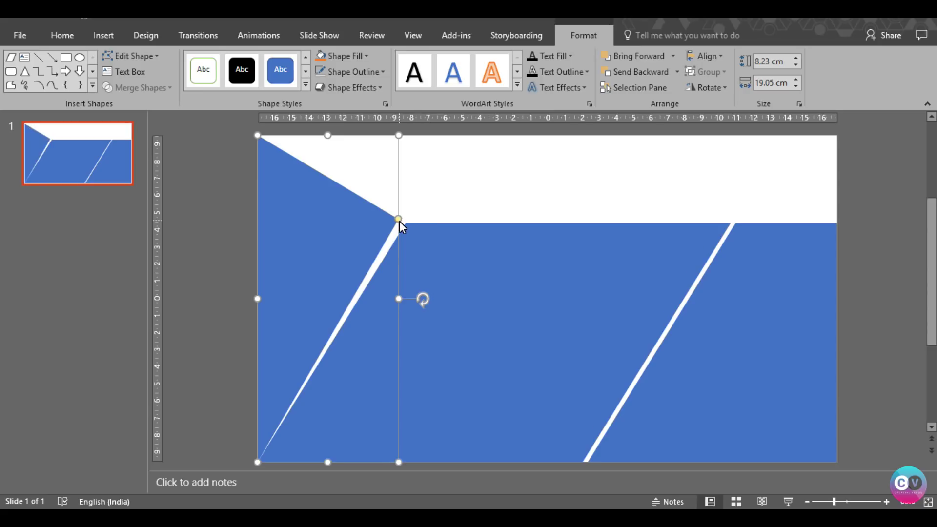
{"action": "left_click_drag", "start_coordinate": [399, 302], "coordinate": [409, 301]}
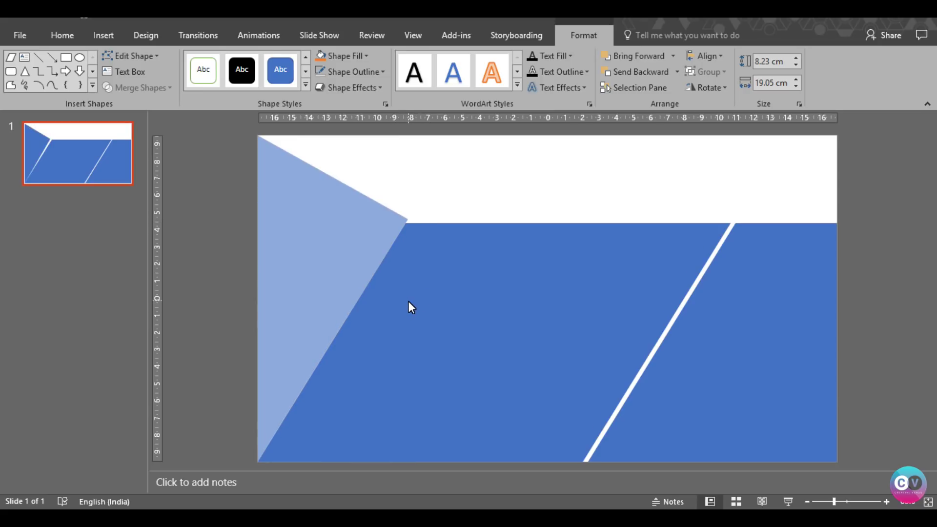
{"action": "left_click_drag", "start_coordinate": [409, 302], "coordinate": [409, 302]}
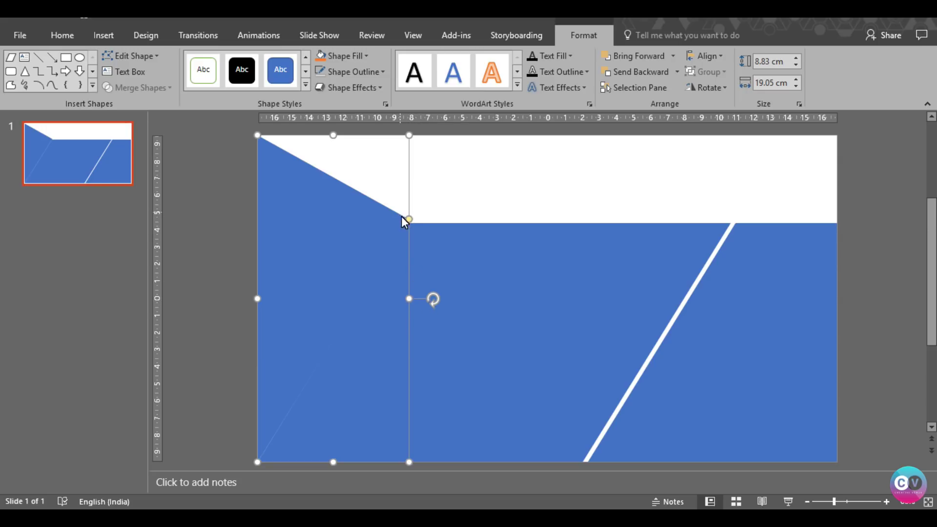
{"action": "left_click_drag", "start_coordinate": [411, 221], "coordinate": [422, 135]}
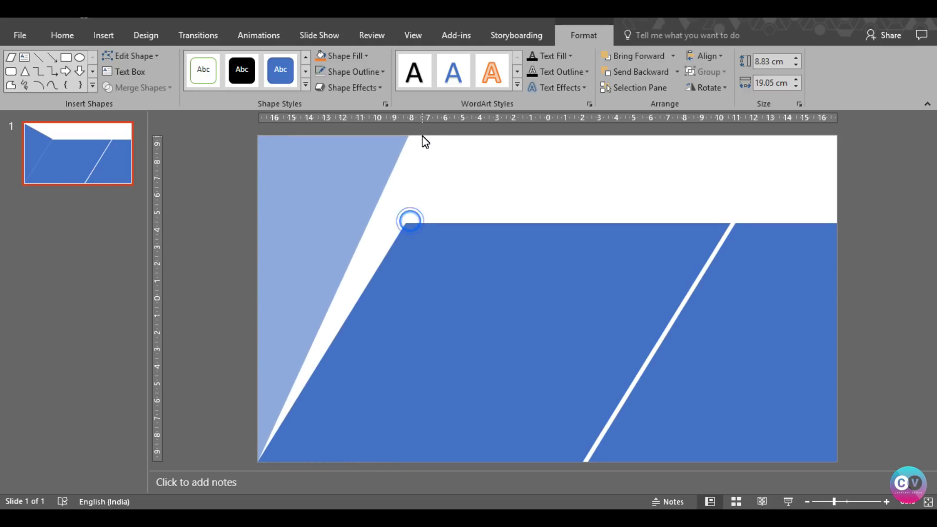
{"action": "left_click_drag", "start_coordinate": [414, 298], "coordinate": [461, 312]}
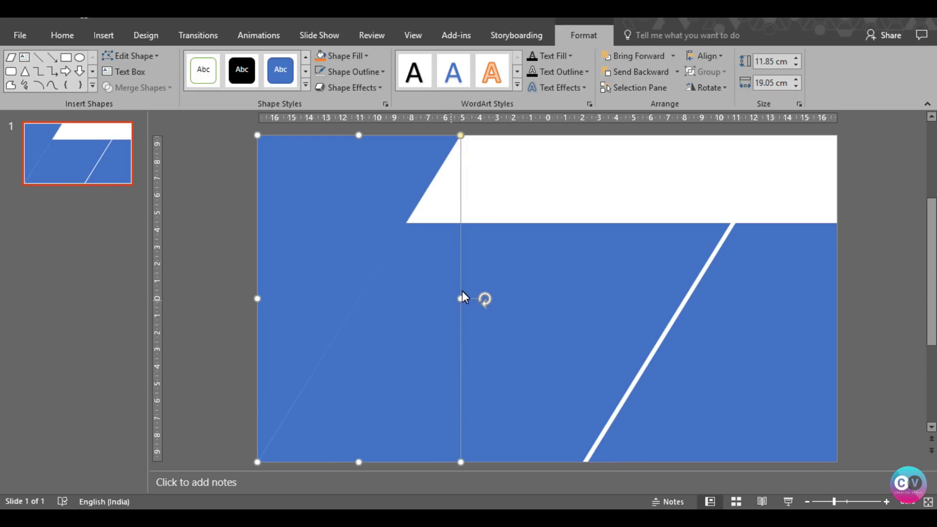
{"action": "left_click", "coordinate": [215, 344]}
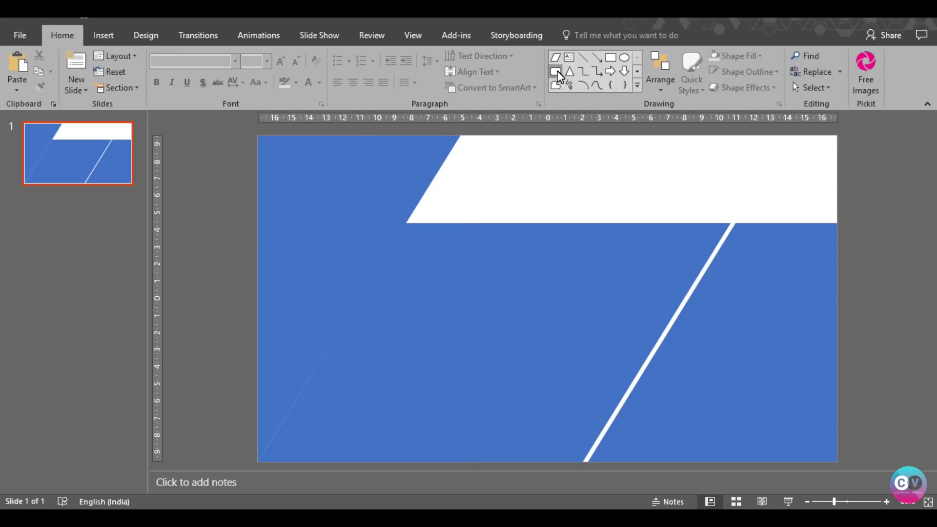
{"action": "left_click", "coordinate": [558, 86]}
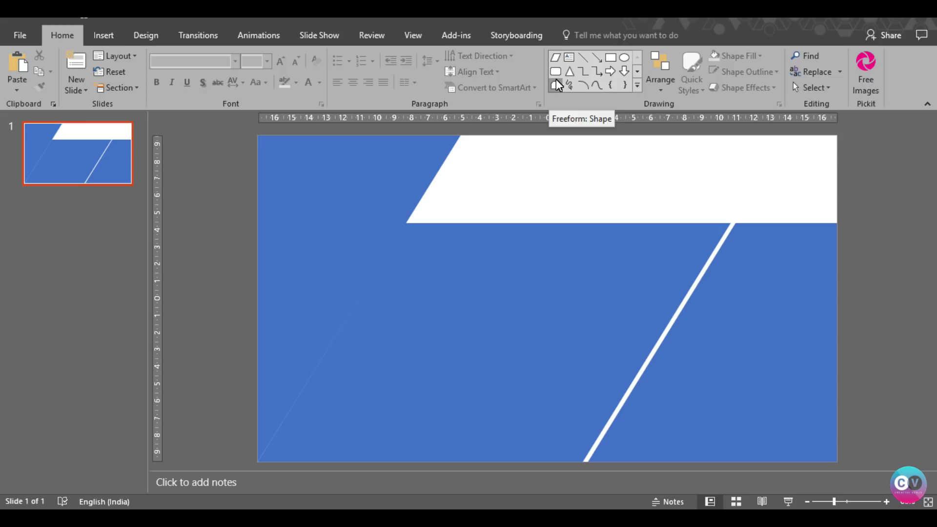
{"action": "left_click", "coordinate": [374, 216]}
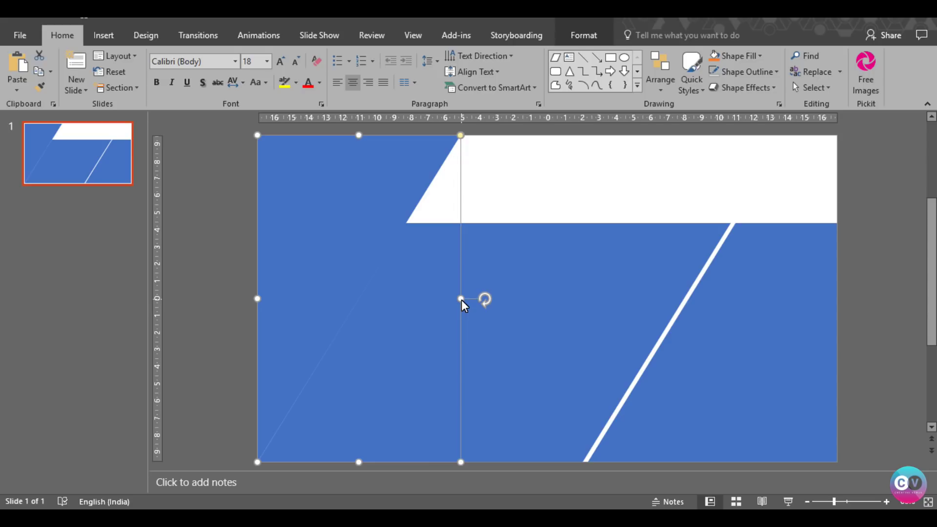
{"action": "left_click_drag", "start_coordinate": [462, 305], "coordinate": [463, 312]}
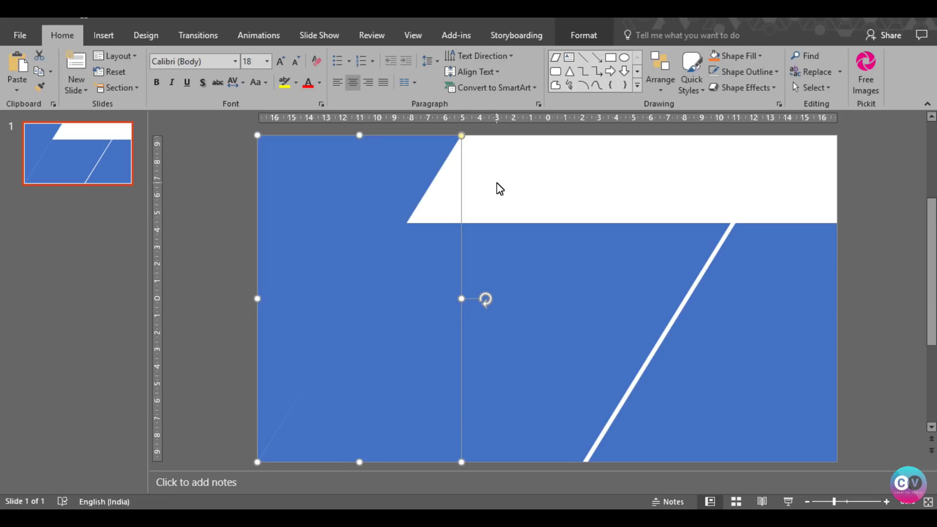
{"action": "left_click", "coordinate": [347, 191]}
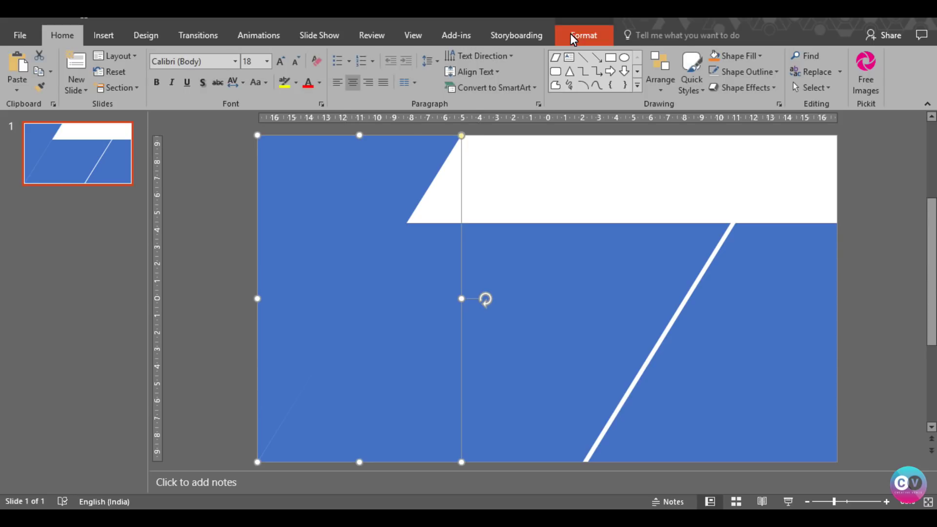
- Fill the lower-right slanted piece with black
{"action": "left_click", "coordinate": [724, 350]}
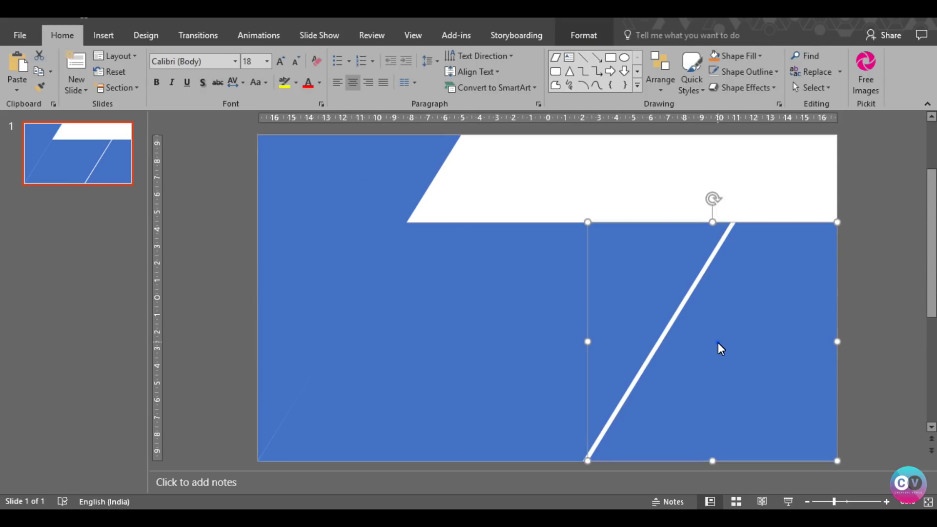
{"action": "left_click", "coordinate": [595, 40]}
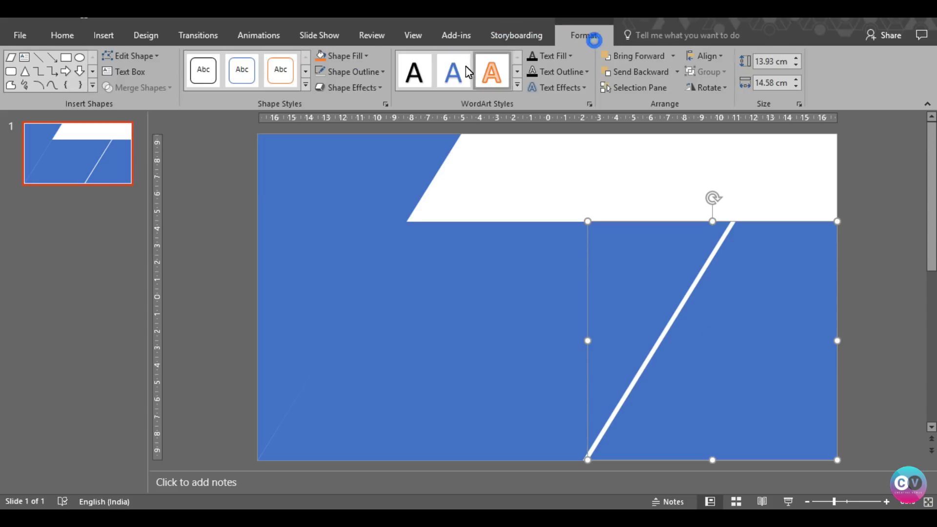
{"action": "left_click", "coordinate": [347, 56]}
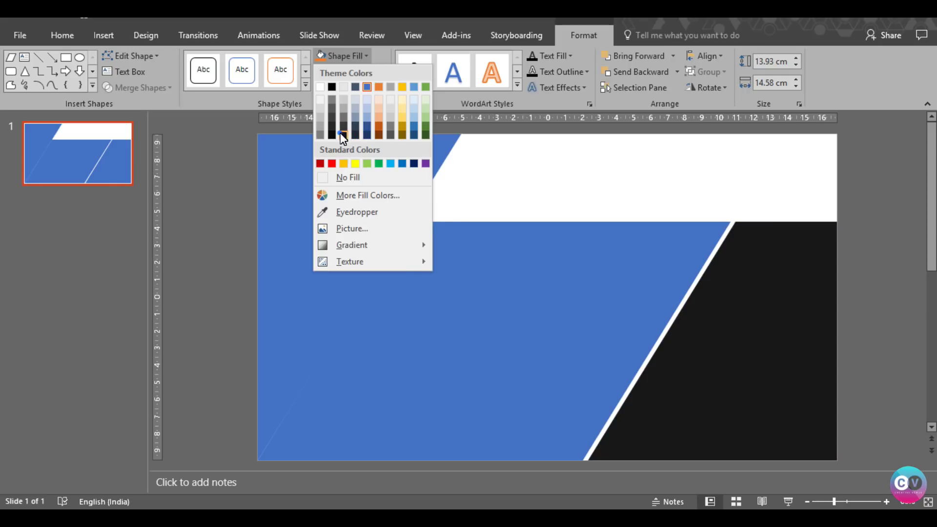
{"action": "left_click", "coordinate": [343, 135]}
- Open the Format Shape pane for the wide blue middle shape
{"action": "left_click", "coordinate": [513, 296]}
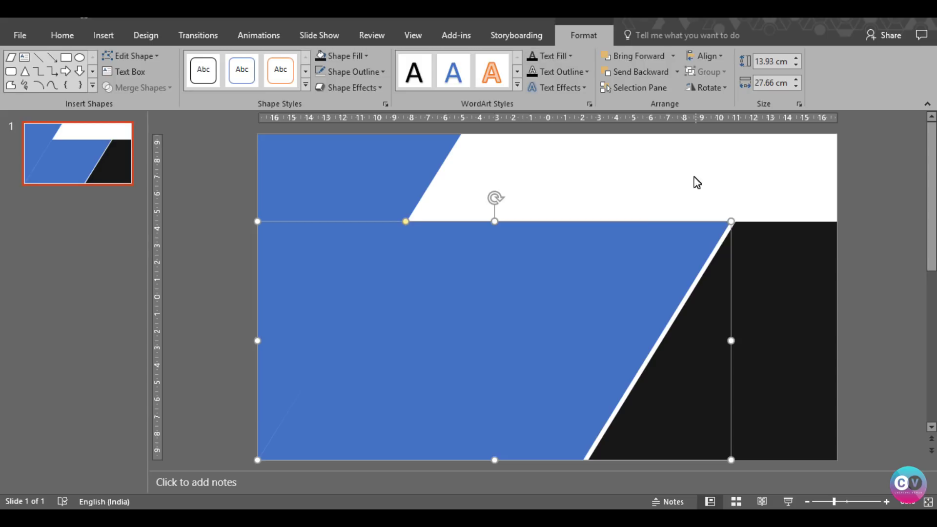
{"action": "right_click", "coordinate": [587, 248]}
{"action": "left_click", "coordinate": [620, 482]}
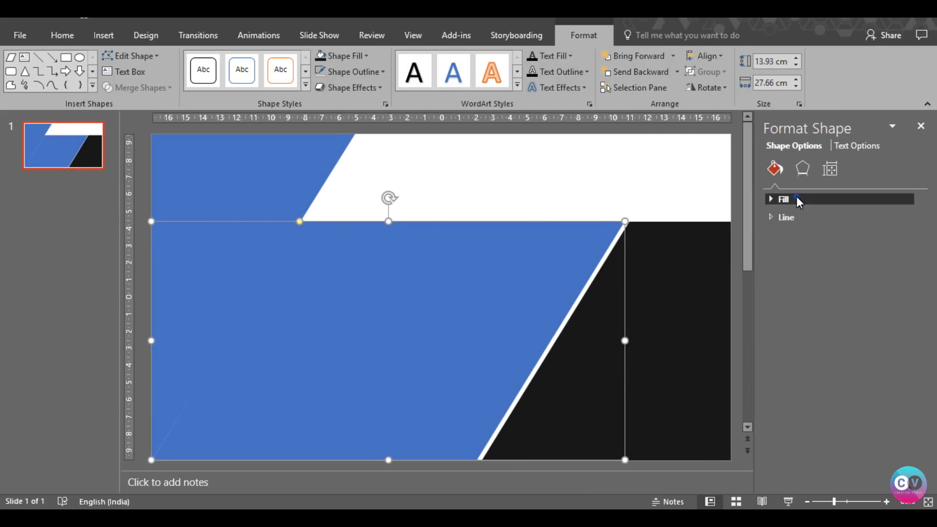
- Fill the middle shape with the gears photo from the Video 182 folder
{"action": "left_click", "coordinate": [797, 197]}
{"action": "left_click", "coordinate": [801, 264]}
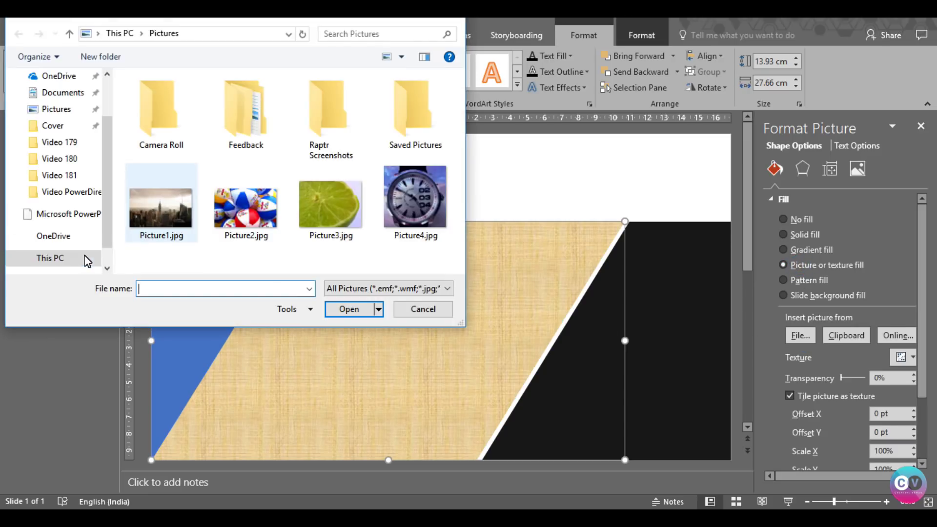
{"action": "left_click", "coordinate": [93, 175]}
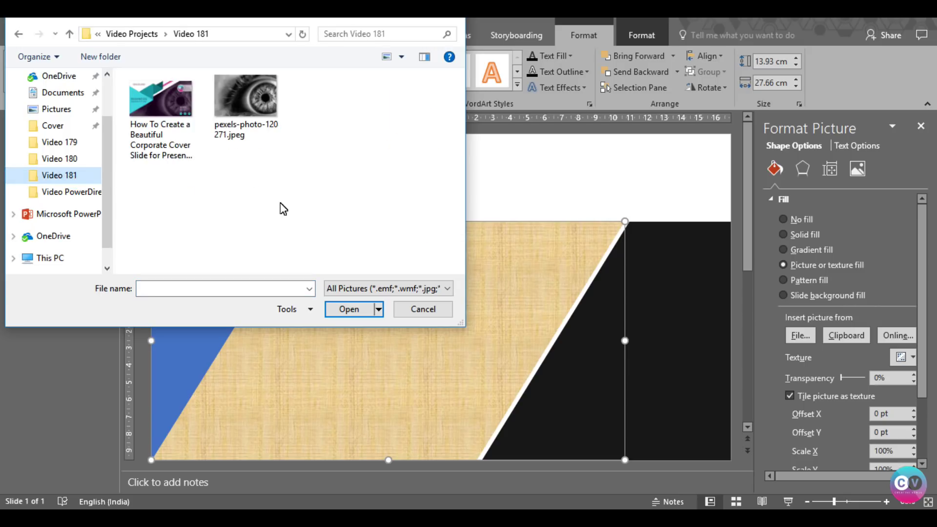
{"action": "left_click", "coordinate": [156, 35]}
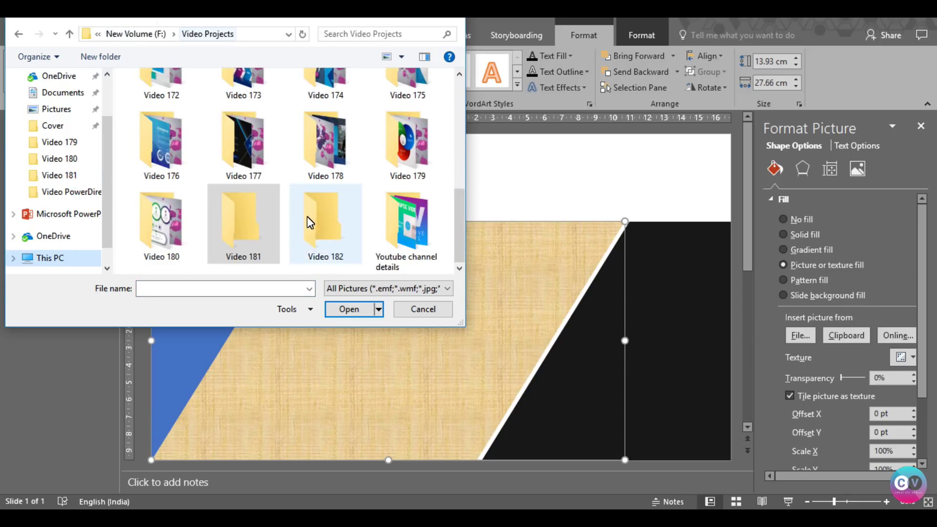
{"action": "double_click", "coordinate": [322, 244]}
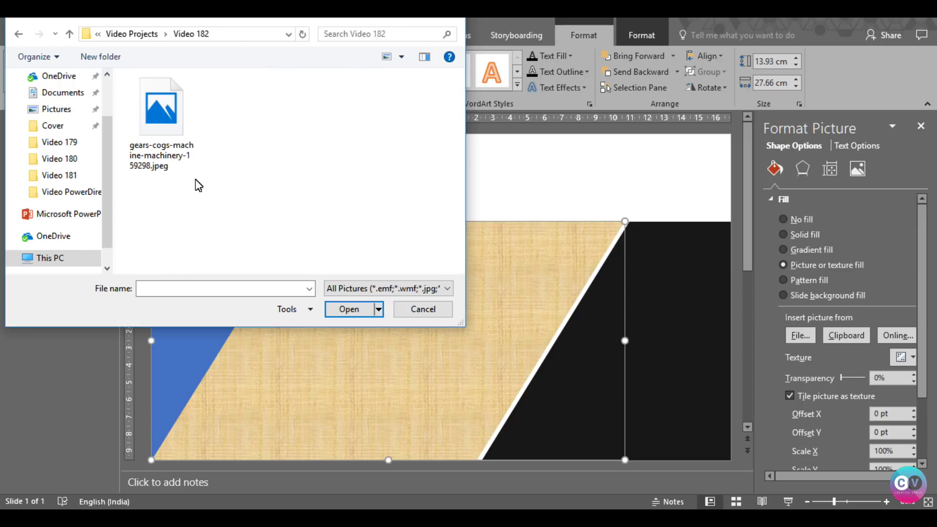
{"action": "left_click", "coordinate": [146, 122]}
{"action": "left_click", "coordinate": [345, 309]}
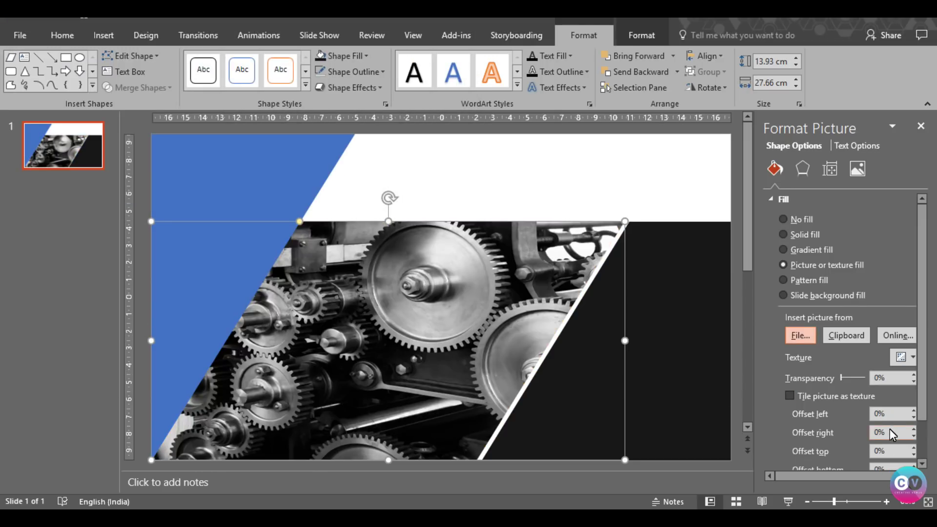
- Set the photo's bottom offset to -14%, keeping it fully opaque
{"action": "scroll", "coordinate": [849, 418], "scroll_direction": "down", "scroll_amount": 2}
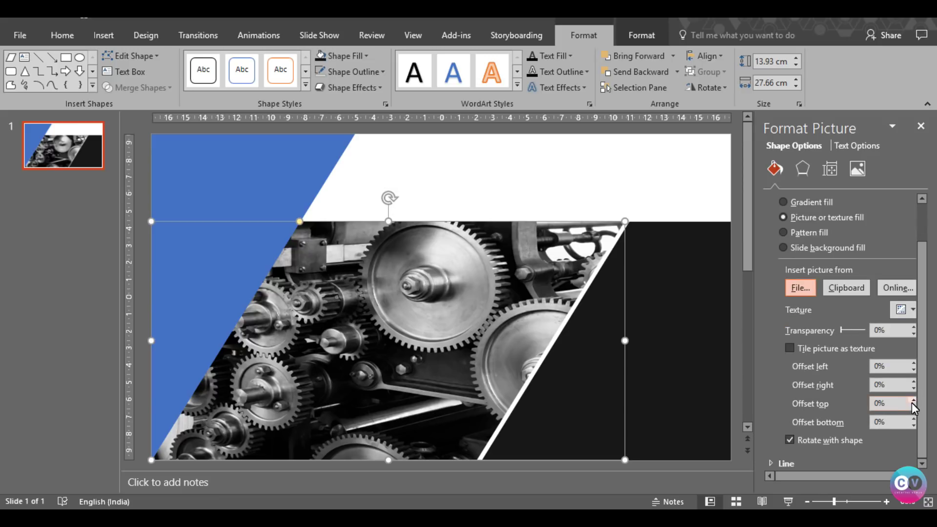
{"action": "left_click", "coordinate": [912, 425]}
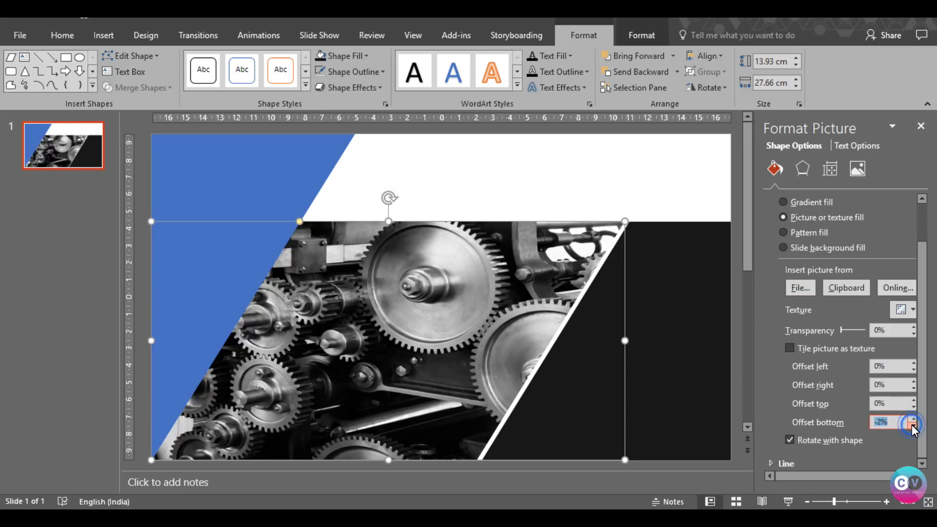
{"action": "left_click", "coordinate": [911, 424]}
{"action": "left_click", "coordinate": [912, 424]}
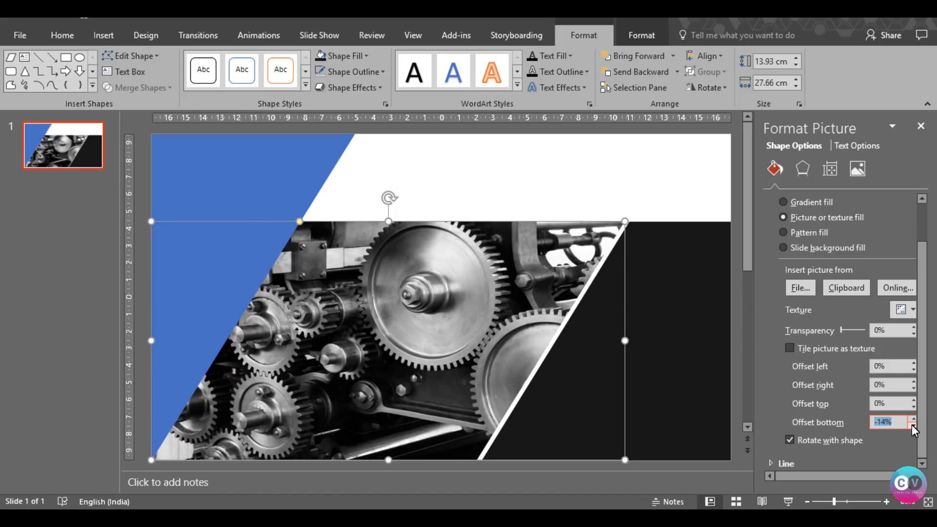
{"action": "left_click_drag", "start_coordinate": [842, 333], "coordinate": [850, 332]}
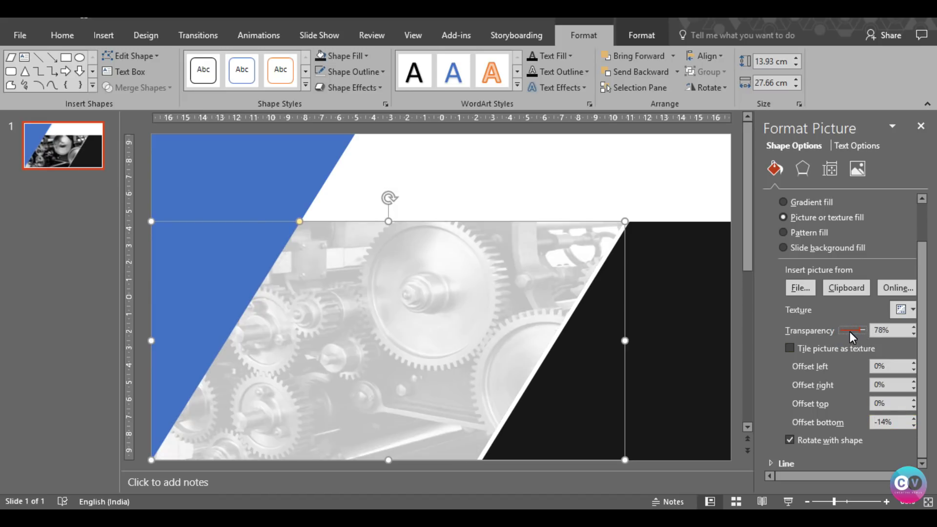
{"action": "left_click_drag", "start_coordinate": [848, 330], "coordinate": [747, 324]}
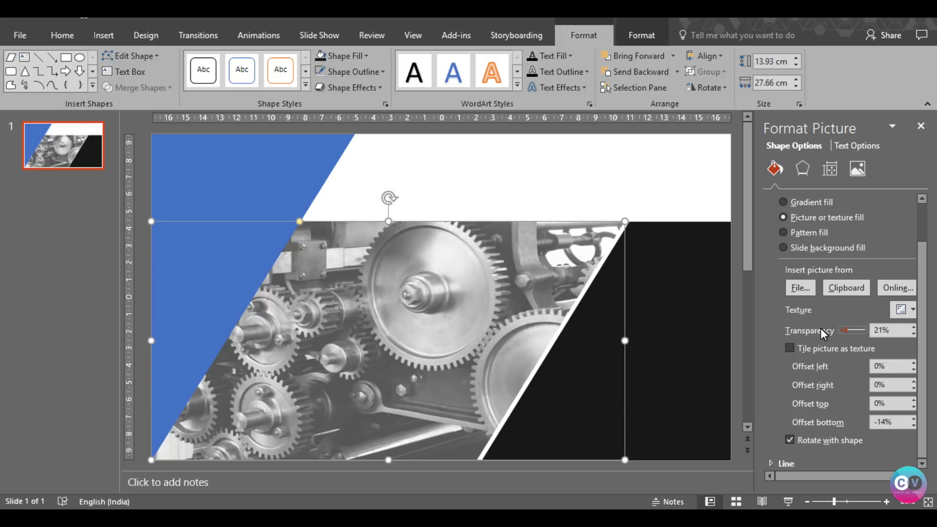
- Duplicate the gears shape exactly over the original and give the copy a solid fill
{"action": "left_click", "coordinate": [431, 199]}
{"action": "left_click", "coordinate": [388, 278]}
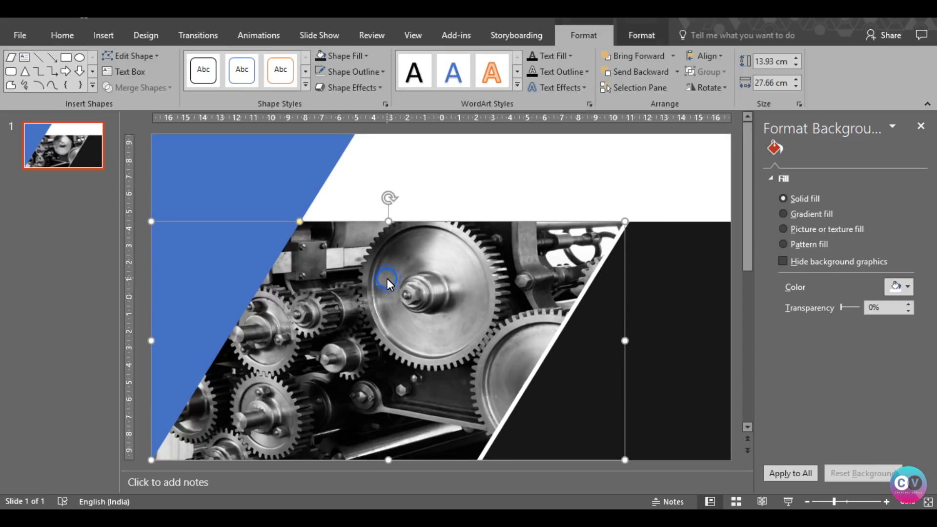
{"action": "key", "text": "ctrl+v"}
{"action": "left_click_drag", "start_coordinate": [388, 279], "coordinate": [374, 283]}
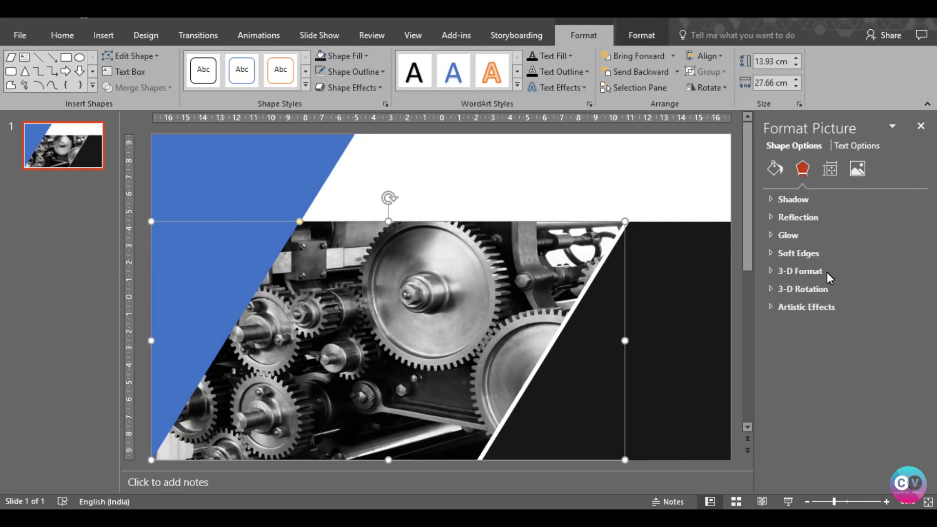
{"action": "left_click", "coordinate": [775, 168]}
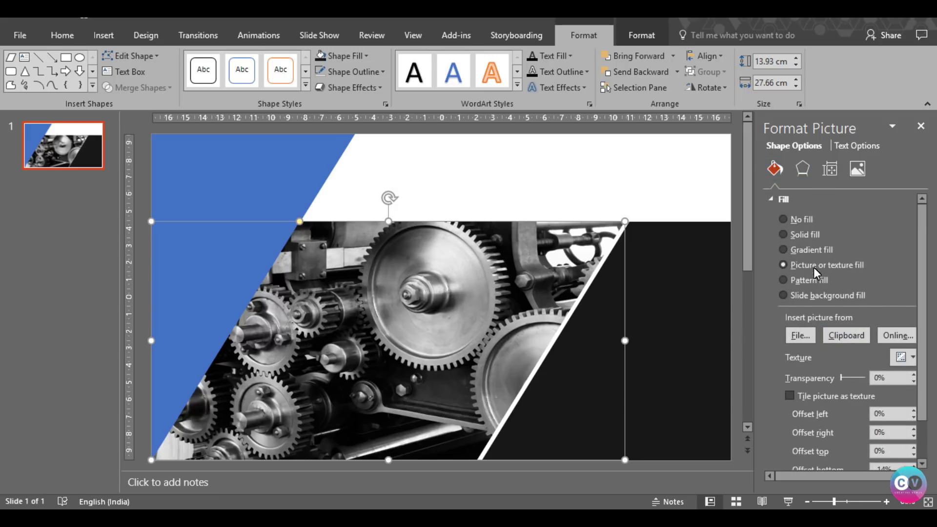
{"action": "left_click", "coordinate": [807, 236]}
- Color the overlay copy black at 39% transparency so the gears show through darkened
{"action": "left_click", "coordinate": [908, 321]}
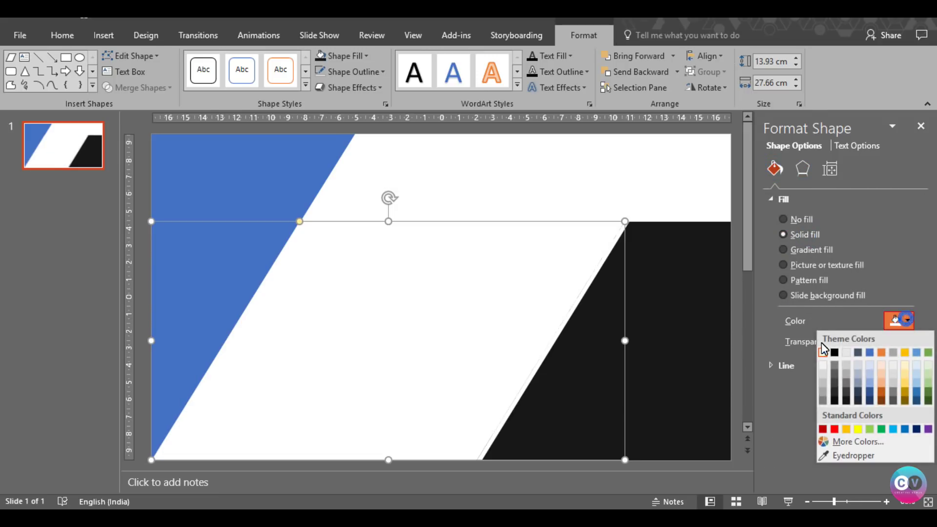
{"action": "left_click", "coordinate": [834, 354]}
{"action": "left_click_drag", "start_coordinate": [843, 340], "coordinate": [849, 340]}
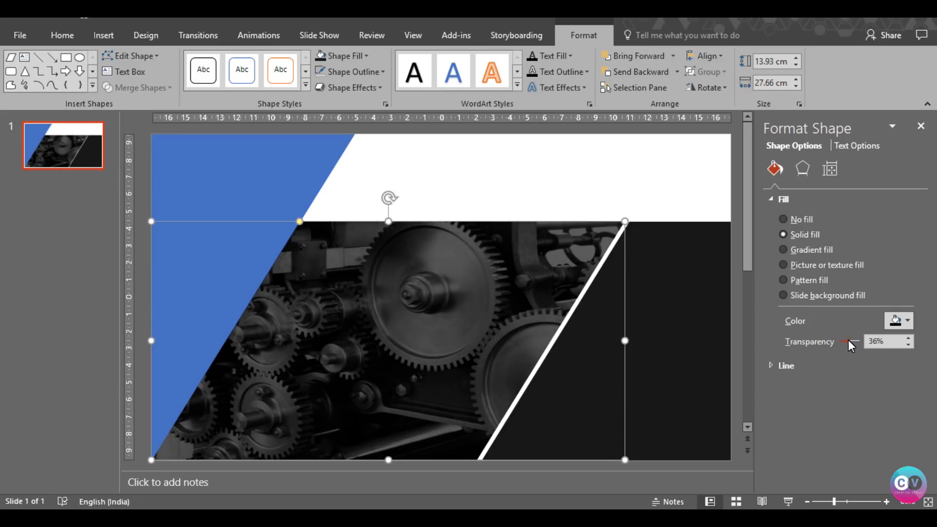
{"action": "left_click_drag", "start_coordinate": [849, 340], "coordinate": [849, 340]}
{"action": "left_click", "coordinate": [602, 193]}
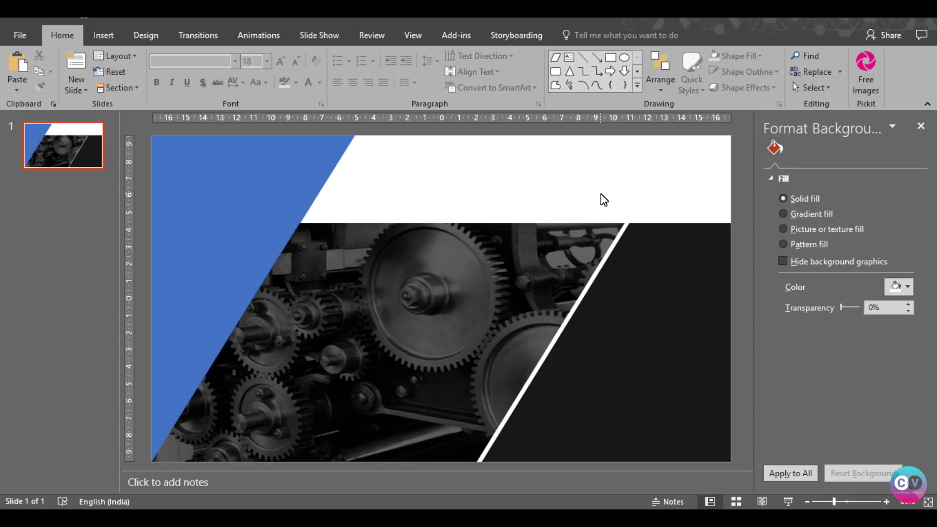
- Duplicate the left blue triangle, move the copy to the middle, and rotate it right 90°
{"action": "left_click", "coordinate": [267, 200]}
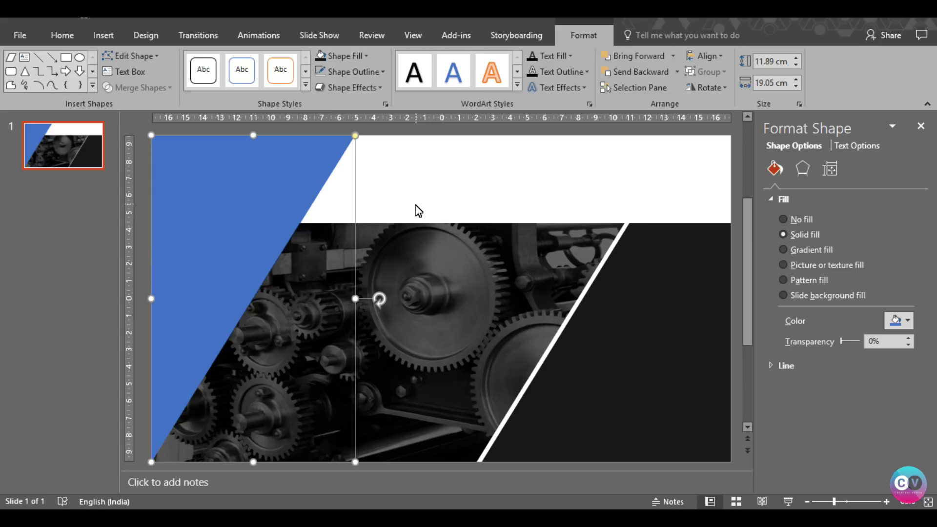
{"action": "key", "text": "ctrl+v"}
{"action": "left_click_drag", "start_coordinate": [341, 218], "coordinate": [470, 229]}
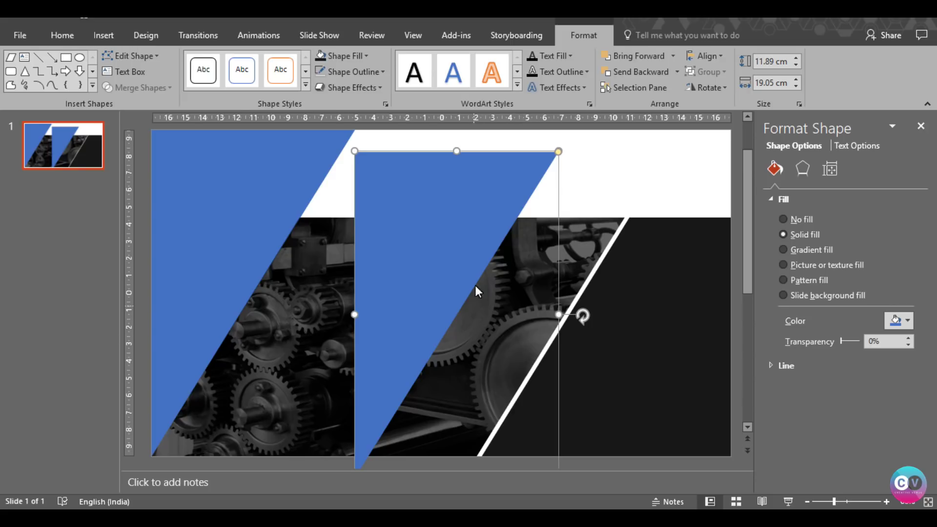
{"action": "left_click", "coordinate": [713, 90]}
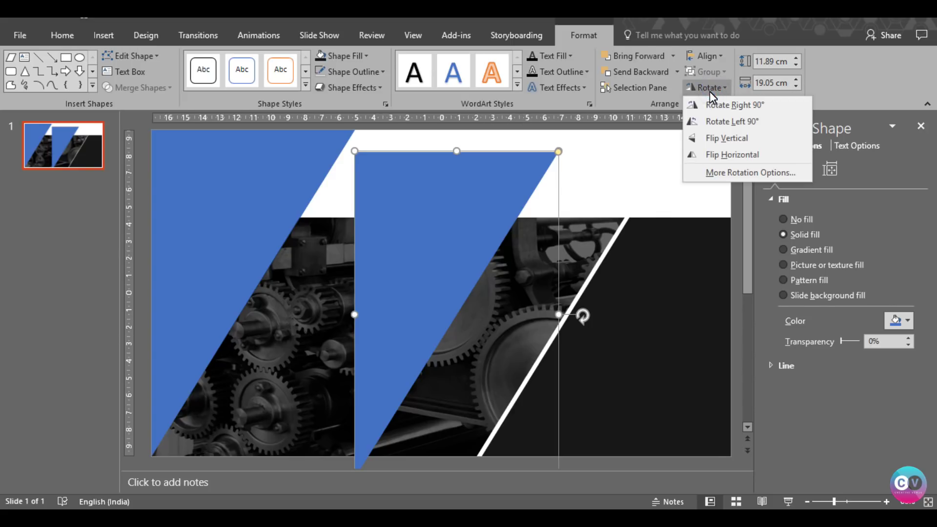
{"action": "left_click", "coordinate": [724, 109]}
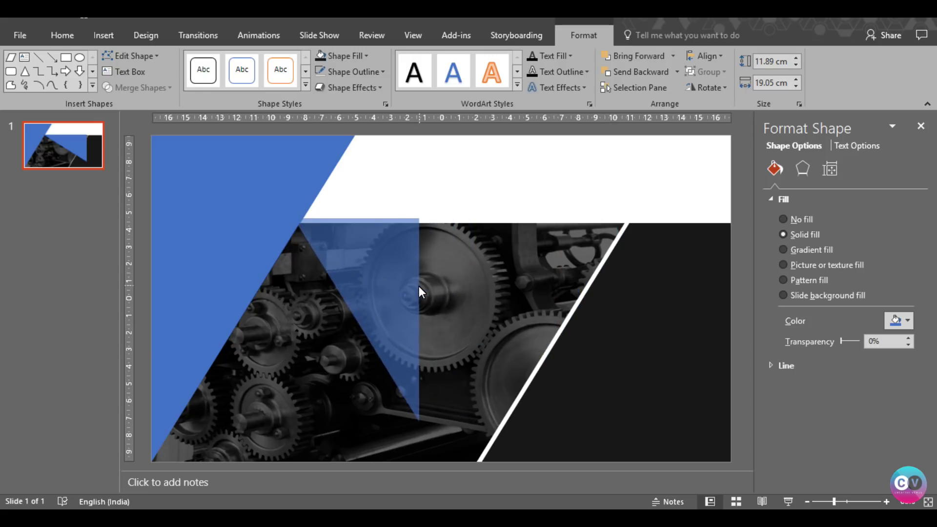
- Narrow the copy to 7.29 cm, flip it vertically, and move it into the top white band
{"action": "left_click_drag", "start_coordinate": [621, 320], "coordinate": [419, 286]}
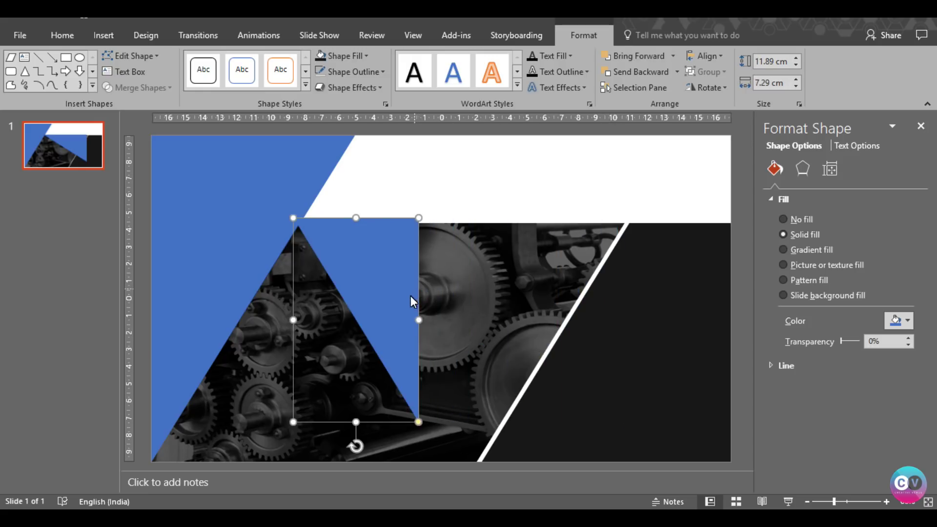
{"action": "left_click", "coordinate": [709, 91]}
{"action": "left_click", "coordinate": [722, 139]}
{"action": "mouse_move", "coordinate": [402, 295]}
{"action": "left_mouse_down"}
{"action": "mouse_move", "coordinate": [344, 359]}
{"action": "mouse_move", "coordinate": [409, 229]}
{"action": "mouse_move", "coordinate": [400, 199]}
{"action": "left_mouse_up"}
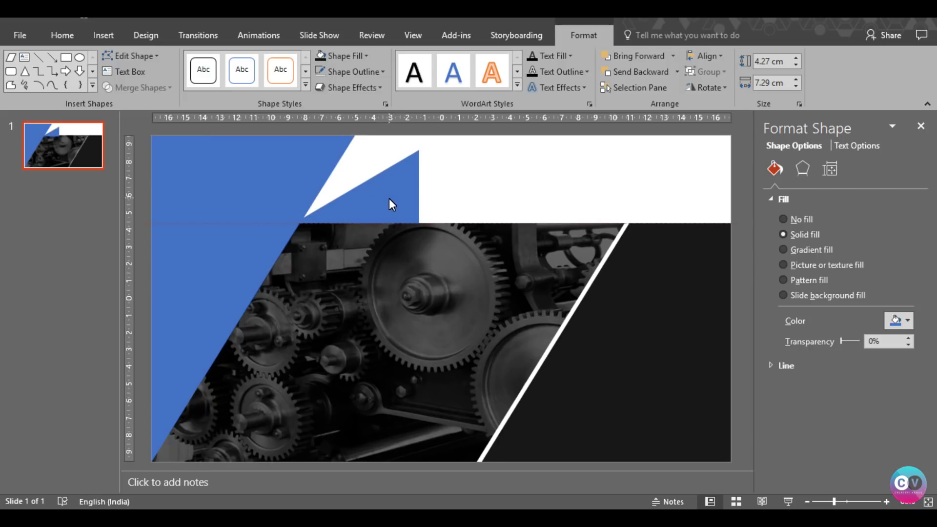
- Drag the small triangle's top point and apex left to match the large shape's slant
{"action": "left_click", "coordinate": [397, 200]}
{"action": "left_click_drag", "start_coordinate": [429, 152], "coordinate": [344, 153]}
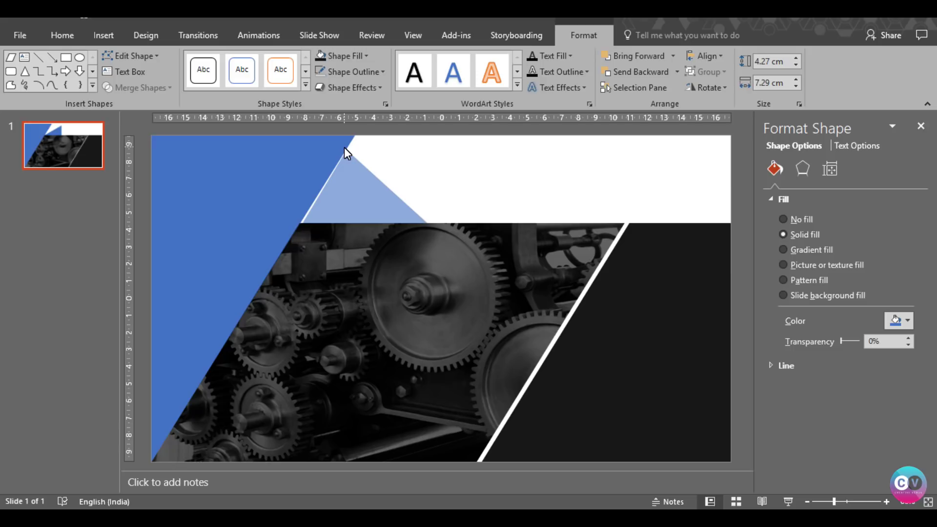
{"action": "left_click_drag", "start_coordinate": [345, 154], "coordinate": [350, 151]}
{"action": "key", "text": "Escape"}
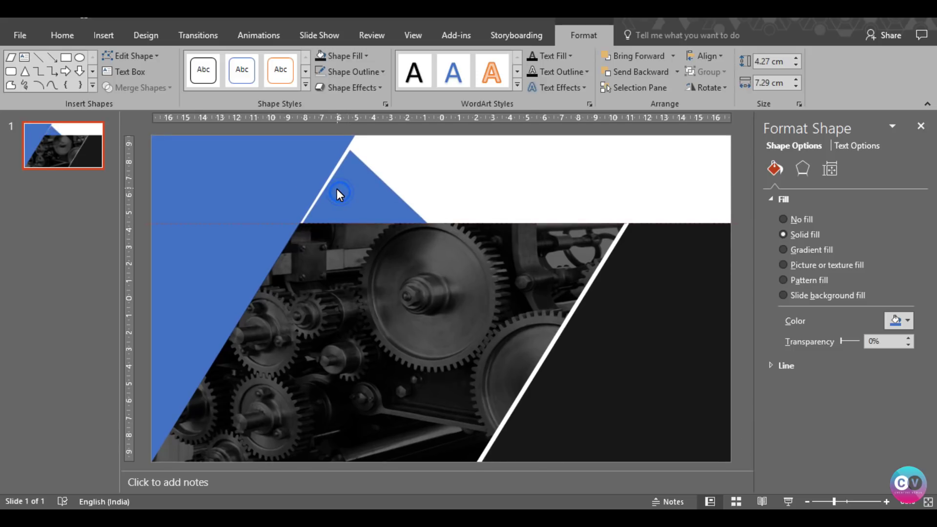
{"action": "left_click", "coordinate": [335, 190]}
{"action": "left_click_drag", "start_coordinate": [345, 152], "coordinate": [344, 153]}
{"action": "key", "text": "Escape"}
{"action": "key", "text": "ctrl+z"}
{"action": "key", "text": "ctrl+y"}
- Stretch the wedge to the slide's top edge and nudge it left until the seam disappears
{"action": "left_click", "coordinate": [358, 181]}
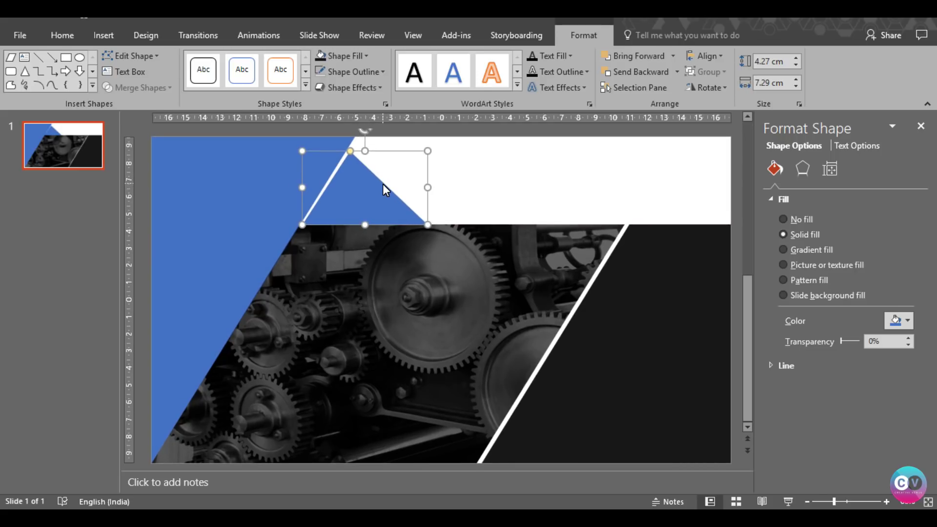
{"action": "key", "text": "Left"}
{"action": "key", "text": "Left"}
{"action": "key", "text": "Left"}
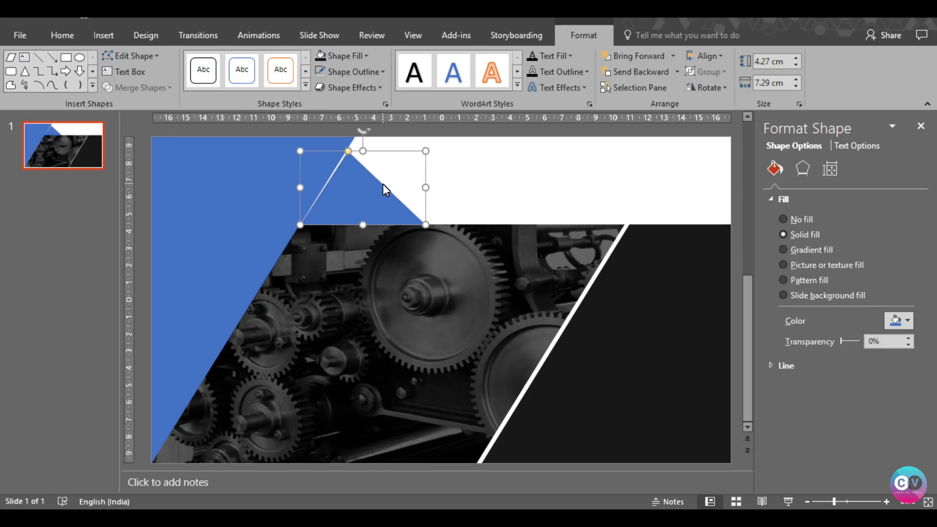
{"action": "mouse_move", "coordinate": [363, 151]}
{"action": "left_mouse_down"}
{"action": "mouse_move", "coordinate": [369, 138]}
{"action": "mouse_move", "coordinate": [356, 136]}
{"action": "left_mouse_up"}
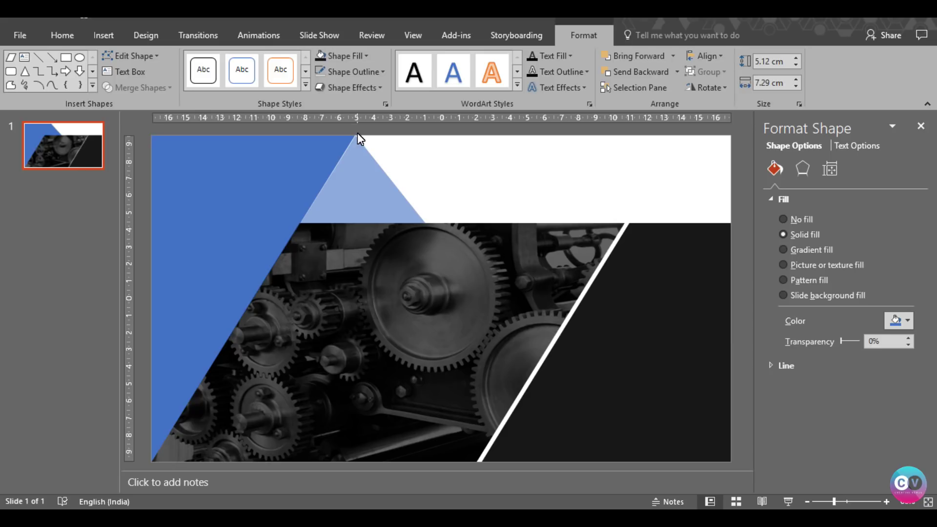
{"action": "left_click_drag", "start_coordinate": [357, 135], "coordinate": [359, 136]}
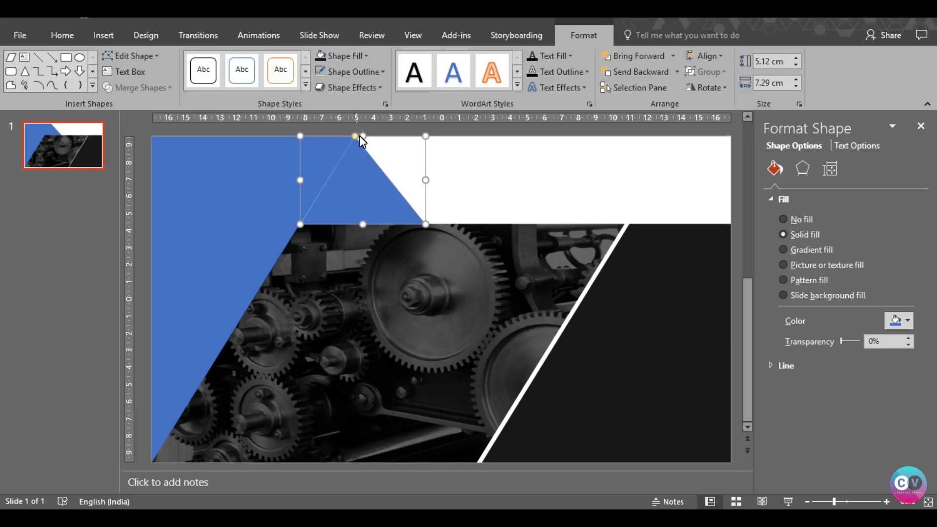
{"action": "left_click", "coordinate": [473, 195]}
{"action": "left_click", "coordinate": [369, 172]}
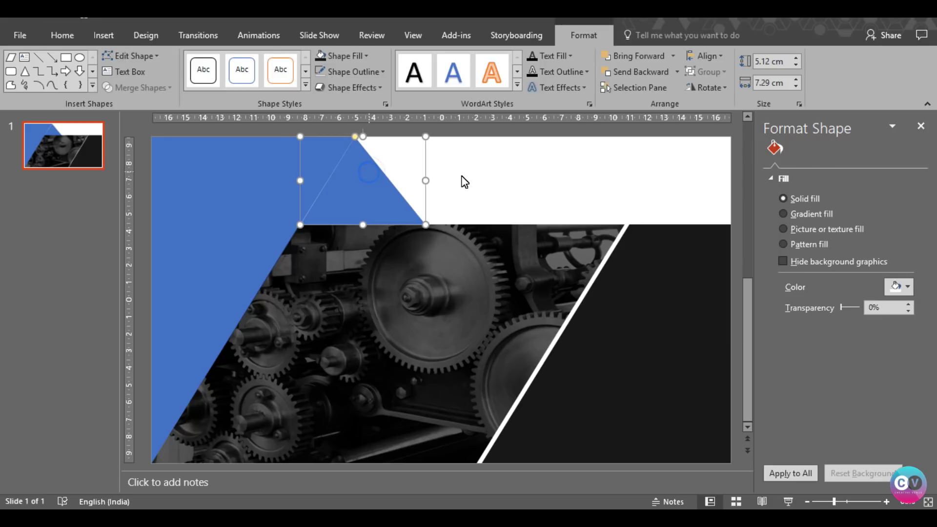
{"action": "key", "text": "ctrl+Left"}
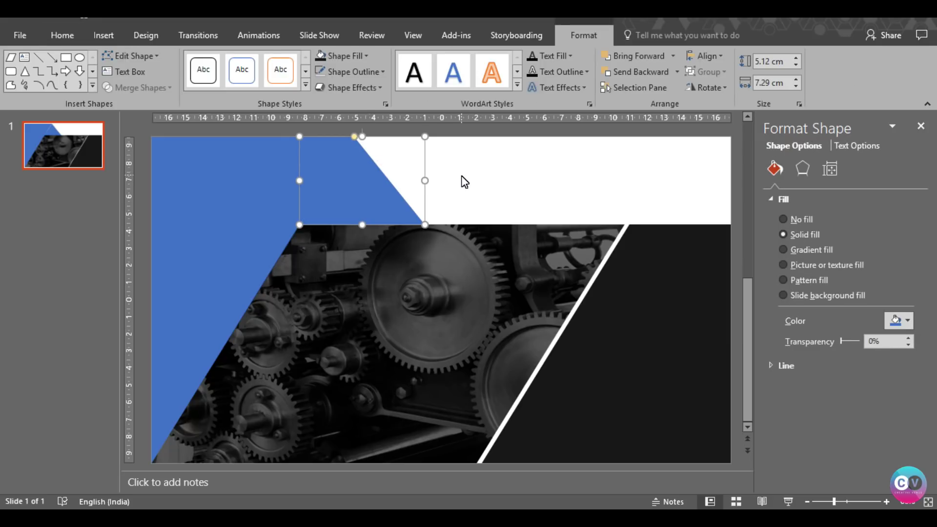
{"action": "left_click", "coordinate": [463, 181]}
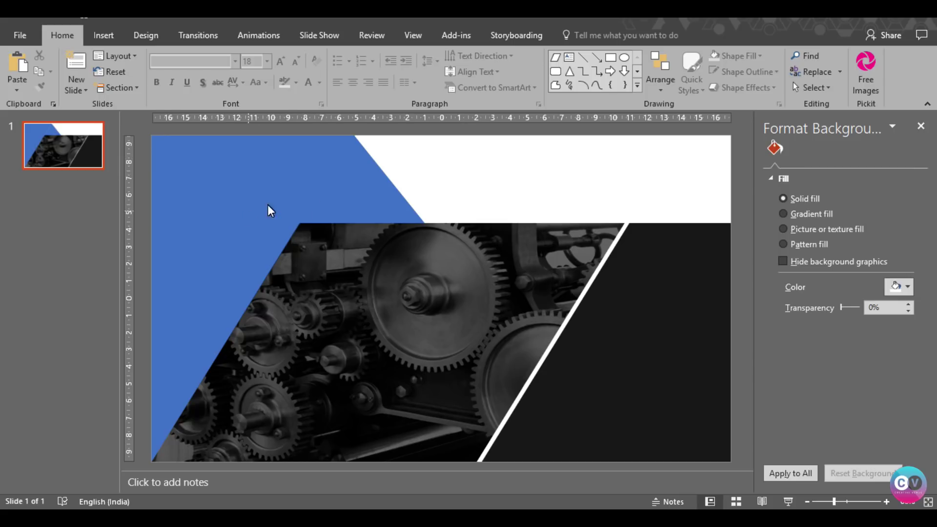
- Switch the large left shape to a gradient fill and delete the extra gradient stops
{"action": "left_click", "coordinate": [255, 212]}
{"action": "left_click", "coordinate": [816, 249]}
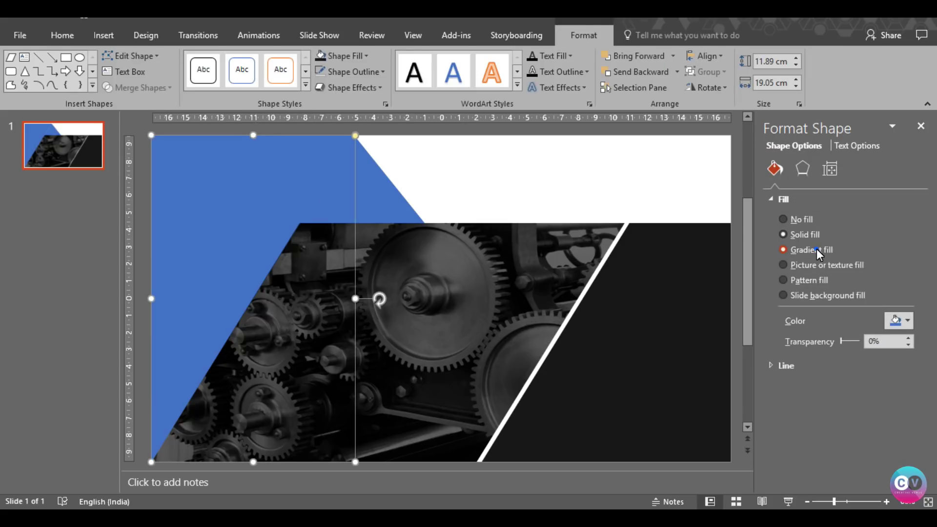
{"action": "left_click", "coordinate": [852, 418]}
{"action": "left_click", "coordinate": [905, 419]}
{"action": "left_click", "coordinate": [854, 419]}
{"action": "left_click", "coordinate": [905, 419]}
- Set the first gradient stop to light blue via More Colors
{"action": "left_click", "coordinate": [901, 443]}
{"action": "left_click", "coordinate": [859, 425]}
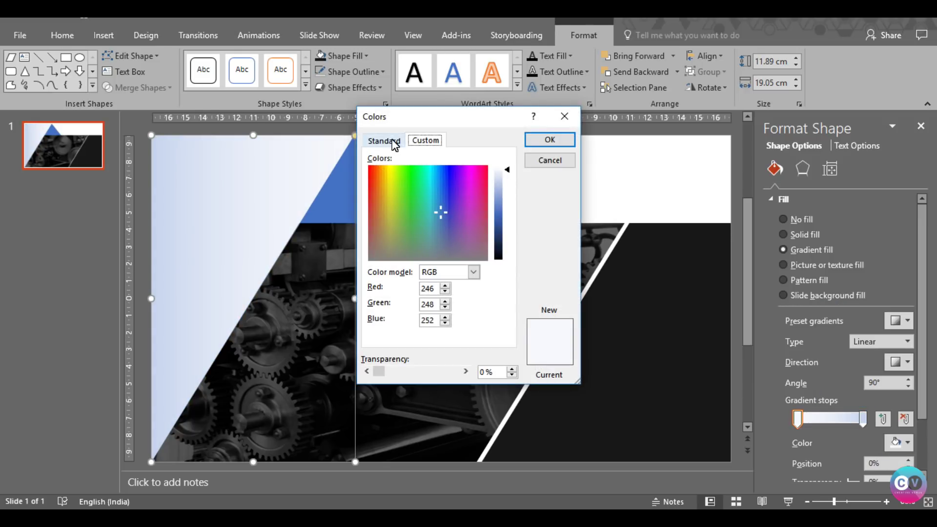
{"action": "left_click", "coordinate": [384, 141]}
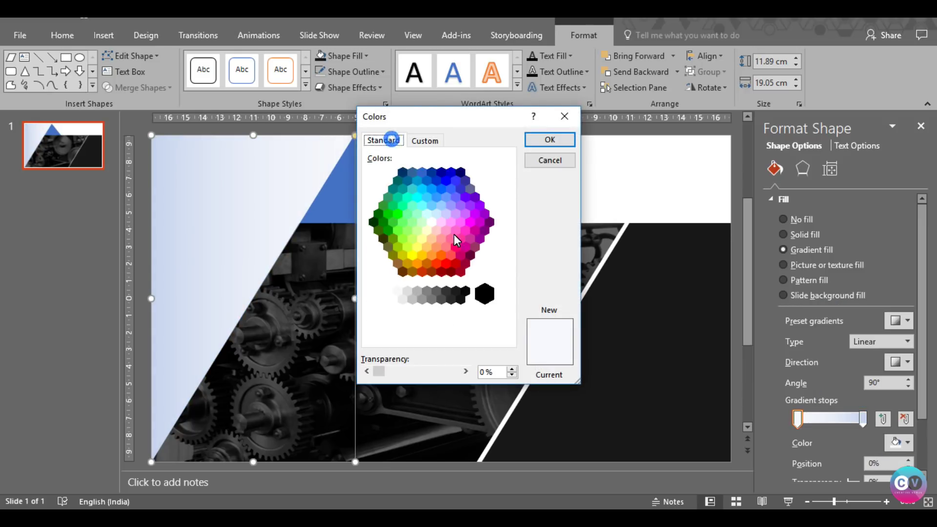
{"action": "left_click", "coordinate": [432, 189]}
{"action": "left_click", "coordinate": [544, 140]}
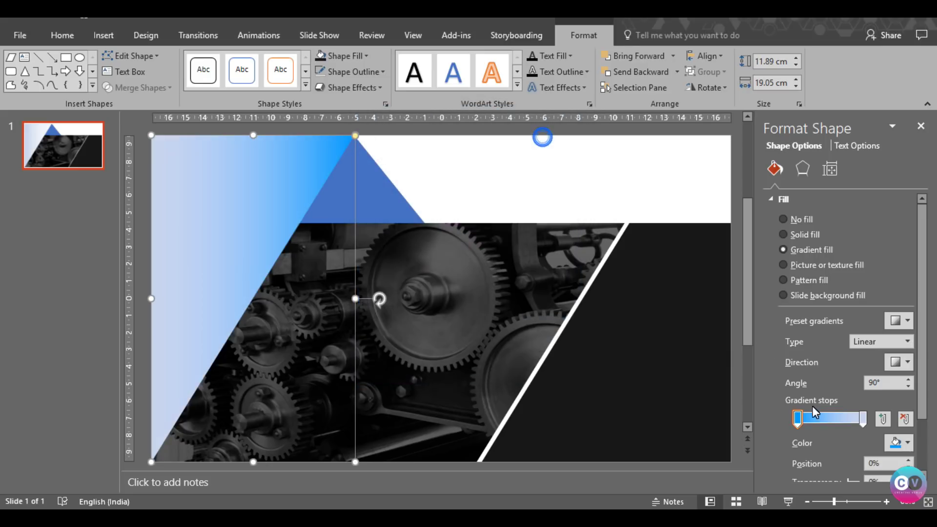
- Set the 100% end stop to a light cyan via More Colors
{"action": "left_click", "coordinate": [863, 418]}
{"action": "left_click", "coordinate": [907, 442]}
{"action": "left_click", "coordinate": [850, 413]}
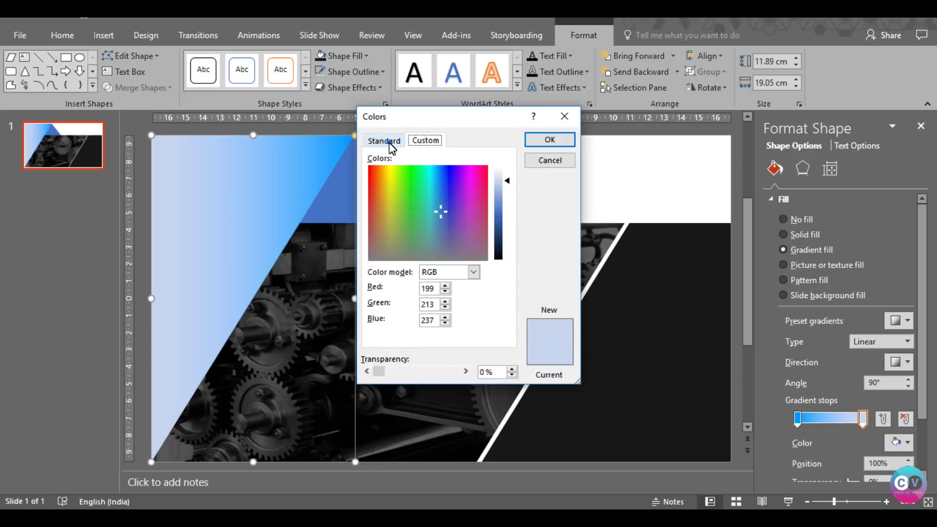
{"action": "left_click", "coordinate": [389, 142]}
{"action": "left_click", "coordinate": [422, 190]}
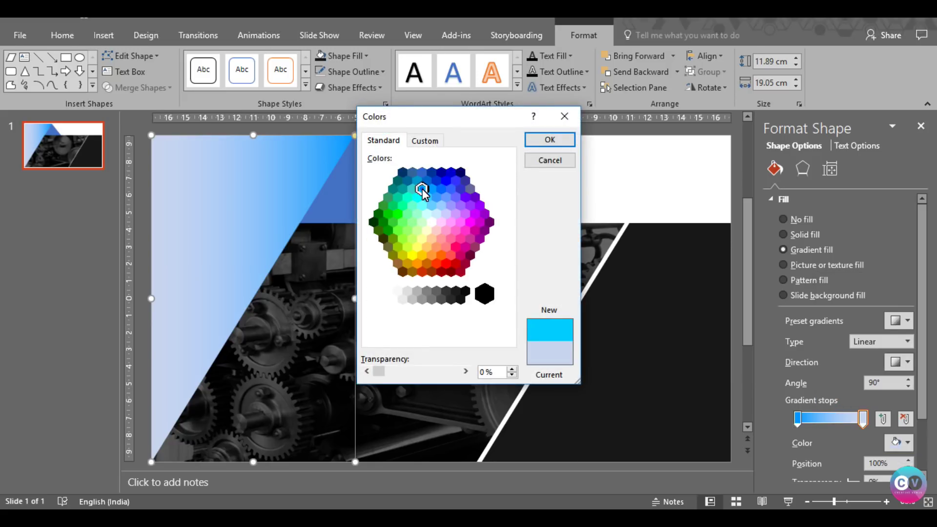
{"action": "left_click", "coordinate": [428, 197]}
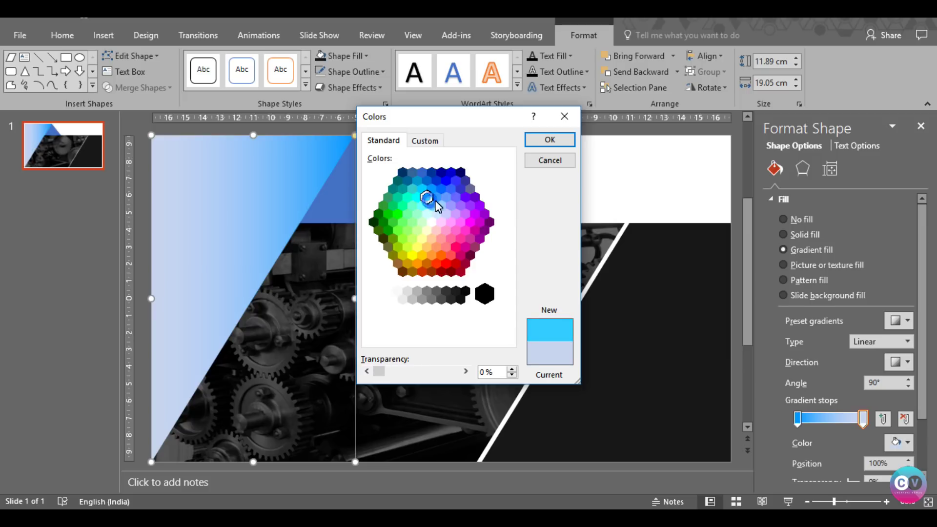
{"action": "left_click", "coordinate": [550, 146]}
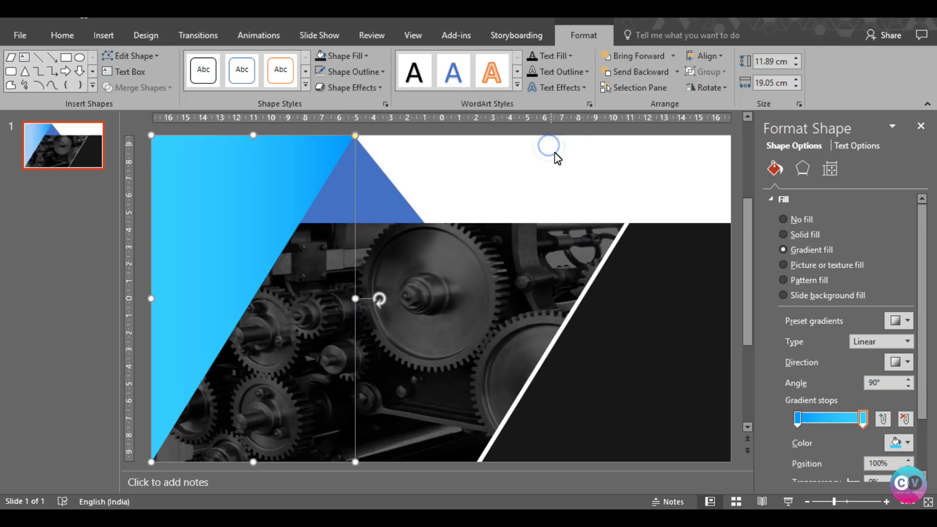
- Set the gradient direction to a 270° angle and Format Painter it onto the small triangle
{"action": "left_click", "coordinate": [907, 361]}
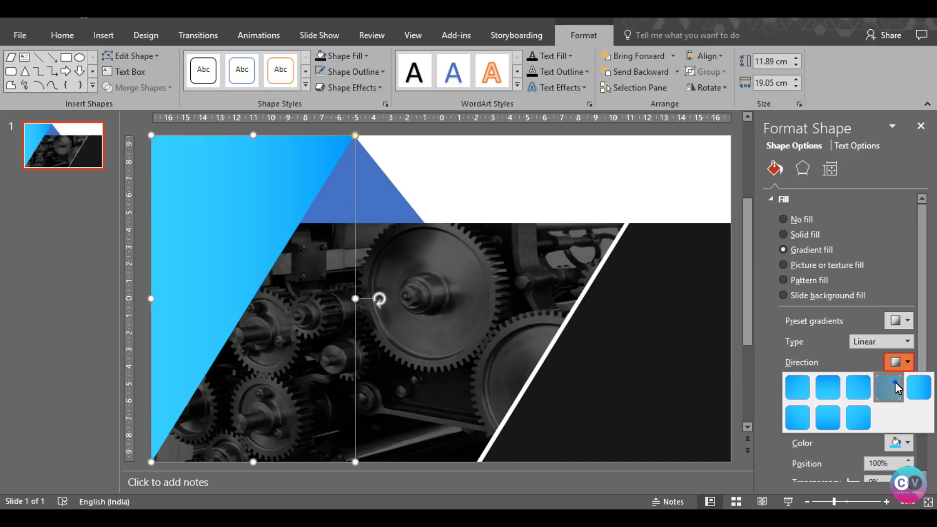
{"action": "left_click", "coordinate": [895, 382]}
{"action": "left_click", "coordinate": [909, 362]}
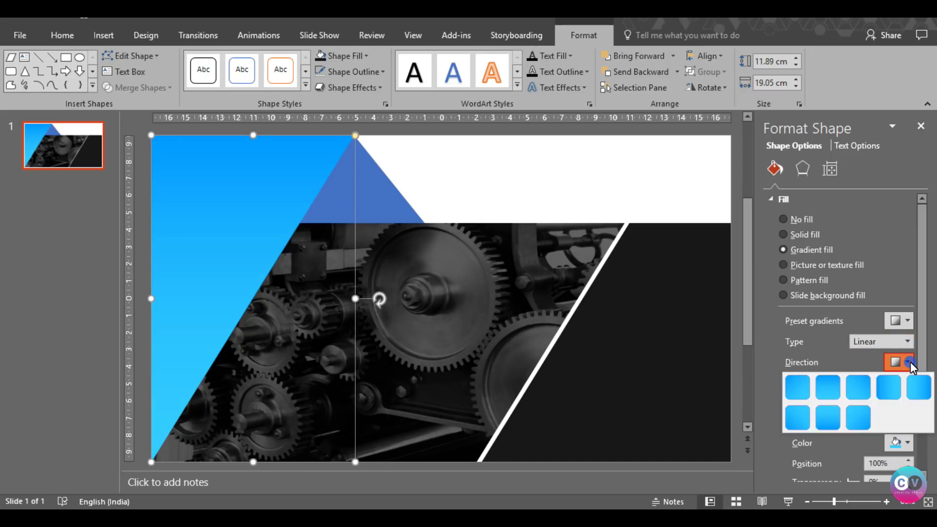
{"action": "left_click", "coordinate": [858, 419]}
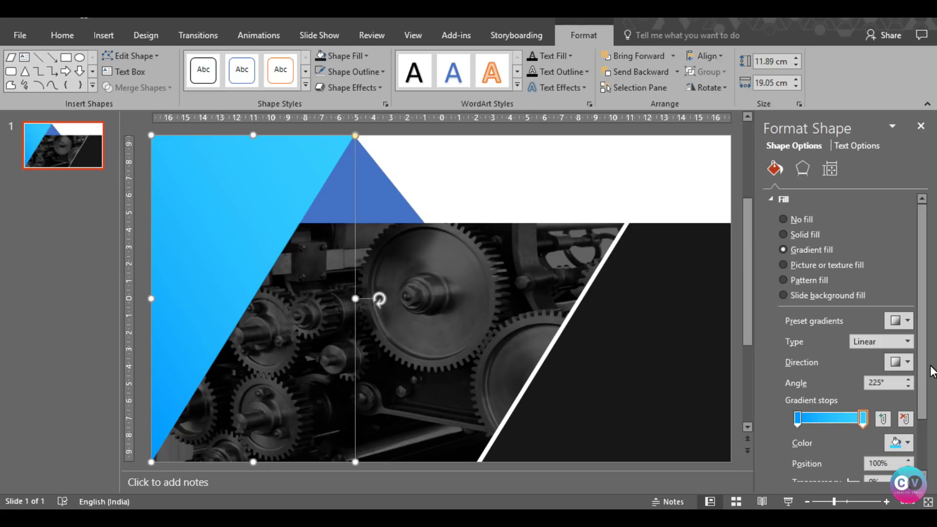
{"action": "left_click", "coordinate": [907, 364]}
{"action": "left_click", "coordinate": [828, 419]}
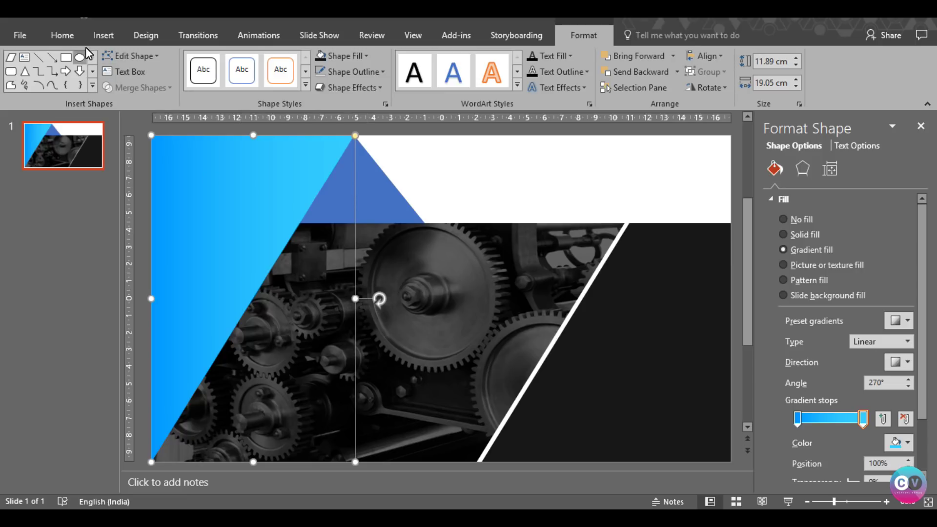
{"action": "left_click", "coordinate": [63, 49]}
{"action": "left_click", "coordinate": [39, 86]}
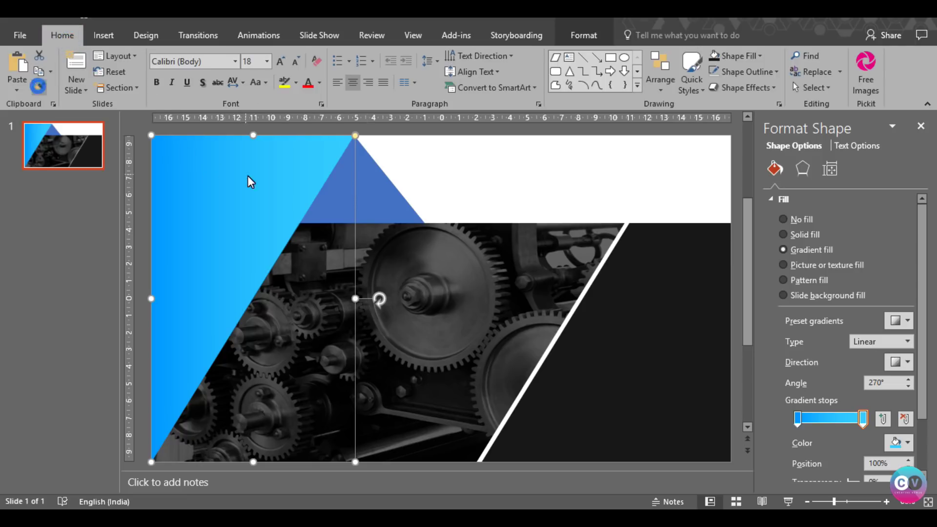
- Apply the blue gradient to the small top triangle and reverse its direction to 180°
{"action": "left_click", "coordinate": [371, 192]}
{"action": "left_click", "coordinate": [907, 363]}
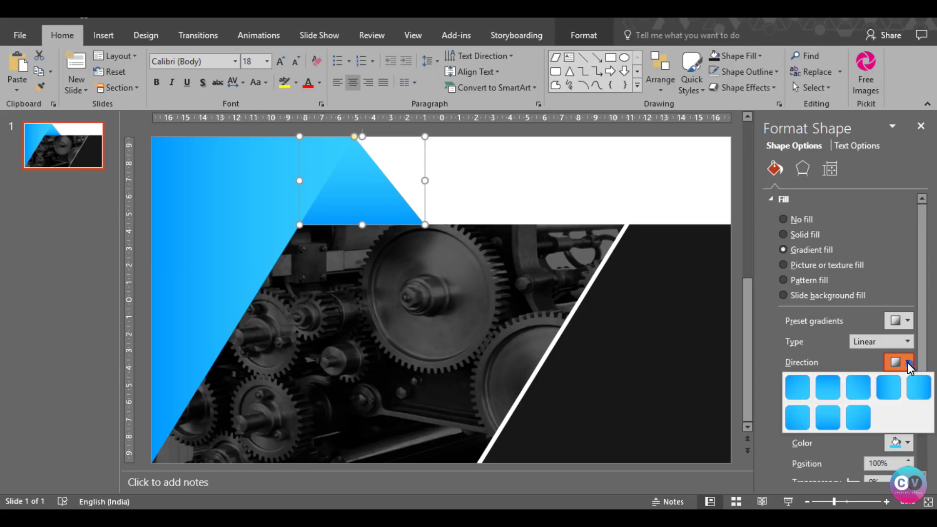
{"action": "left_click", "coordinate": [829, 392]}
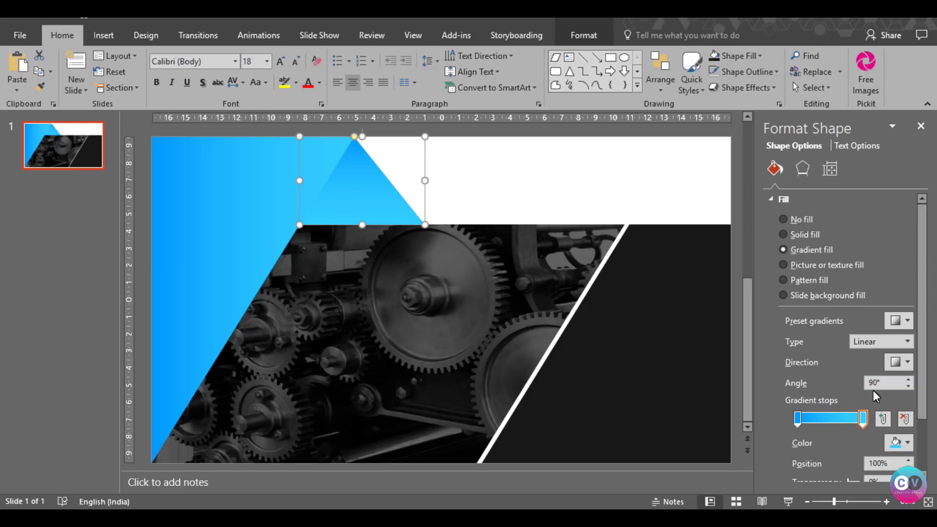
{"action": "left_click", "coordinate": [901, 367]}
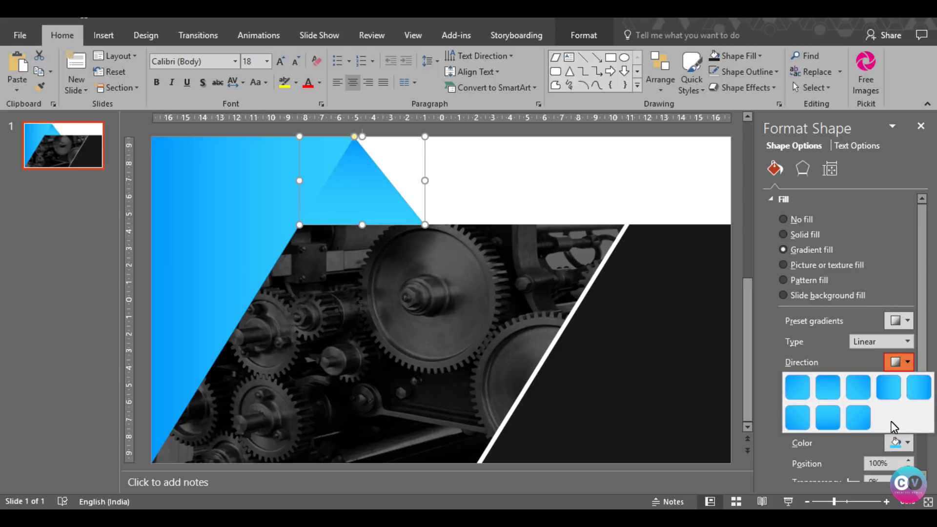
{"action": "left_click", "coordinate": [883, 390]}
{"action": "left_click", "coordinate": [907, 363]}
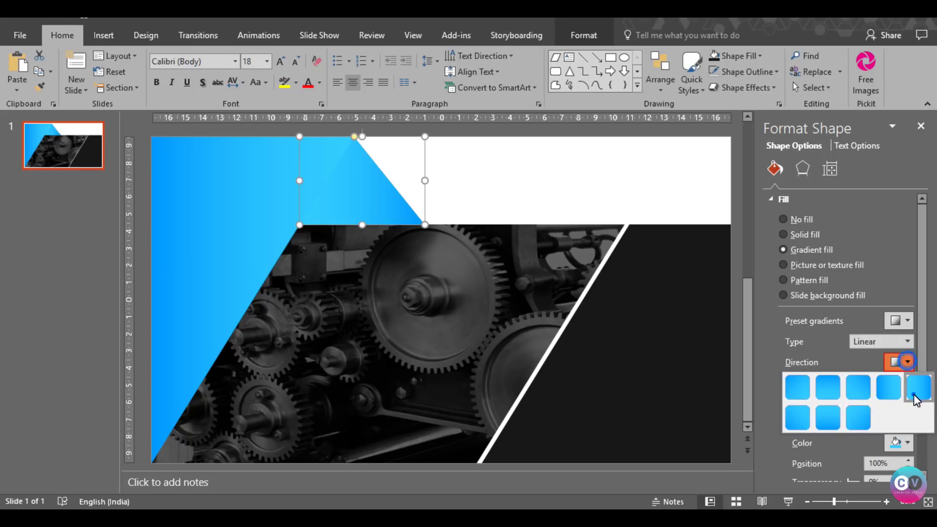
{"action": "left_click", "coordinate": [912, 401]}
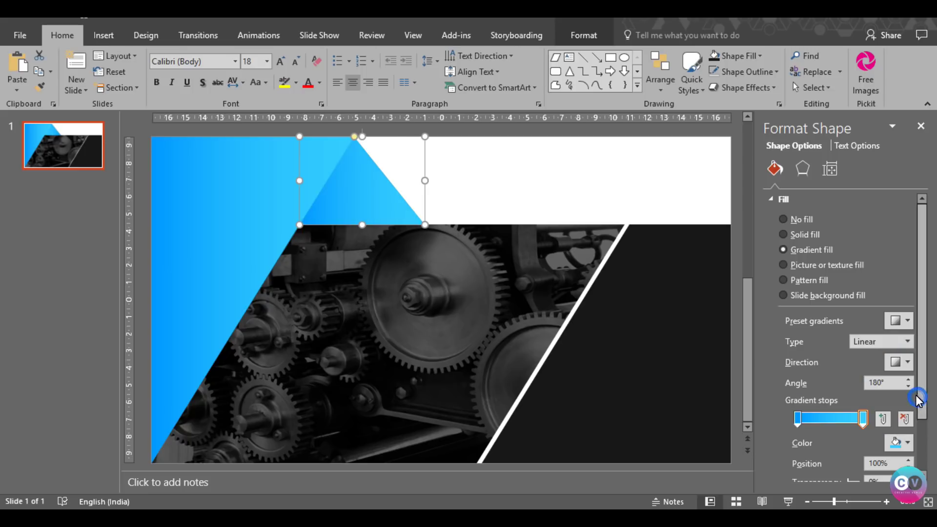
{"action": "left_click", "coordinate": [503, 163]}
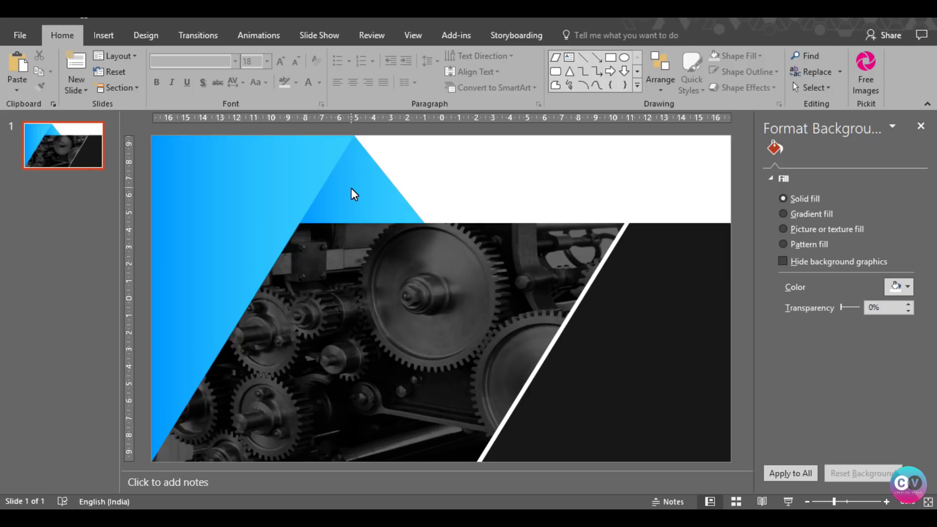
{"action": "left_click", "coordinate": [351, 189]}
- Darken both of the small triangle's gradient stop colours to deeper custom blues
{"action": "left_click", "coordinate": [896, 443]}
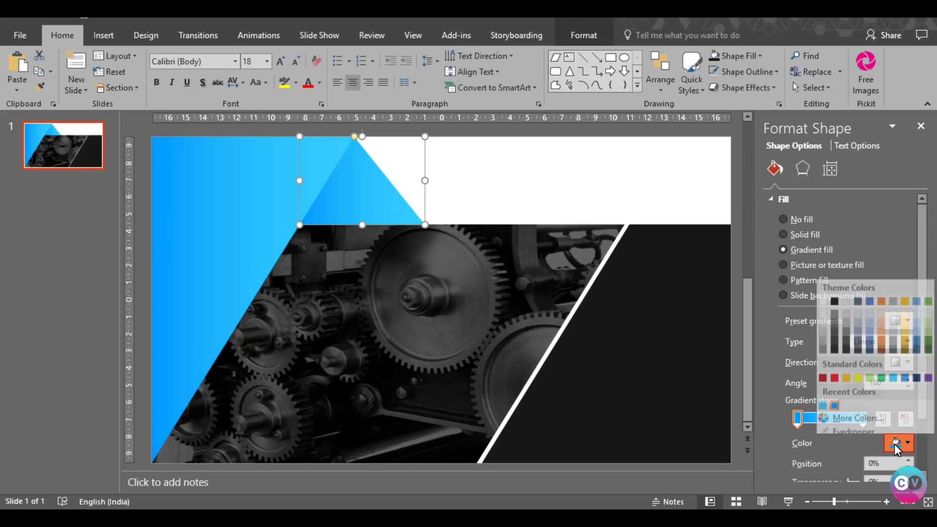
{"action": "left_click", "coordinate": [856, 425]}
{"action": "left_click", "coordinate": [426, 140]}
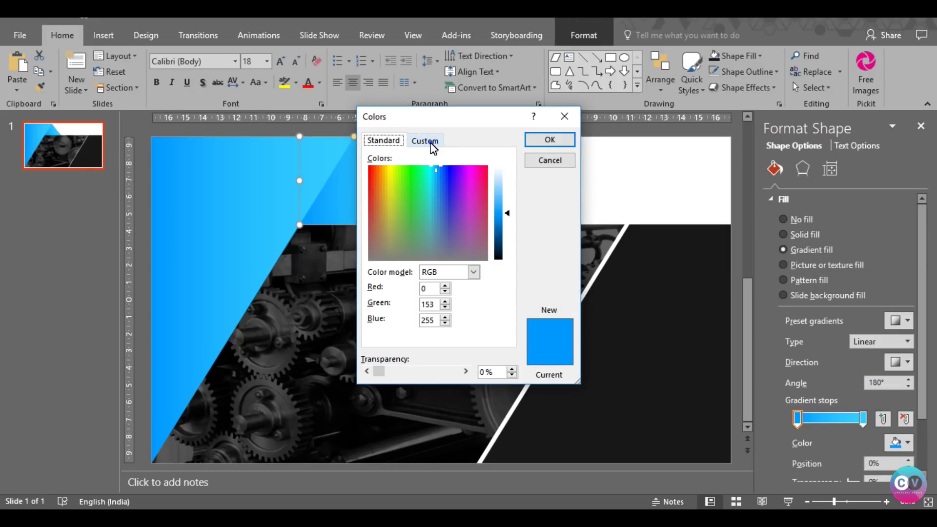
{"action": "left_click_drag", "start_coordinate": [506, 212], "coordinate": [507, 225]}
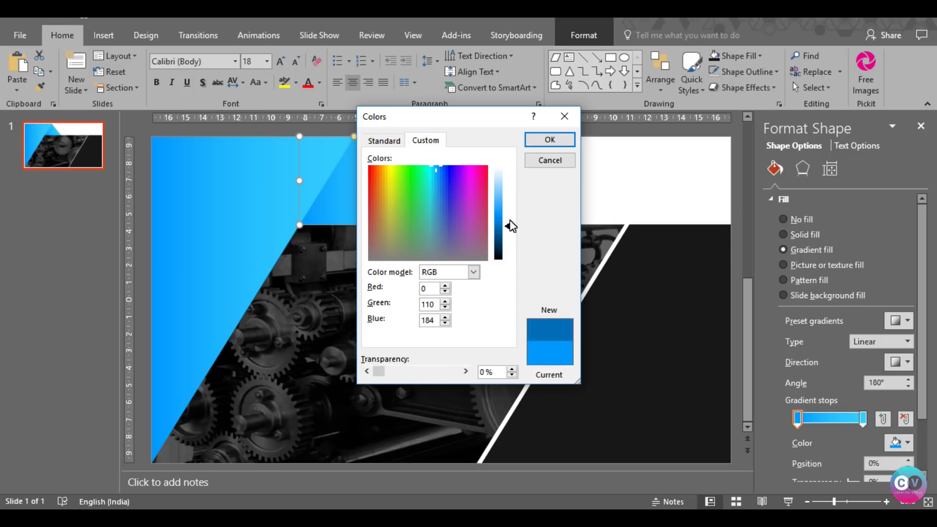
{"action": "left_click", "coordinate": [530, 142]}
{"action": "left_click", "coordinate": [864, 420]}
{"action": "left_click", "coordinate": [896, 443]}
{"action": "left_click", "coordinate": [857, 421]}
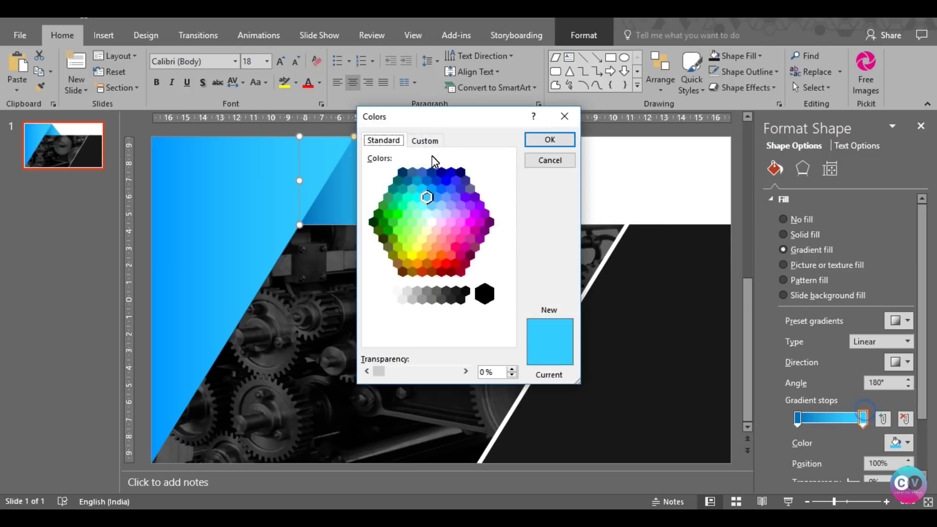
{"action": "left_click", "coordinate": [425, 140]}
{"action": "left_click_drag", "start_coordinate": [508, 207], "coordinate": [508, 222]}
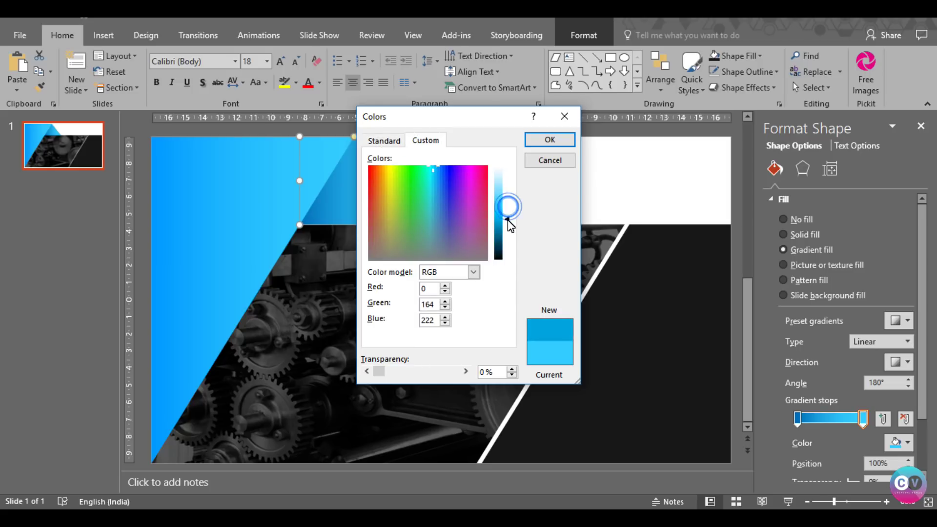
{"action": "left_click", "coordinate": [537, 139]}
{"action": "left_click", "coordinate": [602, 165]}
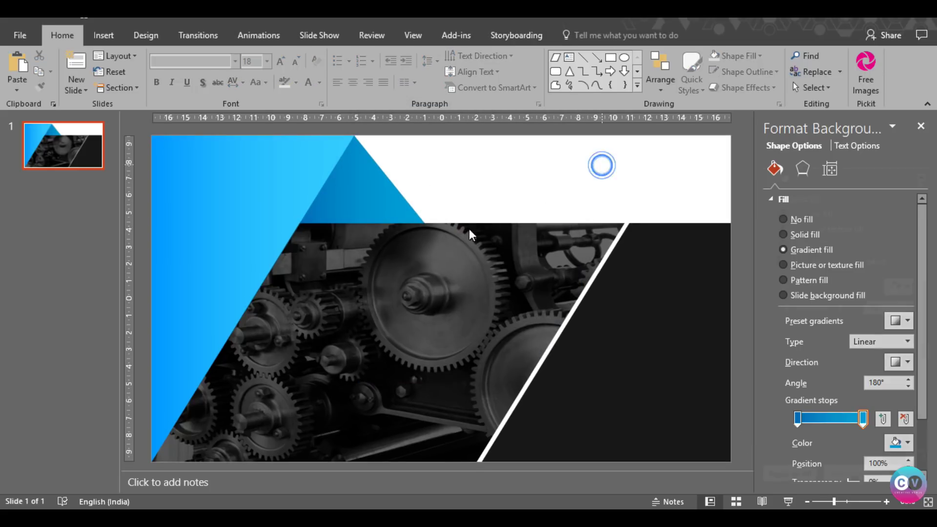
- Give the large left triangle a basic outer shadow with blur raised to about 25 pt
{"action": "left_click", "coordinate": [233, 225]}
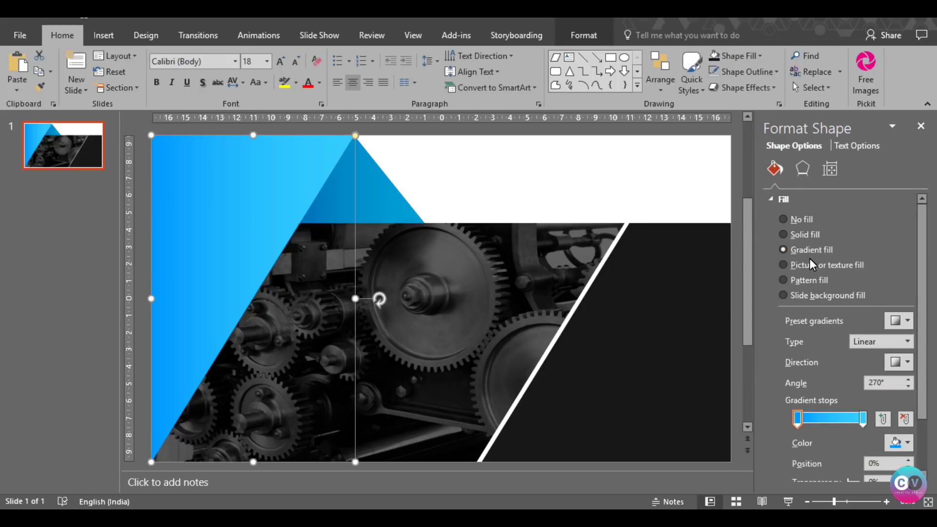
{"action": "left_click", "coordinate": [806, 173]}
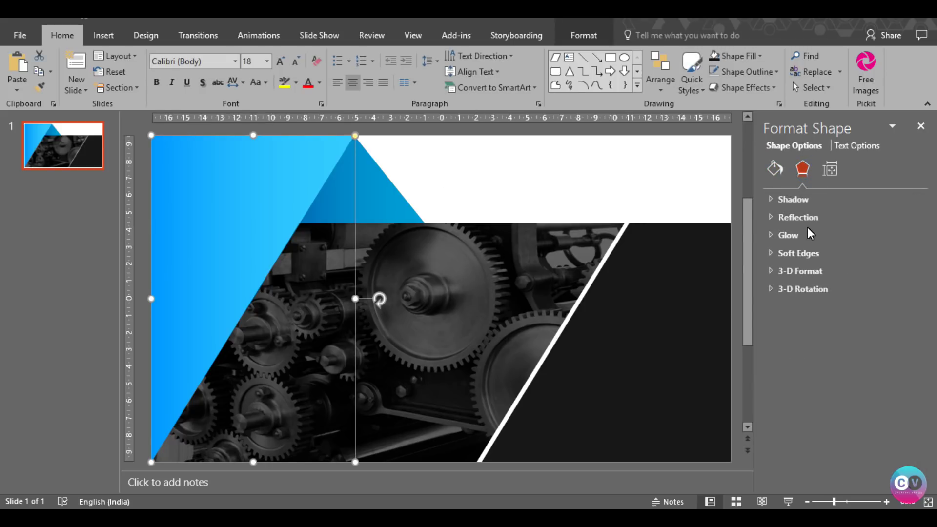
{"action": "left_click", "coordinate": [793, 200]}
{"action": "left_click", "coordinate": [885, 224]}
{"action": "left_click", "coordinate": [821, 324]}
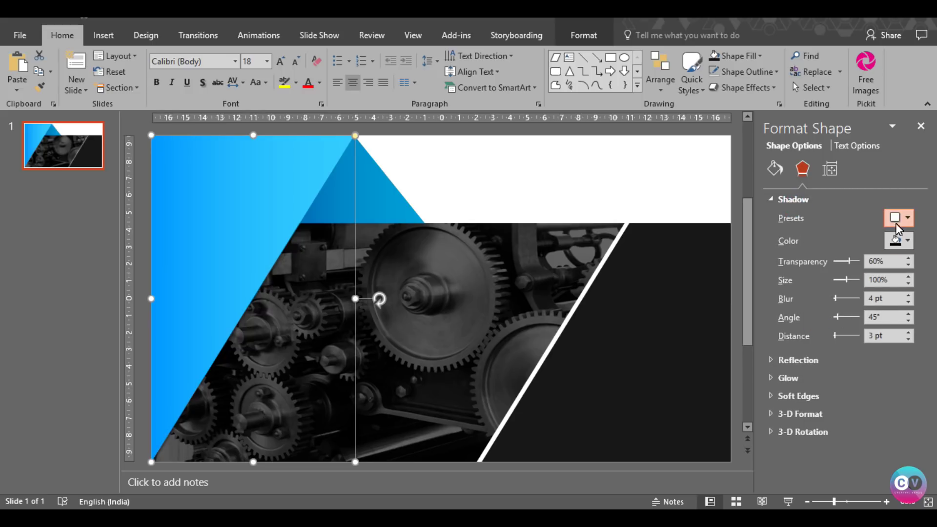
{"action": "left_click_drag", "start_coordinate": [836, 297], "coordinate": [840, 303]}
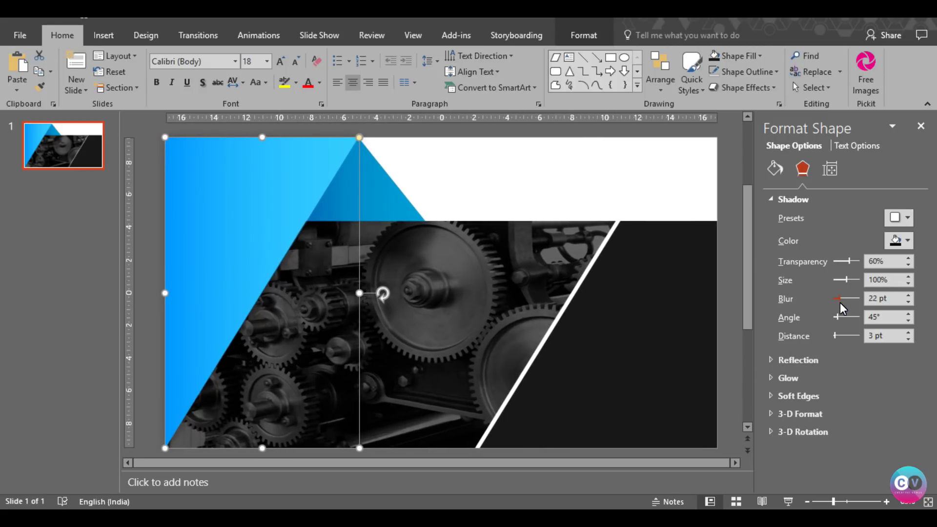
{"action": "left_click", "coordinate": [909, 295]}
{"action": "left_click", "coordinate": [909, 295]}
{"action": "left_click", "coordinate": [909, 295]}
- Switch the left triangle's shadow to a 0° angle preset with 30 pt blur
{"action": "left_click", "coordinate": [901, 218]}
{"action": "left_click", "coordinate": [826, 356]}
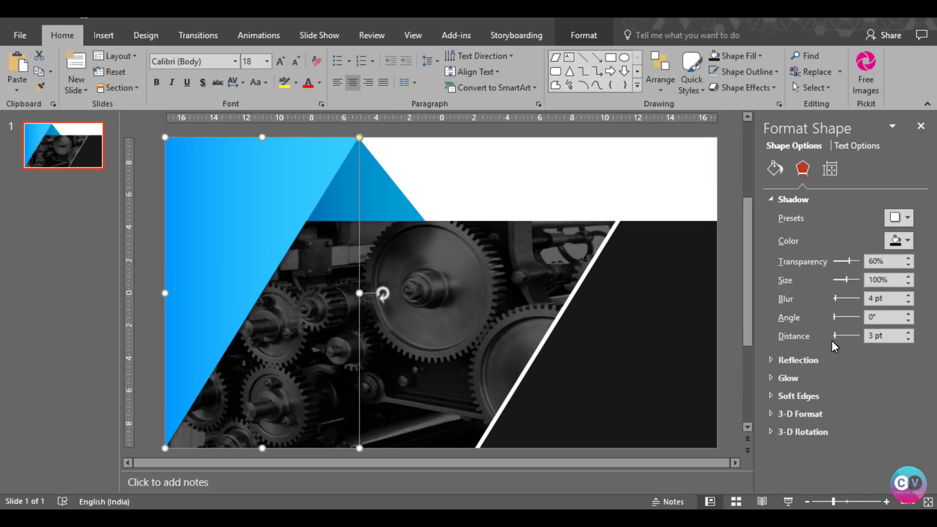
{"action": "left_click_drag", "start_coordinate": [836, 298], "coordinate": [841, 298]}
{"action": "left_click", "coordinate": [908, 295]}
{"action": "left_click", "coordinate": [908, 296]}
{"action": "left_click", "coordinate": [868, 397]}
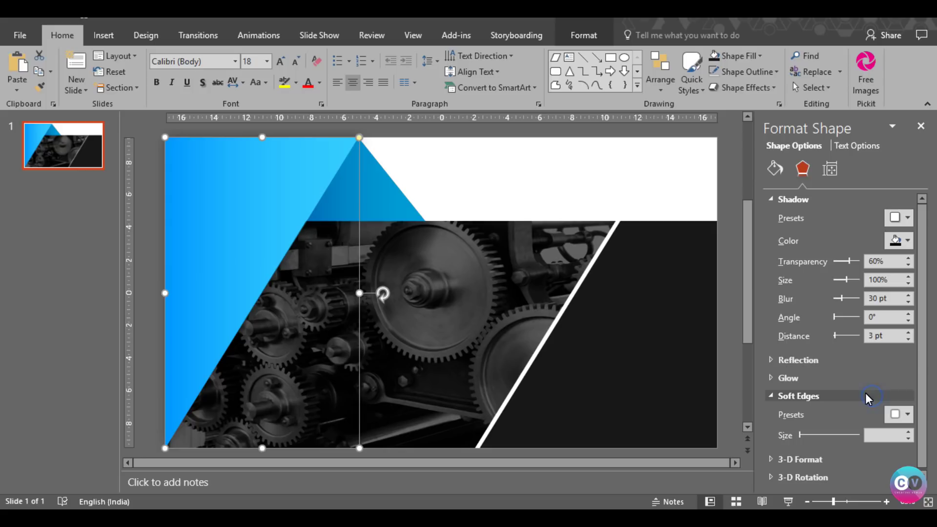
{"action": "left_click", "coordinate": [494, 169]}
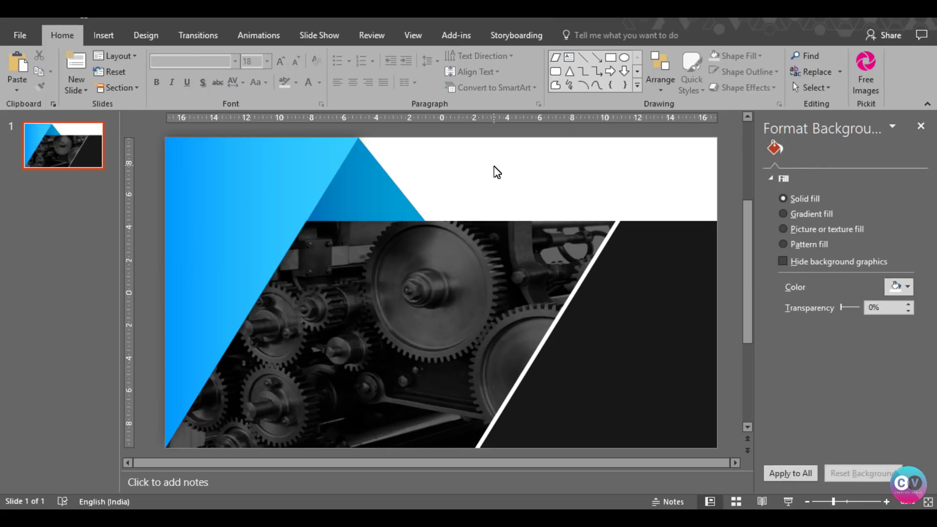
- Recolour the gears photo overlay to dark blue (RGB 0, 48, 80) at 21% transparency
{"action": "left_click", "coordinate": [476, 262]}
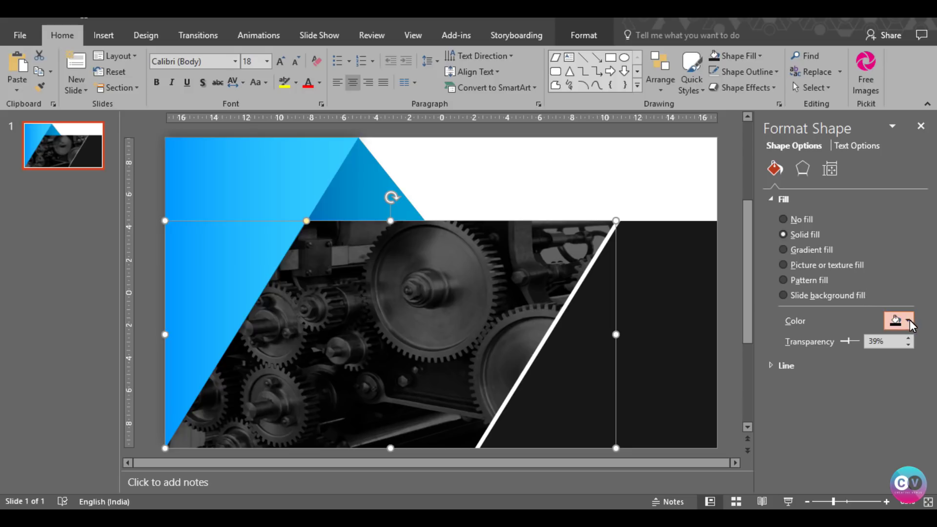
{"action": "left_click", "coordinate": [896, 320]}
{"action": "left_click", "coordinate": [842, 442]}
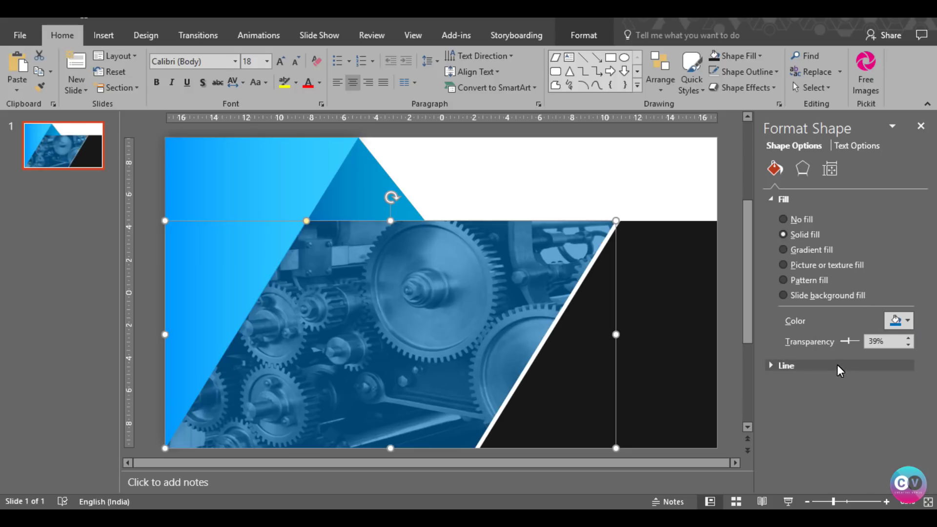
{"action": "left_click_drag", "start_coordinate": [850, 341], "coordinate": [850, 341]}
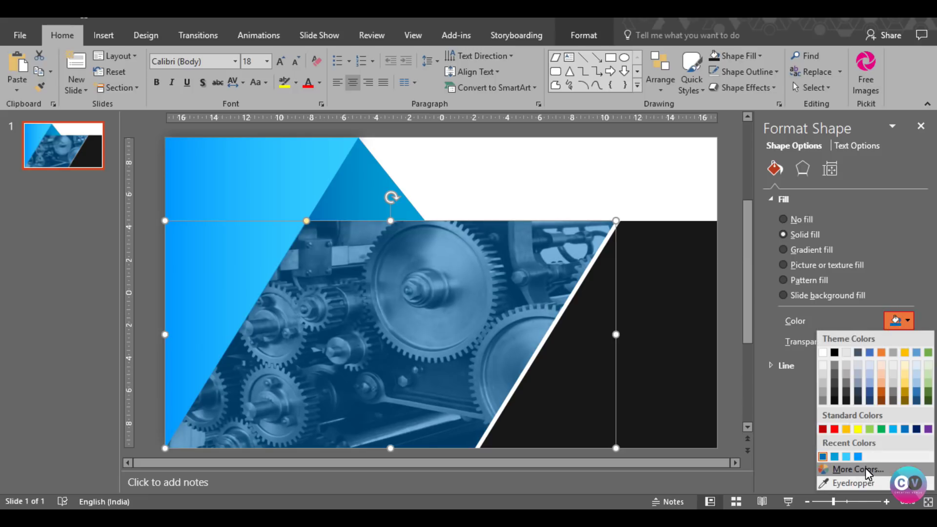
{"action": "left_click", "coordinate": [865, 469]}
{"action": "left_click", "coordinate": [391, 141]}
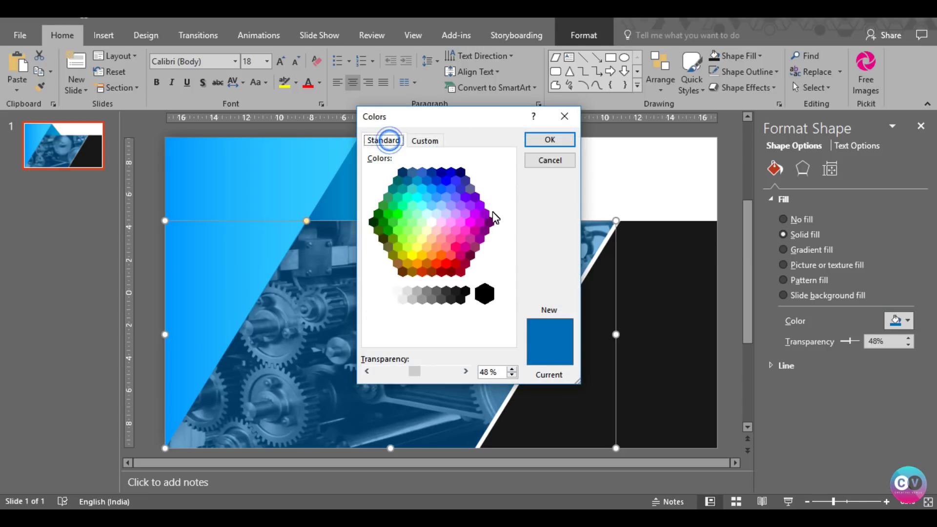
{"action": "left_click", "coordinate": [424, 141]}
{"action": "left_click_drag", "start_coordinate": [510, 233], "coordinate": [509, 245]}
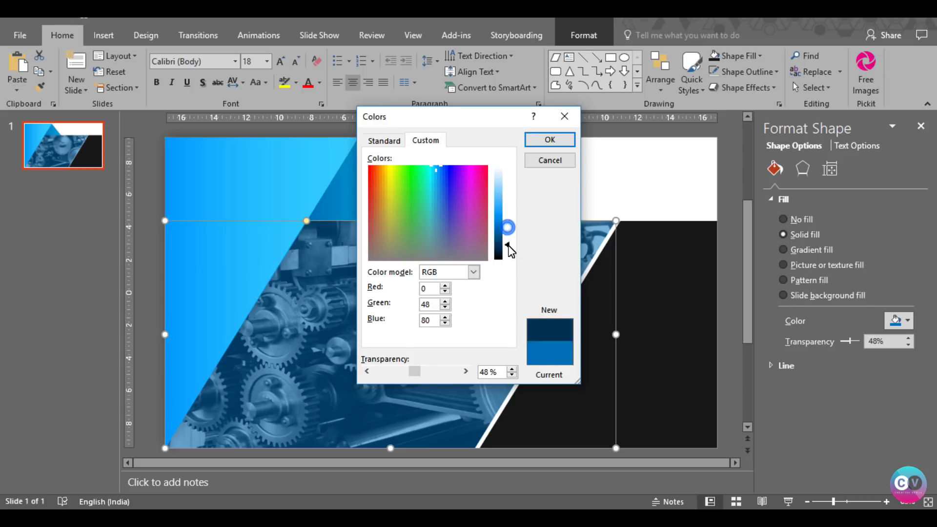
{"action": "left_click", "coordinate": [542, 142]}
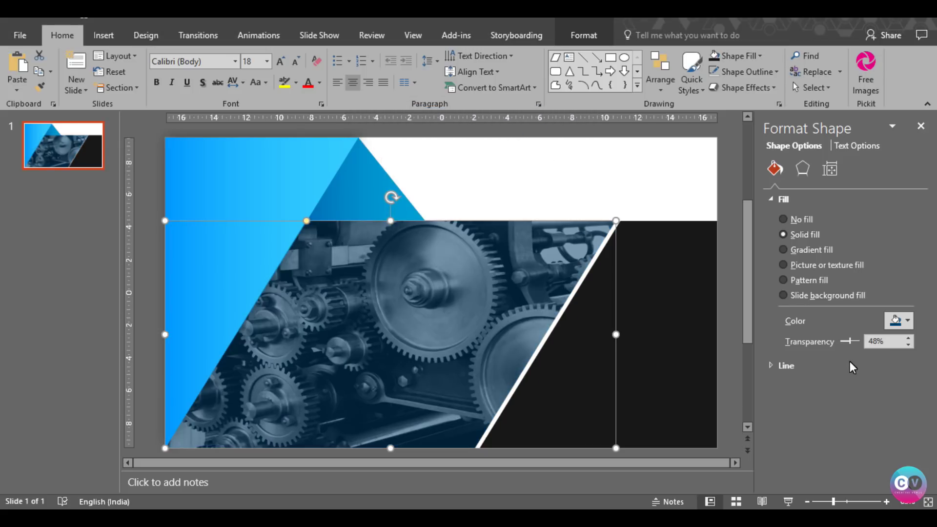
{"action": "left_click_drag", "start_coordinate": [852, 342], "coordinate": [850, 342]}
{"action": "left_click", "coordinate": [630, 179]}
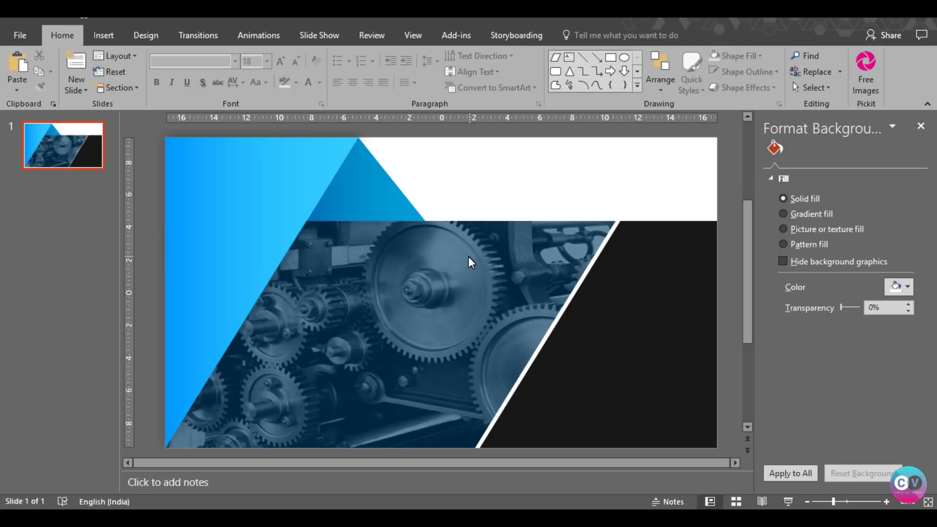
- Darken the small top triangle's gradient stop to a deeper custom blue
{"action": "left_click", "coordinate": [360, 188]}
{"action": "left_click", "coordinate": [897, 442]}
{"action": "left_click", "coordinate": [852, 407]}
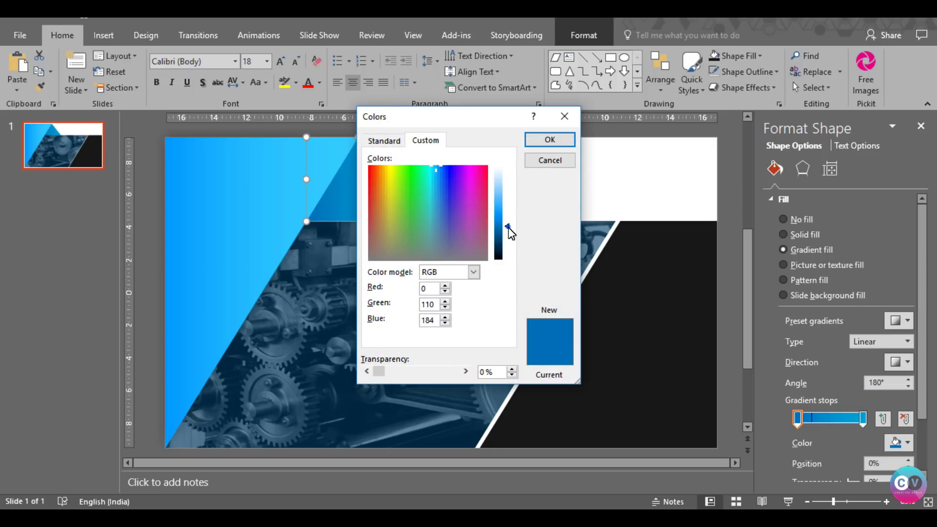
{"action": "left_click_drag", "start_coordinate": [507, 226], "coordinate": [507, 233]}
{"action": "left_click", "coordinate": [541, 145]}
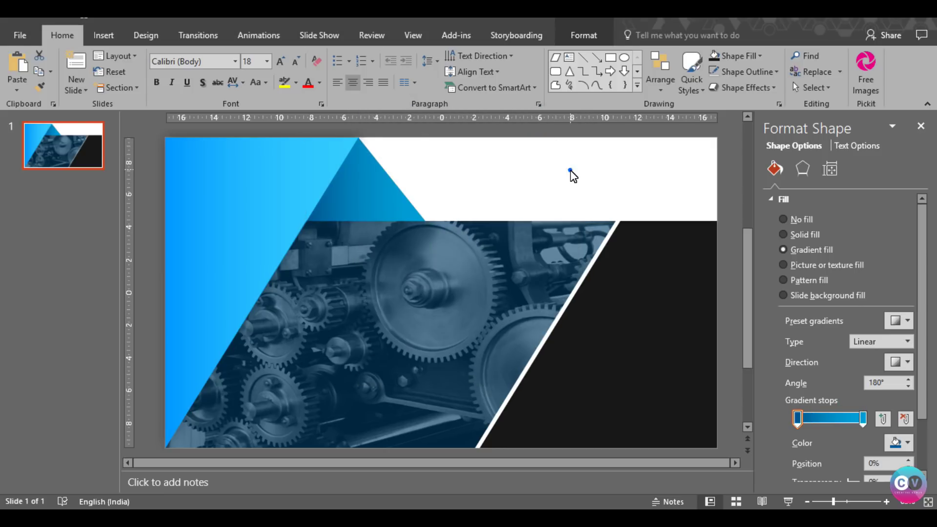
{"action": "left_click", "coordinate": [567, 171]}
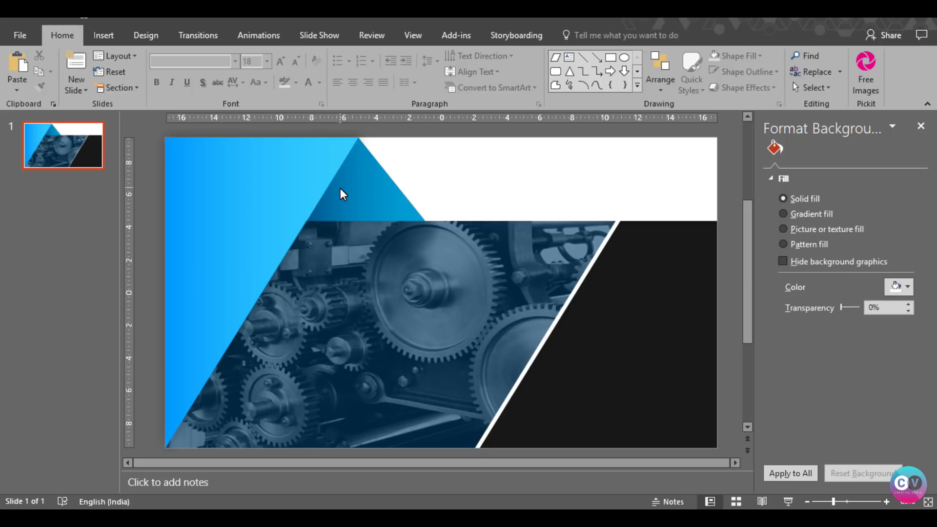
- Move the large left triangle's first gradient stop to about 24% for a wider solid edge
{"action": "left_click", "coordinate": [282, 186]}
{"action": "left_click_drag", "start_coordinate": [801, 419], "coordinate": [813, 420]}
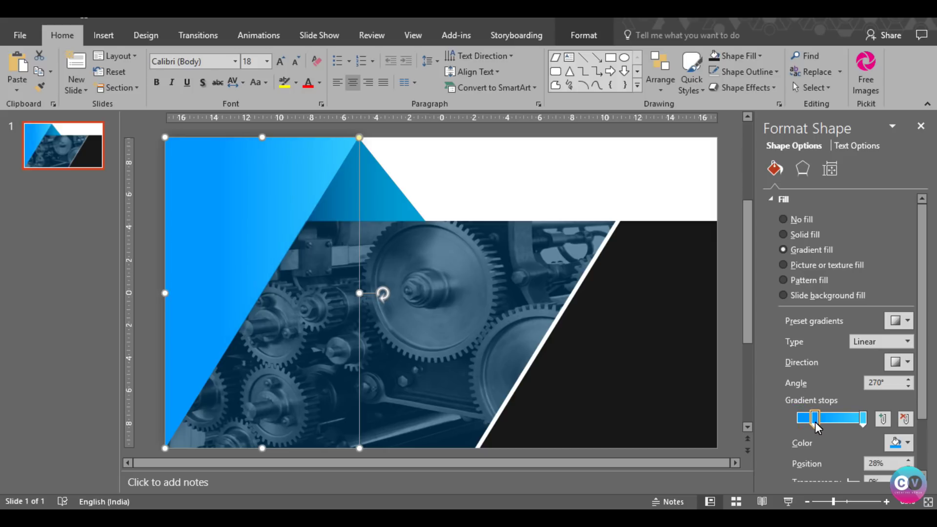
{"action": "left_click", "coordinate": [486, 193]}
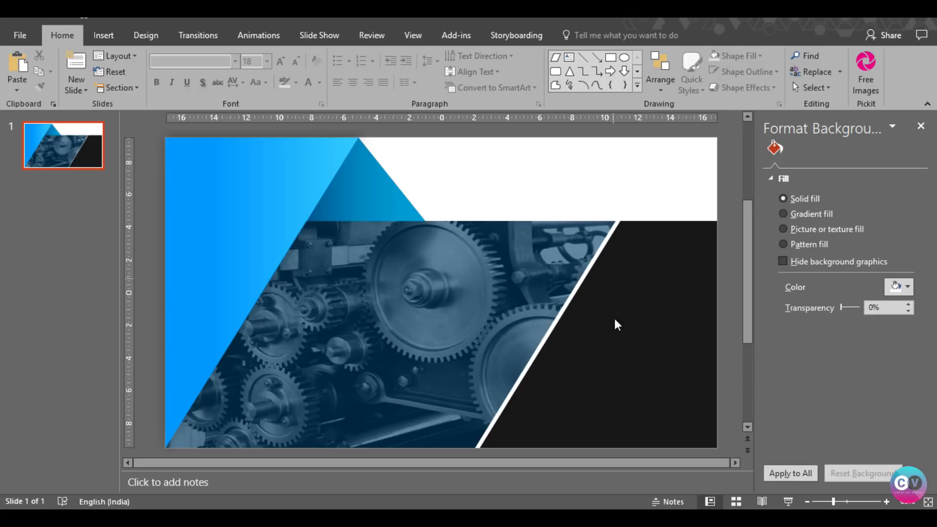
{"action": "left_click", "coordinate": [110, 43]}
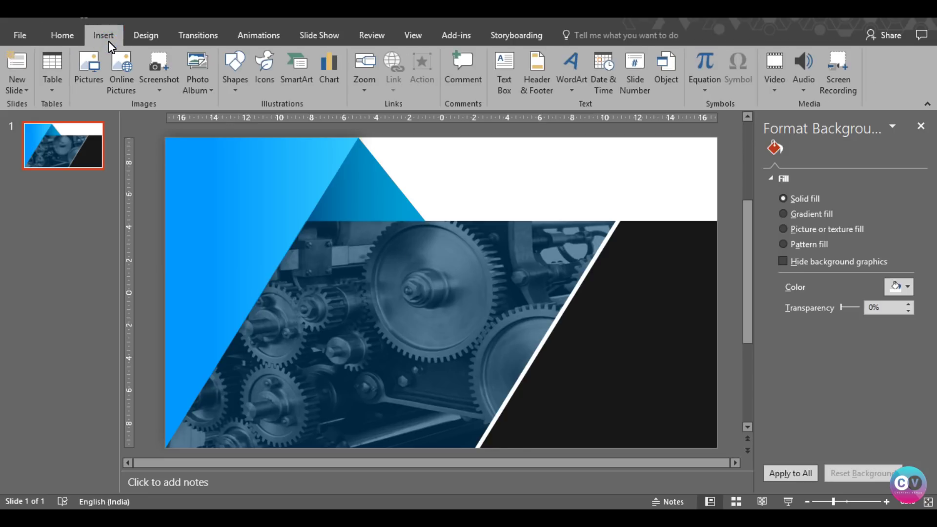
- Add a text box at the slide's top left reading 'creative venus'
{"action": "left_click", "coordinate": [388, 278]}
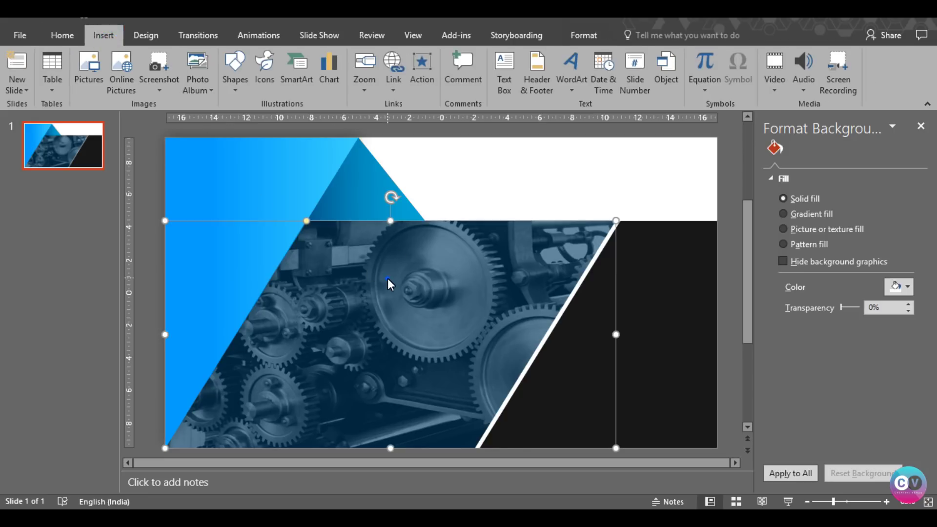
{"action": "left_click", "coordinate": [596, 38]}
{"action": "left_click", "coordinate": [497, 180]}
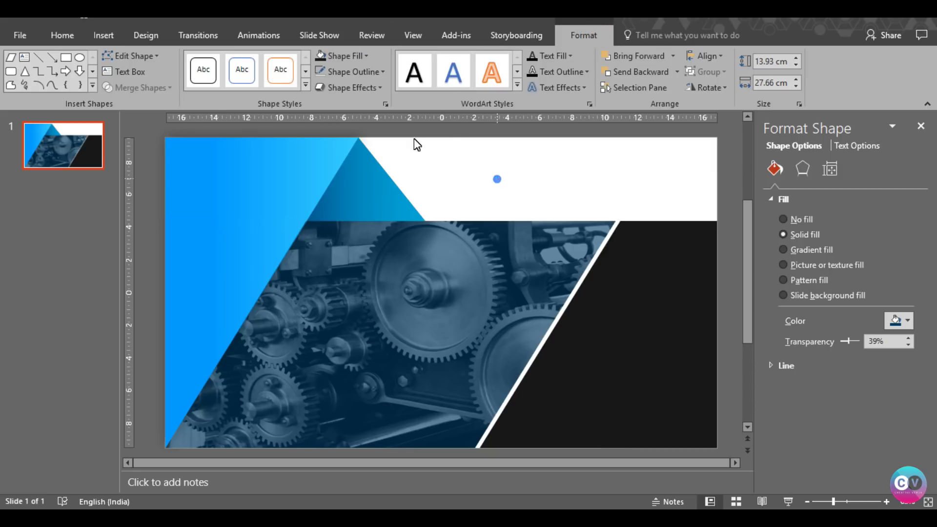
{"action": "left_click", "coordinate": [104, 35]}
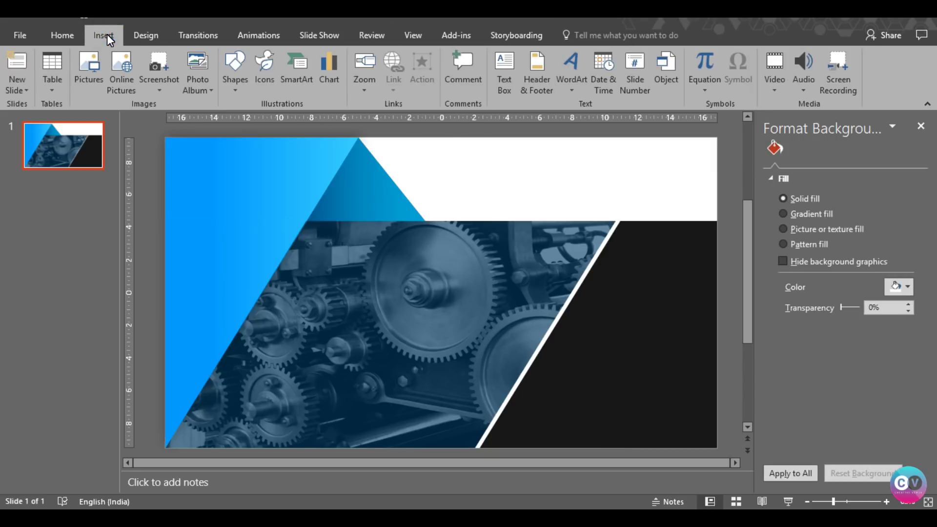
{"action": "left_click", "coordinate": [503, 66]}
{"action": "left_click_drag", "start_coordinate": [186, 179], "coordinate": [280, 204]}
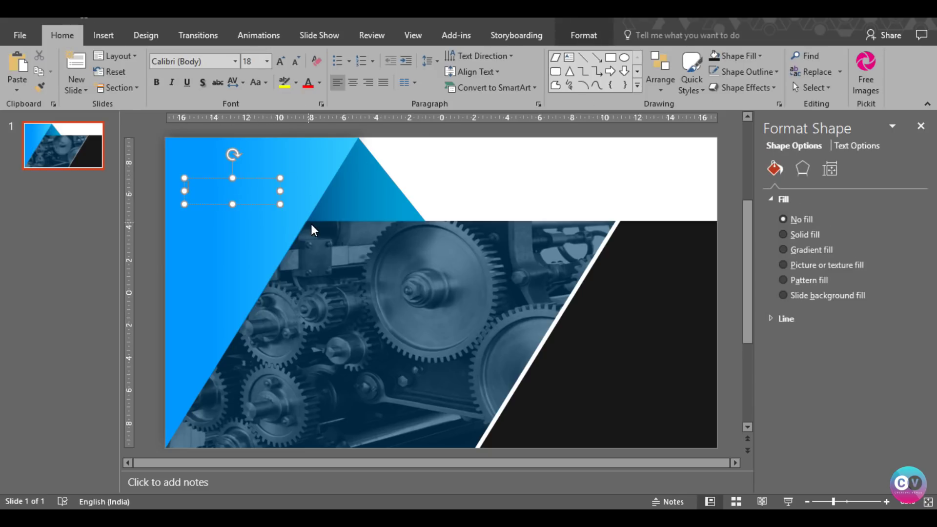
{"action": "type", "text": "creative venus"}
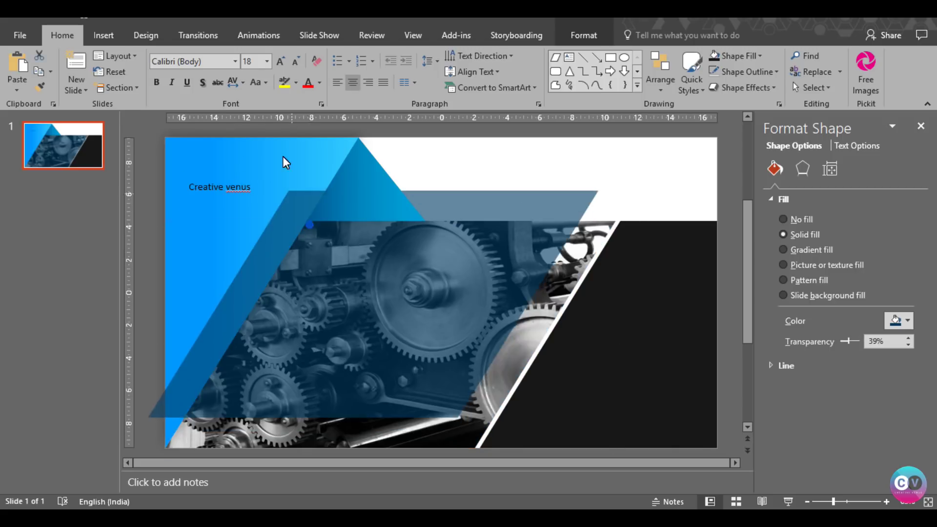
{"action": "key", "text": "Escape"}
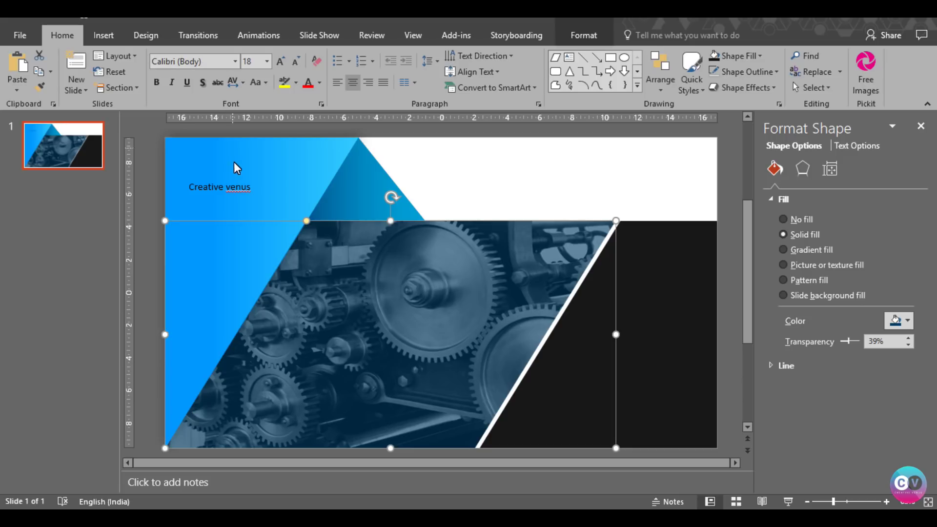
- Make the label uppercase CREATIVE VENUS in the Roboto Black font
{"action": "triple_click", "coordinate": [222, 191]}
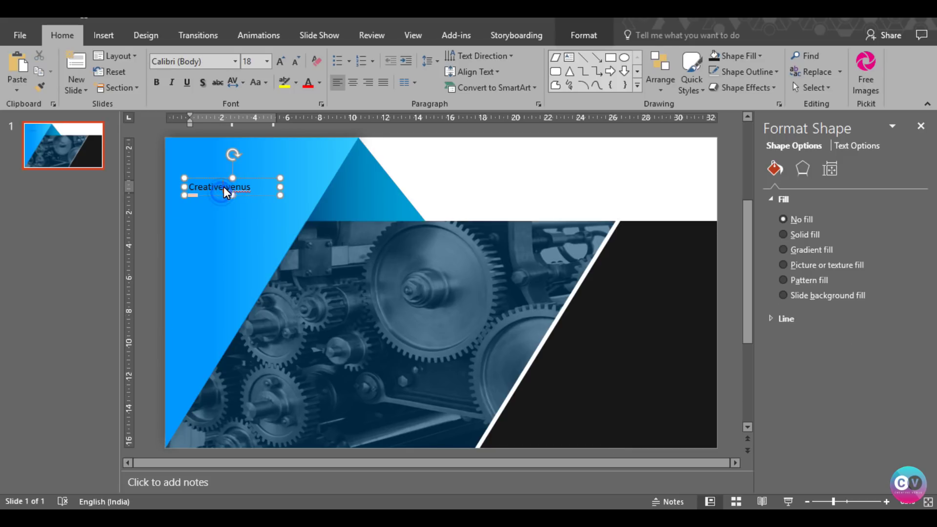
{"action": "left_click", "coordinate": [256, 86]}
{"action": "left_click", "coordinate": [277, 133]}
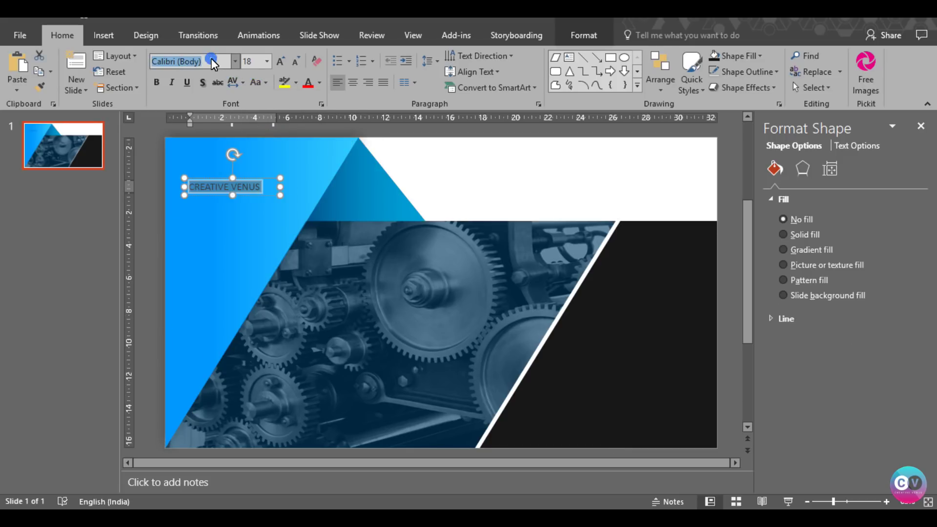
{"action": "type", "text": "Roboto"}
{"action": "key", "text": "Return"}
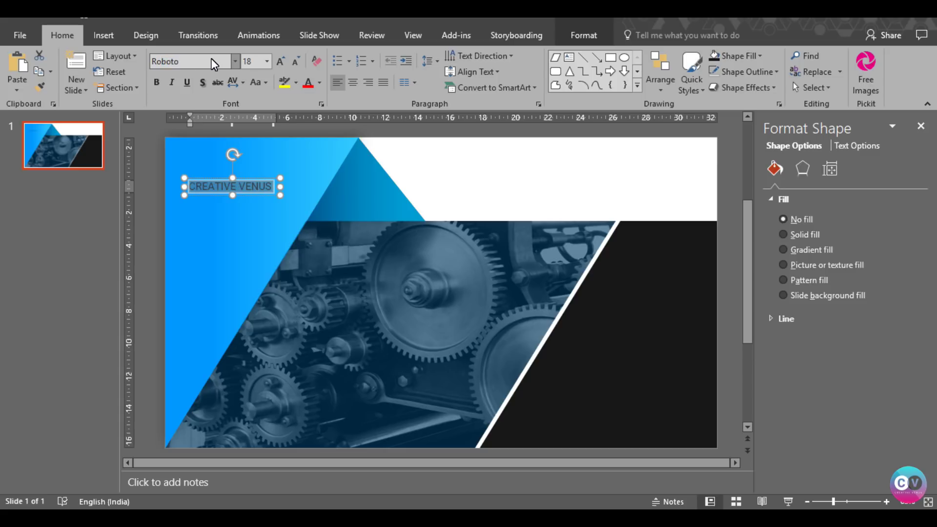
{"action": "left_click", "coordinate": [201, 57]}
{"action": "left_click", "coordinate": [202, 61]}
{"action": "type", "text": "Black"}
{"action": "key", "text": "Return"}
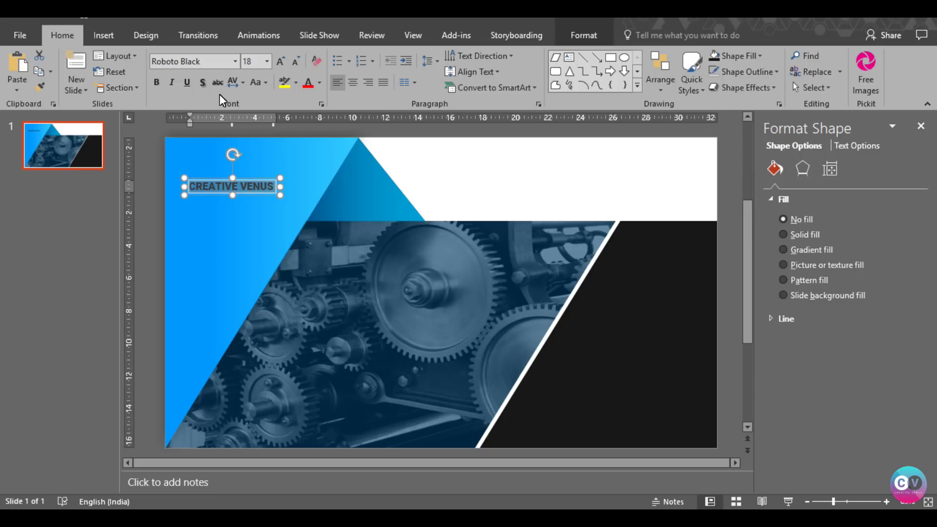
- Give the label loose letter spacing, white colour, 16 pt size, and widen it to one line
{"action": "left_click", "coordinate": [239, 82]}
{"action": "left_click", "coordinate": [252, 146]}
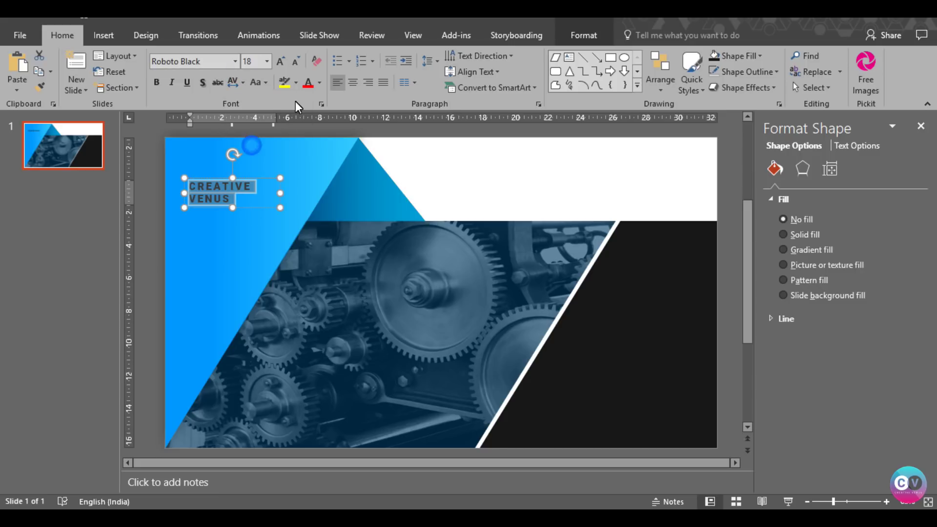
{"action": "left_click", "coordinate": [320, 84]}
{"action": "left_click", "coordinate": [305, 114]}
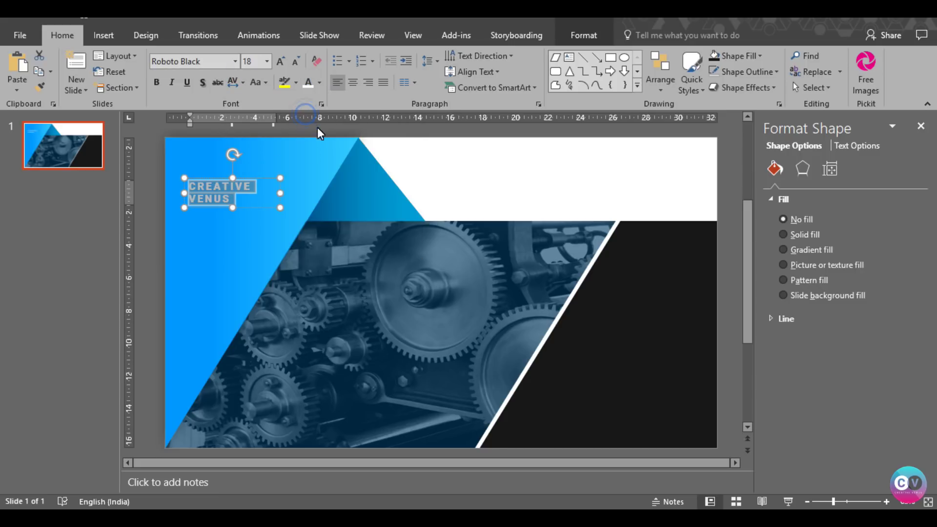
{"action": "left_click_drag", "start_coordinate": [281, 193], "coordinate": [303, 188]}
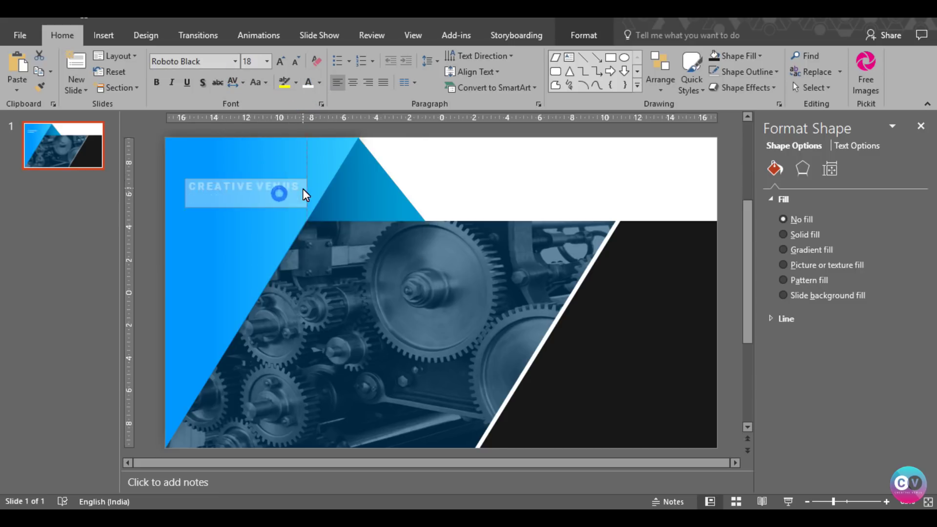
{"action": "left_click", "coordinate": [260, 177]}
{"action": "left_click", "coordinate": [260, 177]}
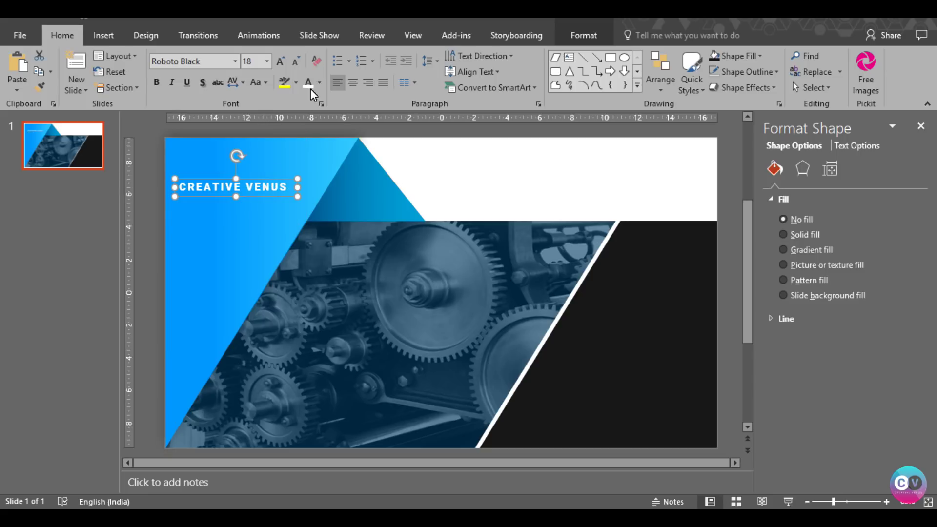
{"action": "left_click", "coordinate": [281, 61]}
{"action": "left_click", "coordinate": [295, 61]}
{"action": "left_click", "coordinate": [158, 208]}
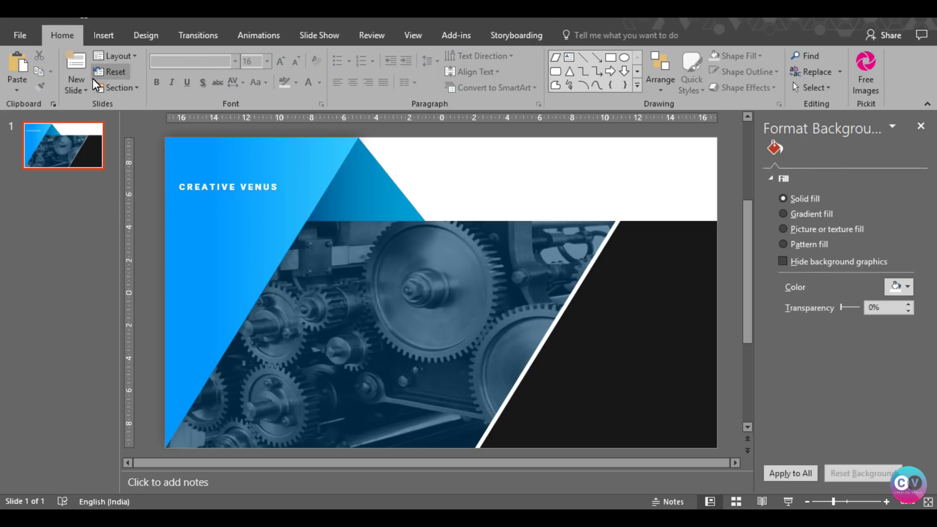
- Draw a white straight line under the CREATIVE VENUS label
{"action": "left_click", "coordinate": [101, 35]}
{"action": "left_click", "coordinate": [237, 83]}
{"action": "left_click", "coordinate": [285, 122]}
{"action": "left_click_drag", "start_coordinate": [181, 196], "coordinate": [275, 197]}
{"action": "left_click", "coordinate": [317, 76]}
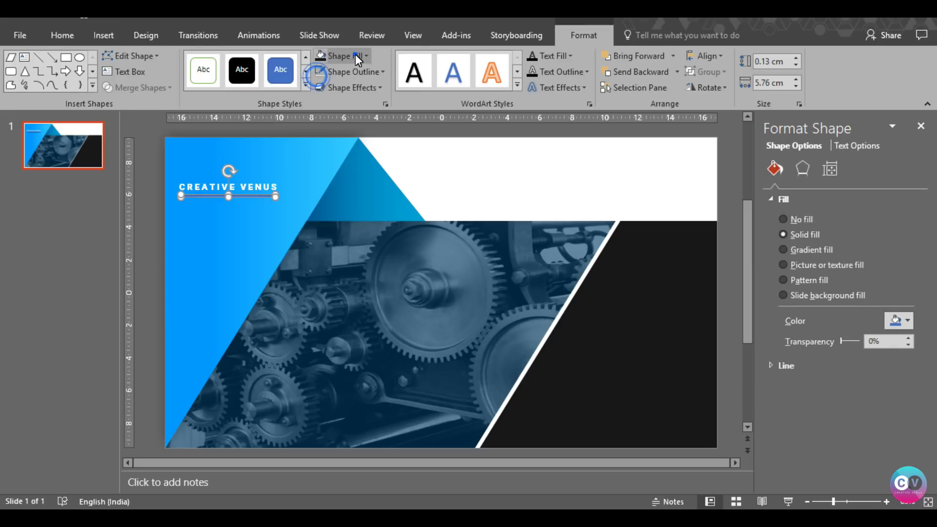
{"action": "left_click", "coordinate": [356, 55]}
{"action": "left_click", "coordinate": [323, 89]}
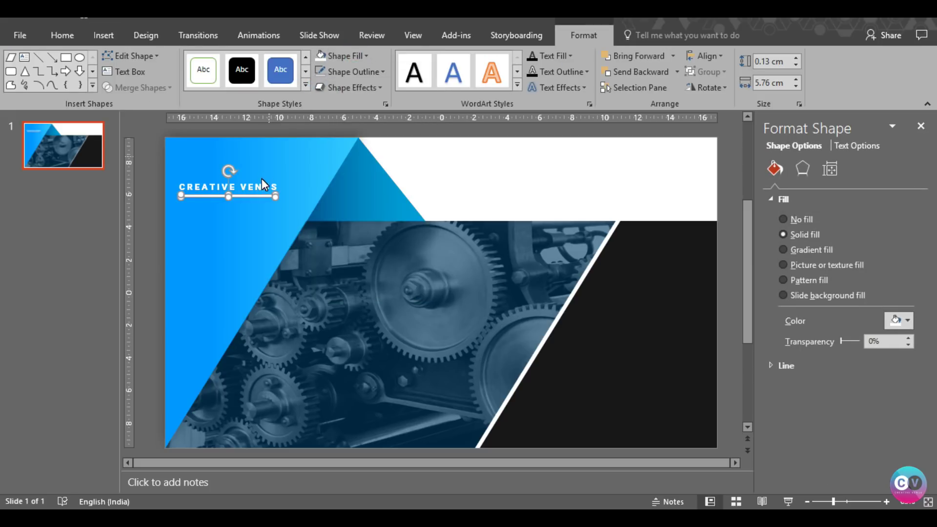
{"action": "left_click", "coordinate": [148, 210]}
- Set the underline's width to 5.9 cm and position it beneath the label
{"action": "left_click", "coordinate": [237, 195]}
{"action": "left_click", "coordinate": [797, 79]}
{"action": "left_click", "coordinate": [797, 80]}
{"action": "left_click_drag", "start_coordinate": [262, 197], "coordinate": [259, 198]}
{"action": "left_click", "coordinate": [156, 212]}
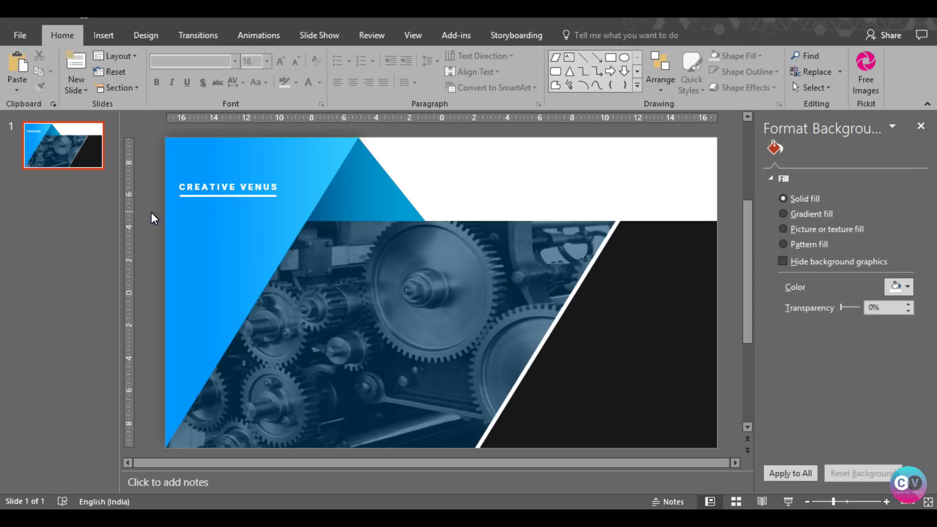
{"action": "left_click", "coordinate": [225, 191]}
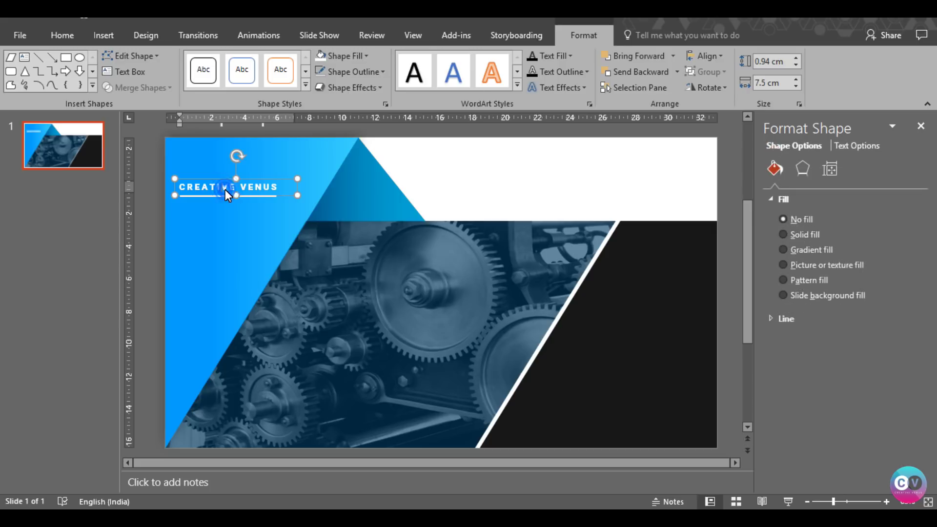
- Add a text box in the top white area with the title 'busines psentation'
{"action": "left_click", "coordinate": [151, 216]}
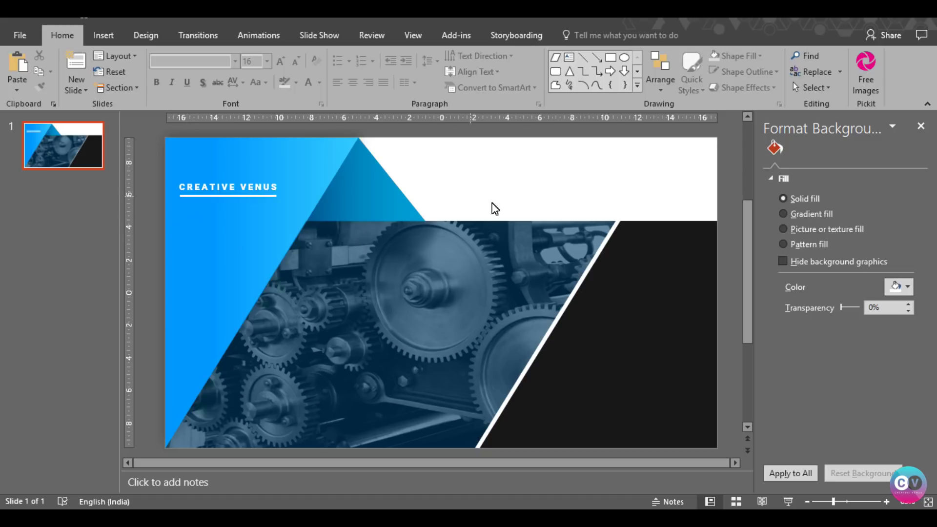
{"action": "left_click", "coordinate": [98, 44]}
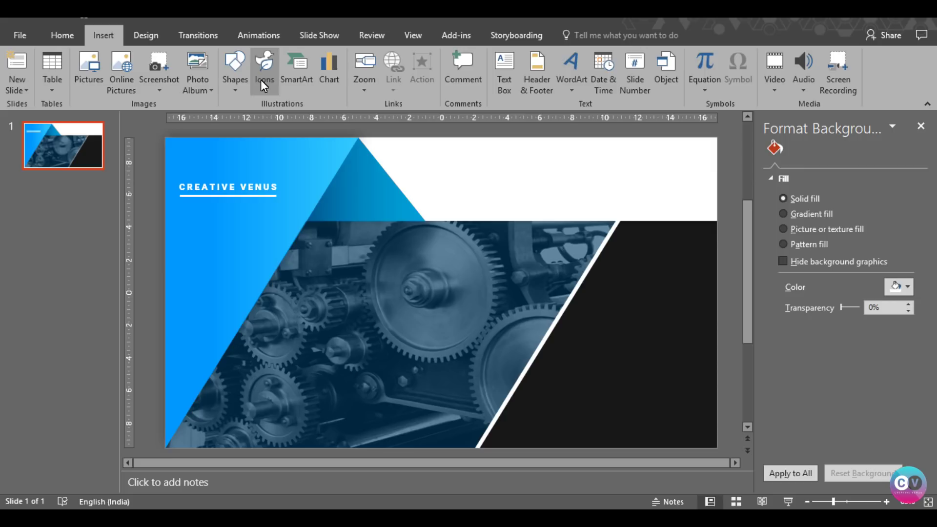
{"action": "left_click", "coordinate": [505, 73]}
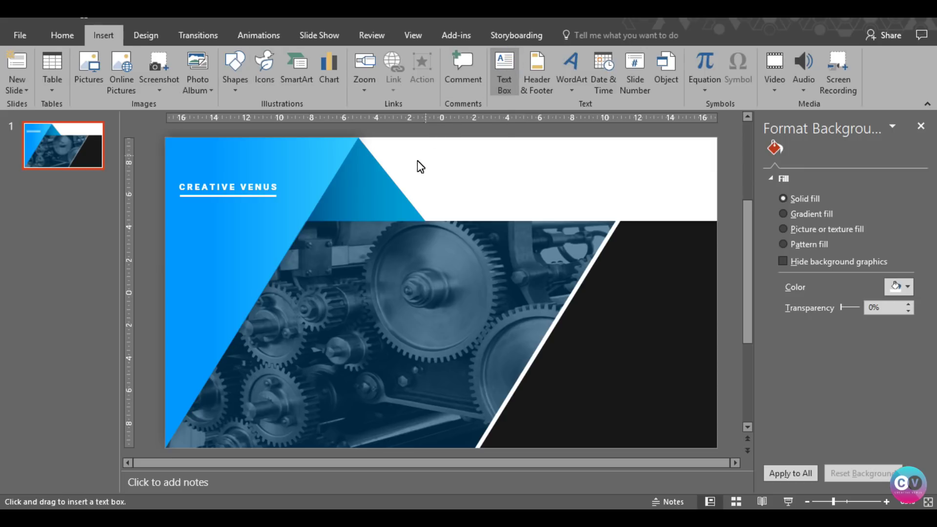
{"action": "left_click_drag", "start_coordinate": [416, 157], "coordinate": [674, 202]}
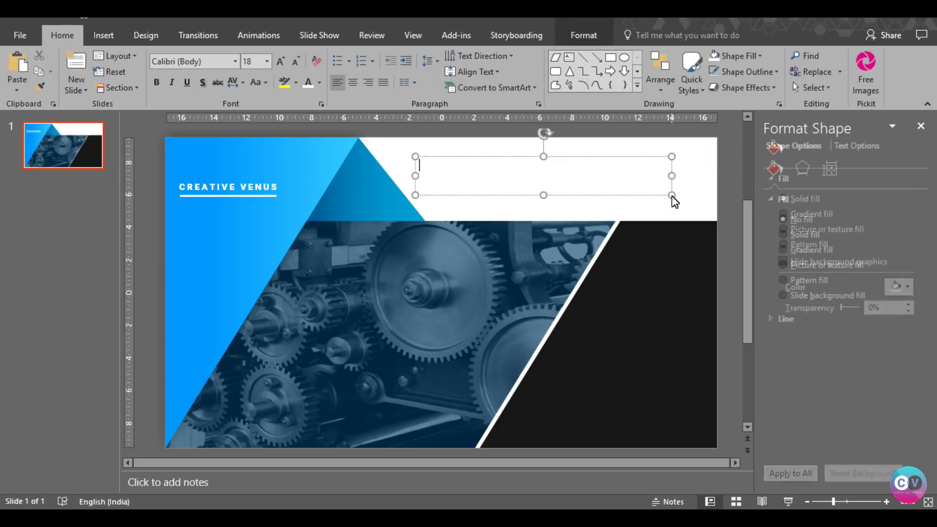
{"action": "type", "text": "busine"}
{"action": "type", "text": "ss p"}
{"action": "type", "text": "resentation"}
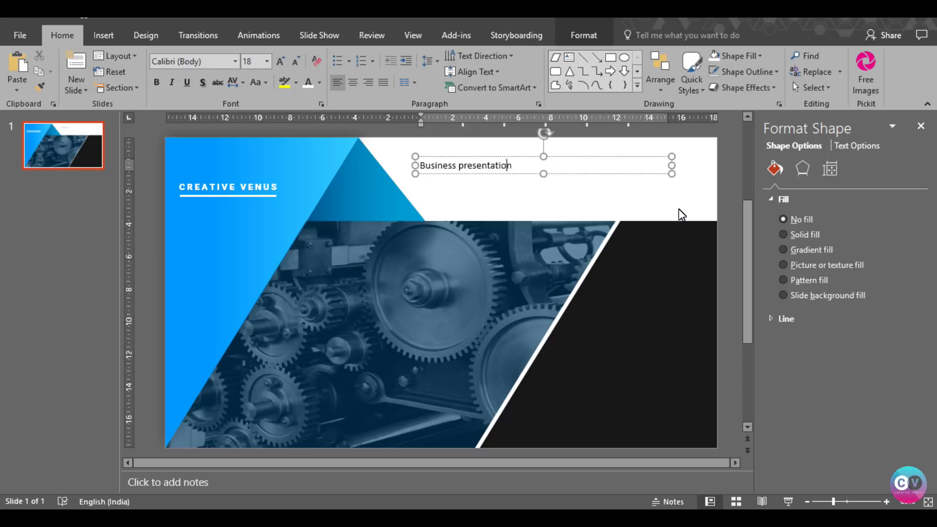
- Set the title to plain Roboto font in all uppercase
{"action": "key", "text": "ctrl+a"}
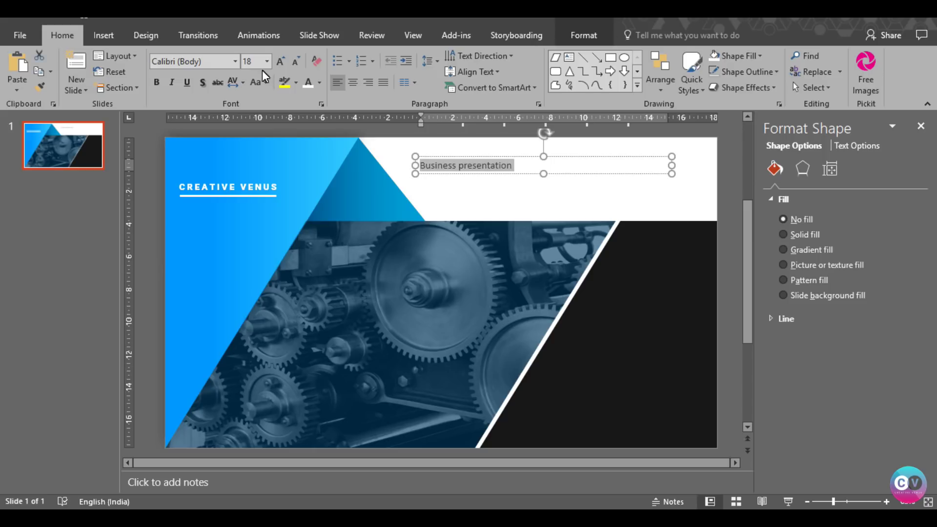
{"action": "left_click", "coordinate": [199, 63]}
{"action": "type", "text": "Robo"}
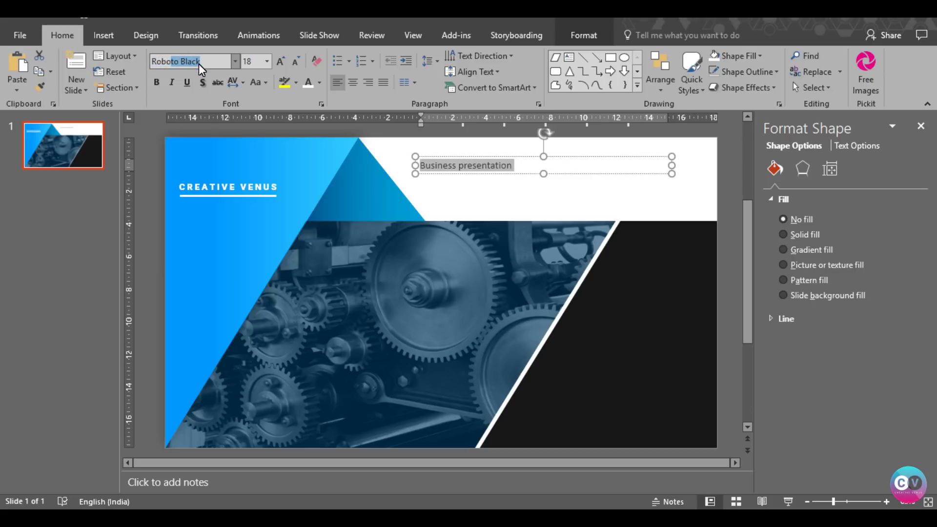
{"action": "key", "text": "Delete"}
{"action": "key", "text": "Return"}
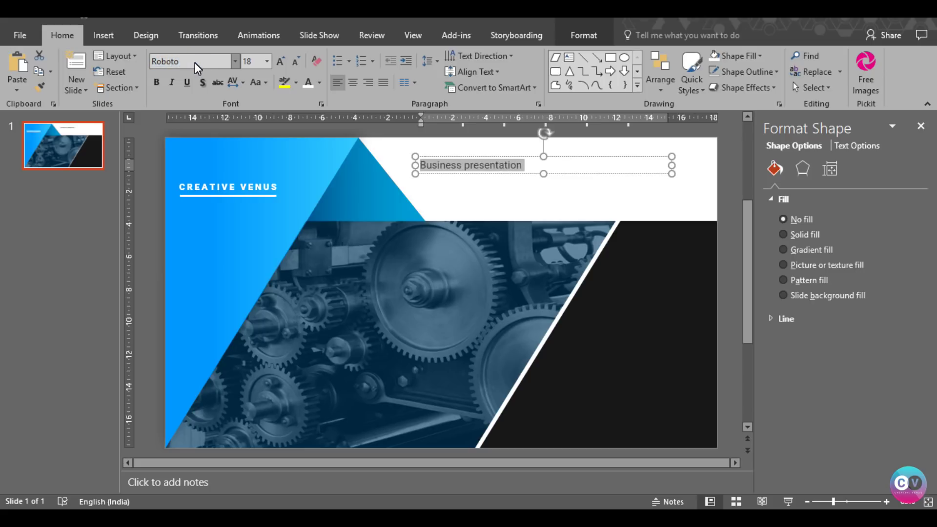
{"action": "left_click", "coordinate": [257, 82]}
{"action": "left_click", "coordinate": [276, 132]}
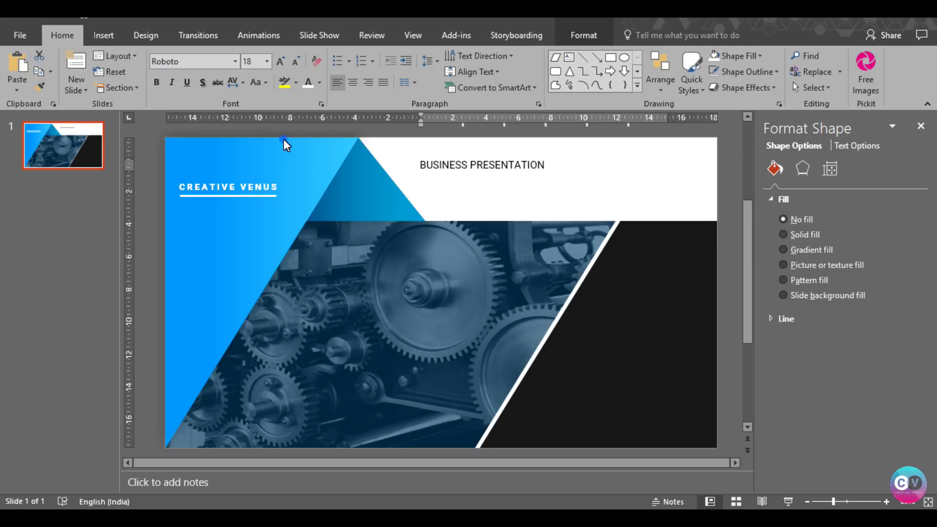
- Apply loose letter spacing, enlarge the title to 32 pt, and fit it on one line in the band
{"action": "left_click", "coordinate": [243, 82]}
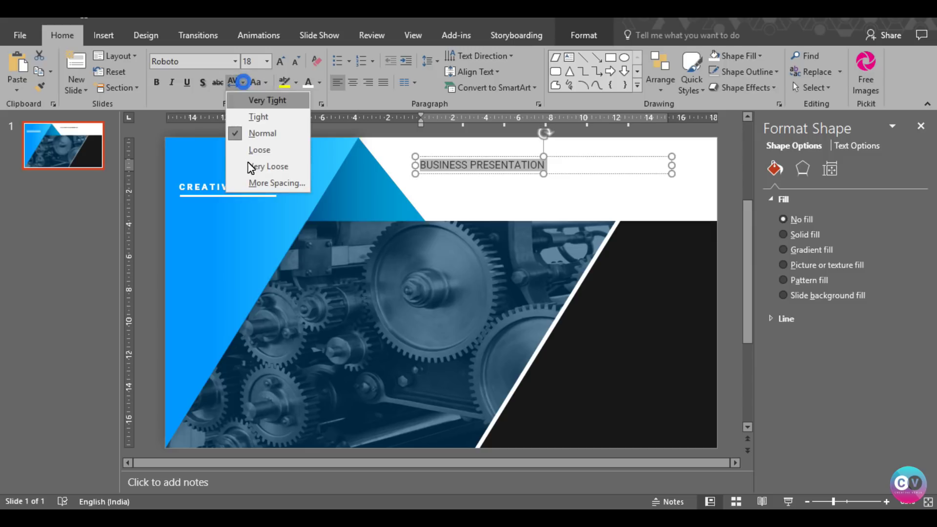
{"action": "left_click", "coordinate": [248, 150]}
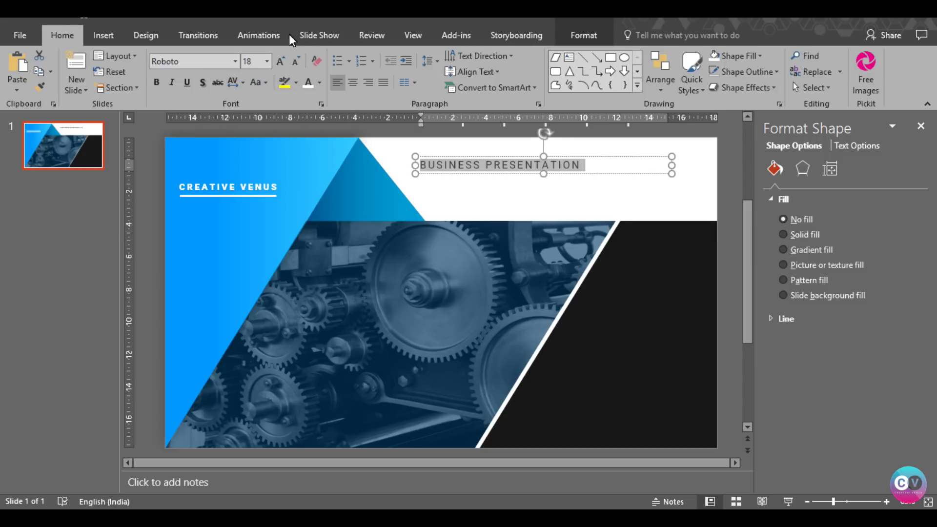
{"action": "left_click", "coordinate": [277, 61]}
{"action": "left_click", "coordinate": [277, 61]}
{"action": "left_click", "coordinate": [277, 61]}
{"action": "left_click", "coordinate": [277, 61]}
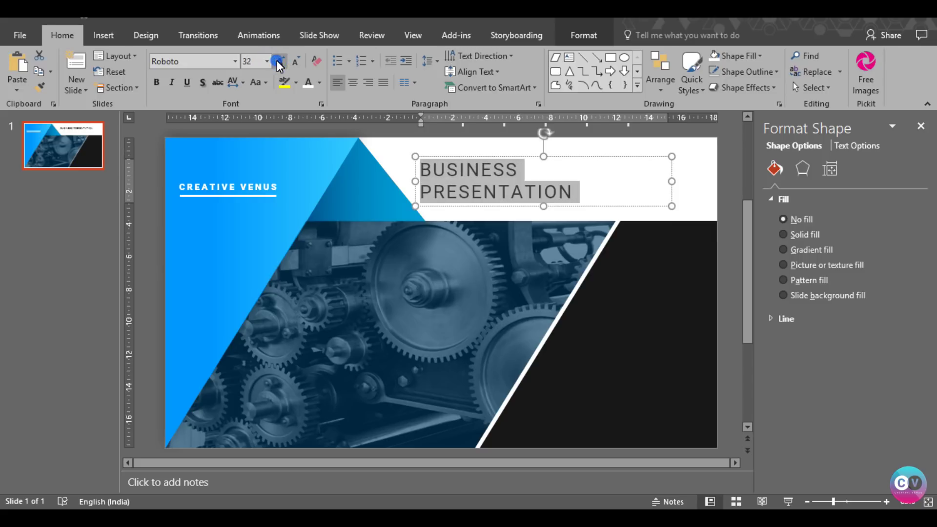
{"action": "left_click", "coordinate": [678, 186]}
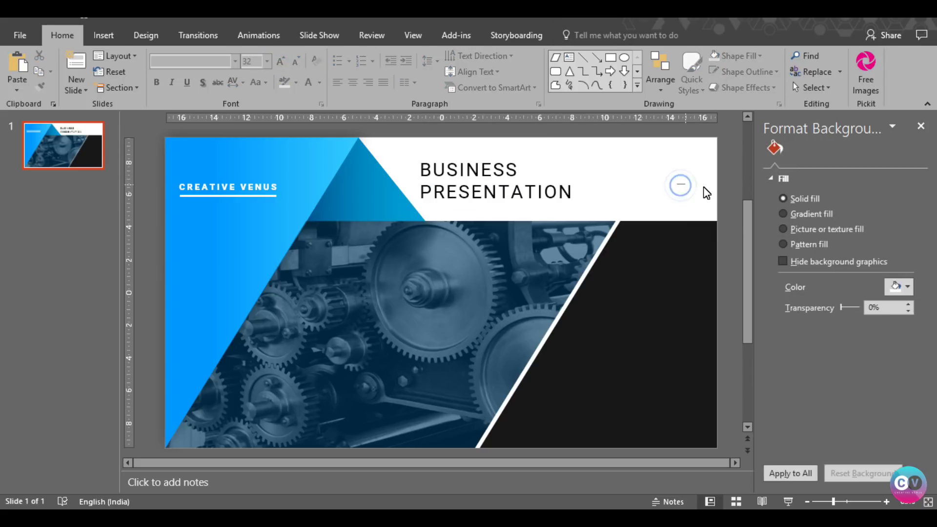
{"action": "left_click", "coordinate": [554, 180]}
{"action": "left_click_drag", "start_coordinate": [672, 181], "coordinate": [697, 181]}
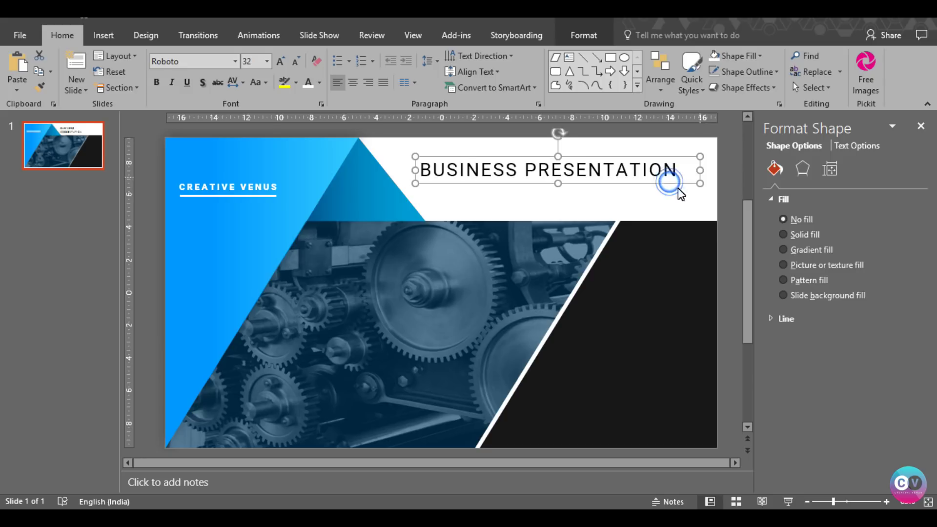
{"action": "left_click_drag", "start_coordinate": [636, 186], "coordinate": [634, 200]}
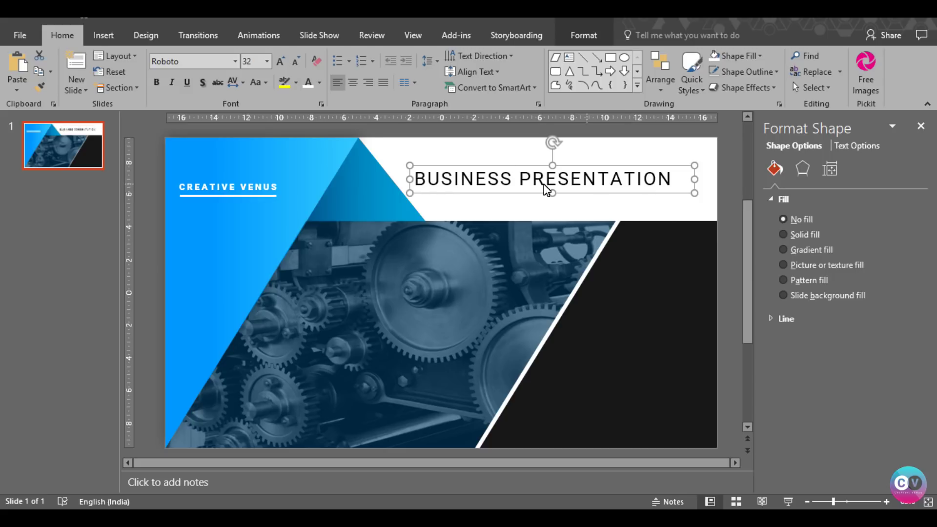
- Make the word PRESENTATION bold and bright blue
{"action": "double_click", "coordinate": [527, 188]}
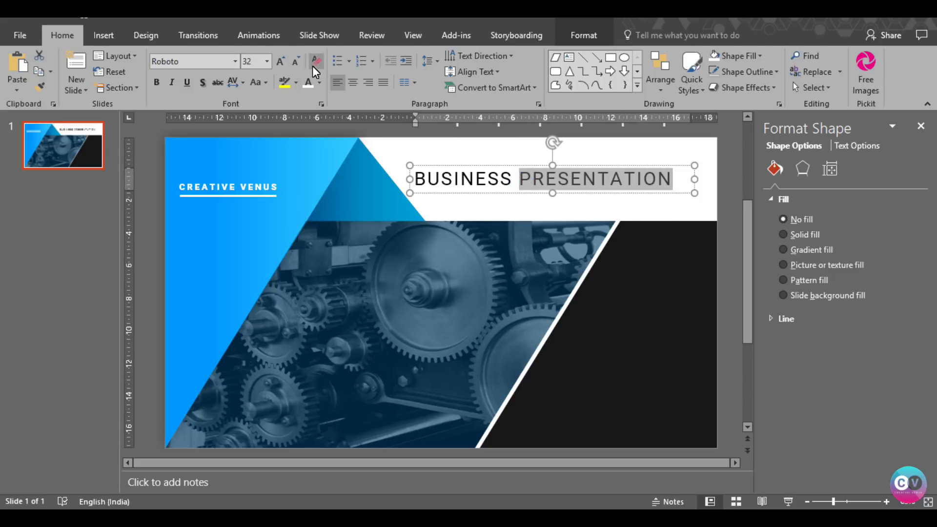
{"action": "left_click", "coordinate": [157, 82]}
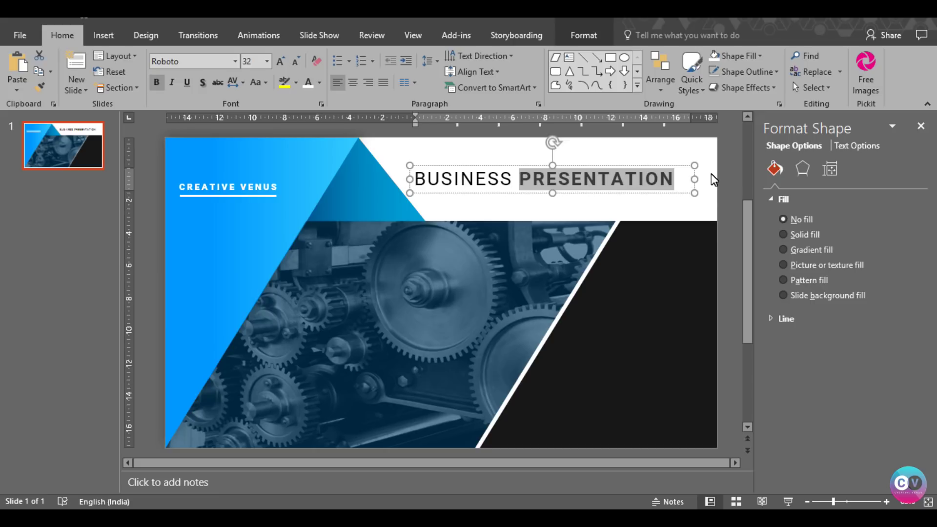
{"action": "left_click", "coordinate": [320, 82]}
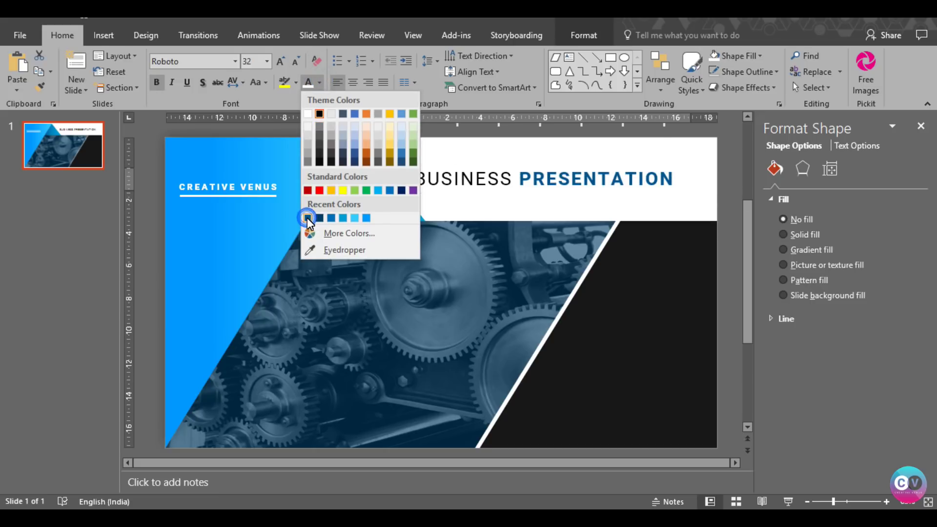
{"action": "left_click", "coordinate": [342, 219]}
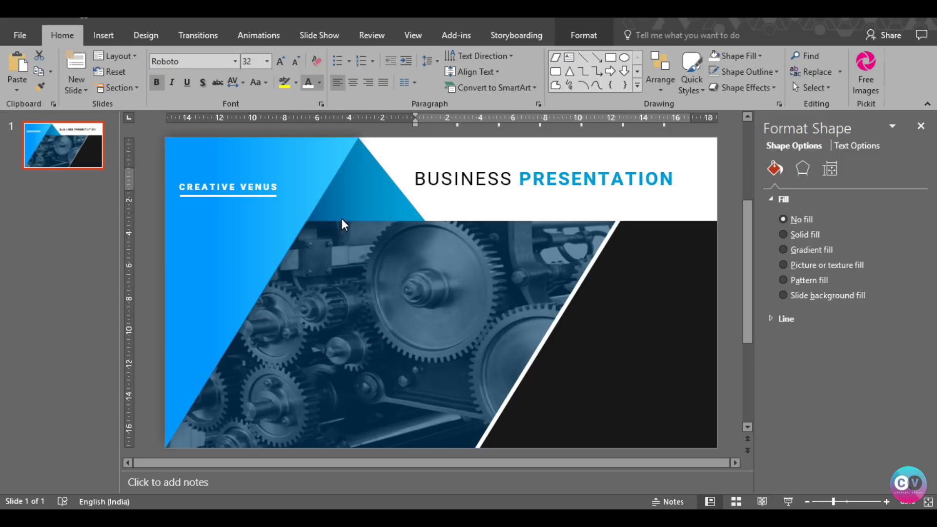
{"action": "left_click", "coordinate": [531, 207]}
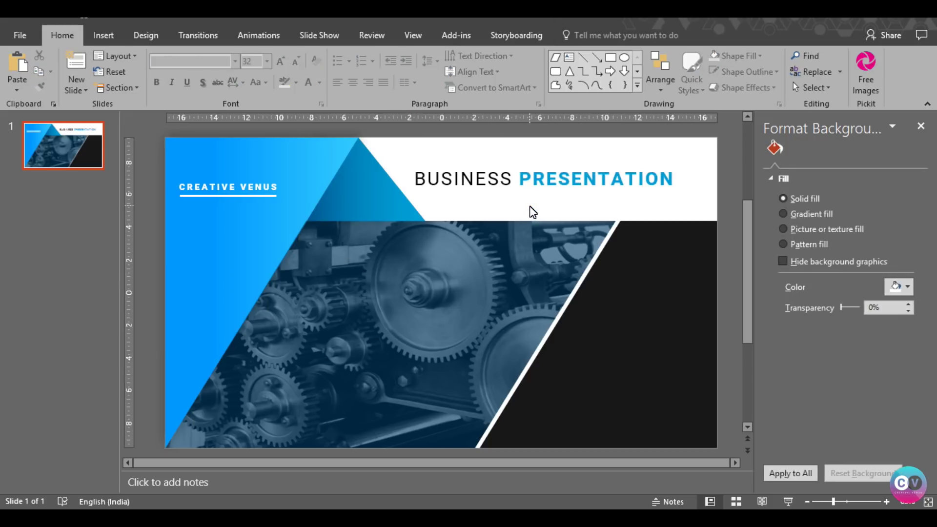
- Colour the word BUSINESS dark grey and save the presentation
{"action": "left_click", "coordinate": [513, 180]}
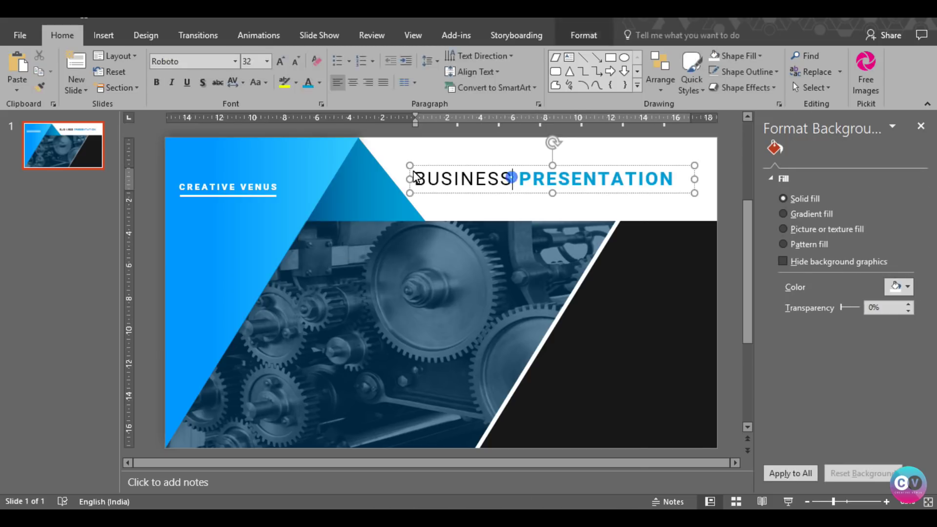
{"action": "left_click_drag", "start_coordinate": [414, 179], "coordinate": [513, 179]}
{"action": "left_click", "coordinate": [320, 82]}
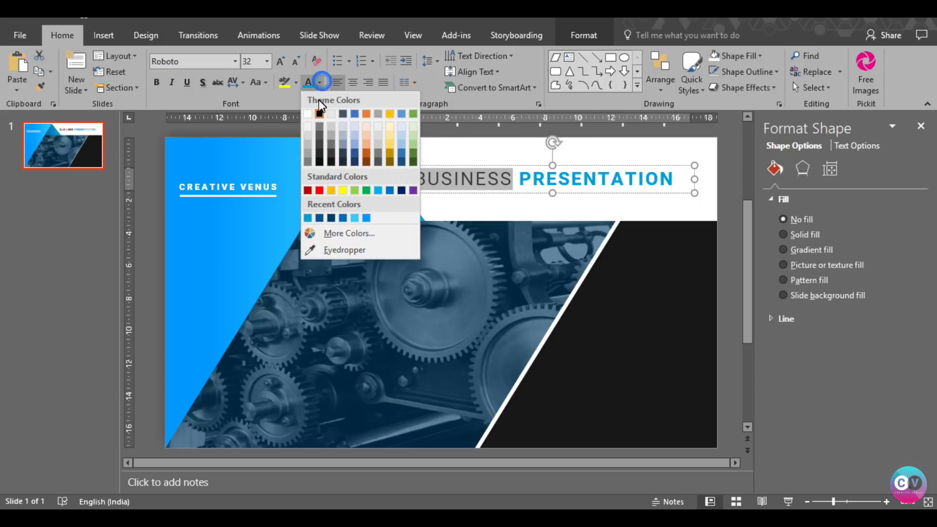
{"action": "left_click", "coordinate": [331, 155]}
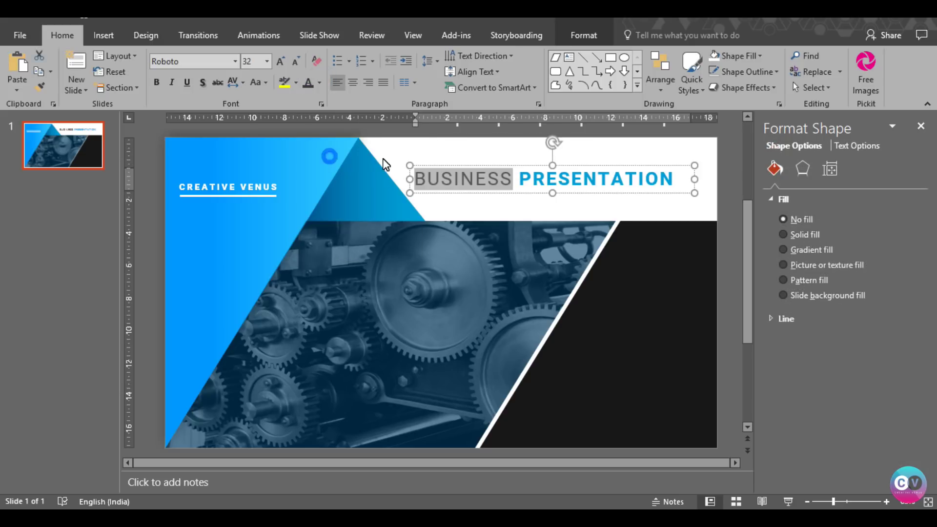
{"action": "left_click", "coordinate": [461, 207]}
{"action": "key", "text": "ctrl+s"}
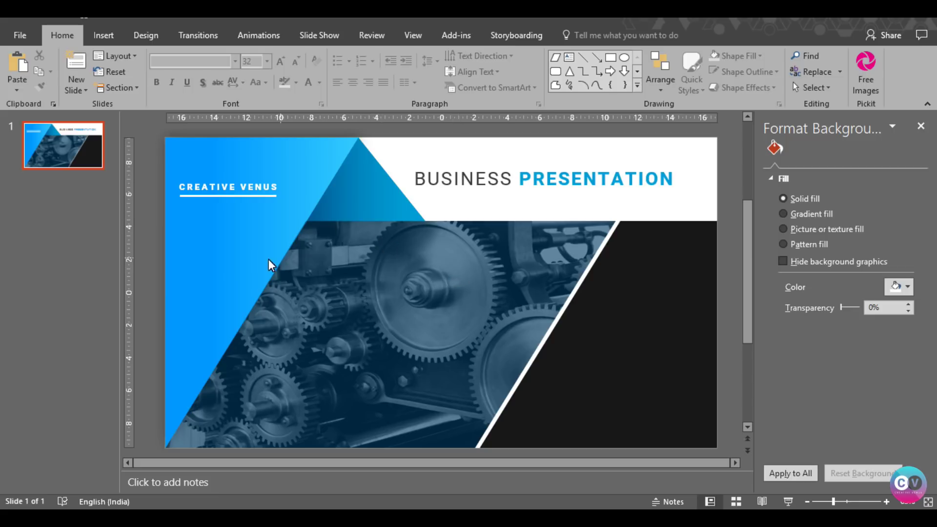
- Raise the gears photo's dark blue overlay transparency to 54%
{"action": "left_click", "coordinate": [516, 294]}
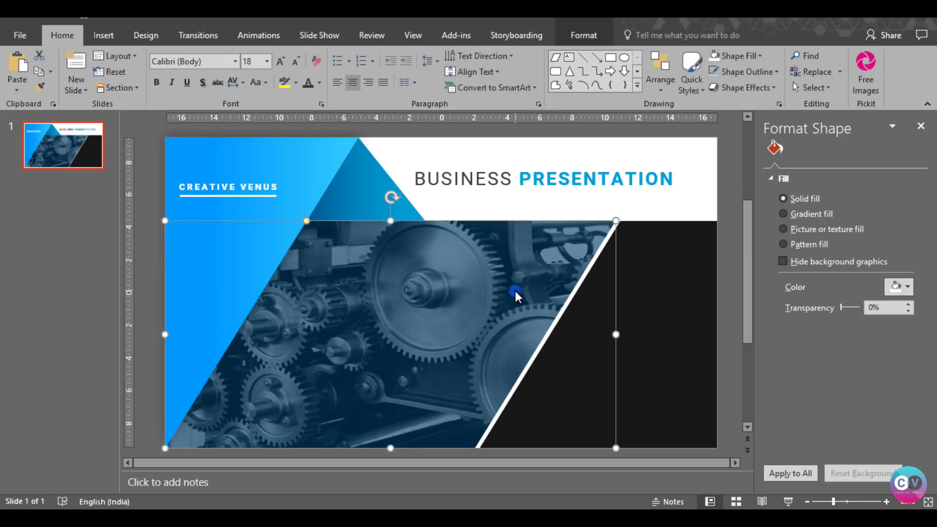
{"action": "left_click_drag", "start_coordinate": [847, 341], "coordinate": [851, 344]}
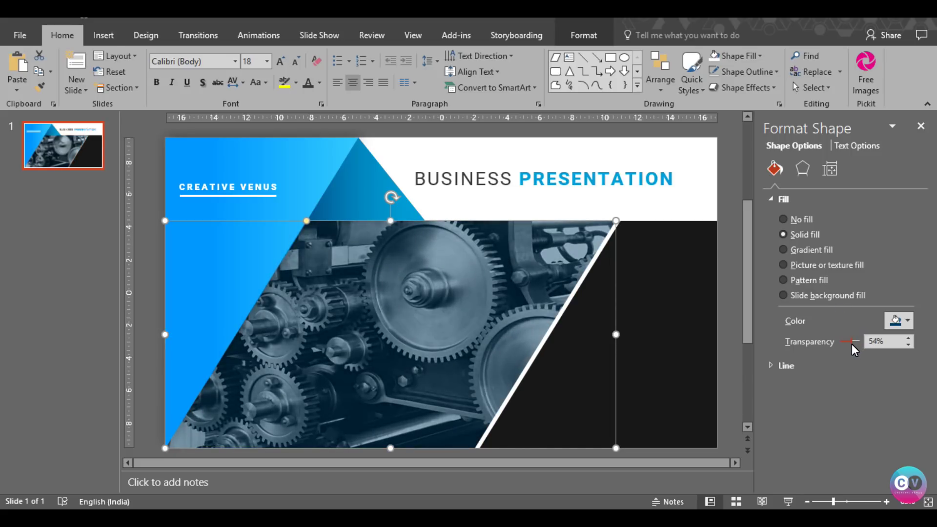
{"action": "left_click", "coordinate": [669, 211]}
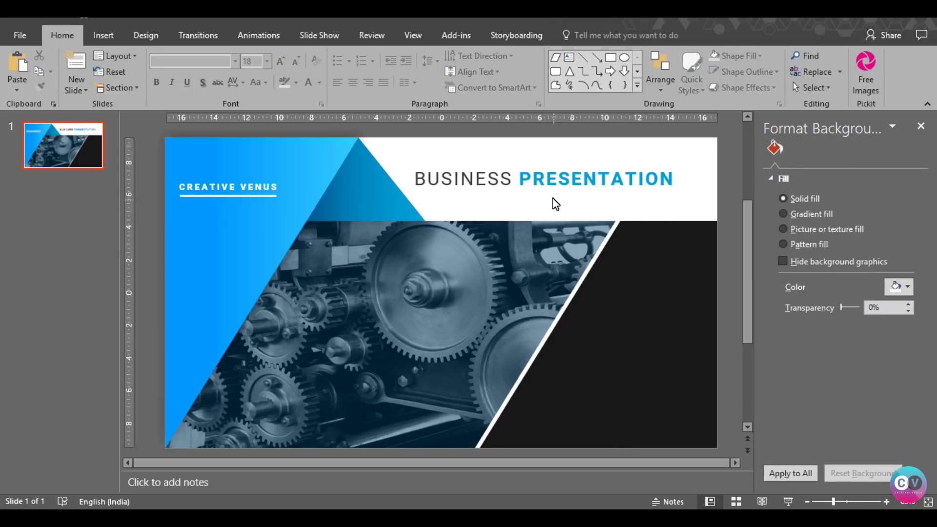
{"action": "left_click", "coordinate": [109, 36]}
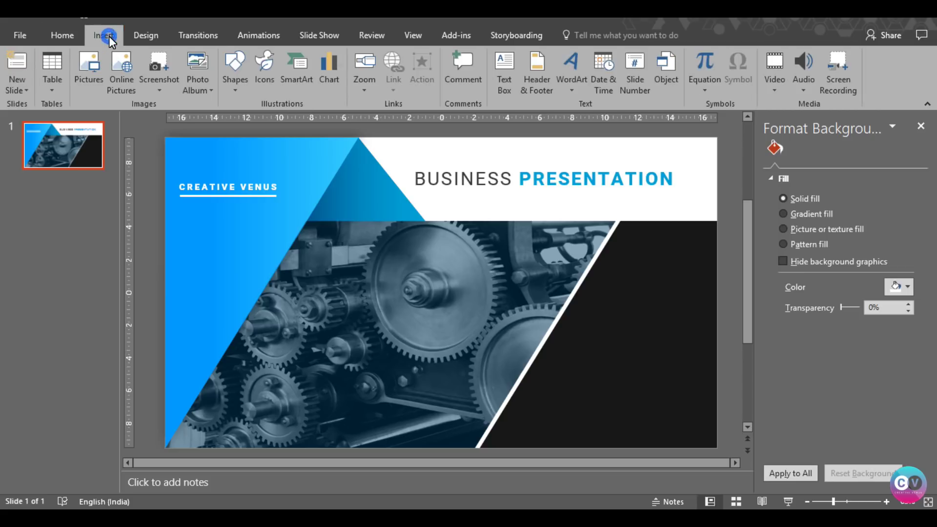
- Add a text box reading 'Heading' in the black panel, set in Roboto
{"action": "left_click", "coordinate": [502, 66]}
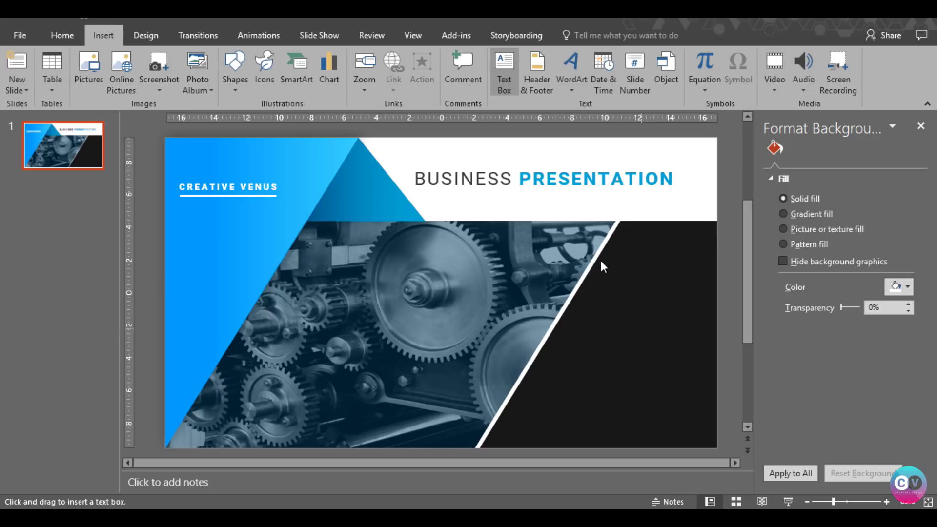
{"action": "left_click_drag", "start_coordinate": [693, 325], "coordinate": [695, 319]}
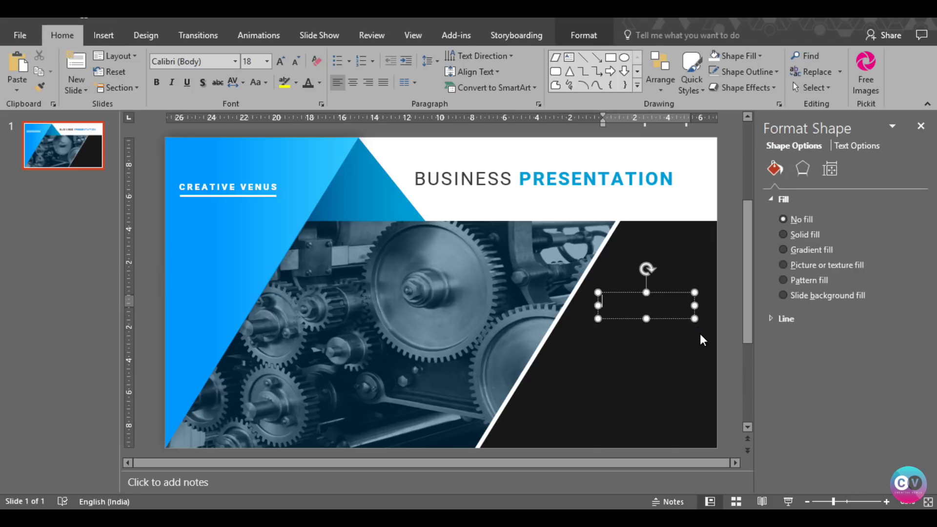
{"action": "type", "text": "Heading"}
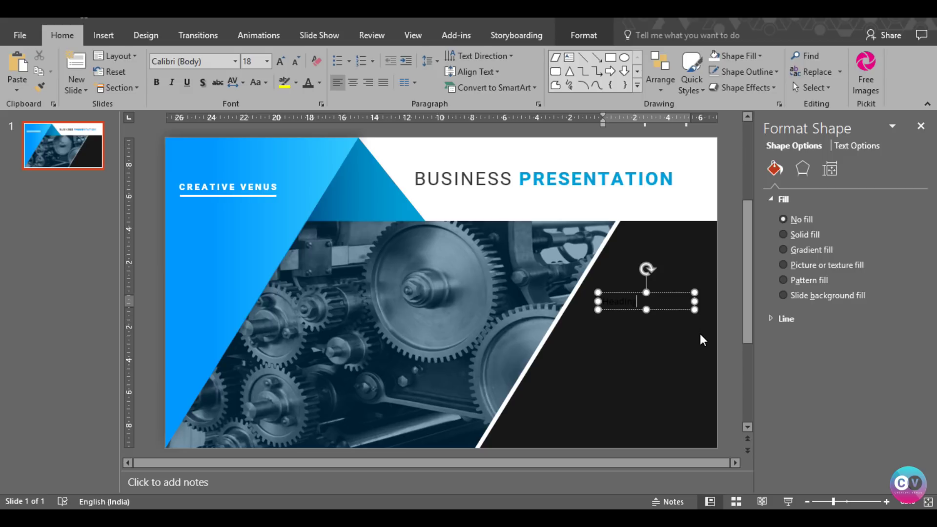
{"action": "key", "text": "ctrl+a"}
{"action": "left_click", "coordinate": [190, 61]}
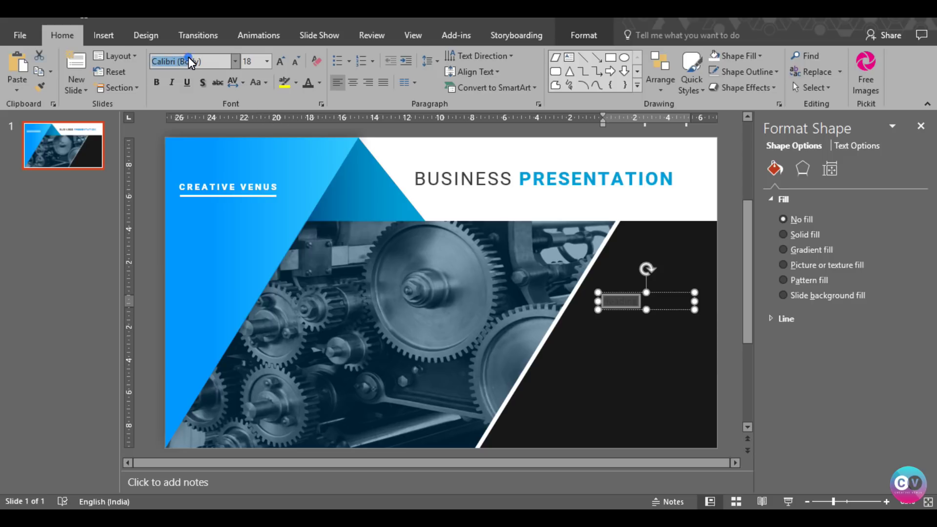
{"action": "type", "text": "Roboto"}
{"action": "key", "text": "Return"}
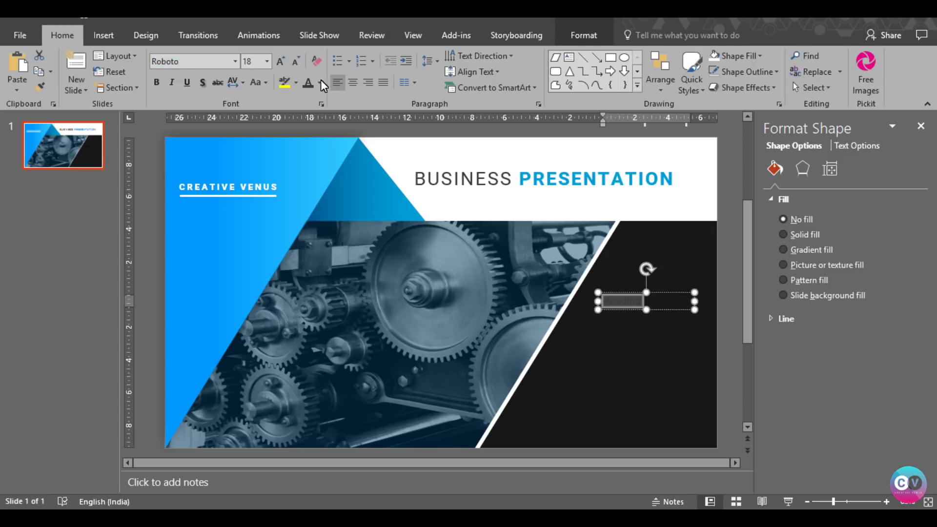
- Format the heading as uppercase, white, bold, 16 pt with loose letter spacing
{"action": "left_click", "coordinate": [258, 83]}
{"action": "left_click", "coordinate": [270, 131]}
{"action": "left_click", "coordinate": [323, 82]}
{"action": "left_click", "coordinate": [309, 114]}
{"action": "left_click", "coordinate": [157, 82]}
{"action": "left_click", "coordinate": [295, 61]}
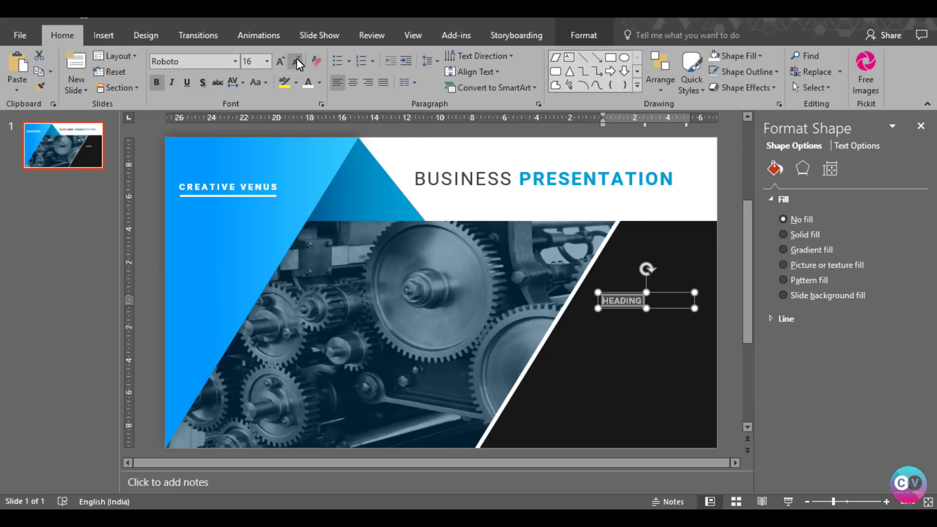
{"action": "left_click", "coordinate": [296, 61]}
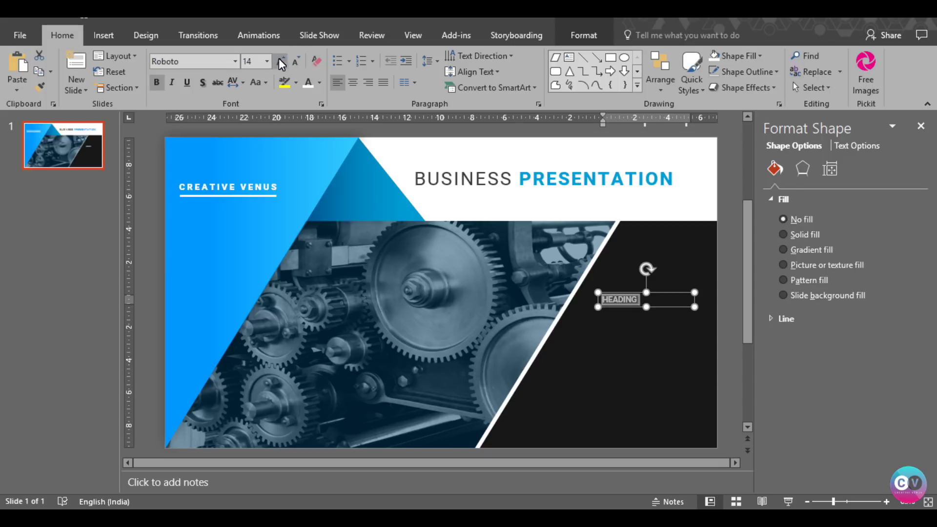
{"action": "left_click", "coordinate": [280, 60]}
{"action": "left_click", "coordinate": [234, 87]}
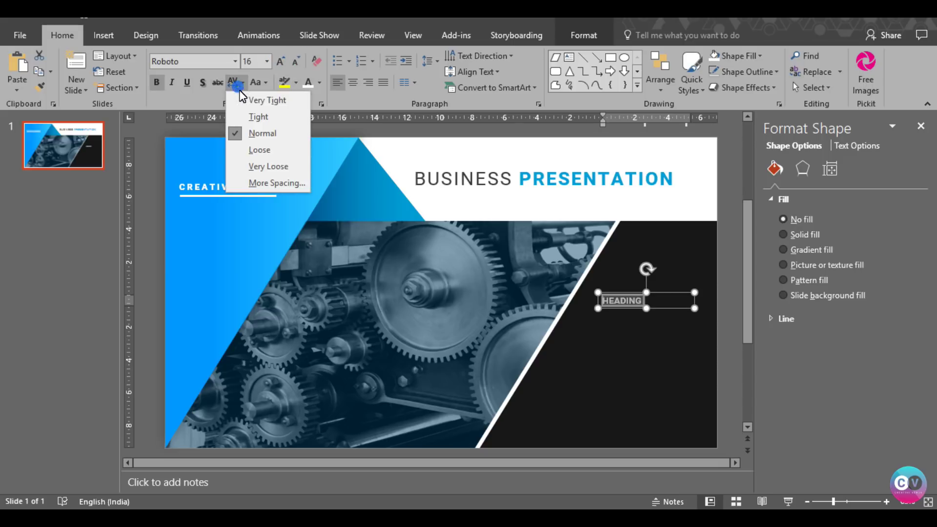
{"action": "left_click", "coordinate": [258, 150]}
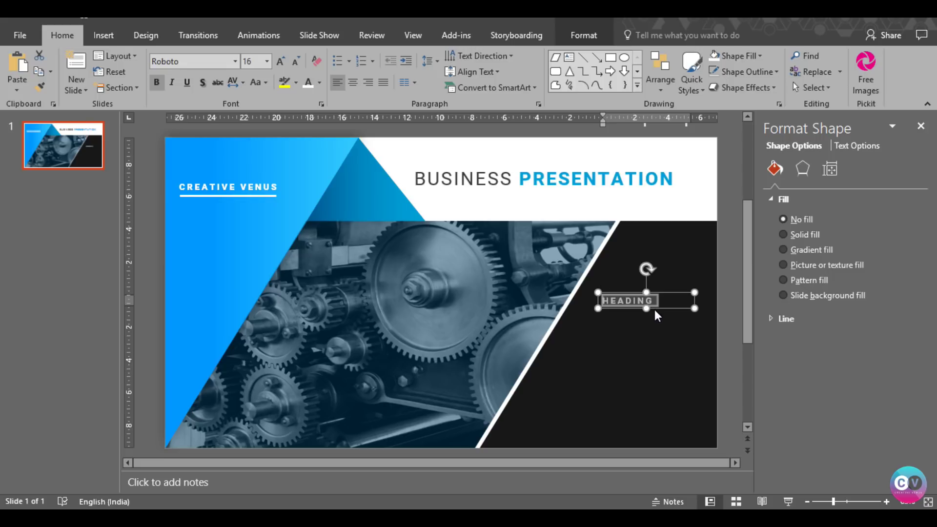
- Duplicate the HEADING box and place the copy just below it
{"action": "left_click", "coordinate": [641, 306]}
{"action": "key", "text": "ctrl+v"}
{"action": "left_click_drag", "start_coordinate": [646, 311], "coordinate": [622, 323]}
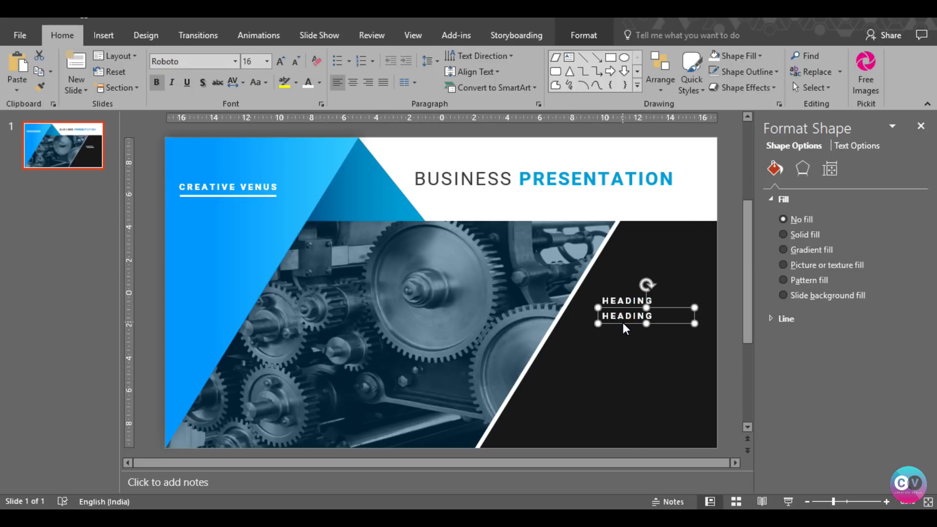
- Replace the copy's text with a placeholder paragraph ending 'watch more videos. thank you.'
{"action": "double_click", "coordinate": [621, 318]}
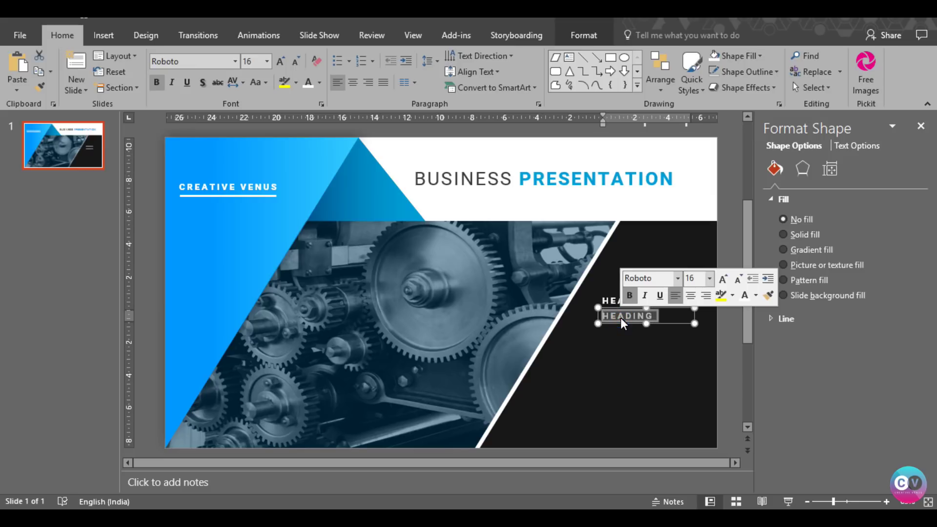
{"action": "type", "text": "this a placeholder for"}
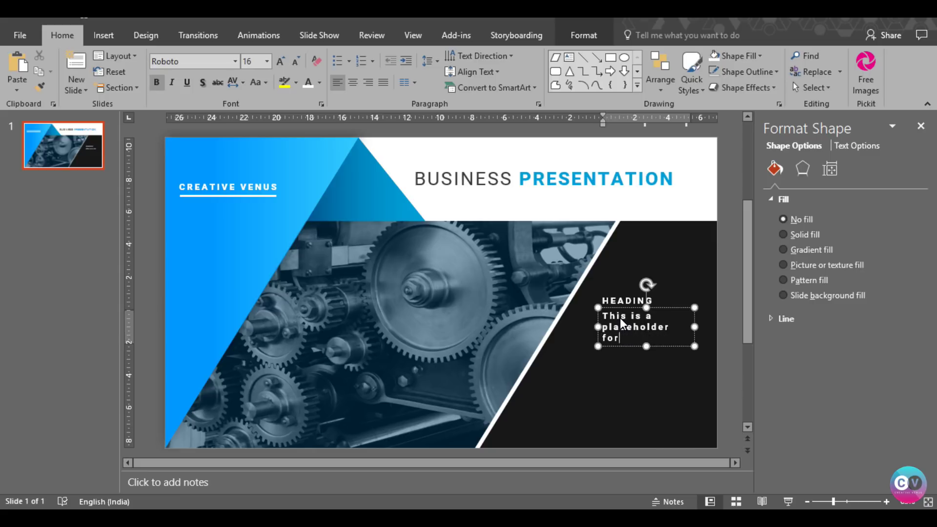
{"action": "type", "text": " text. Add your text here. "}
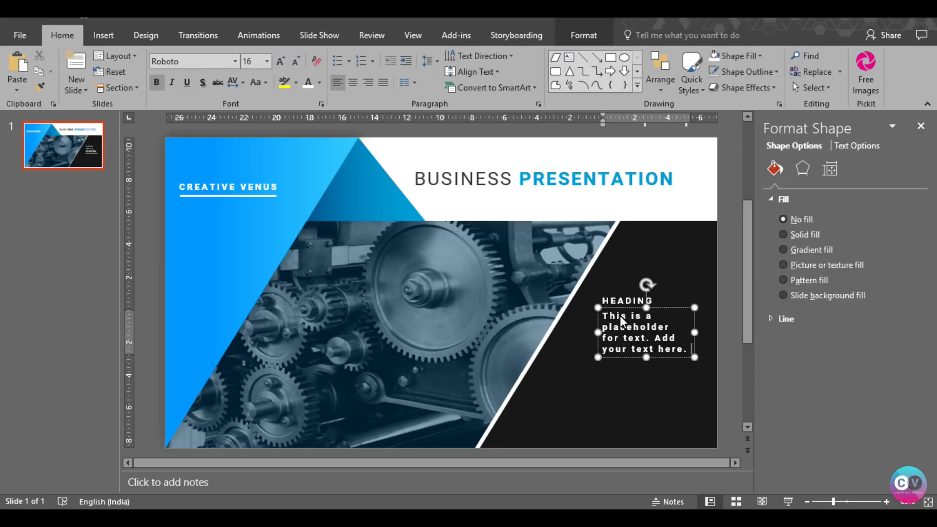
{"action": "type", "text": "subscribe to"}
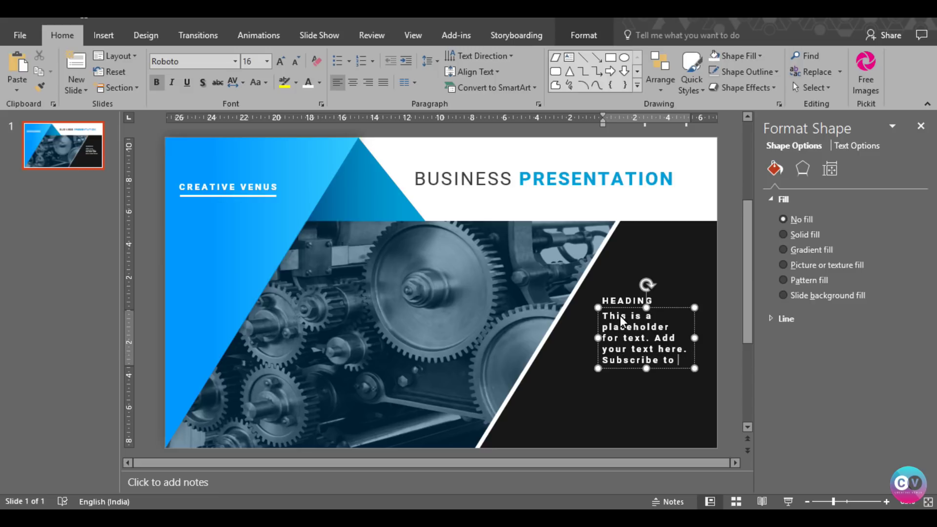
{"action": "type", "text": " our videos"}
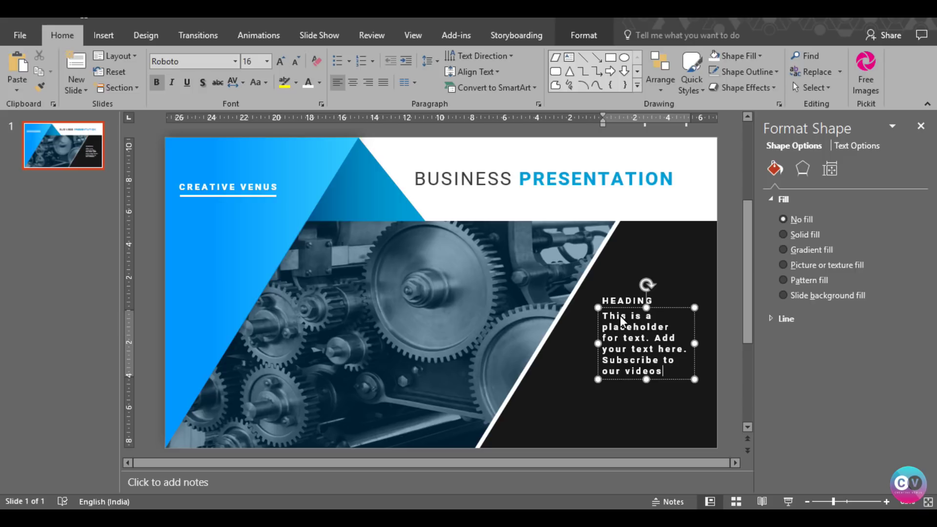
{"action": "type", "text": " and "}
{"action": "type", "text": "watch more creative st"}
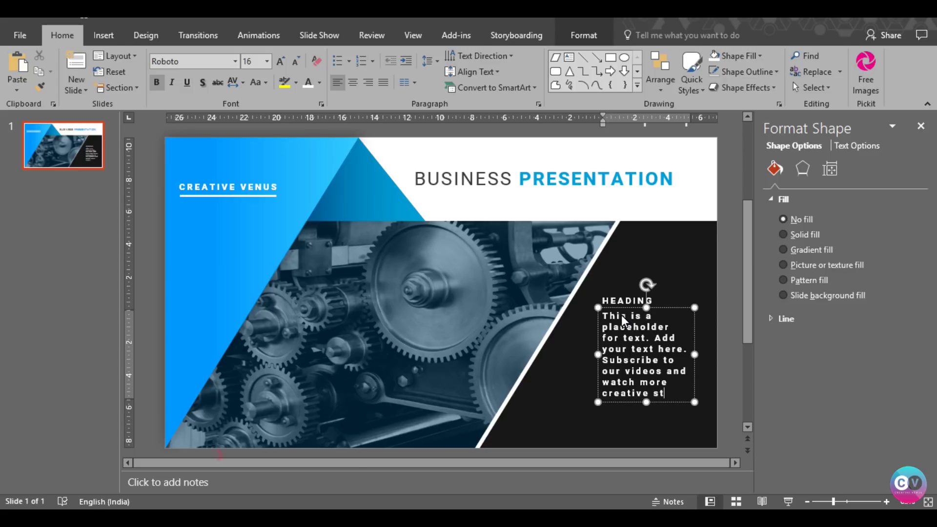
{"action": "key", "text": "BackSpace"}
{"action": "key", "text": "BackSpace"}
{"action": "key", "text": "BackSpace"}
{"action": "key", "text": "BackSpace"}
{"action": "key", "text": "BackSpace"}
{"action": "key", "text": "BackSpace"}
{"action": "key", "text": "BackSpace"}
{"action": "key", "text": "BackSpace"}
{"action": "key", "text": "BackSpace"}
{"action": "key", "text": "BackSpace"}
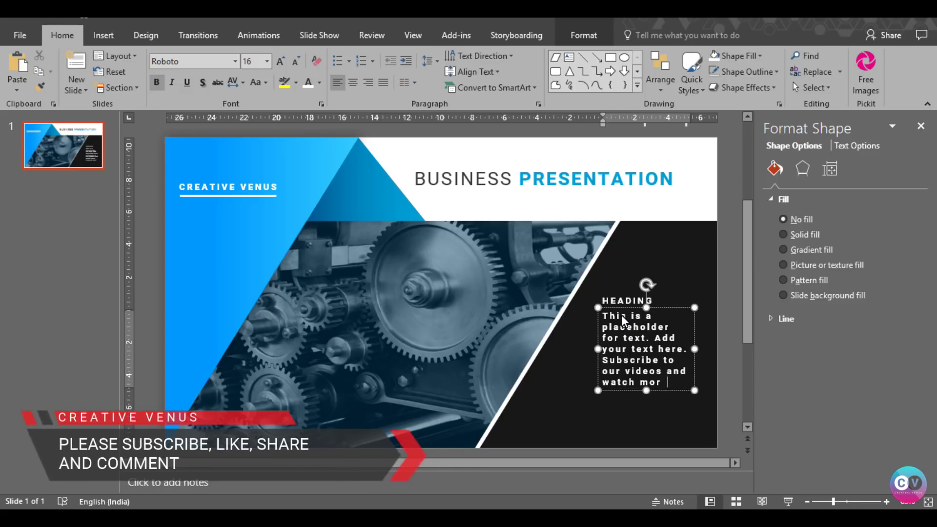
{"action": "key", "text": "BackSpace"}
{"action": "key", "text": "BackSpace"}
{"action": "key", "text": "BackSpace"}
{"action": "key", "text": "BackSpace"}
{"action": "key", "text": "BackSpace"}
{"action": "key", "text": "BackSpace"}
{"action": "key", "text": "BackSpace"}
{"action": "key", "text": "BackSpace"}
{"action": "type", "text": "channel and "}
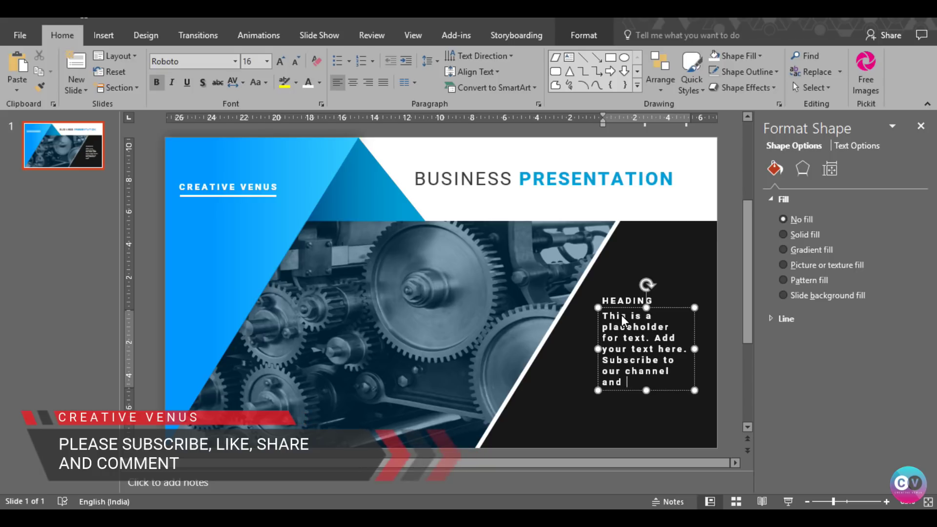
{"action": "type", "text": "watch more v"}
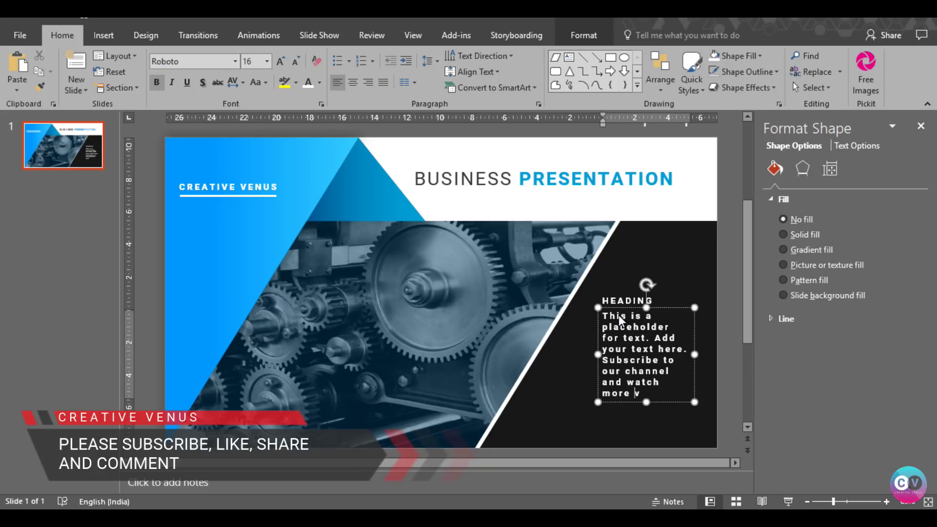
{"action": "type", "text": "ideos. thank you."}
- Set the paragraph's letter spacing to Normal and reduce its font size three steps
{"action": "key", "text": "ctrl+a"}
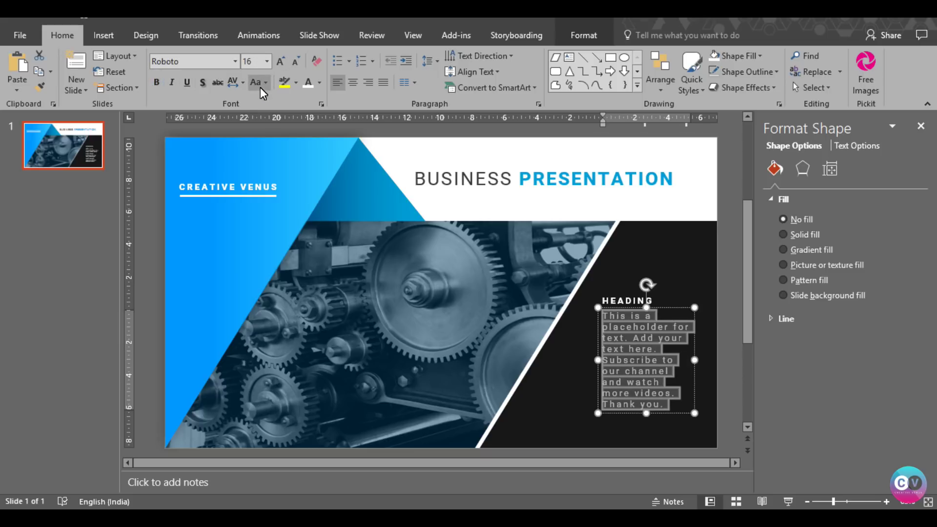
{"action": "left_click", "coordinate": [233, 87]}
{"action": "left_click", "coordinate": [253, 133]}
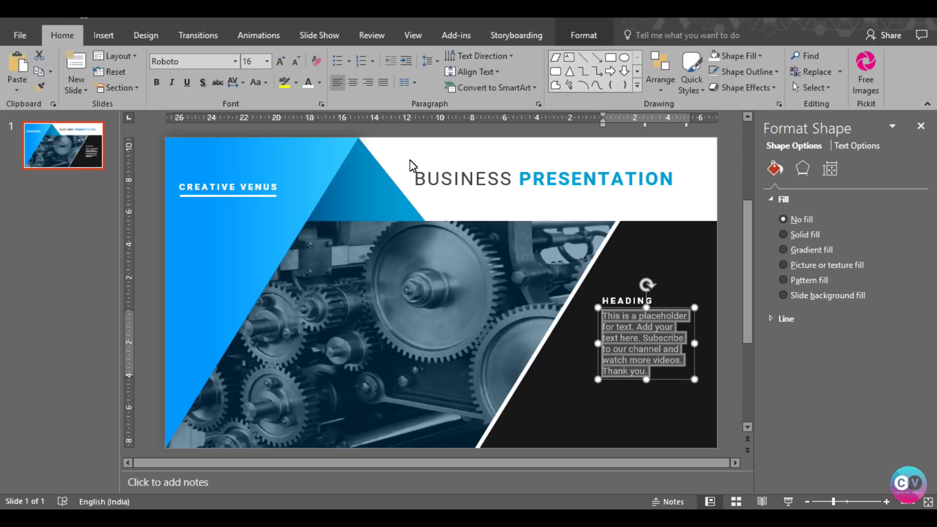
{"action": "left_click", "coordinate": [297, 60]}
{"action": "left_click", "coordinate": [297, 60]}
{"action": "left_click", "coordinate": [297, 60]}
{"action": "left_click", "coordinate": [298, 59]}
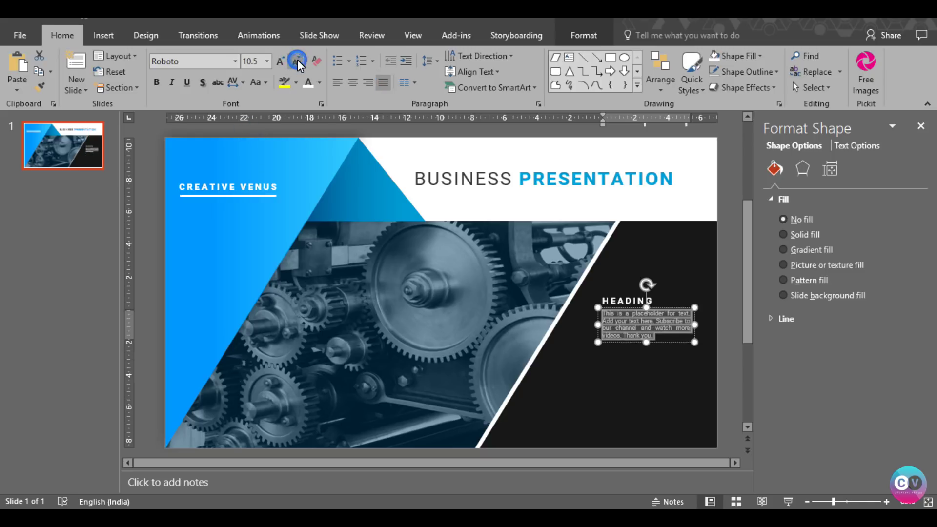
{"action": "left_click", "coordinate": [728, 335]}
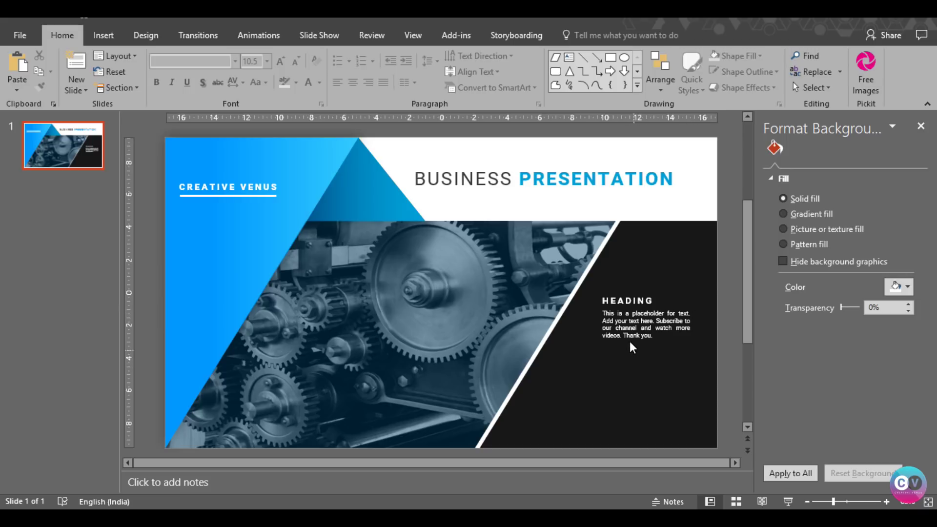
- Move the heading and paragraph lower and slightly left, then widen the paragraph box
{"action": "left_click", "coordinate": [625, 301]}
{"action": "left_click", "coordinate": [626, 313], "text": "shift"}
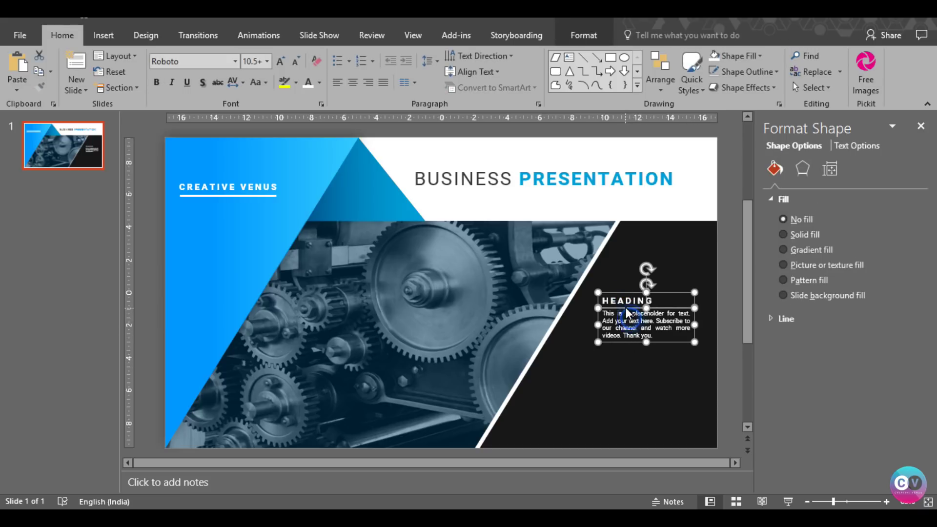
{"action": "left_click_drag", "start_coordinate": [625, 311], "coordinate": [617, 326]}
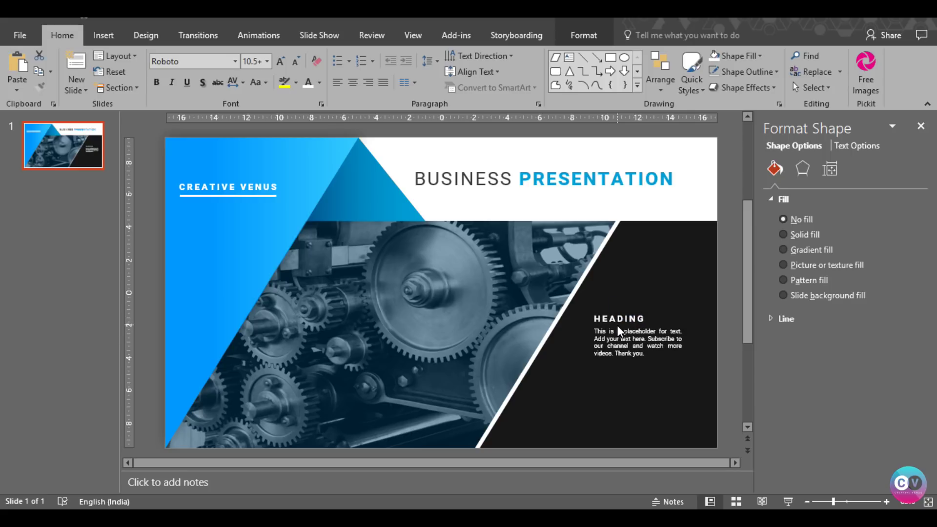
{"action": "left_click_drag", "start_coordinate": [617, 326], "coordinate": [610, 326]}
{"action": "left_click", "coordinate": [645, 345]}
{"action": "mouse_move", "coordinate": [682, 346]}
{"action": "left_mouse_down"}
{"action": "mouse_move", "coordinate": [710, 351]}
{"action": "mouse_move", "coordinate": [584, 330]}
{"action": "left_mouse_up"}
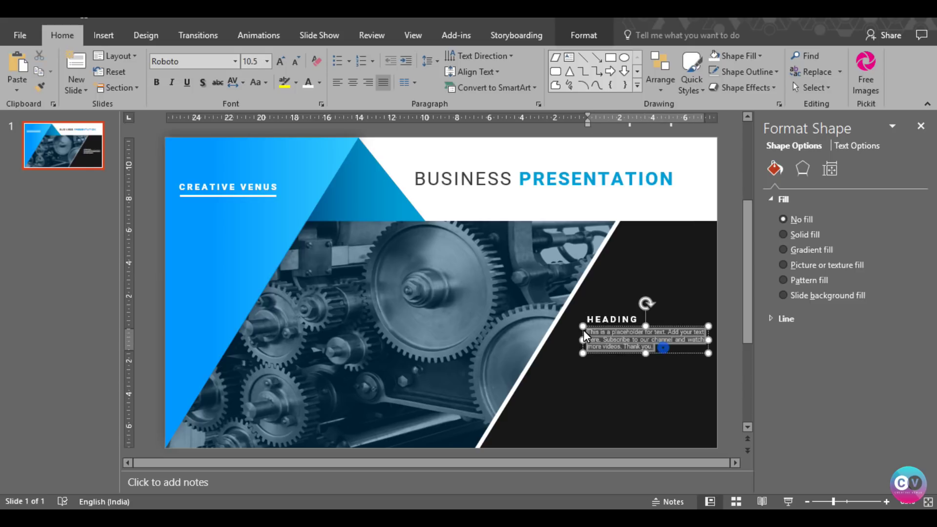
- Paste a second copy of the placeholder paragraph below 'thank you.'
{"action": "left_click", "coordinate": [669, 347]}
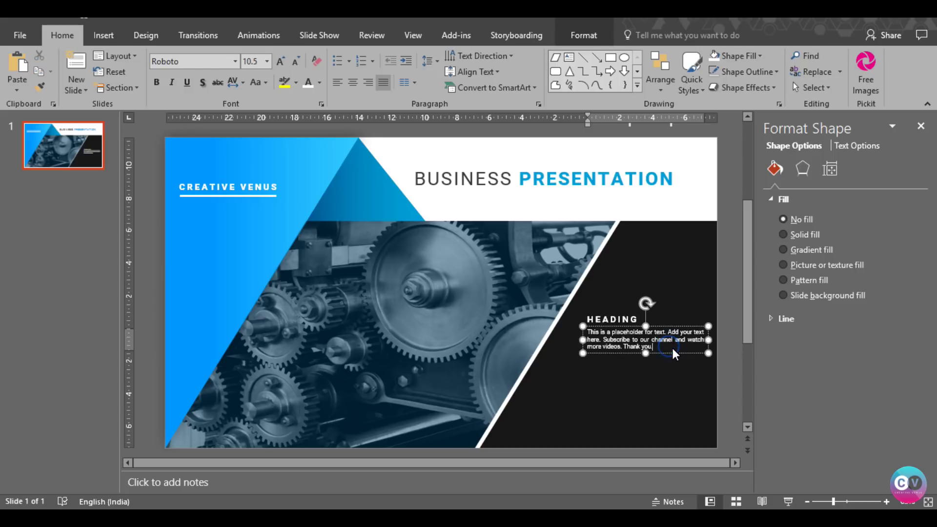
{"action": "key", "text": "Return"}
{"action": "key", "text": "ctrl+v"}
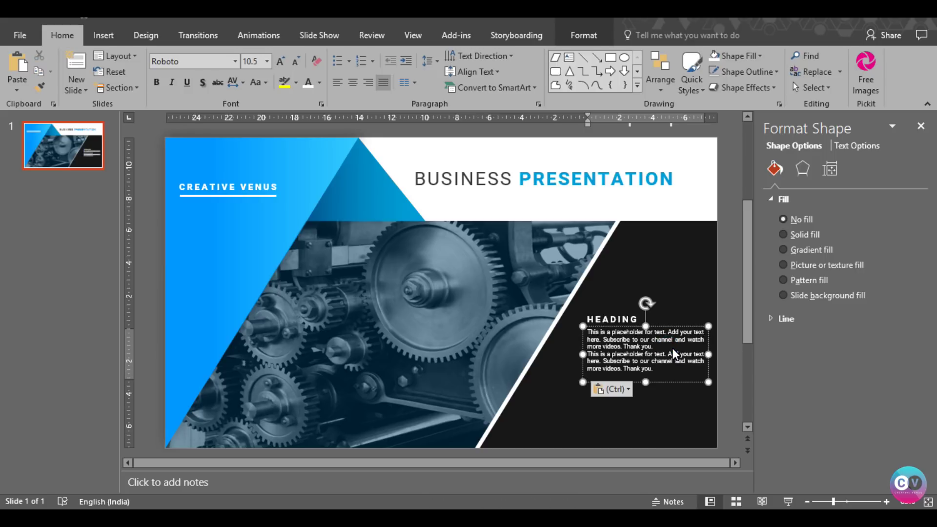
{"action": "key", "text": "BackSpace"}
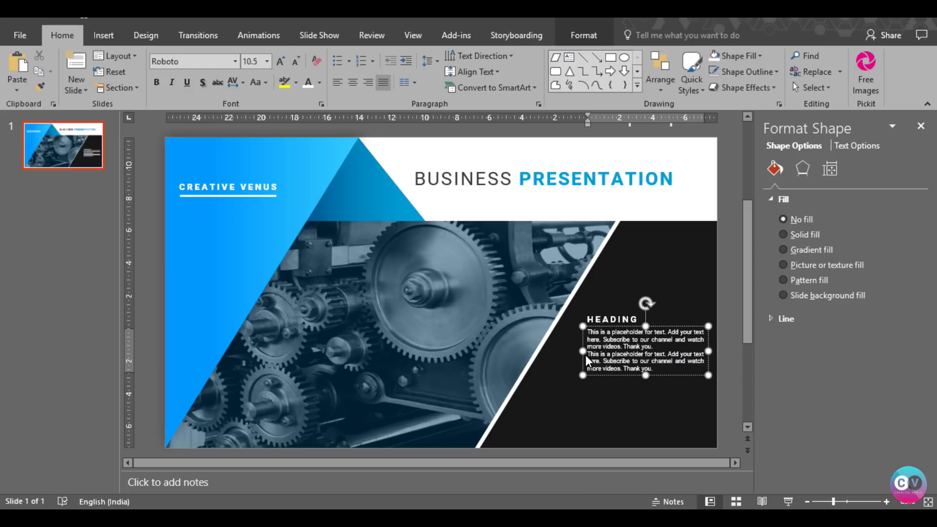
- Indent the second paragraph's first line and add a blank line between the paragraphs
{"action": "left_click", "coordinate": [588, 355]}
{"action": "key", "text": "Tab"}
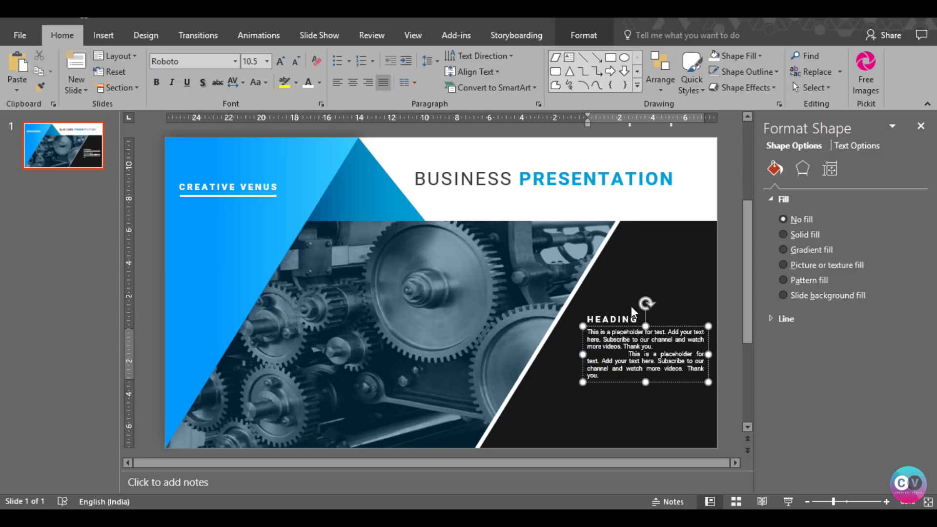
{"action": "left_click_drag", "start_coordinate": [629, 124], "coordinate": [607, 121]}
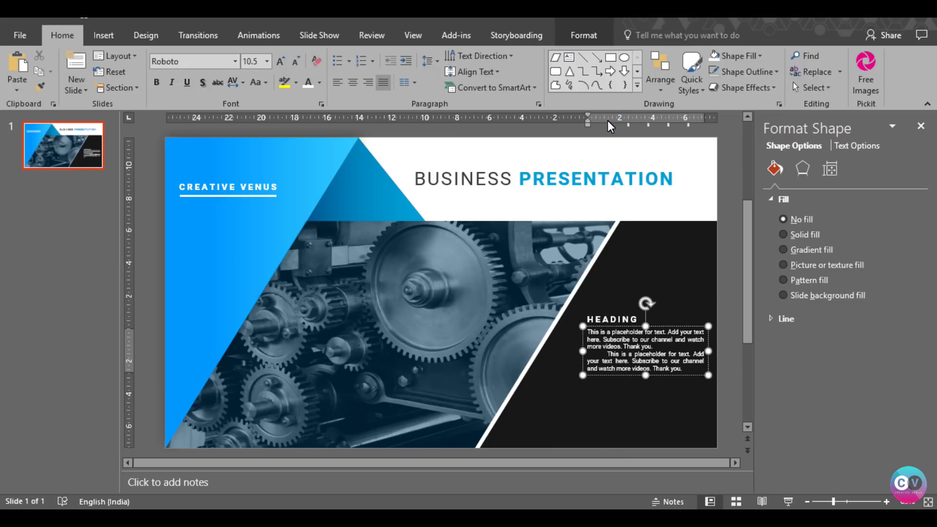
{"action": "left_click", "coordinate": [727, 388]}
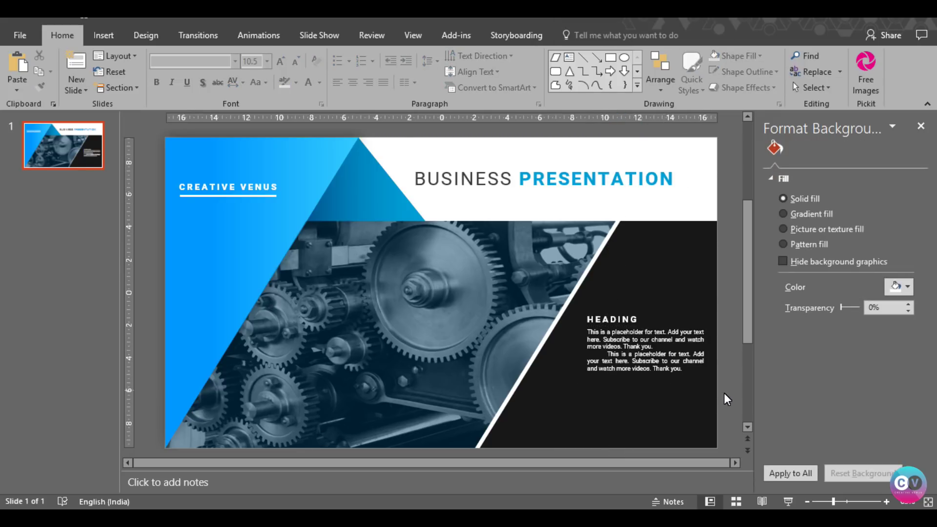
{"action": "left_click", "coordinate": [654, 348]}
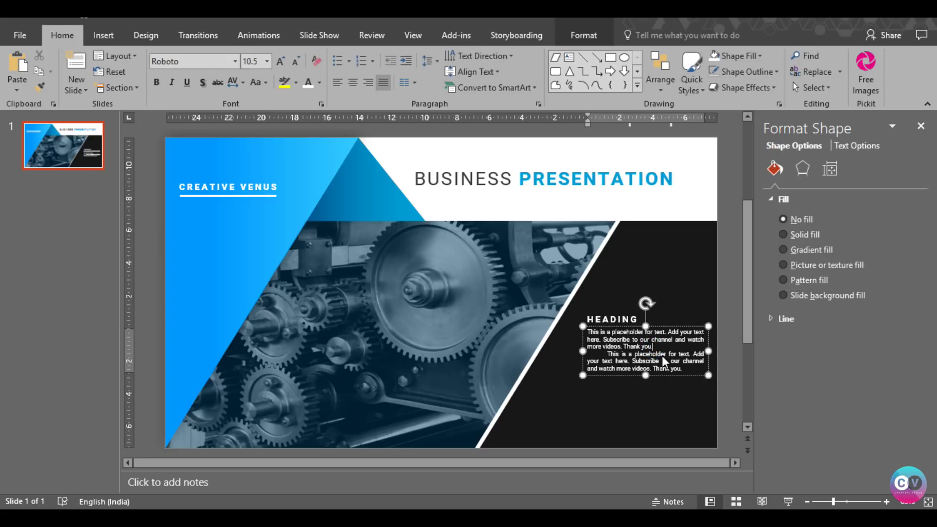
{"action": "key", "text": "Return"}
{"action": "left_click", "coordinate": [720, 385]}
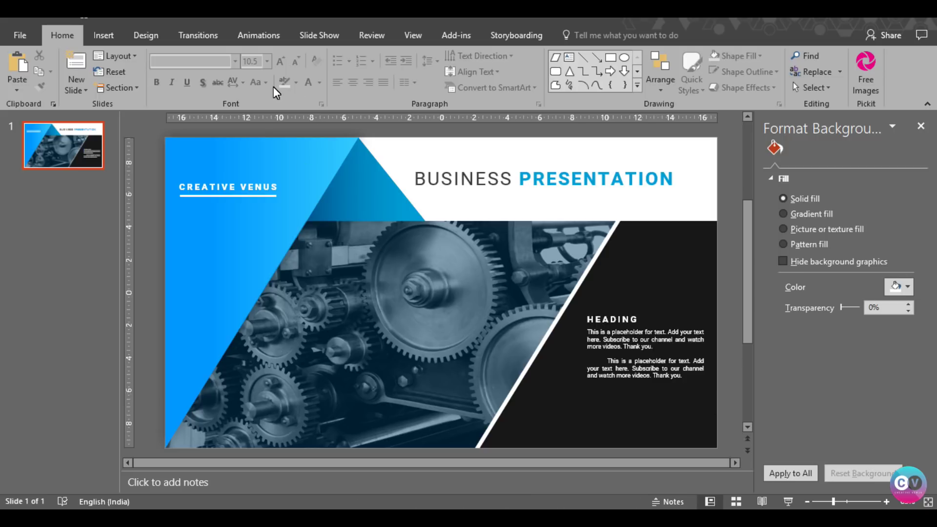
- Draw a small oval below the paragraphs and duplicate it into a row of three circles
{"action": "left_click", "coordinate": [102, 35]}
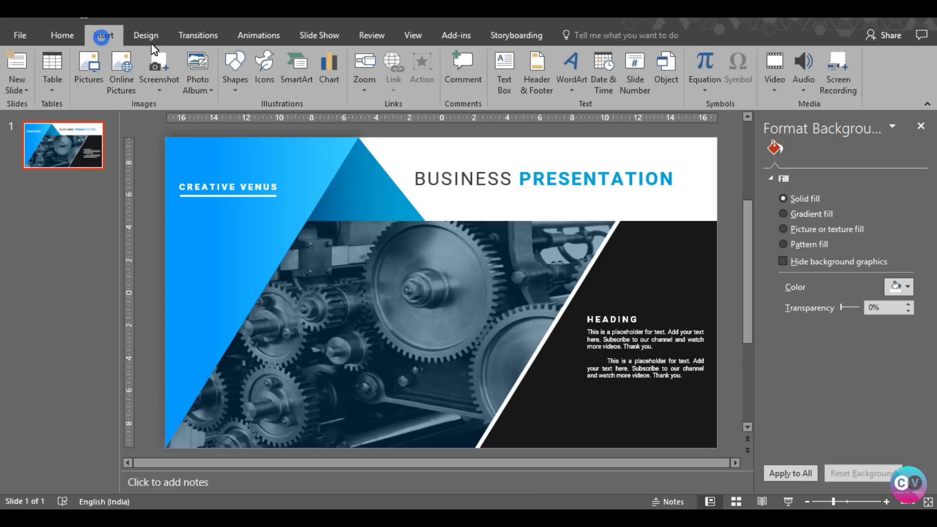
{"action": "left_click", "coordinate": [239, 92]}
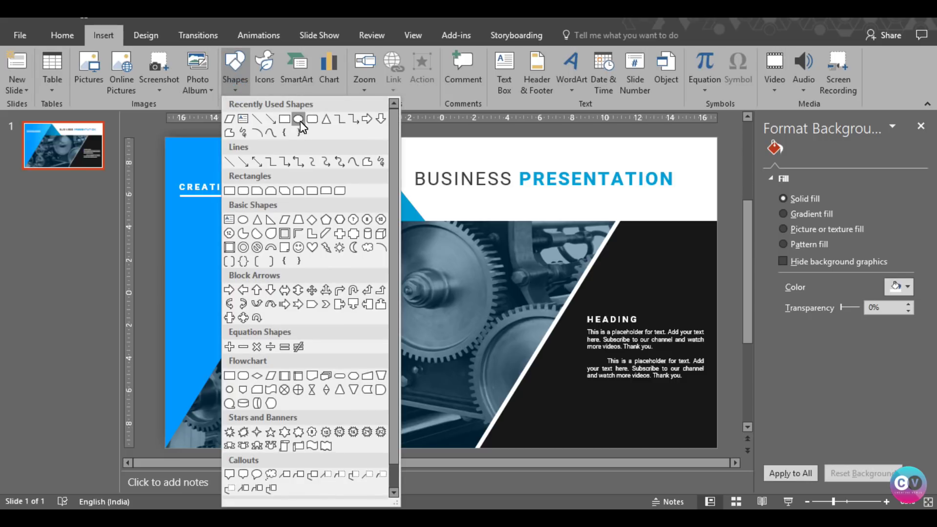
{"action": "left_click", "coordinate": [298, 118]}
{"action": "left_click_drag", "start_coordinate": [591, 395], "coordinate": [608, 413]}
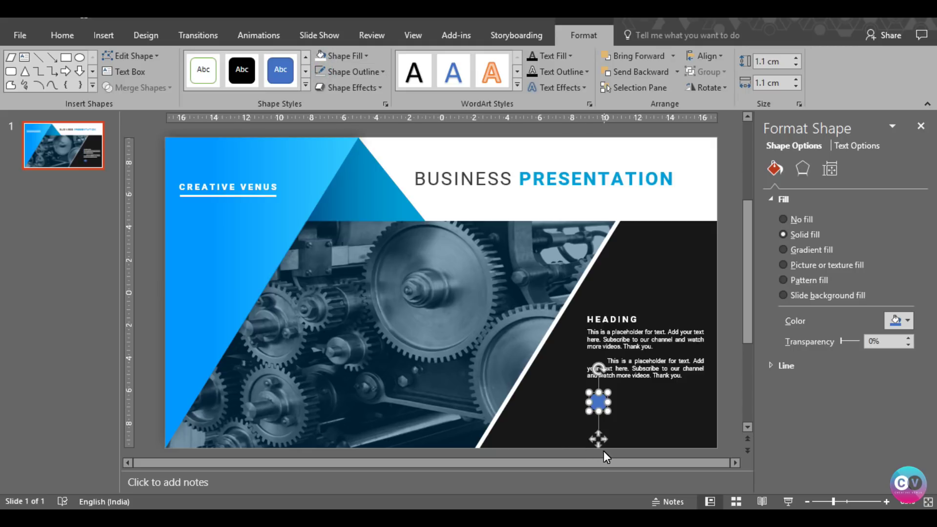
{"action": "left_click_drag", "start_coordinate": [598, 439], "coordinate": [625, 442]}
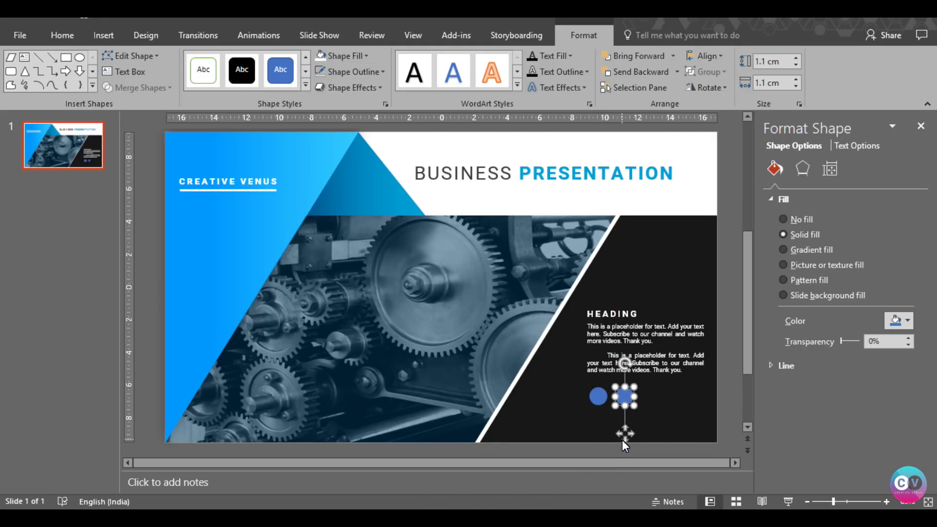
{"action": "key", "text": "ctrl+d"}
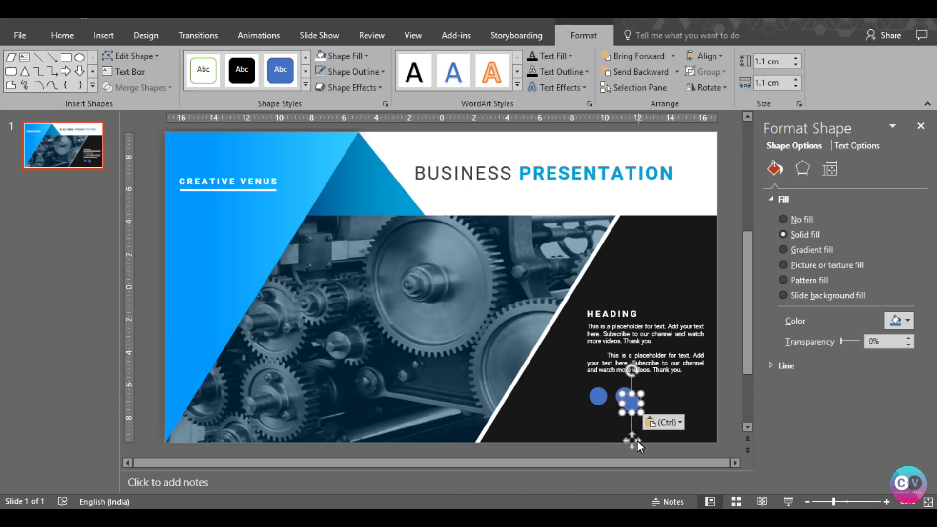
{"action": "left_click_drag", "start_coordinate": [637, 442], "coordinate": [649, 434]}
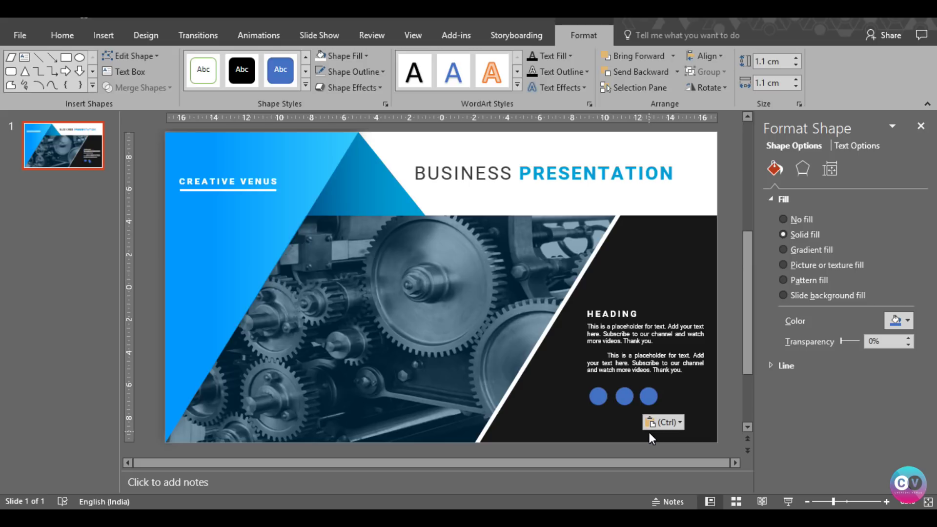
{"action": "left_click_drag", "start_coordinate": [649, 432], "coordinate": [649, 433]}
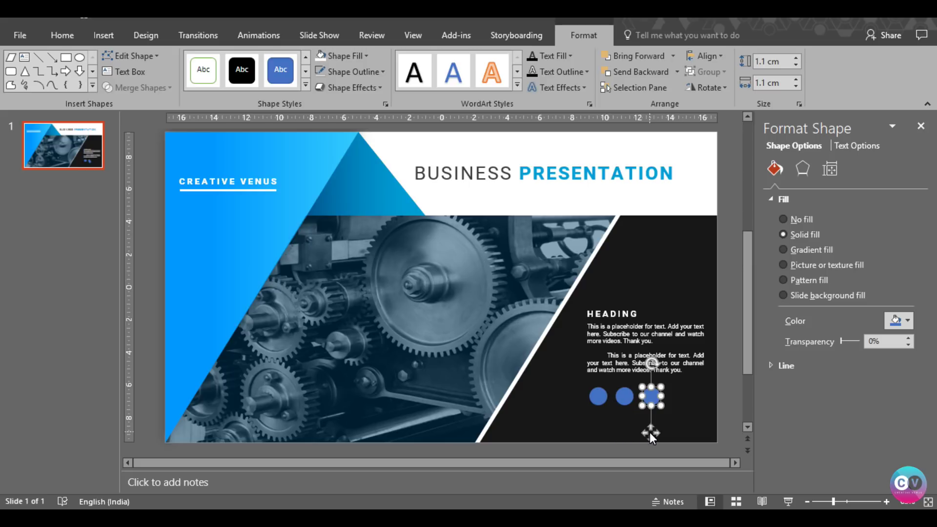
- Select all three circles and fill them bright blue from Recent Colors
{"action": "left_click", "coordinate": [629, 397], "text": "shift"}
{"action": "left_click", "coordinate": [599, 396], "text": "shift"}
{"action": "left_click", "coordinate": [904, 322]}
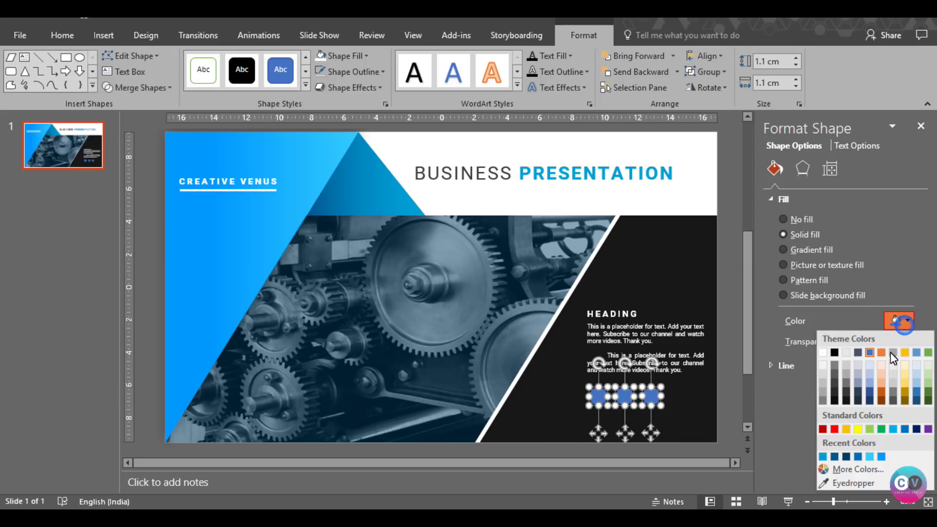
{"action": "left_click", "coordinate": [882, 459]}
{"action": "left_click", "coordinate": [704, 411]}
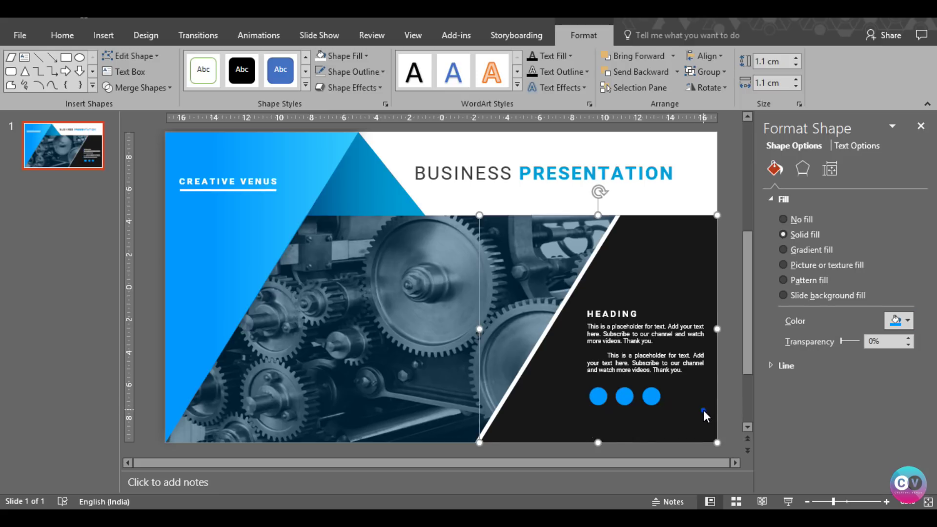
{"action": "left_click", "coordinate": [734, 407]}
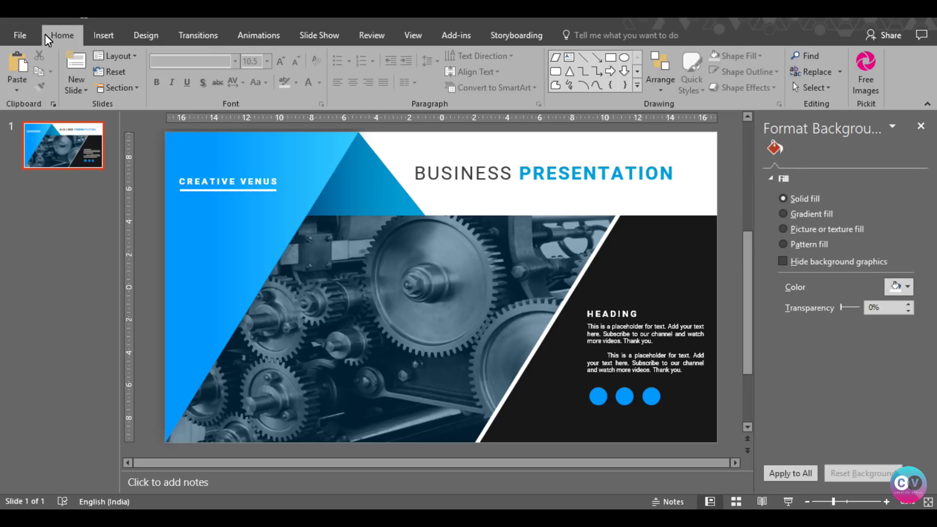
- Insert the cloud-download, link and share icons from the Communication icon library
{"action": "left_click", "coordinate": [103, 35]}
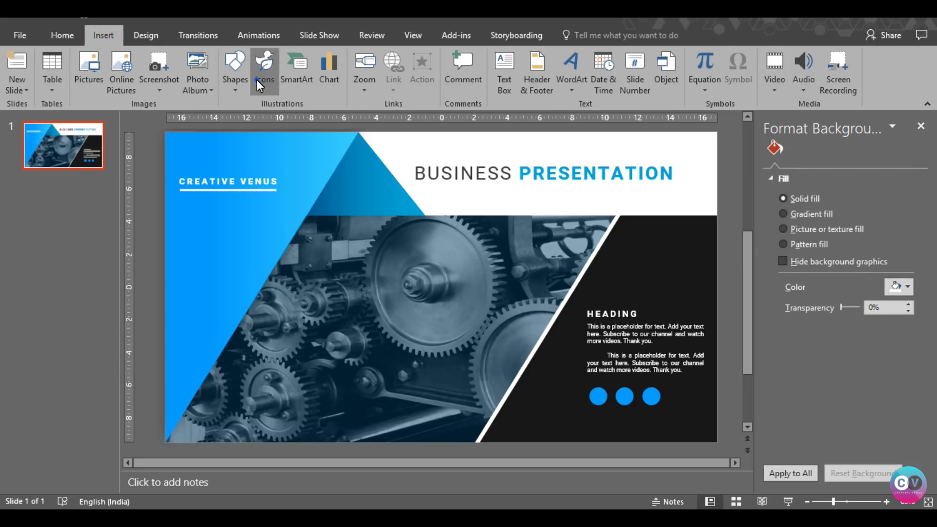
{"action": "left_click", "coordinate": [259, 83]}
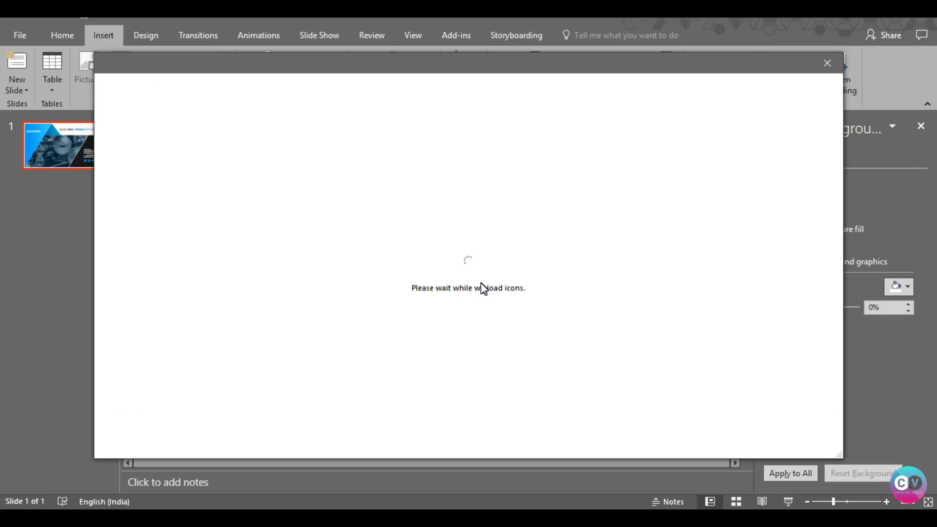
{"action": "scroll", "coordinate": [650, 303], "scroll_direction": "down", "scroll_amount": 5}
{"action": "scroll", "coordinate": [652, 301], "scroll_direction": "down", "scroll_amount": 2}
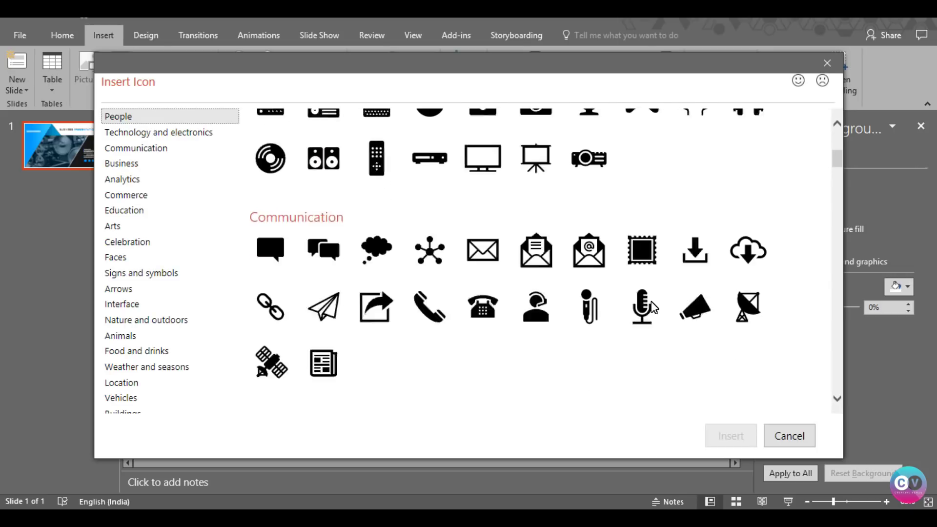
{"action": "scroll", "coordinate": [653, 307], "scroll_direction": "down", "scroll_amount": 1}
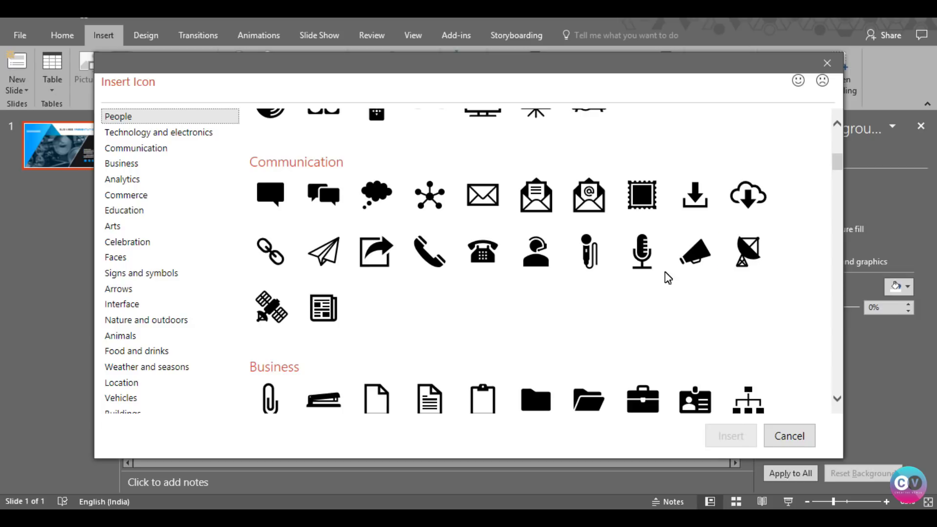
{"action": "left_click", "coordinate": [748, 195]}
{"action": "left_click", "coordinate": [264, 252]}
{"action": "left_click", "coordinate": [376, 254]}
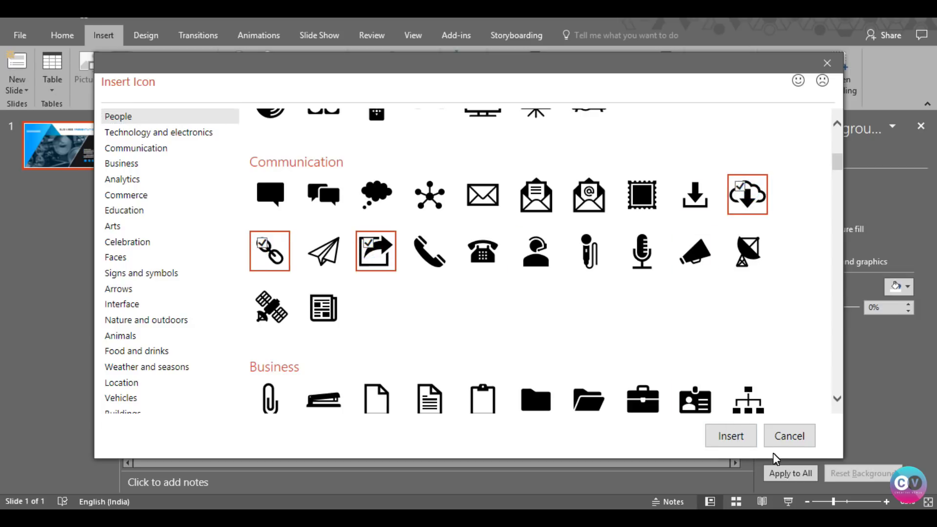
{"action": "left_click", "coordinate": [730, 439]}
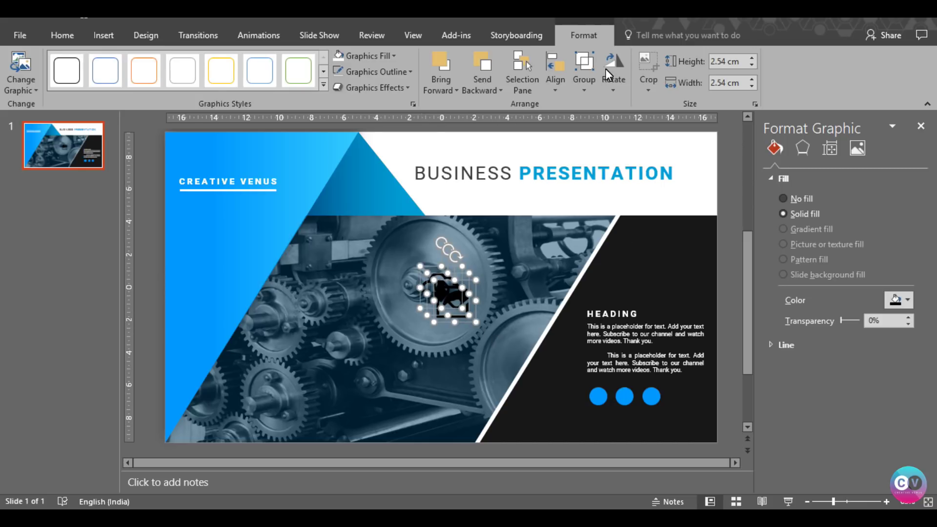
- Make the icons white, move them near the circles, and shrink them to 1 cm
{"action": "left_click", "coordinate": [338, 56]}
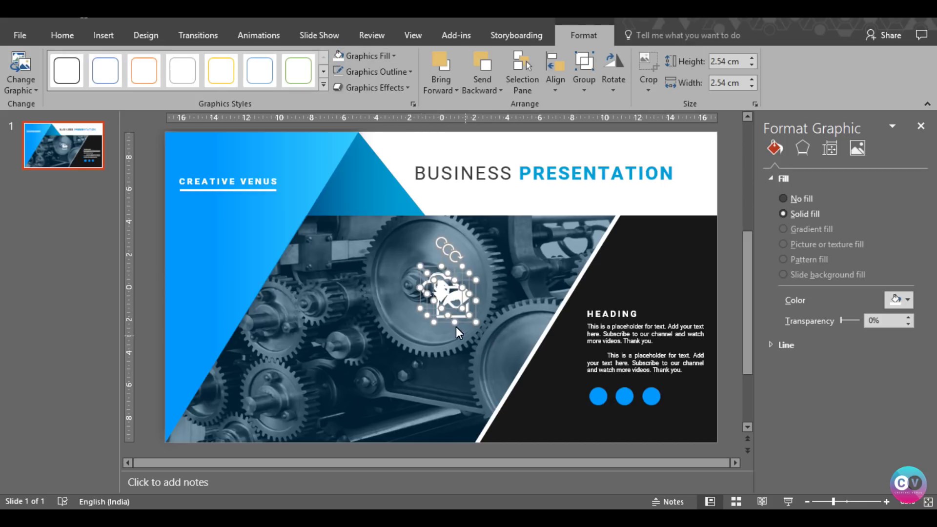
{"action": "left_click_drag", "start_coordinate": [465, 325], "coordinate": [572, 430]}
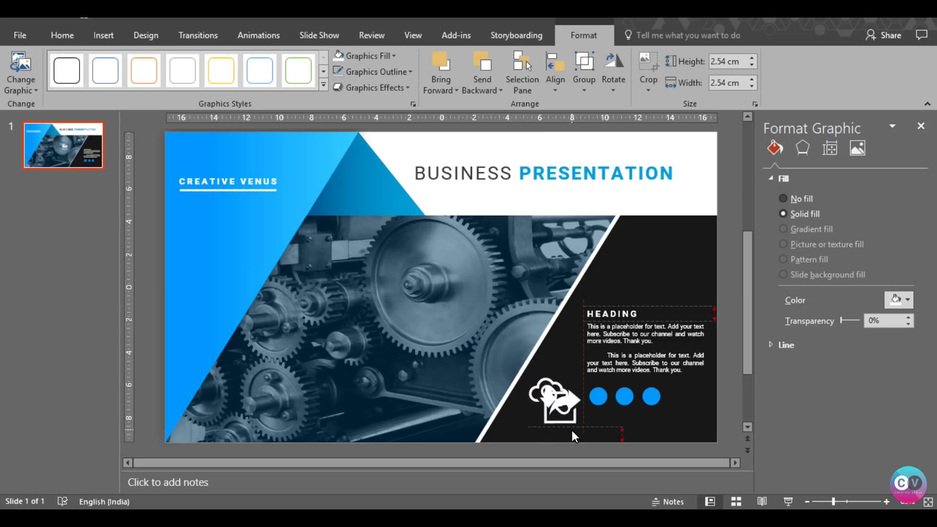
{"action": "left_click", "coordinate": [751, 65]}
{"action": "left_click", "coordinate": [751, 68]}
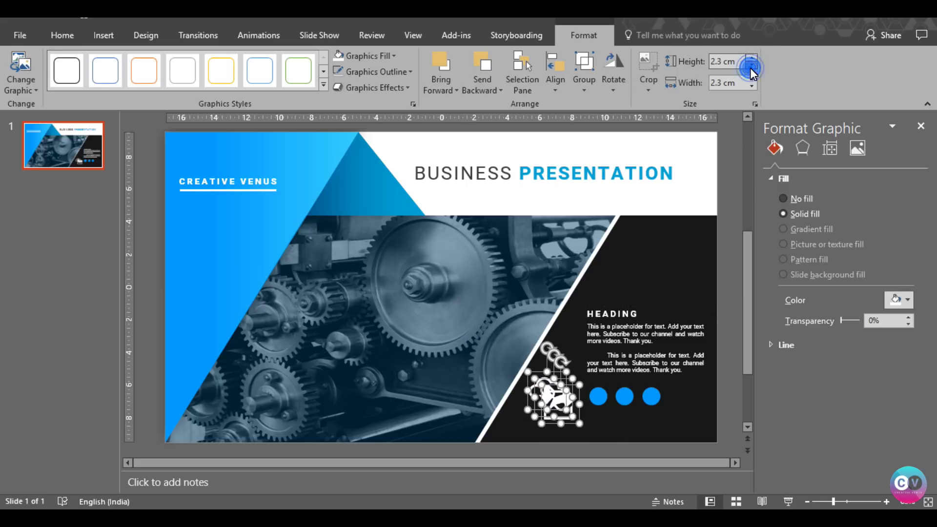
{"action": "left_click", "coordinate": [751, 68]}
{"action": "left_click", "coordinate": [751, 68]}
{"action": "left_click", "coordinate": [751, 68]}
{"action": "left_click", "coordinate": [751, 68]}
- Zoom in, separate the share icon, and shrink all three icons to 0.7 cm
{"action": "left_click", "coordinate": [864, 501]}
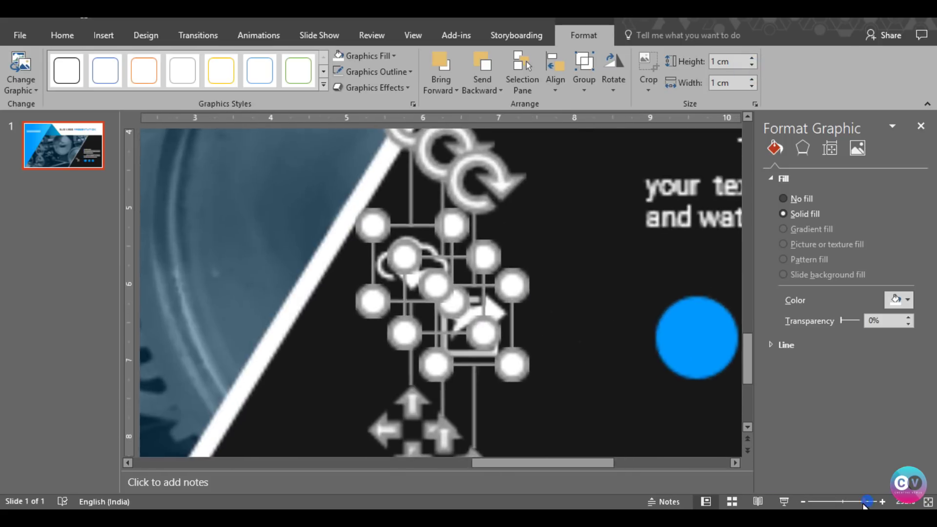
{"action": "left_click_drag", "start_coordinate": [551, 463], "coordinate": [598, 463]}
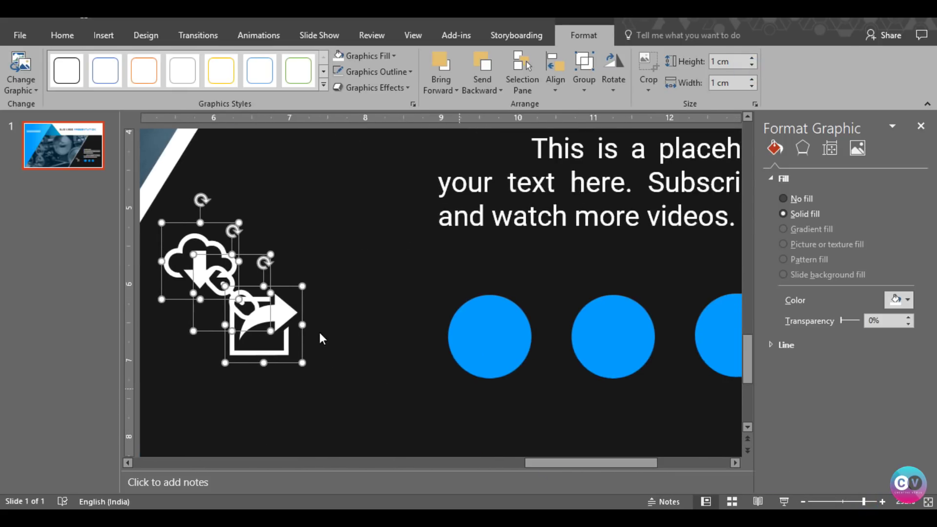
{"action": "left_click", "coordinate": [315, 283]}
{"action": "left_click_drag", "start_coordinate": [257, 323], "coordinate": [325, 339]}
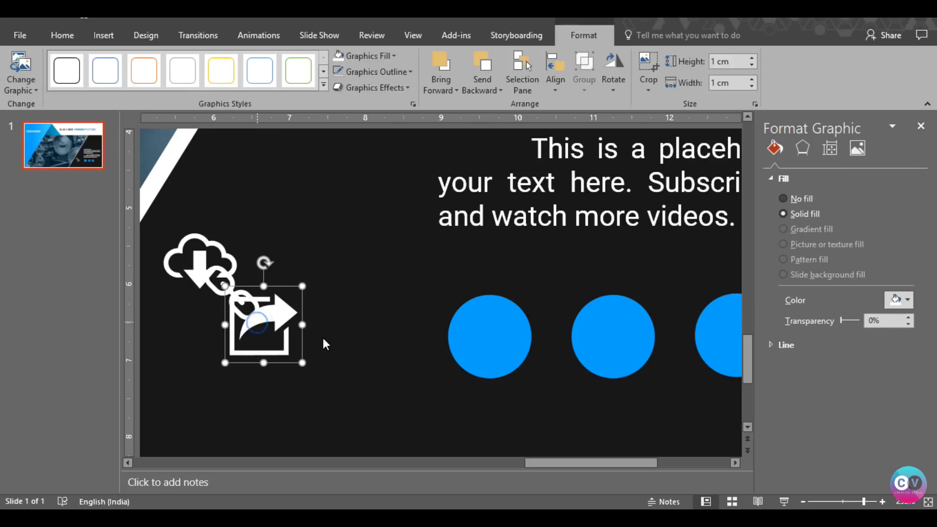
{"action": "left_click", "coordinate": [240, 304], "text": "shift"}
{"action": "left_click", "coordinate": [186, 249], "text": "shift"}
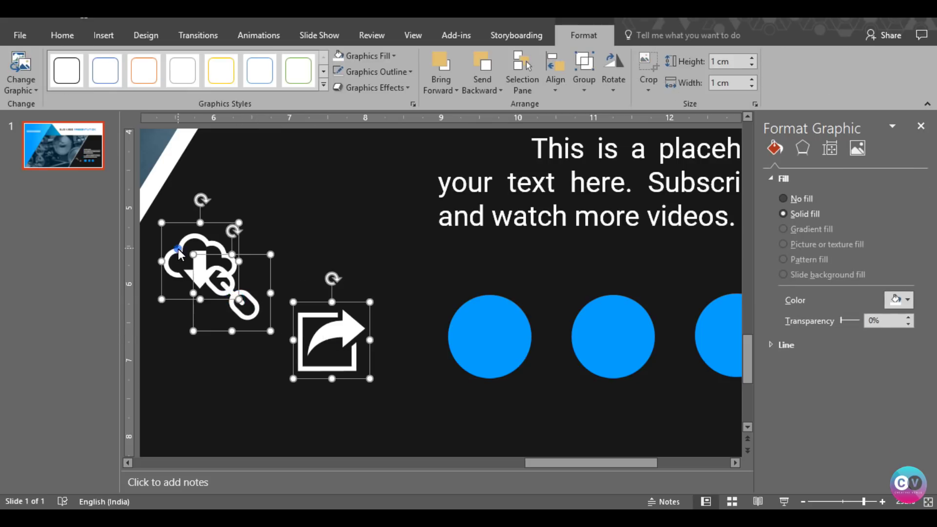
{"action": "left_click", "coordinate": [752, 64]}
{"action": "left_click", "coordinate": [753, 64]}
{"action": "left_click", "coordinate": [752, 64]}
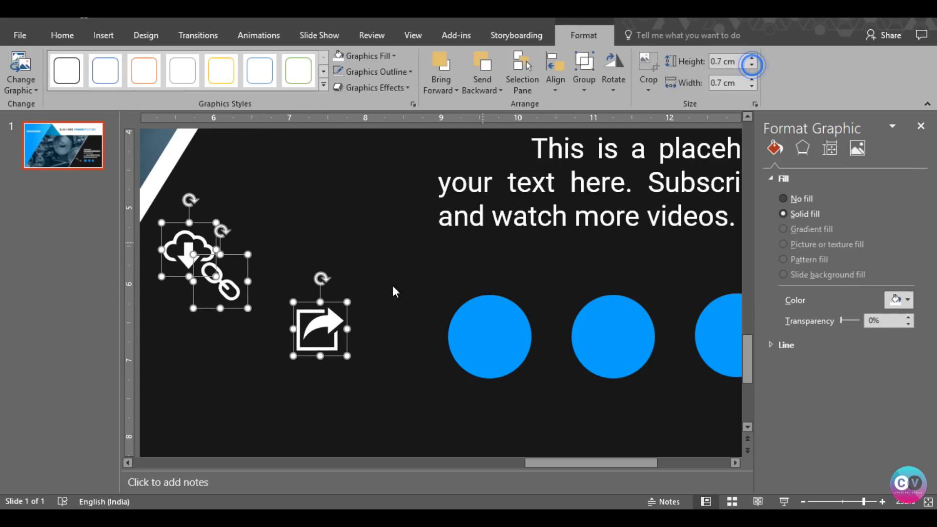
- Centre the share, link and cloud-download icons in the first, second and third circles
{"action": "left_click", "coordinate": [344, 363]}
{"action": "left_click_drag", "start_coordinate": [311, 328], "coordinate": [471, 339]}
{"action": "left_click_drag", "start_coordinate": [213, 282], "coordinate": [605, 338]}
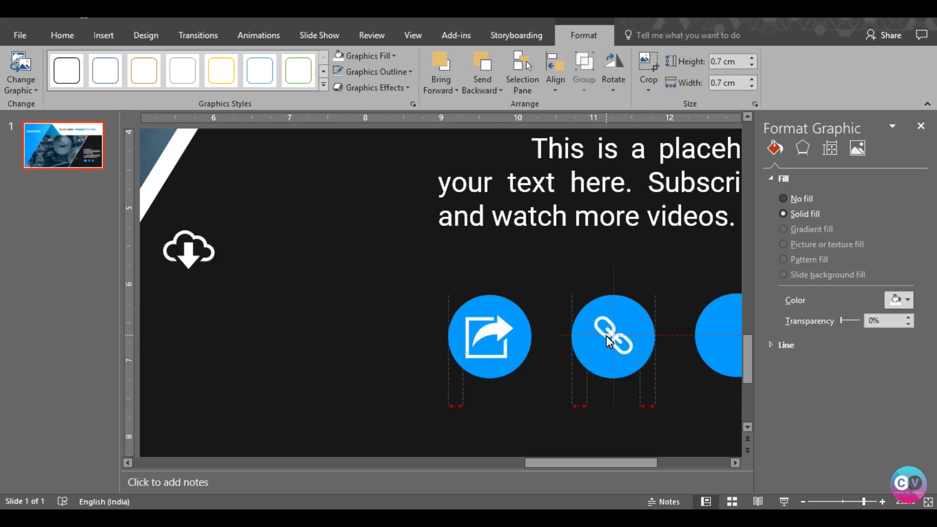
{"action": "left_click_drag", "start_coordinate": [607, 336], "coordinate": [606, 336]}
{"action": "left_click_drag", "start_coordinate": [163, 254], "coordinate": [715, 339]}
{"action": "left_click", "coordinate": [628, 404]}
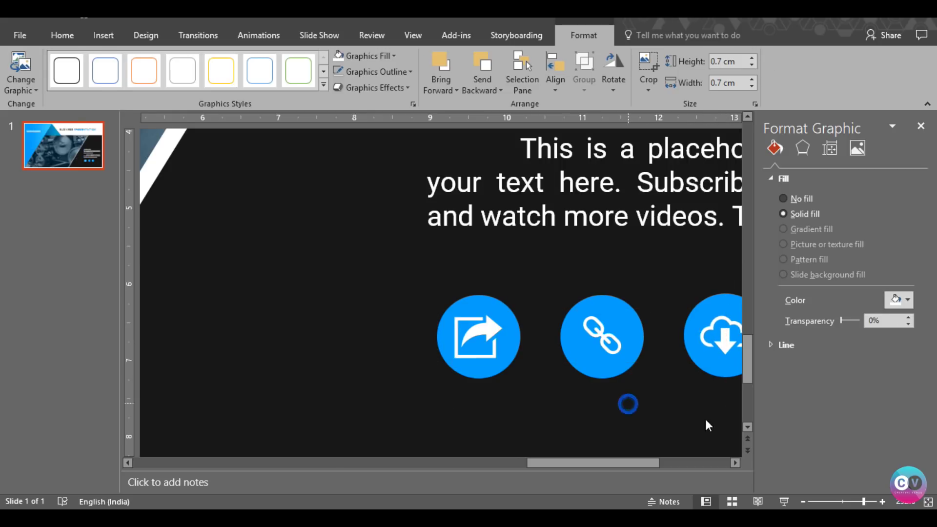
{"action": "left_click", "coordinate": [803, 502]}
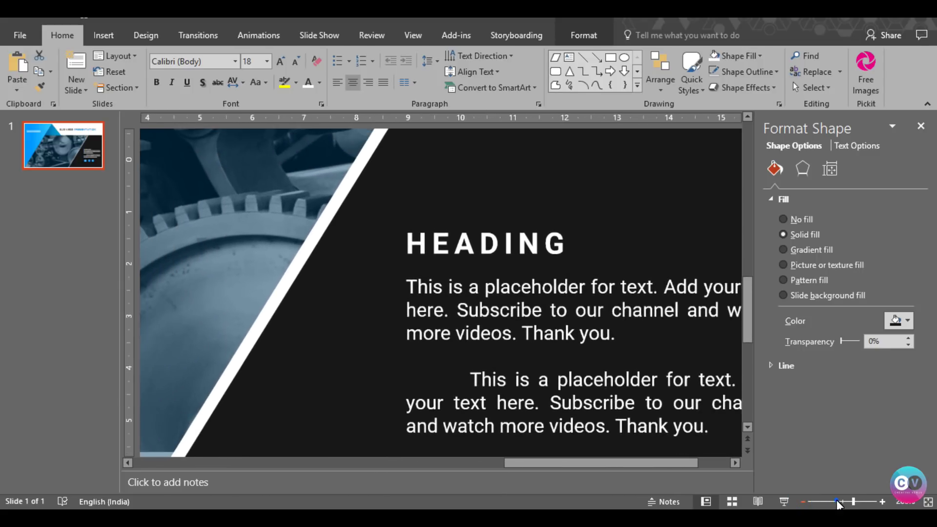
- Zoom out to show the entire cover slide and clear the selection
{"action": "left_click", "coordinate": [837, 502]}
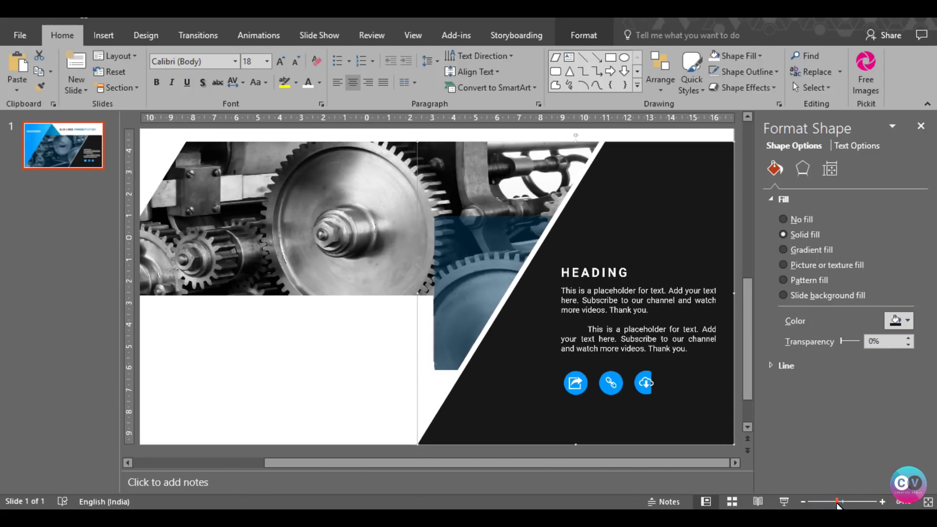
{"action": "left_click", "coordinate": [803, 502]}
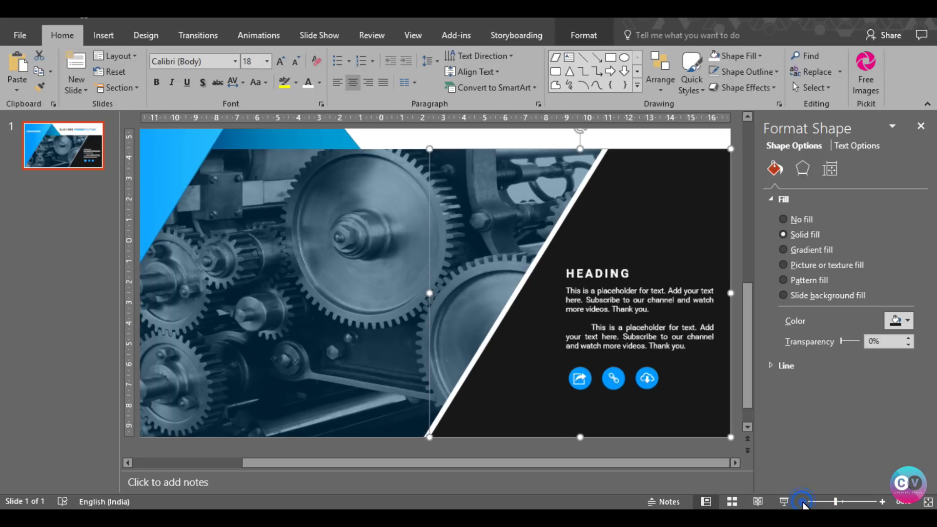
{"action": "left_click", "coordinate": [803, 502]}
{"action": "left_click", "coordinate": [728, 386]}
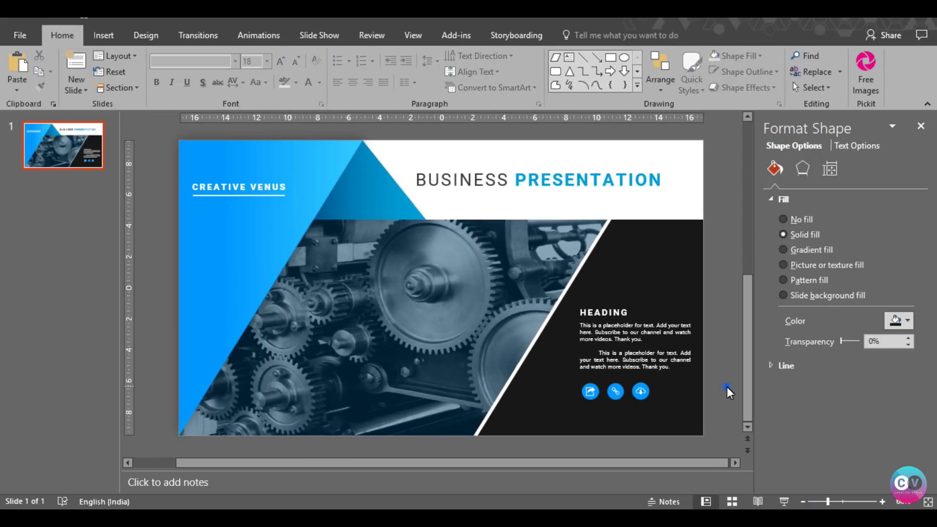
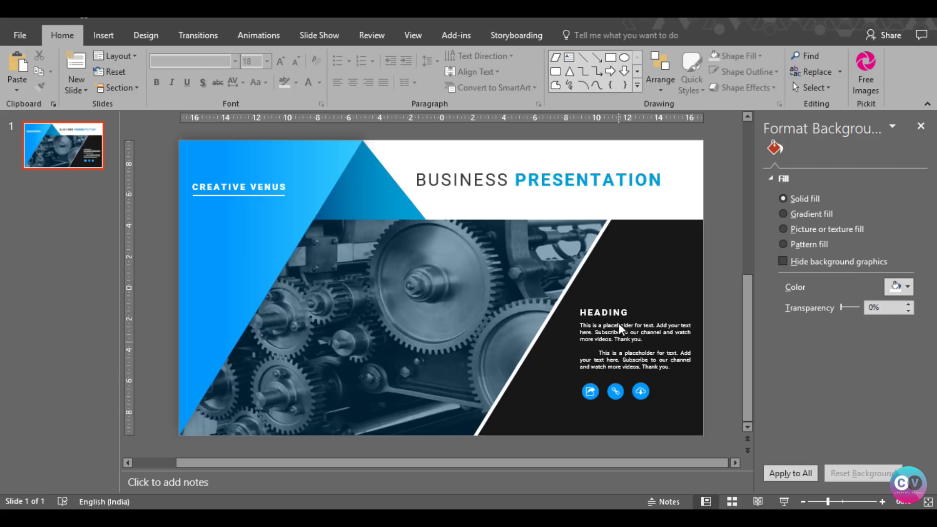
- Remove the second HEADING paragraph's first-line indent so it sits flush left with the first
{"action": "left_click", "coordinate": [602, 351]}
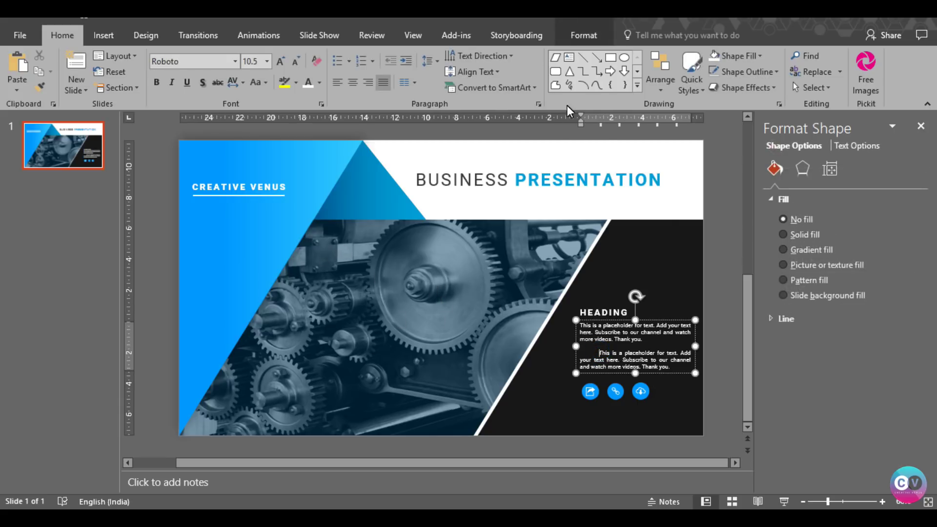
{"action": "left_click_drag", "start_coordinate": [604, 128], "coordinate": [563, 128]}
{"action": "left_click_drag", "start_coordinate": [602, 124], "coordinate": [589, 124]}
{"action": "left_click_drag", "start_coordinate": [506, 134], "coordinate": [588, 124]}
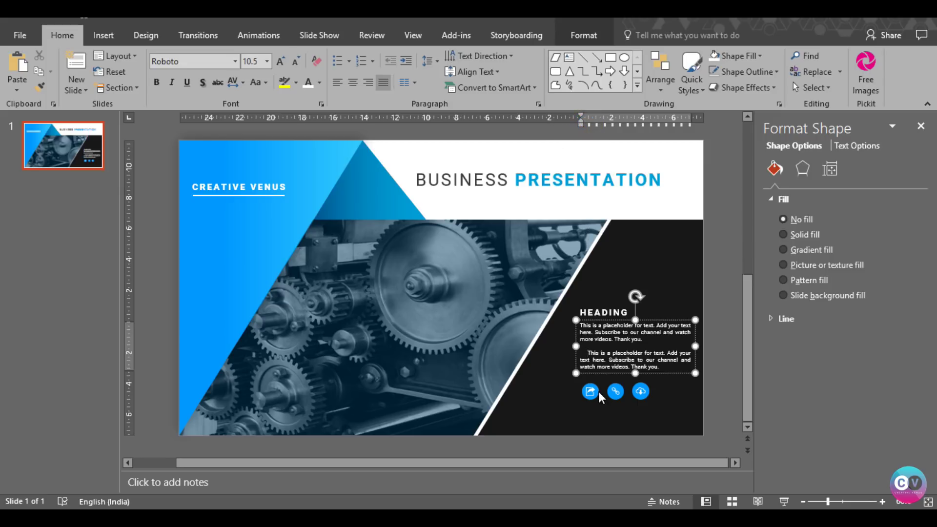
{"action": "key", "text": "BackSpace"}
{"action": "left_click", "coordinate": [716, 374]}
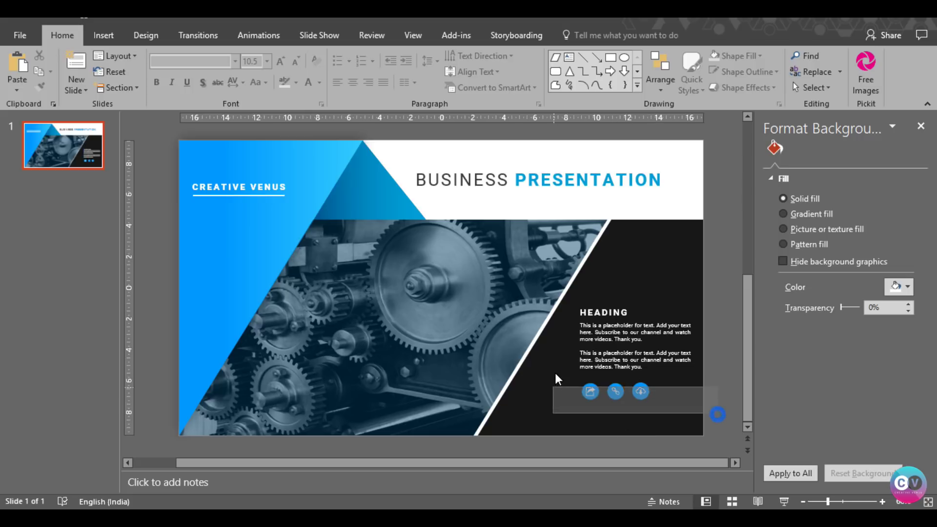
- Move the three blue icons up and left, directly beneath the HEADING paragraphs
{"action": "left_click_drag", "start_coordinate": [718, 415], "coordinate": [555, 370]}
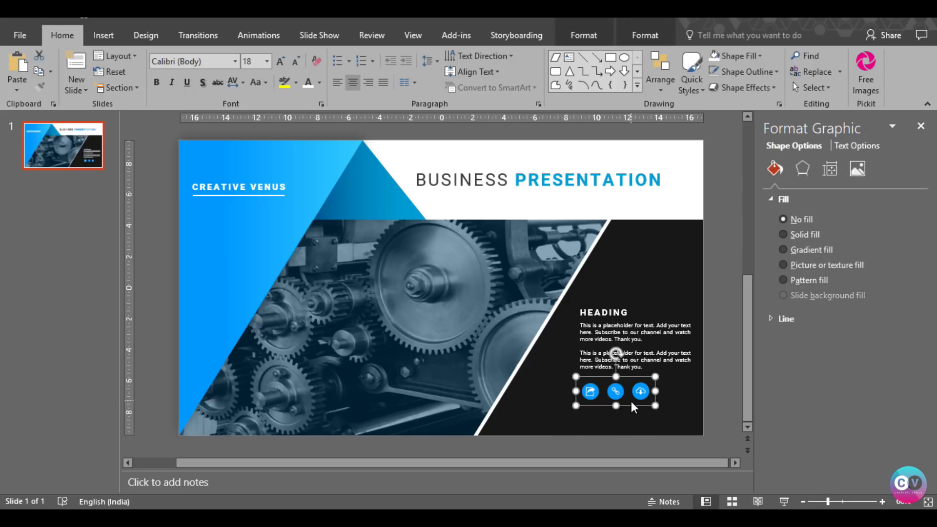
{"action": "left_click_drag", "start_coordinate": [625, 405], "coordinate": [629, 405]}
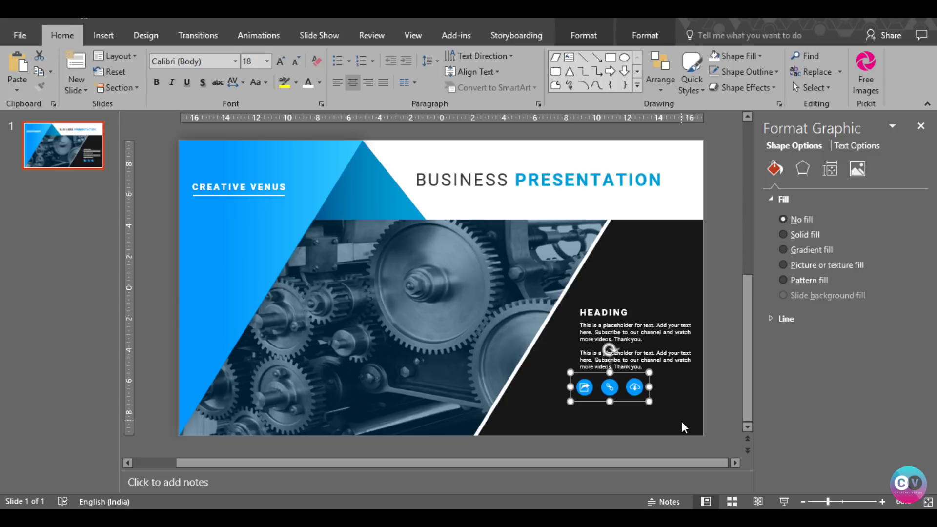
{"action": "key", "text": "ctrl+Right"}
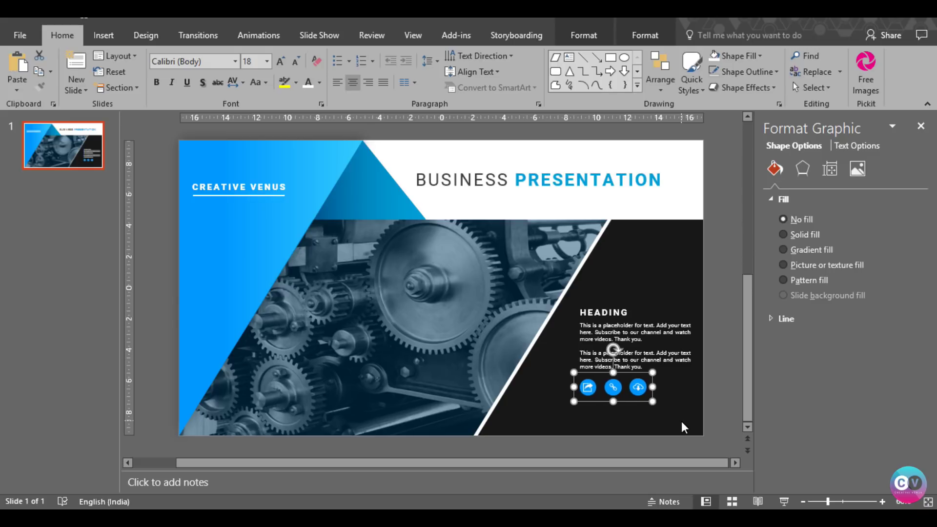
{"action": "key", "text": "ctrl+Left"}
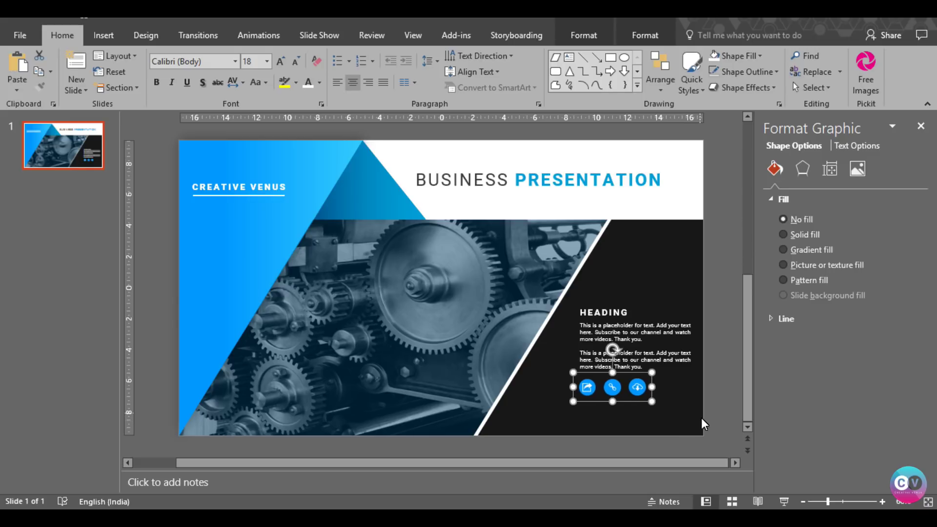
- Save the presentation
{"action": "left_click", "coordinate": [708, 420]}
{"action": "key", "text": "ctrl+s"}
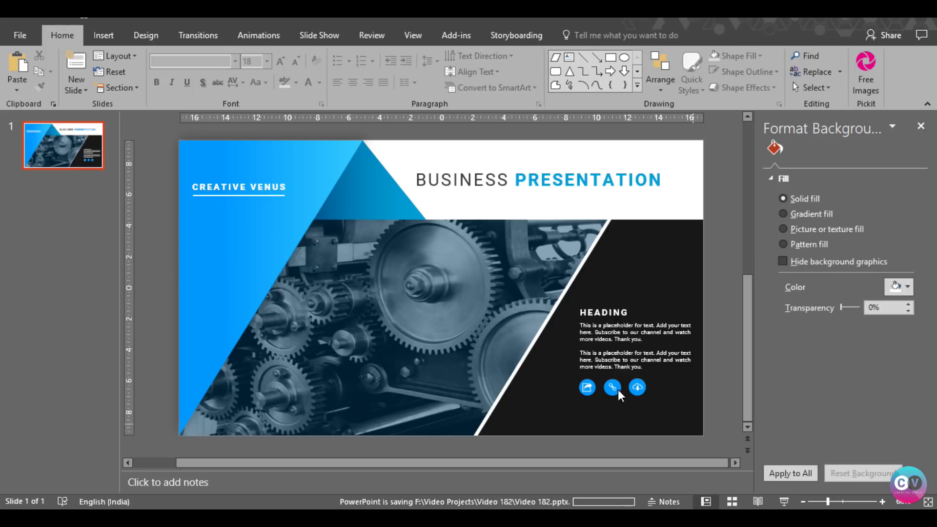
{"action": "left_click", "coordinate": [103, 34]}
- Draw a 1.15 cm by 8.31 cm blue parallelogram below the icon row and widen its slant
{"action": "left_click", "coordinate": [235, 68]}
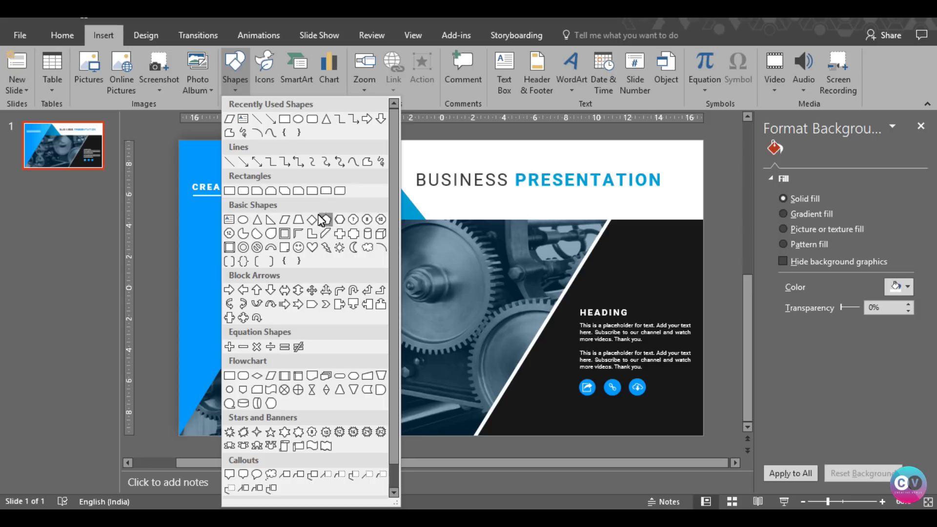
{"action": "left_click", "coordinate": [286, 222]}
{"action": "left_click_drag", "start_coordinate": [559, 403], "coordinate": [684, 428]}
{"action": "left_click_drag", "start_coordinate": [558, 405], "coordinate": [566, 406]}
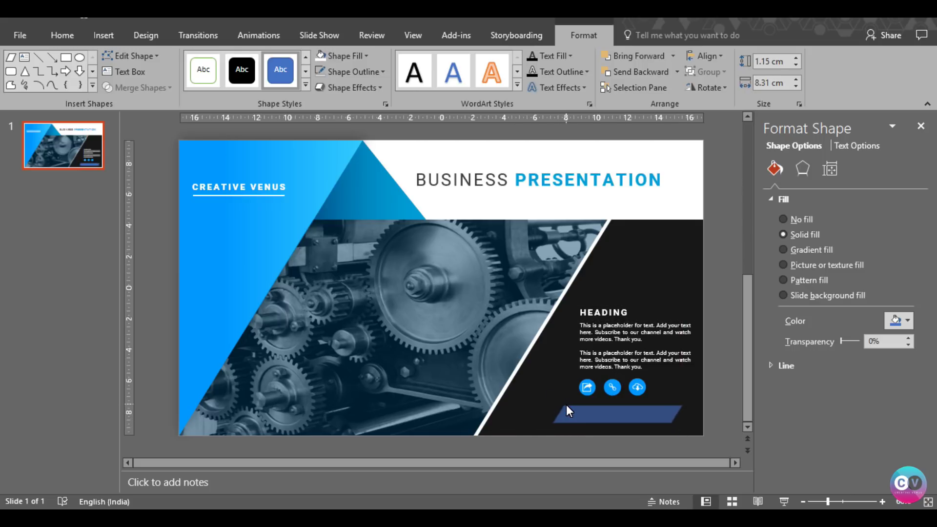
{"action": "left_click_drag", "start_coordinate": [566, 406], "coordinate": [505, 406]}
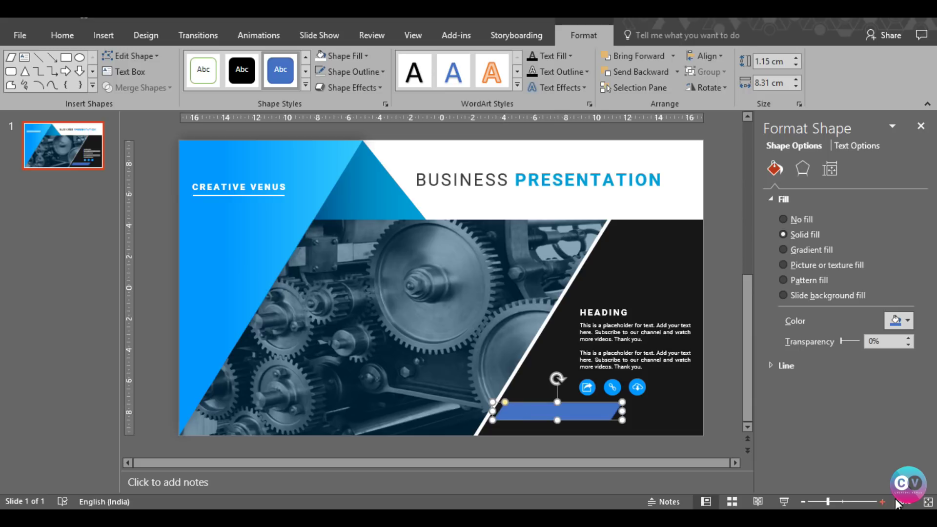
- Zoom in and fine-tune the parallelogram's slant with its adjustment handle
{"action": "left_click", "coordinate": [857, 500]}
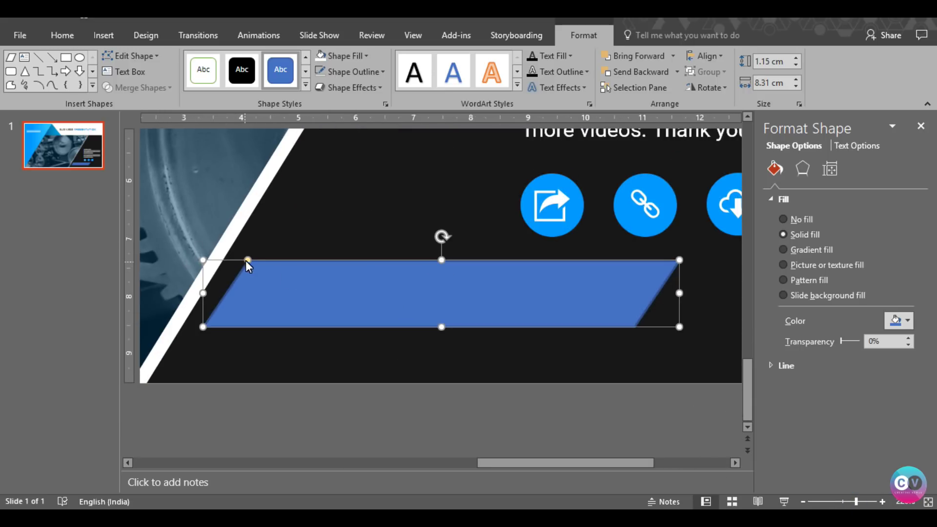
{"action": "left_click_drag", "start_coordinate": [248, 260], "coordinate": [244, 258]}
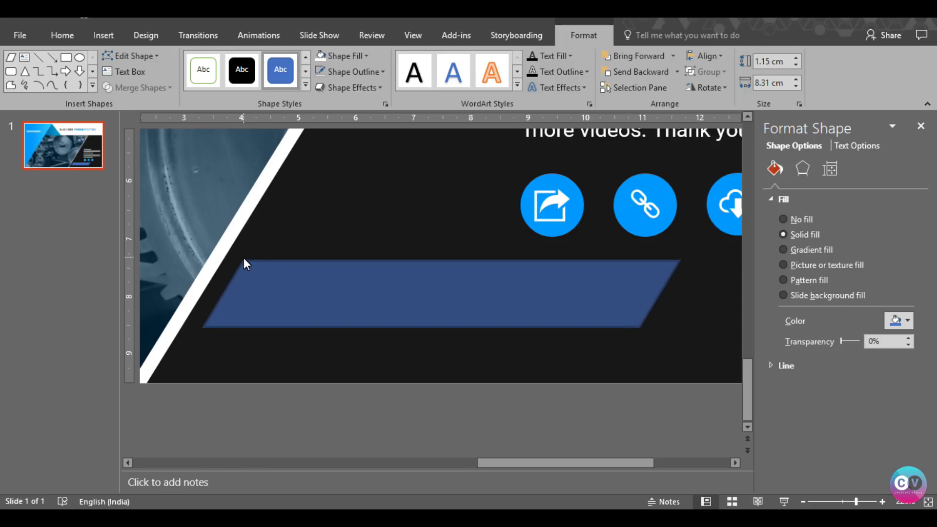
{"action": "left_click_drag", "start_coordinate": [244, 258], "coordinate": [244, 256]}
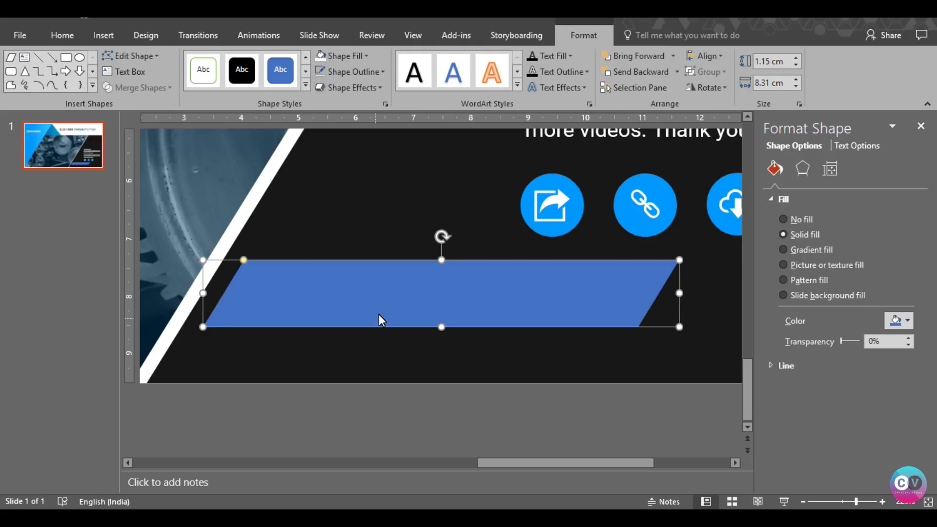
- Move the parallelogram right so it sits just beneath the icon row
{"action": "left_click", "coordinate": [803, 501]}
{"action": "left_click", "coordinate": [804, 502]}
{"action": "left_click", "coordinate": [803, 502]}
{"action": "left_click", "coordinate": [804, 502]}
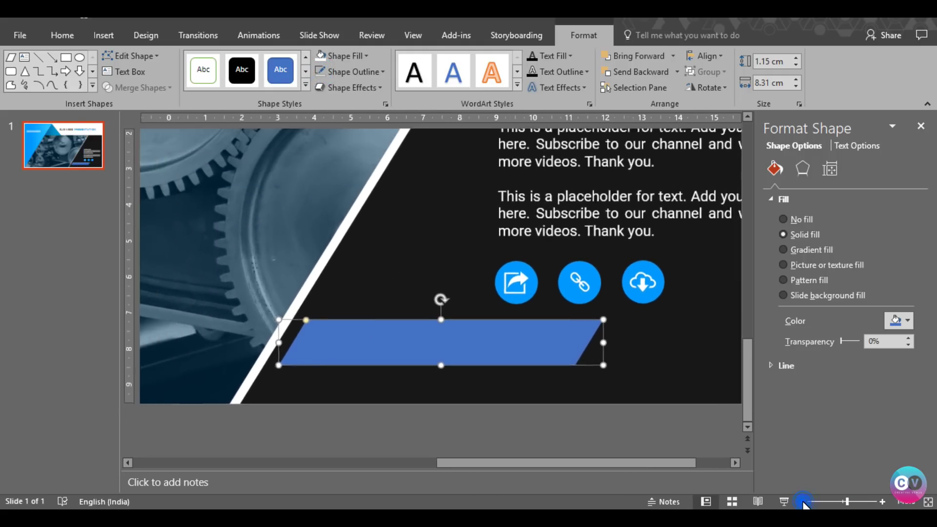
{"action": "left_click", "coordinate": [804, 501]}
{"action": "left_click", "coordinate": [803, 502]}
{"action": "left_click", "coordinate": [804, 502]}
{"action": "left_click", "coordinate": [804, 502]}
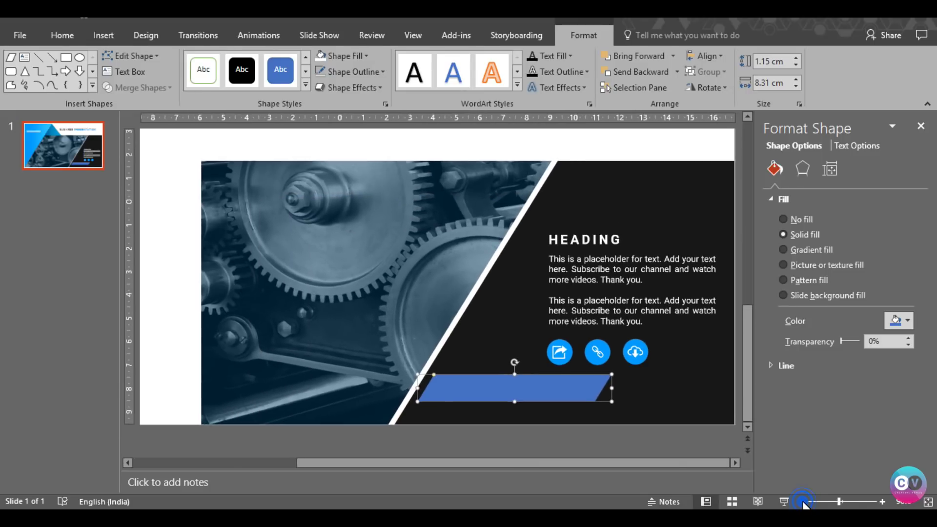
{"action": "left_click", "coordinate": [804, 502]}
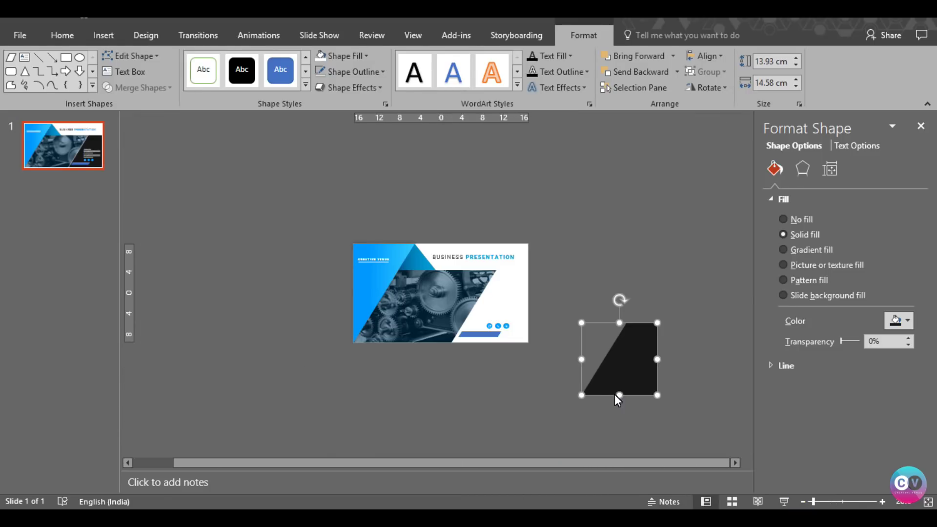
{"action": "left_click_drag", "start_coordinate": [841, 502], "coordinate": [831, 503]}
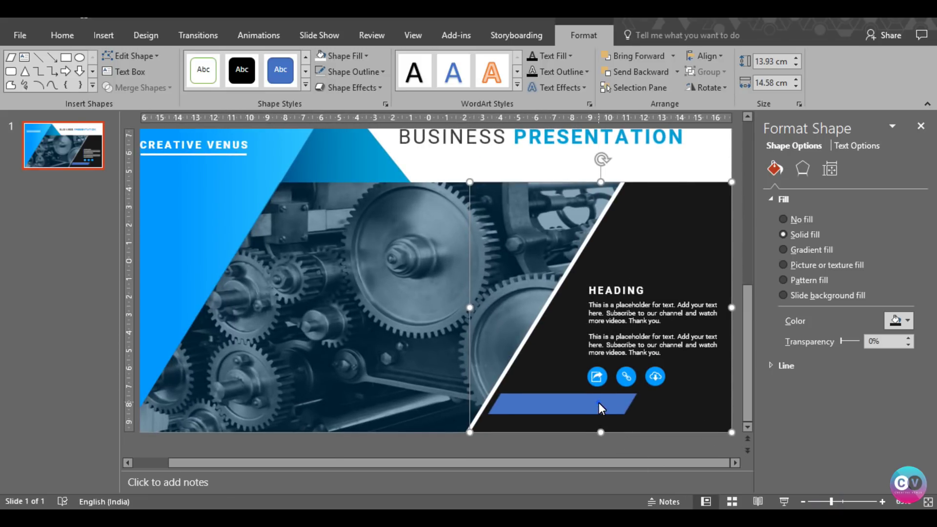
{"action": "left_click", "coordinate": [599, 402]}
{"action": "left_click_drag", "start_coordinate": [586, 405], "coordinate": [658, 404]}
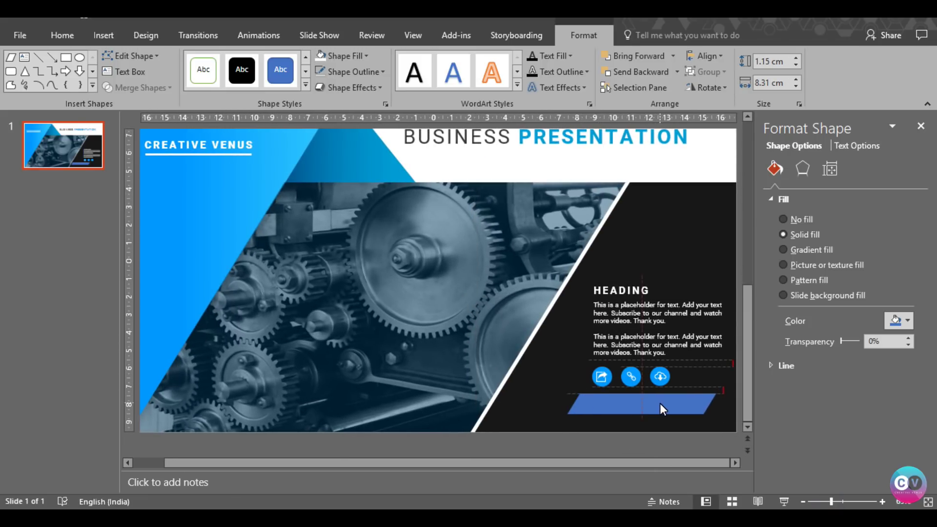
{"action": "left_click", "coordinate": [803, 502]}
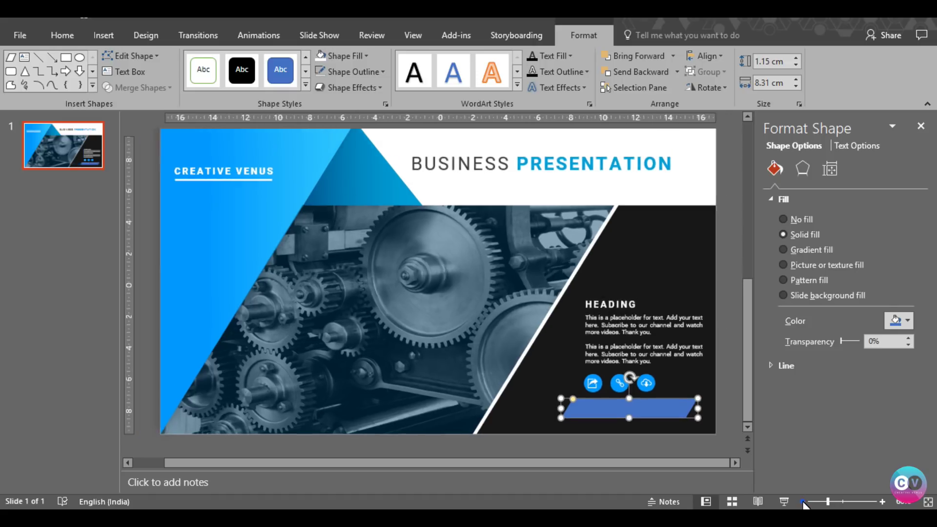
- Resize the parallelogram to a thinner 0.96 cm by 7.87 cm bar aligned under the icons
{"action": "left_click_drag", "start_coordinate": [629, 417], "coordinate": [616, 414]}
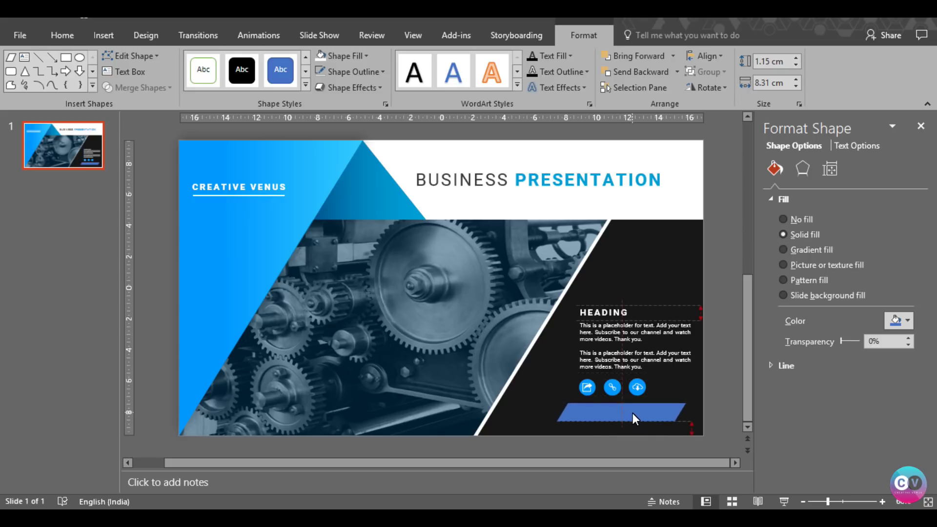
{"action": "left_click_drag", "start_coordinate": [616, 413], "coordinate": [630, 413]}
{"action": "left_click_drag", "start_coordinate": [556, 413], "coordinate": [570, 420]}
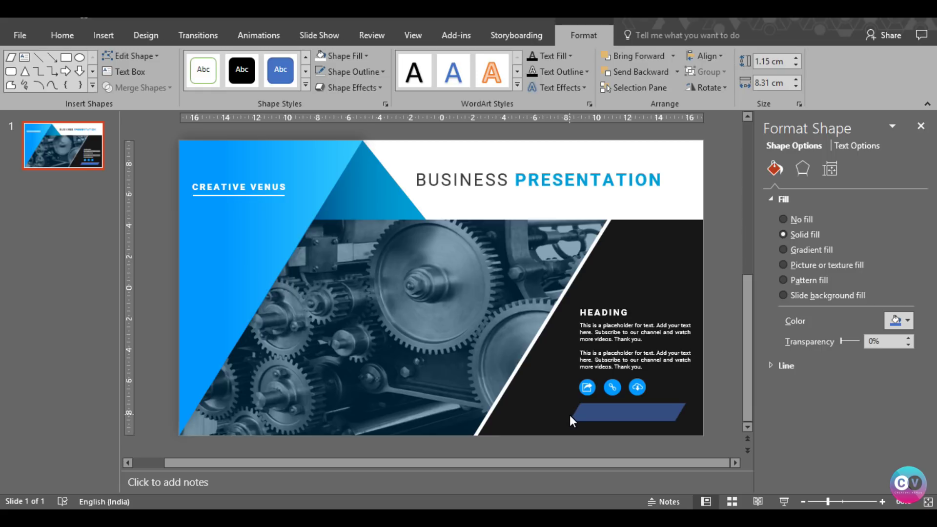
{"action": "mouse_move", "coordinate": [558, 419]}
{"action": "left_mouse_down"}
{"action": "mouse_move", "coordinate": [549, 421]}
{"action": "mouse_move", "coordinate": [589, 413]}
{"action": "left_mouse_up"}
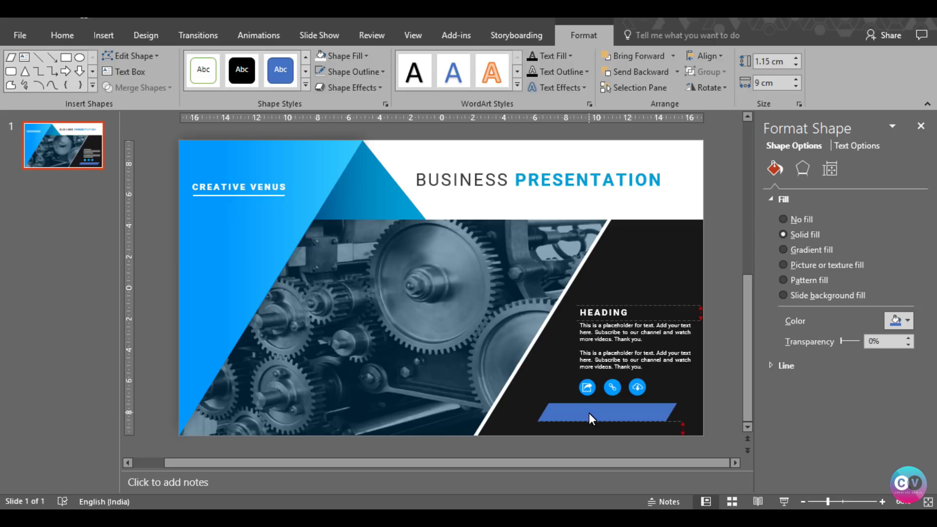
{"action": "left_click_drag", "start_coordinate": [590, 413], "coordinate": [555, 419]}
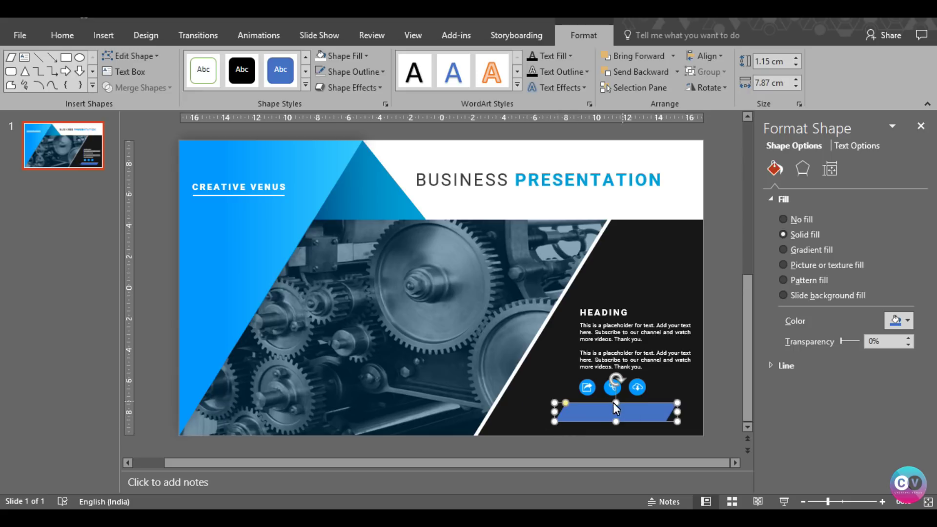
{"action": "left_click_drag", "start_coordinate": [617, 403], "coordinate": [655, 423]}
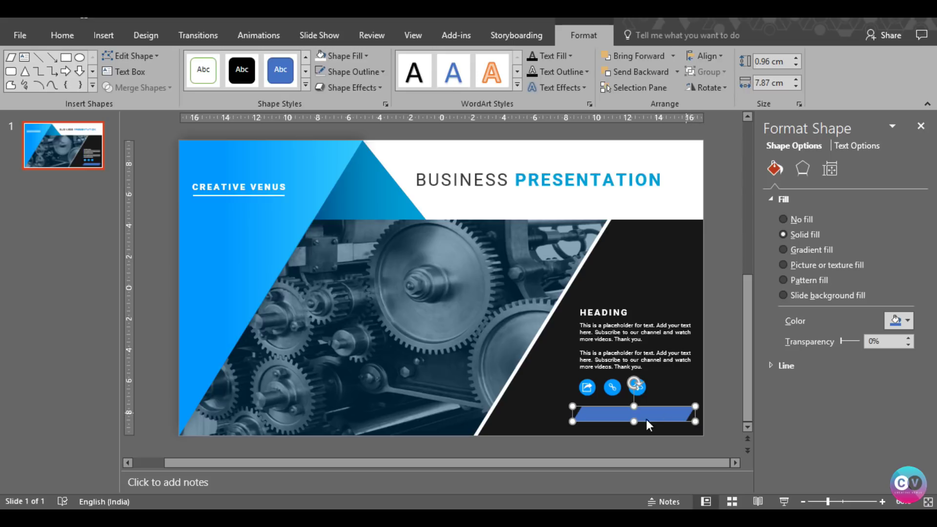
{"action": "left_click", "coordinate": [716, 420]}
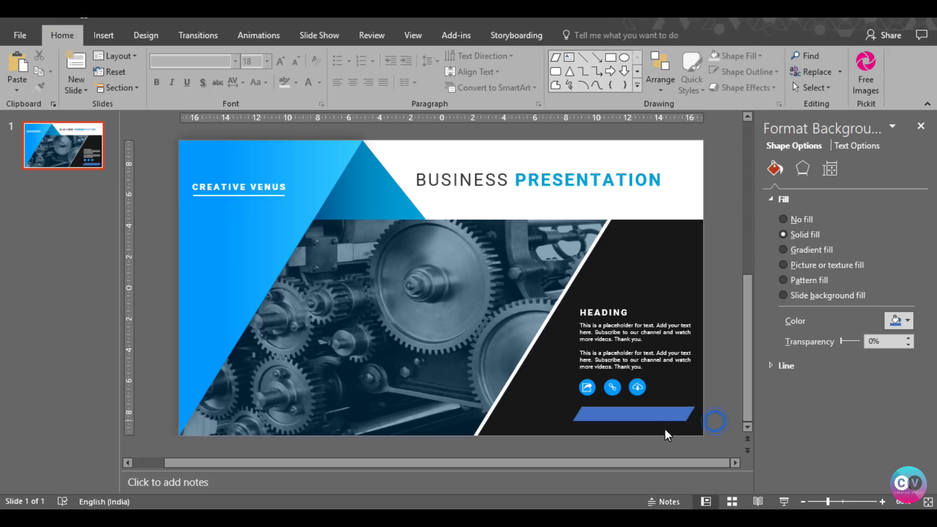
- Give the parallelogram a bright blue fill and a white outline
{"action": "left_click", "coordinate": [100, 37]}
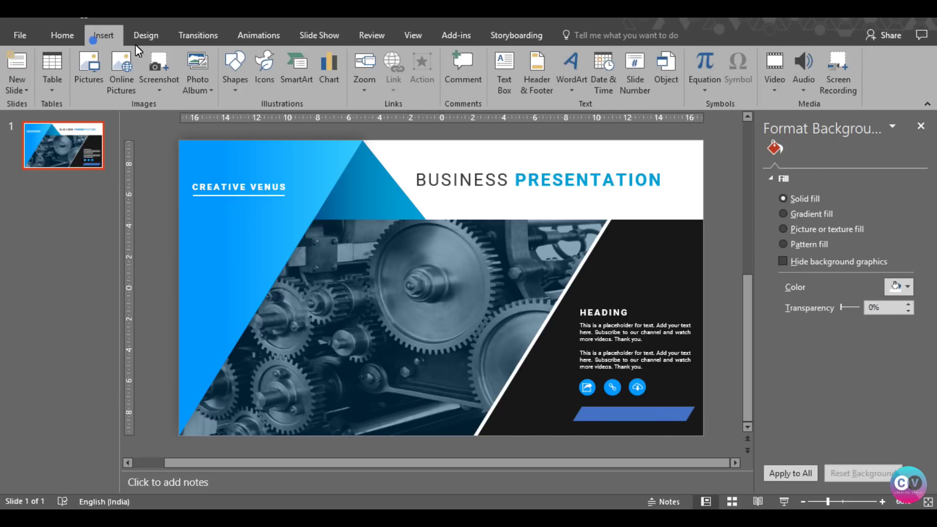
{"action": "left_click", "coordinate": [236, 88]}
{"action": "left_click", "coordinate": [628, 425]}
{"action": "left_click", "coordinate": [630, 417]}
{"action": "left_click", "coordinate": [899, 320]}
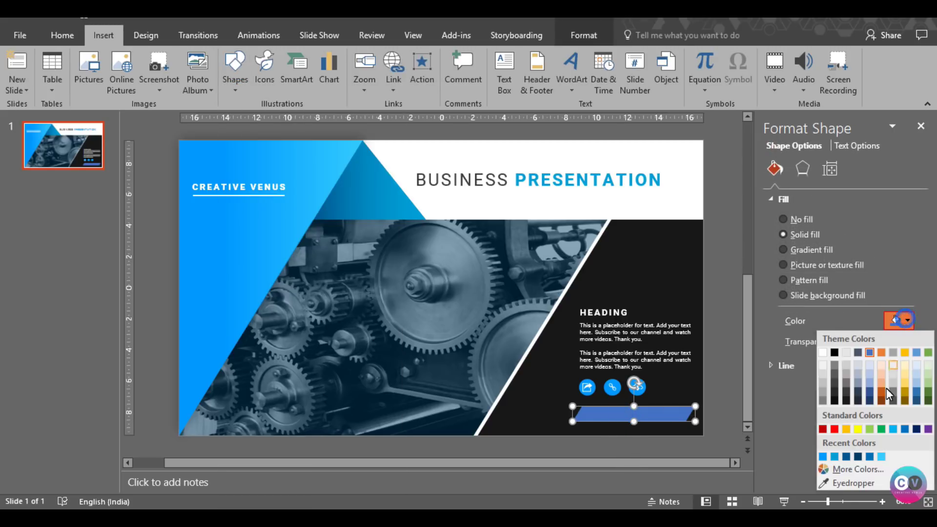
{"action": "left_click", "coordinate": [823, 457]}
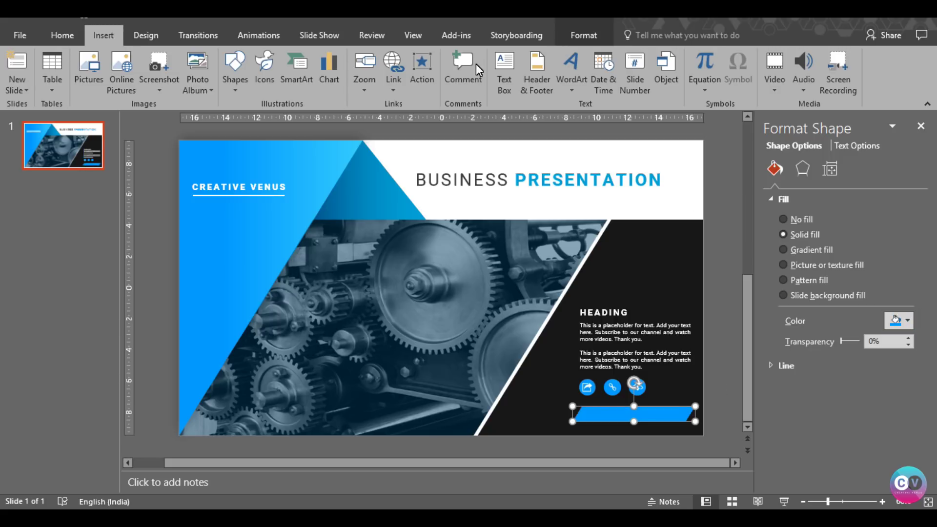
{"action": "left_click", "coordinate": [583, 35]}
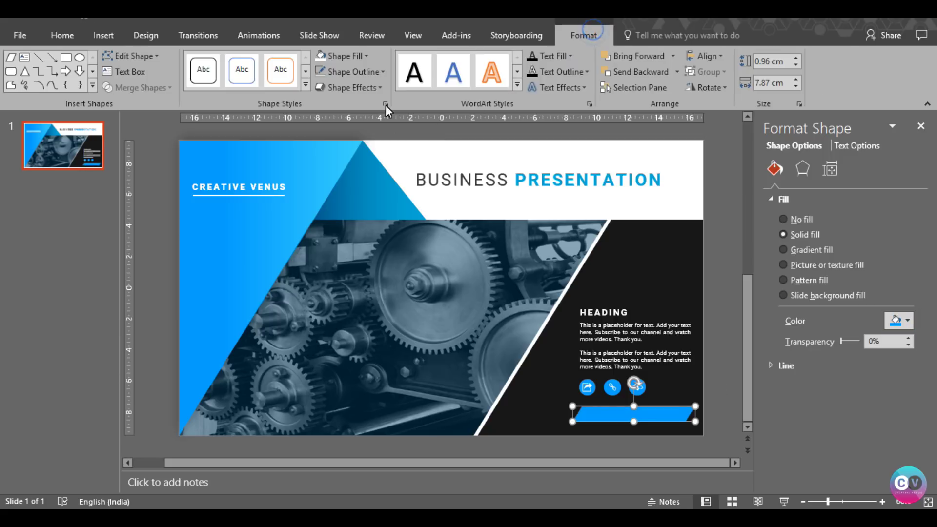
{"action": "left_click", "coordinate": [377, 73]}
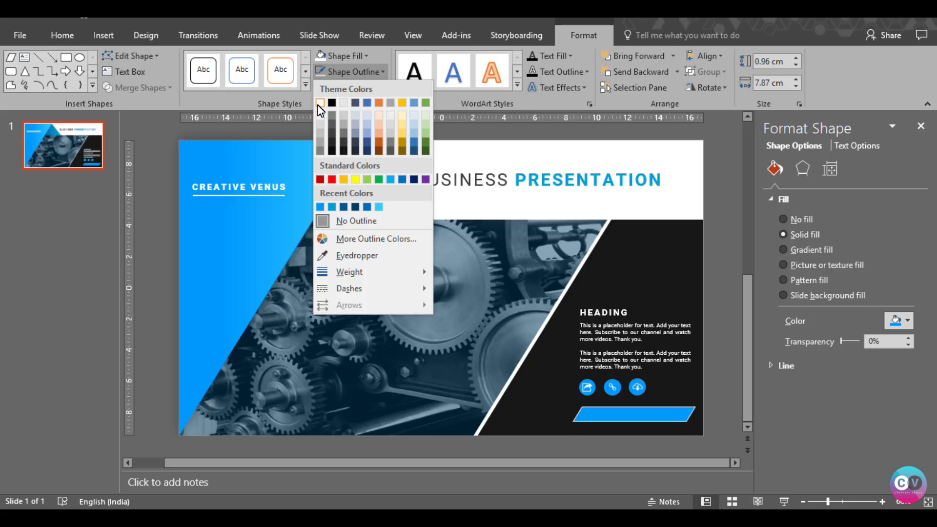
{"action": "left_click", "coordinate": [318, 103]}
- Replace the button's fill with white at 81% transparency
{"action": "left_click", "coordinate": [359, 56]}
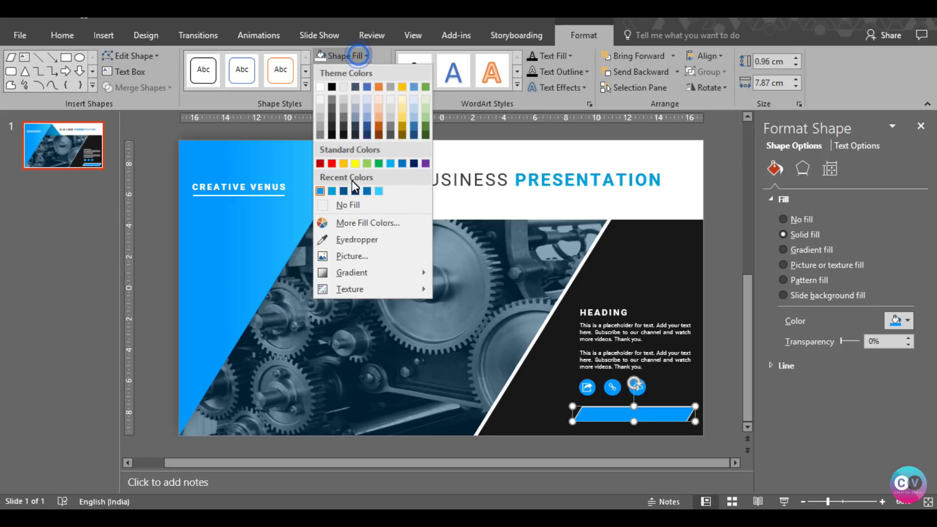
{"action": "left_click", "coordinate": [349, 205]}
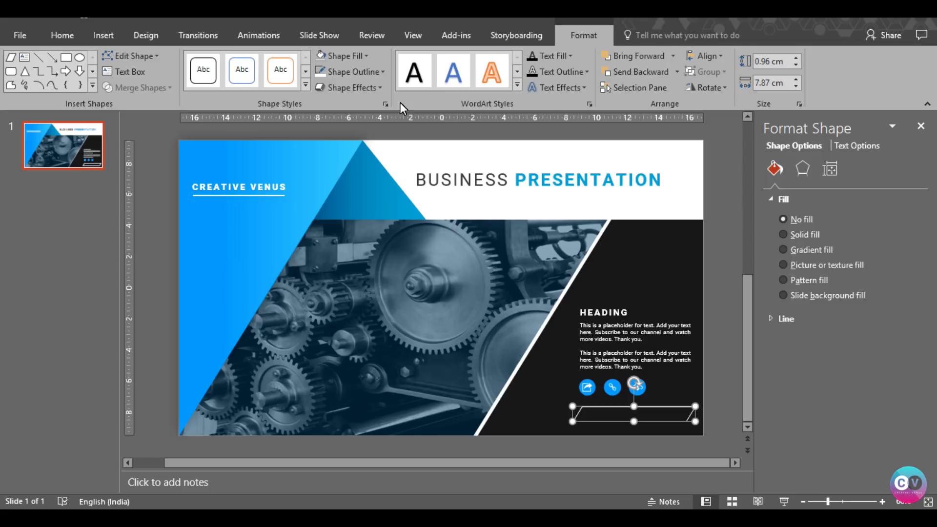
{"action": "left_click", "coordinate": [344, 52]}
{"action": "left_click", "coordinate": [321, 87]}
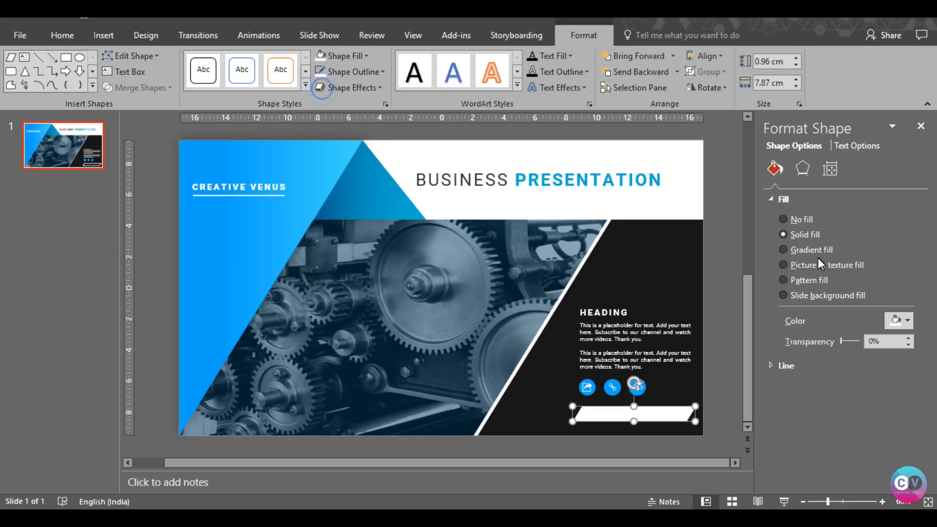
{"action": "left_click_drag", "start_coordinate": [843, 343], "coordinate": [856, 344]}
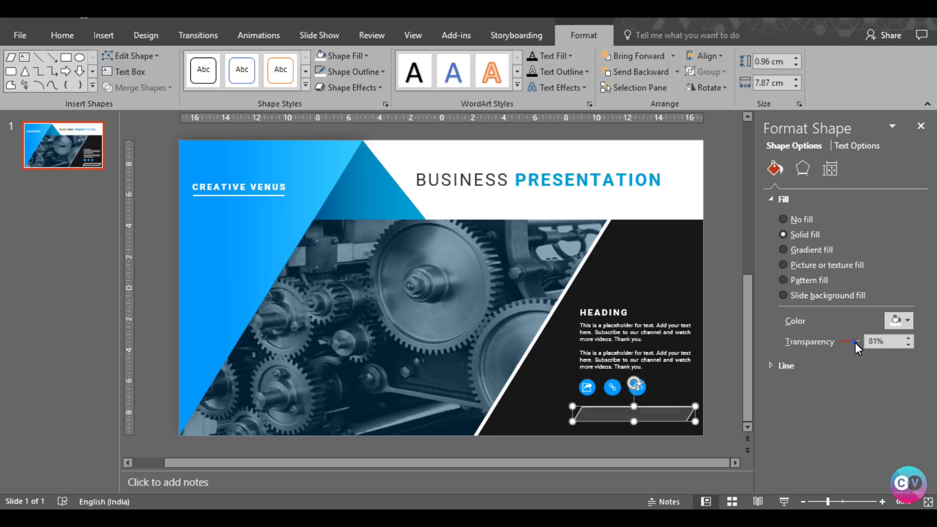
{"action": "left_click", "coordinate": [713, 370]}
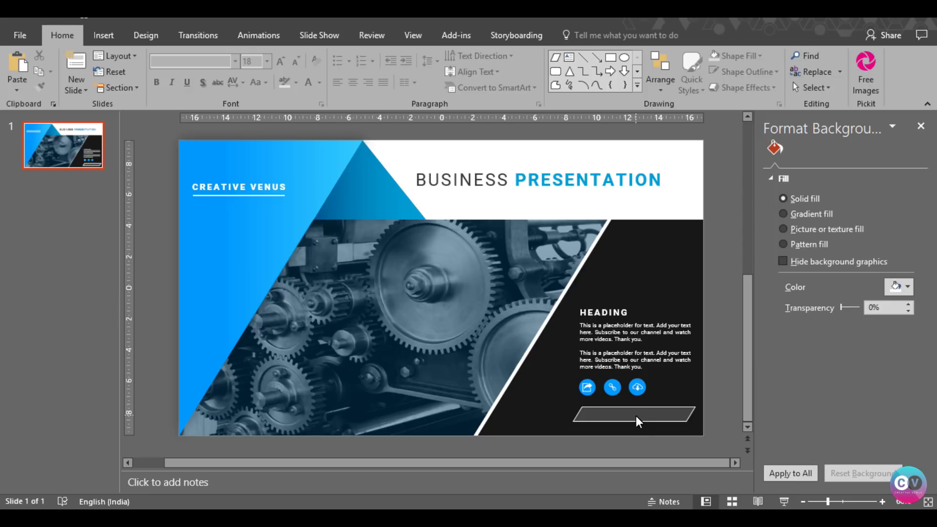
- Shift the button shape slightly left and discard a first line attempt
{"action": "mouse_move", "coordinate": [637, 416]}
{"action": "left_mouse_down"}
{"action": "mouse_move", "coordinate": [598, 418]}
{"action": "mouse_move", "coordinate": [607, 421]}
{"action": "left_mouse_up"}
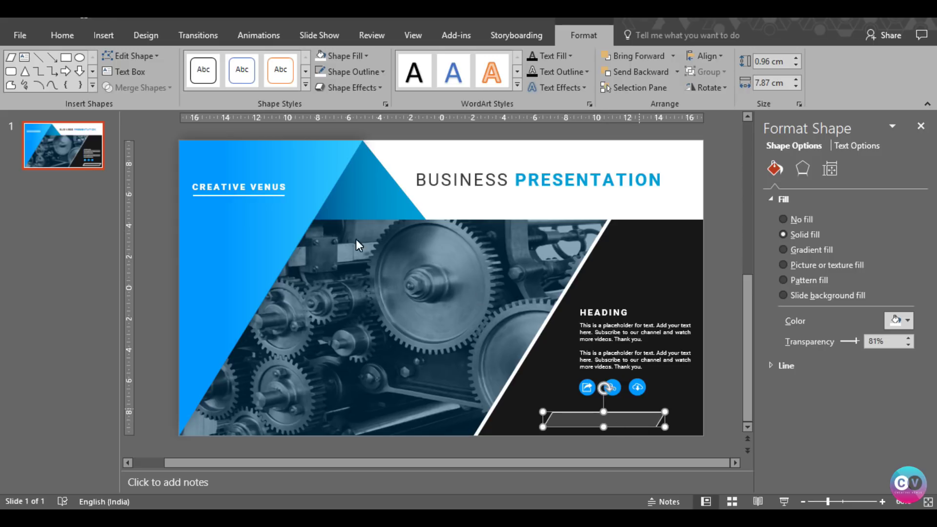
{"action": "left_click", "coordinate": [104, 35]}
{"action": "left_click", "coordinate": [235, 95]}
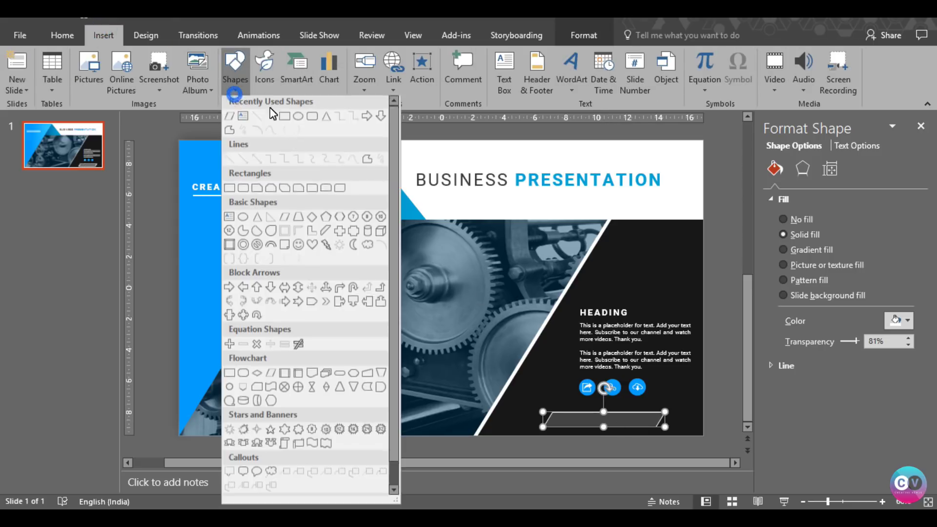
{"action": "left_click", "coordinate": [264, 123]}
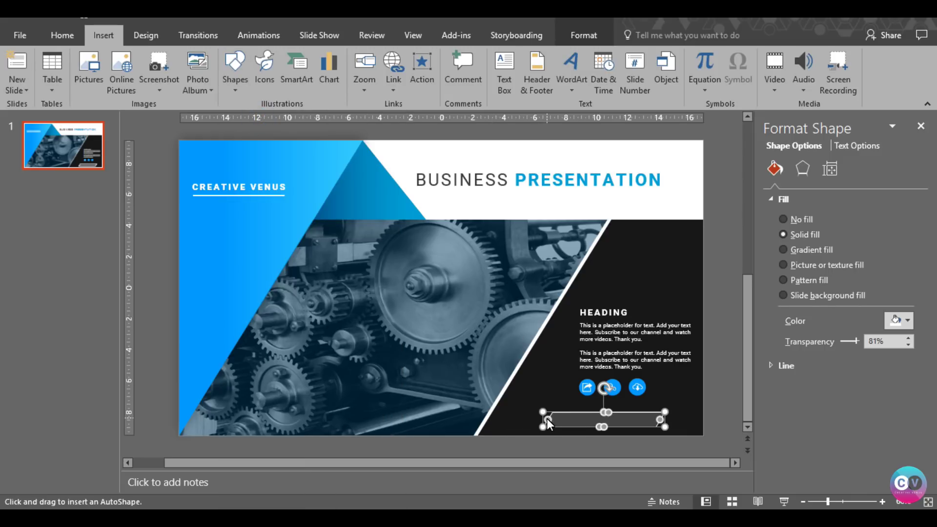
{"action": "left_click_drag", "start_coordinate": [547, 420], "coordinate": [503, 426]}
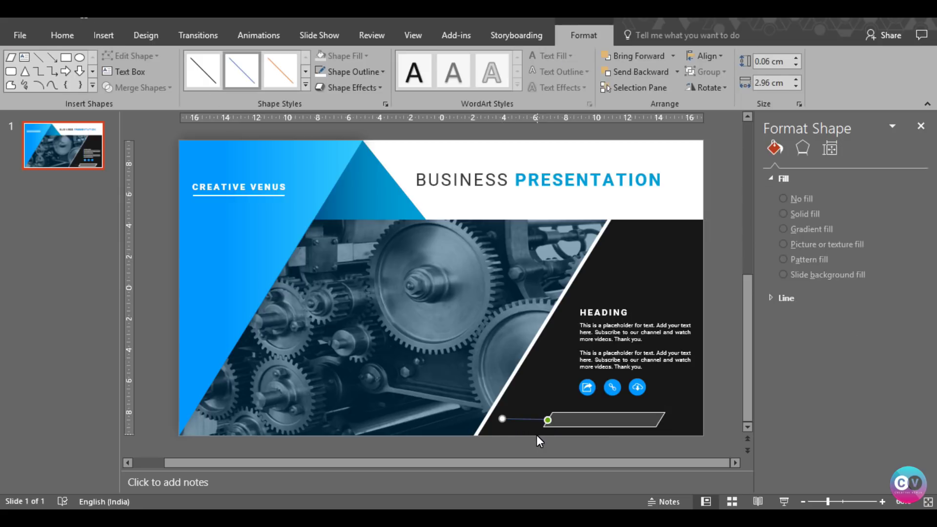
{"action": "key", "text": "Escape"}
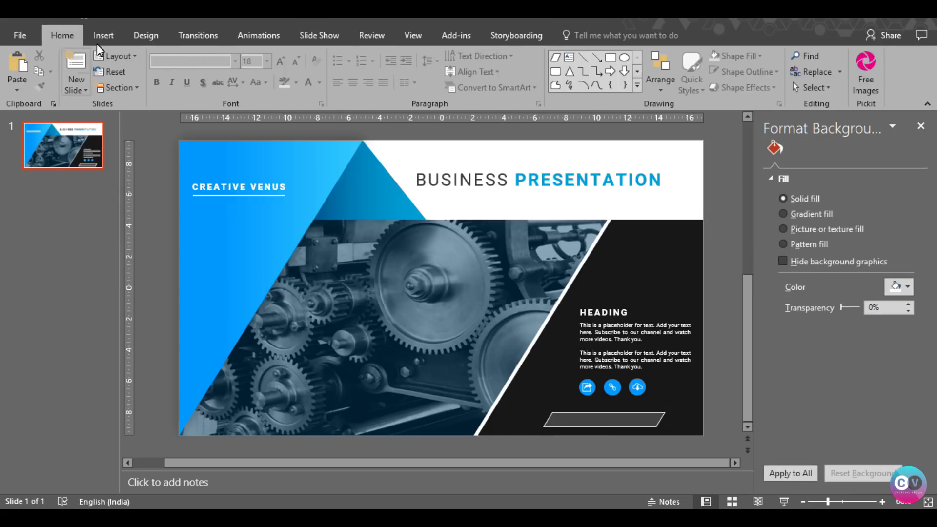
- Draw a 0.5 pt white line from the diagonal stripe to the bar's left end
{"action": "left_click", "coordinate": [103, 35]}
{"action": "left_click", "coordinate": [235, 83]}
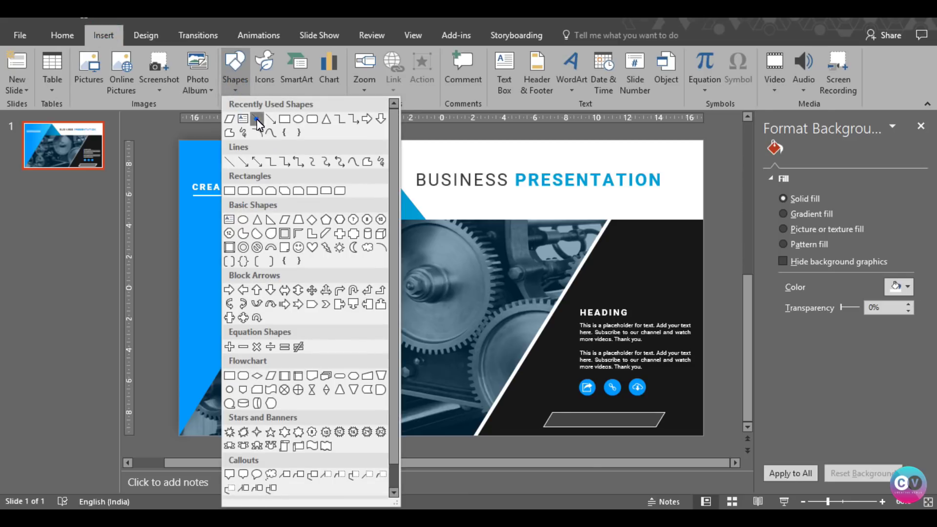
{"action": "left_click", "coordinate": [258, 119]}
{"action": "left_click_drag", "start_coordinate": [544, 419], "coordinate": [497, 426]}
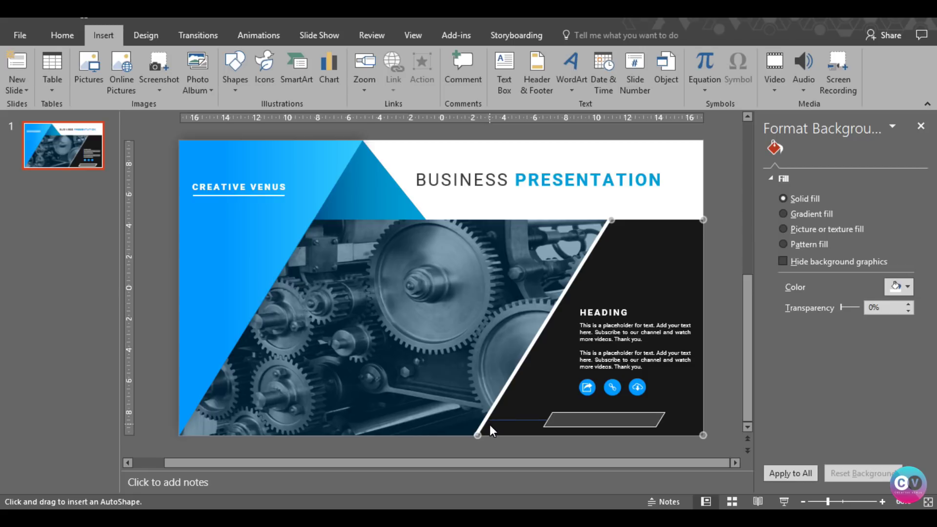
{"action": "left_click_drag", "start_coordinate": [491, 425], "coordinate": [488, 425]}
{"action": "left_click_drag", "start_coordinate": [830, 502], "coordinate": [856, 502]}
{"action": "left_click", "coordinate": [447, 389]}
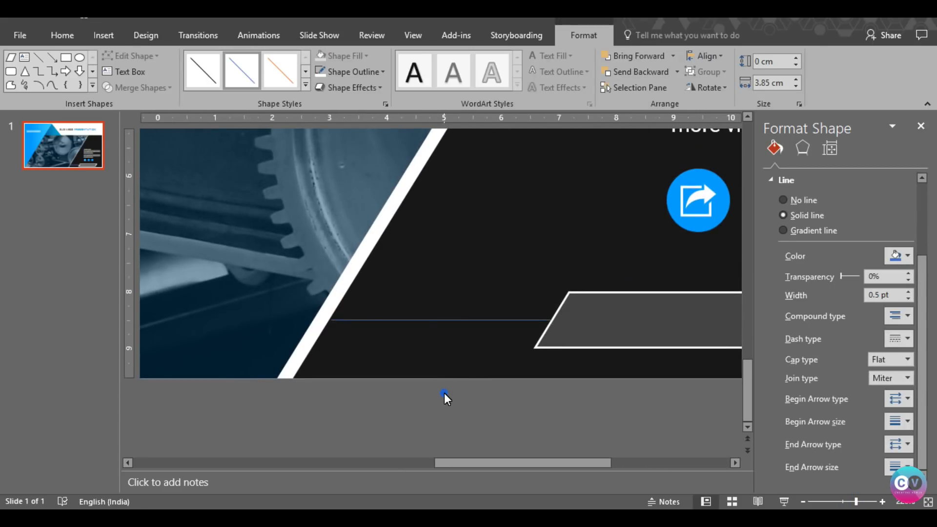
{"action": "left_click", "coordinate": [505, 322]}
{"action": "left_click", "coordinate": [502, 420]}
{"action": "left_click_drag", "start_coordinate": [587, 463], "coordinate": [710, 461]}
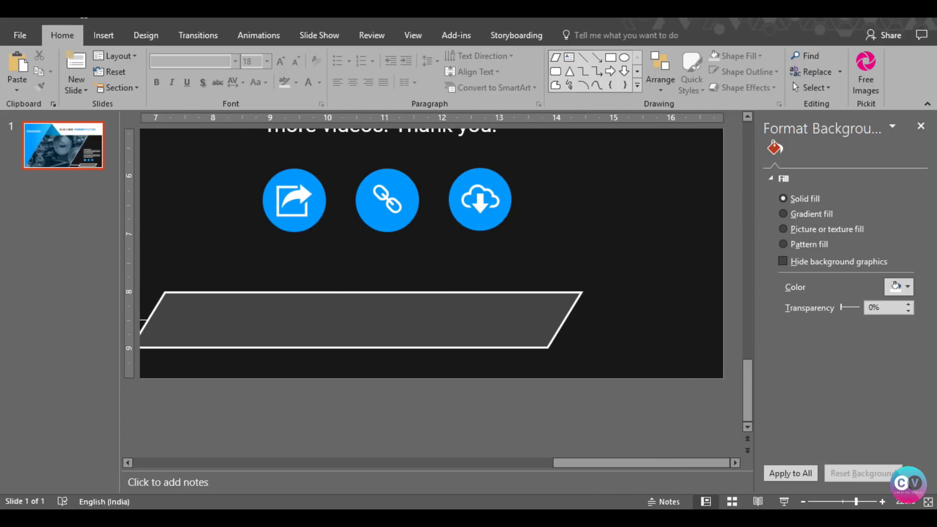
- Draw a line from the button's right corner toward the slide's right edge
{"action": "left_click", "coordinate": [103, 35]}
{"action": "left_click", "coordinate": [235, 78]}
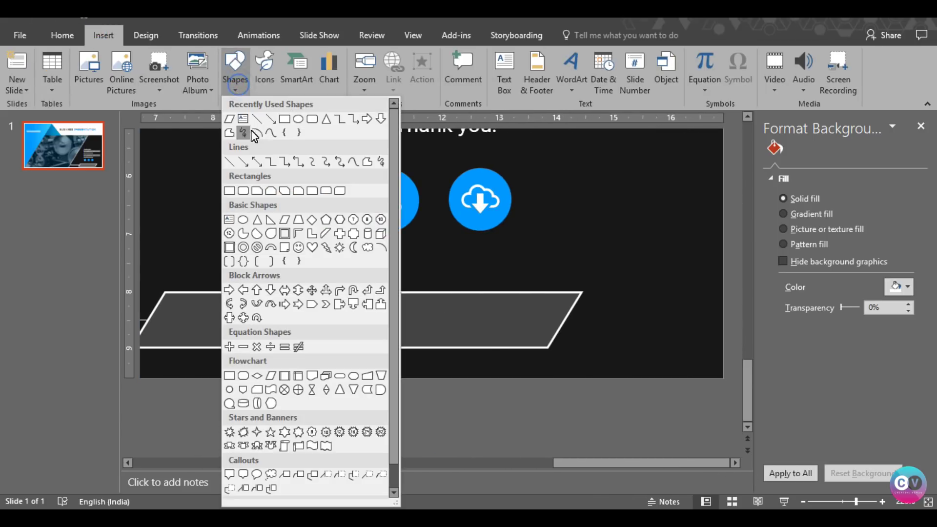
{"action": "left_click", "coordinate": [256, 120]}
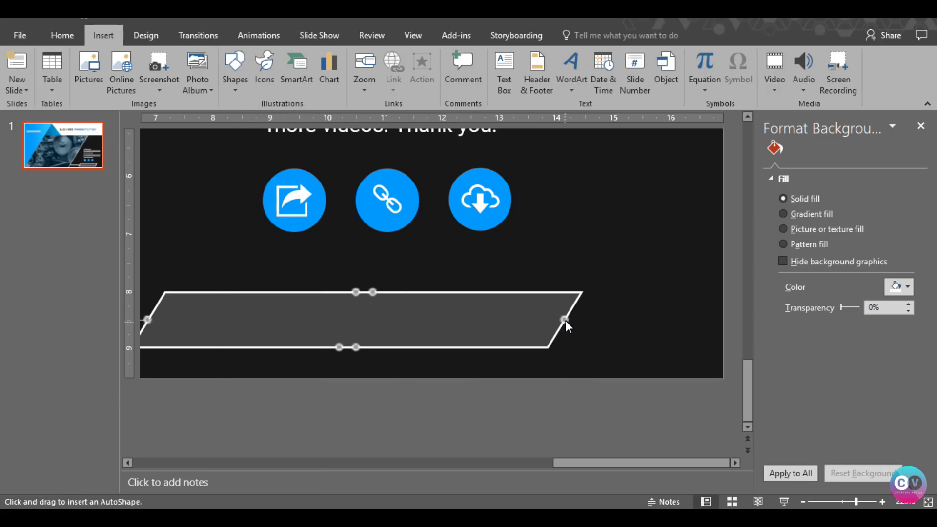
{"action": "mouse_move", "coordinate": [565, 319]}
{"action": "left_mouse_down"}
{"action": "mouse_move", "coordinate": [719, 331]}
{"action": "mouse_move", "coordinate": [727, 342]}
{"action": "left_mouse_up"}
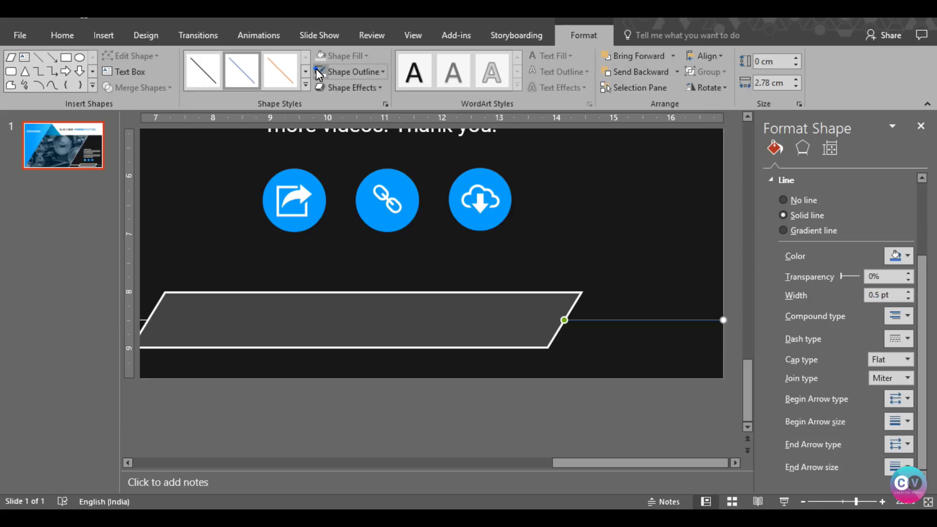
{"action": "left_click_drag", "start_coordinate": [856, 502], "coordinate": [832, 502]}
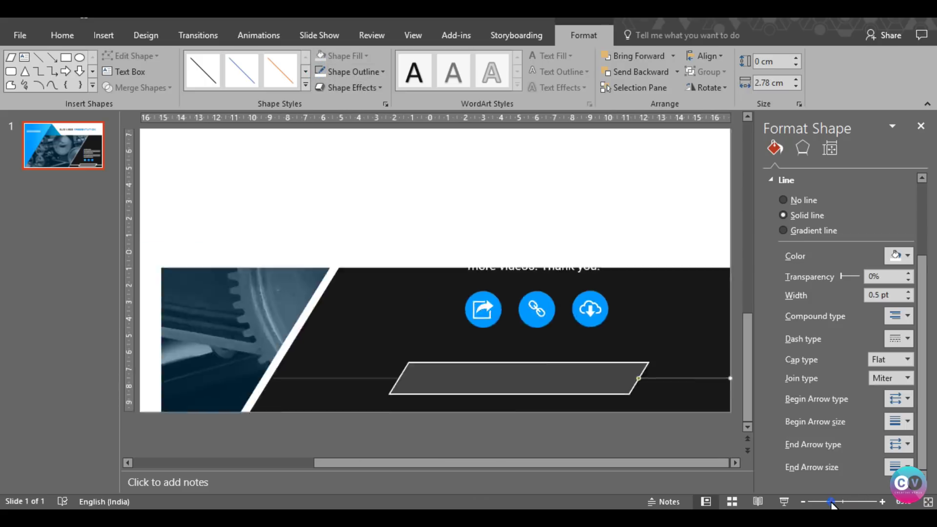
{"action": "left_click", "coordinate": [802, 500]}
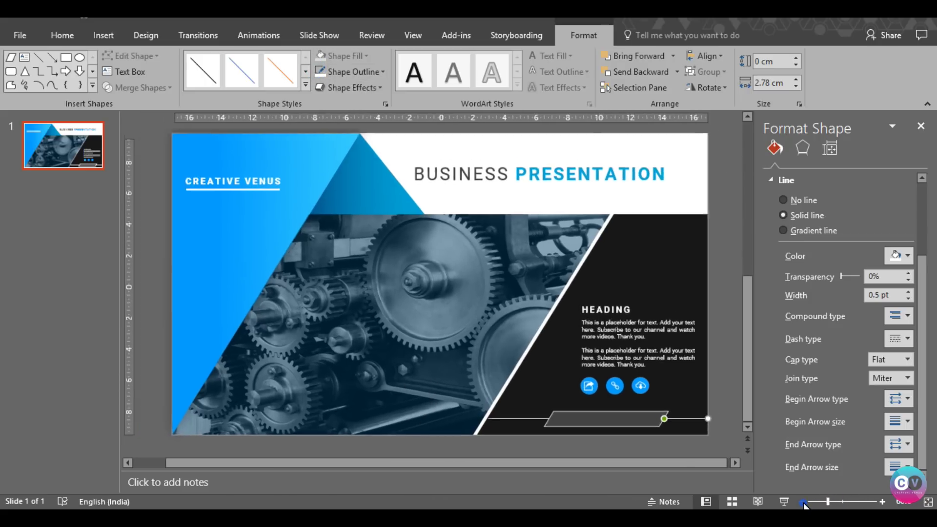
{"action": "left_click", "coordinate": [710, 382]}
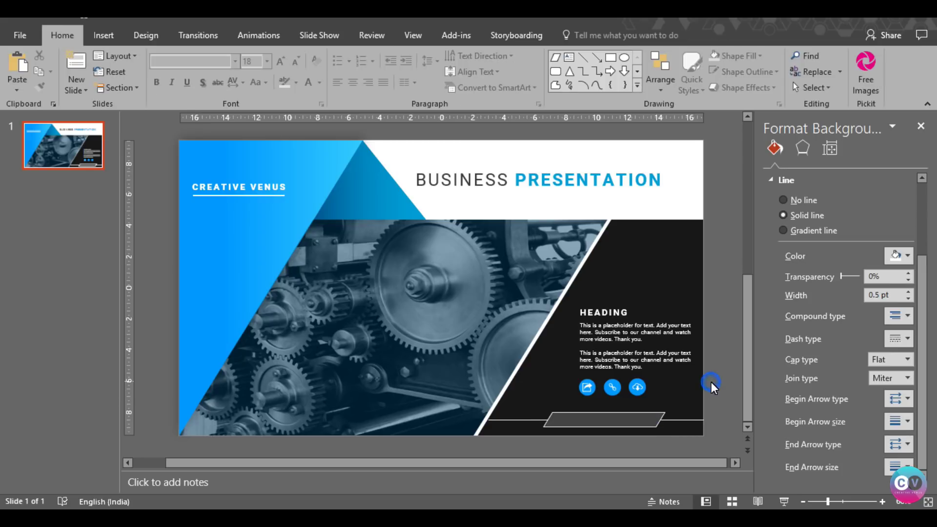
- Nudge the button left and set the right line's end at the slide edge, 3.09 cm long
{"action": "left_click", "coordinate": [604, 426]}
{"action": "key", "text": "Left"}
{"action": "key", "text": "Left"}
{"action": "key", "text": "Left"}
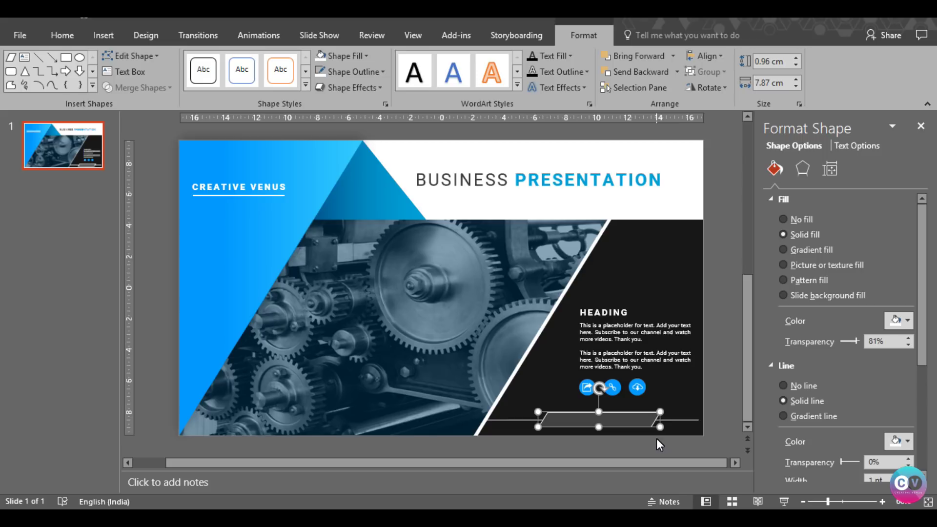
{"action": "left_click", "coordinate": [682, 420]}
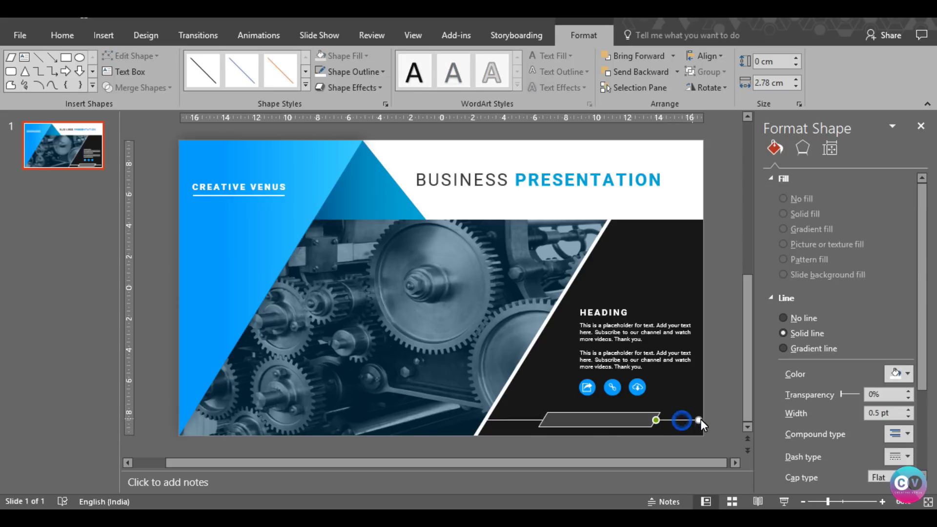
{"action": "left_click", "coordinate": [701, 420]}
{"action": "left_click", "coordinate": [703, 420]}
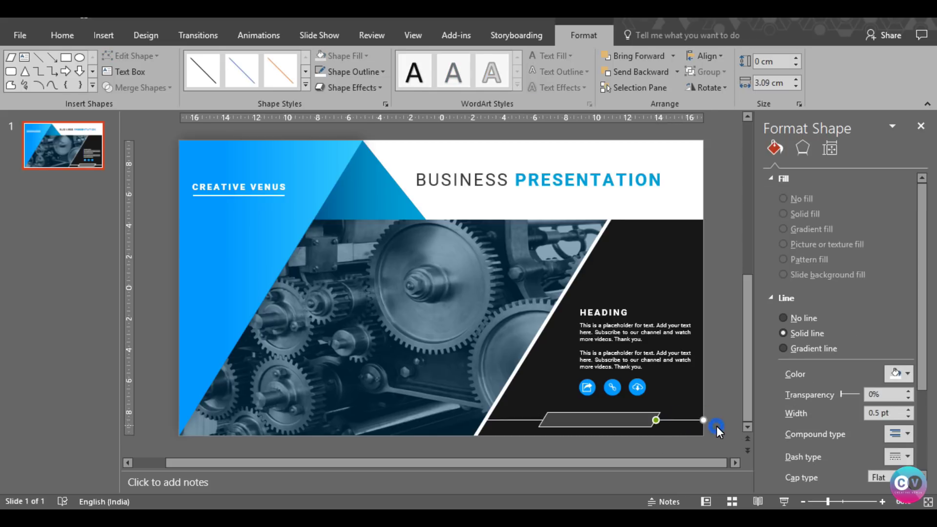
{"action": "left_click", "coordinate": [713, 427]}
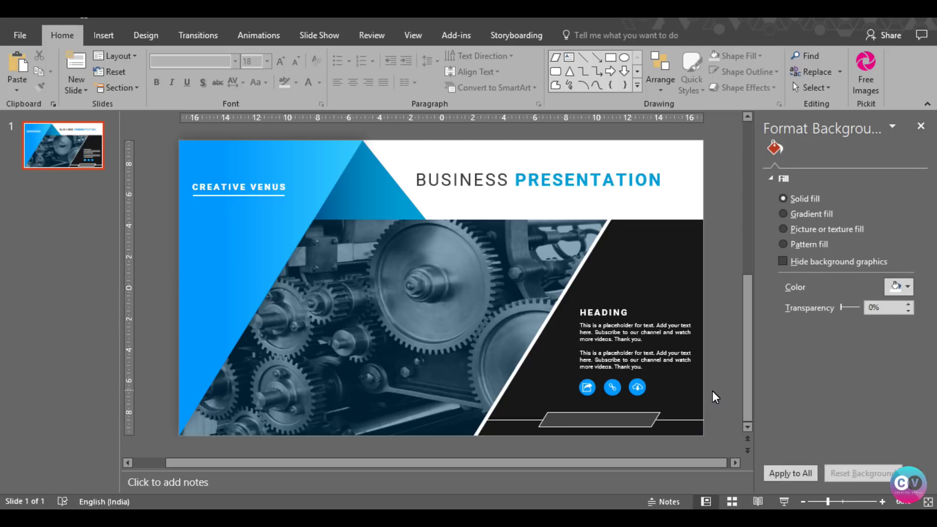
- Type the button label 'Subscribe to our channel' inside the parallelogram
{"action": "left_click", "coordinate": [630, 422]}
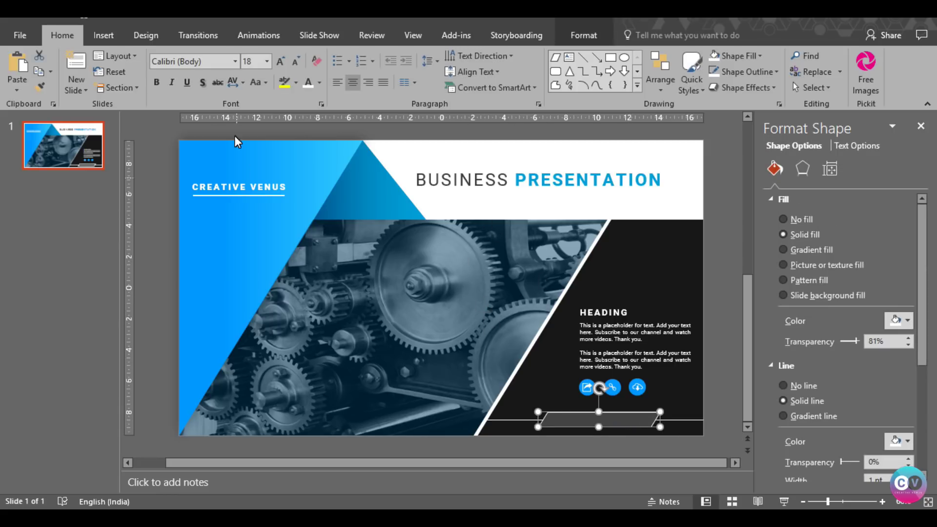
{"action": "left_click", "coordinate": [101, 31]}
{"action": "left_click", "coordinate": [502, 73]}
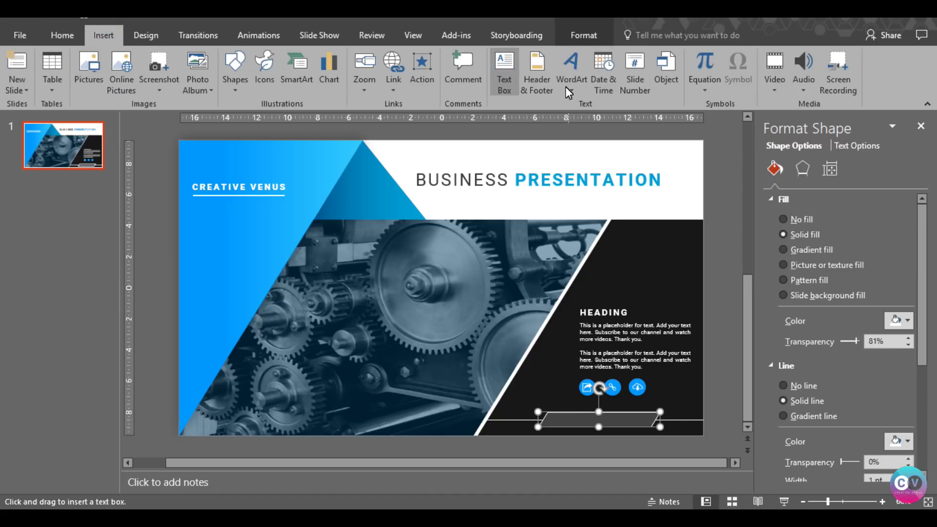
{"action": "left_click", "coordinate": [584, 423]}
{"action": "type", "text": "subs"}
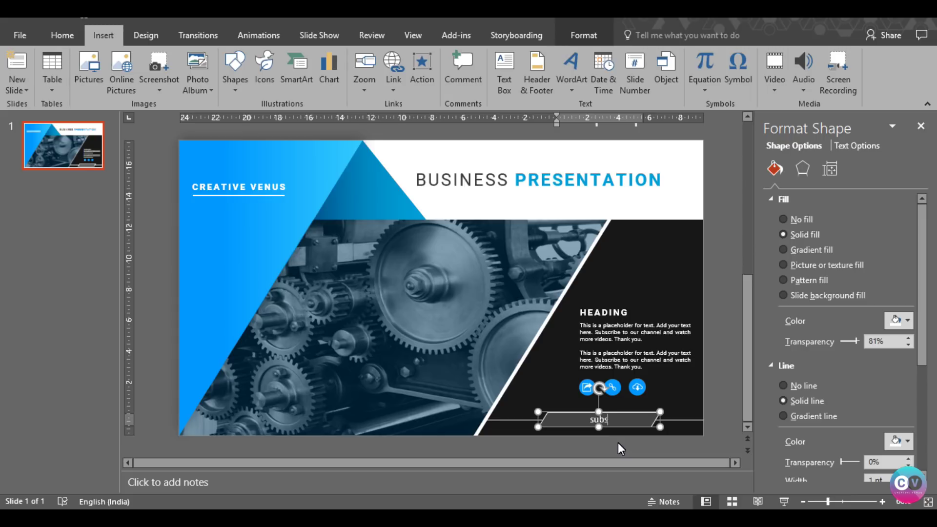
{"action": "type", "text": "cribe"}
{"action": "type", "text": " us"}
{"action": "key", "text": "BackSpace"}
{"action": "key", "text": "BackSpace"}
{"action": "type", "text": "to our channel"}
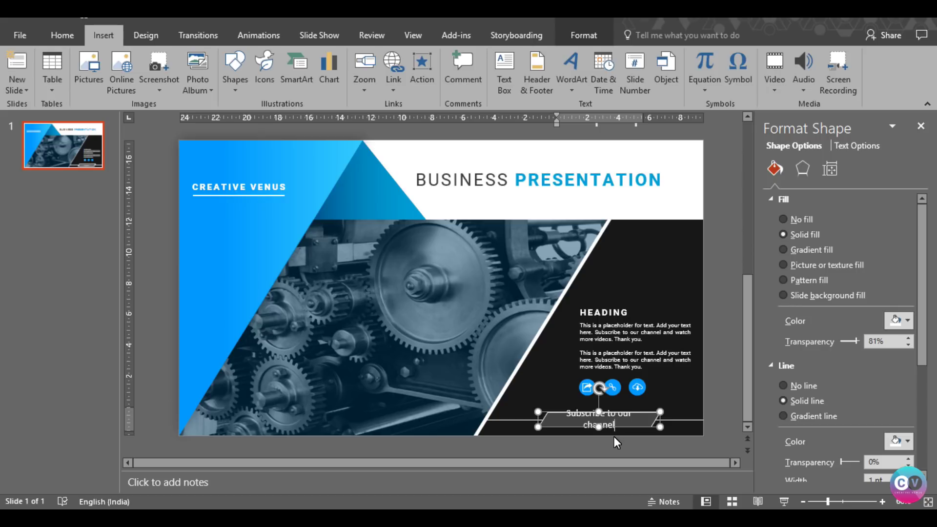
- Set the button text to the Roboto font and reduce its size
{"action": "key", "text": "ctrl+a"}
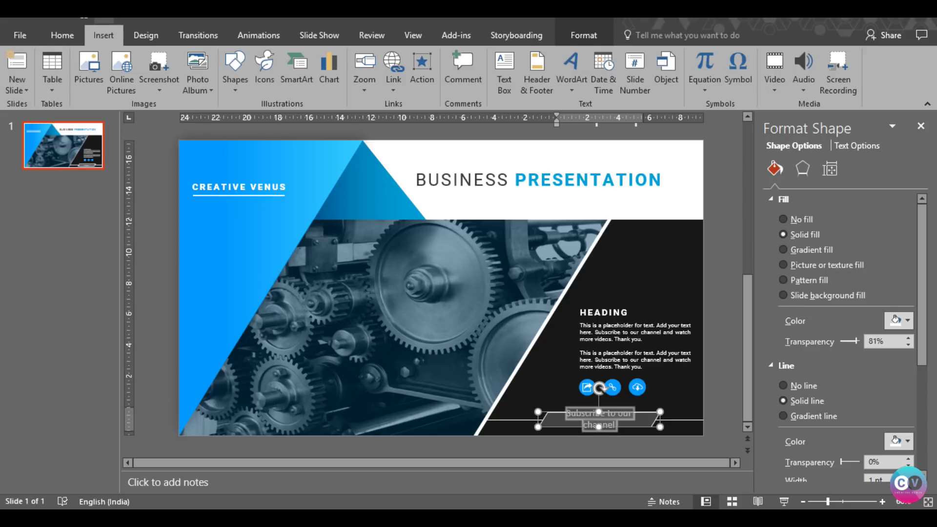
{"action": "left_click", "coordinate": [61, 35]}
{"action": "left_click", "coordinate": [207, 62]}
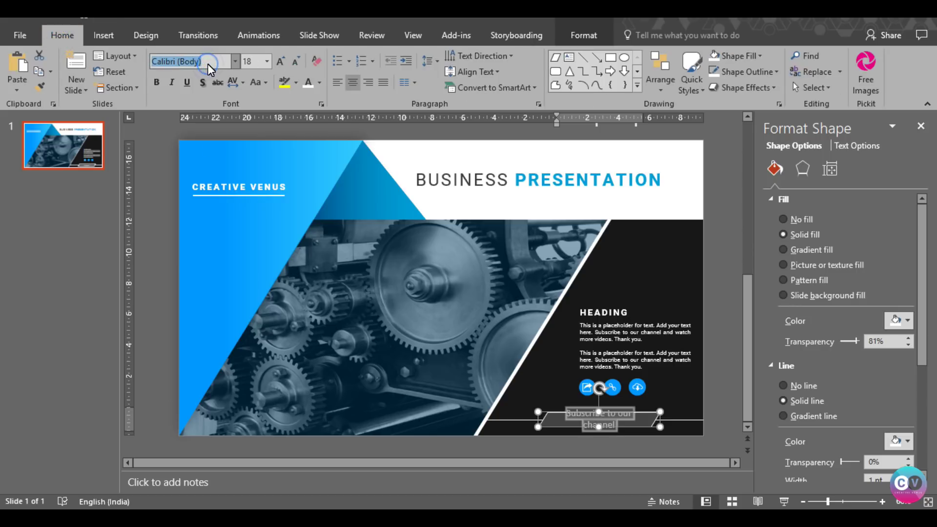
{"action": "type", "text": "Roboto"}
{"action": "key", "text": "Return"}
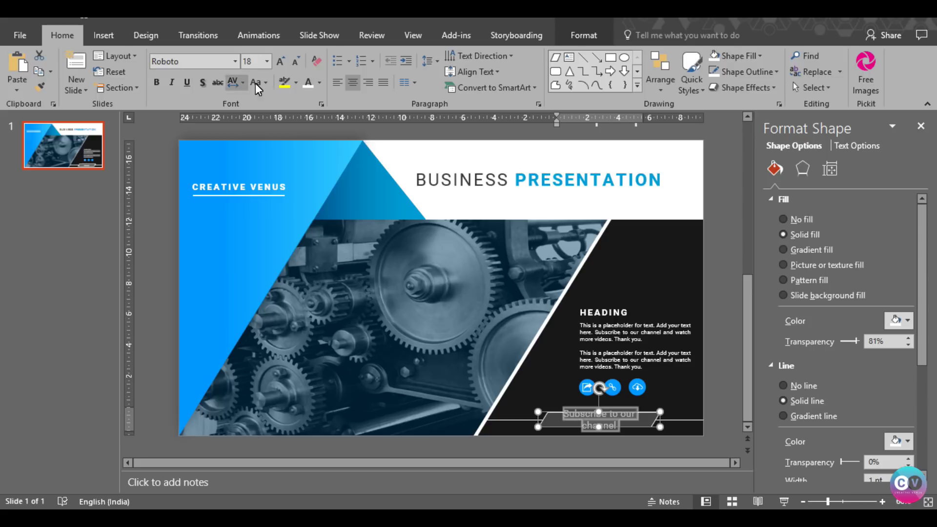
{"action": "left_click", "coordinate": [295, 62]}
{"action": "left_click", "coordinate": [296, 62]}
{"action": "left_click", "coordinate": [296, 62]}
{"action": "left_click", "coordinate": [296, 62]}
{"action": "left_click", "coordinate": [296, 62]}
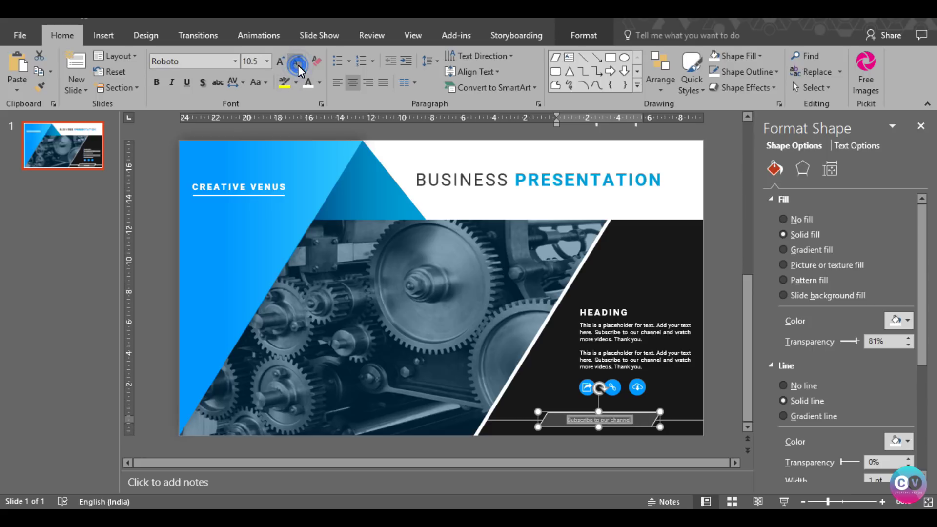
- Make the label UPPERCASE with loose character spacing at 6 pt on one line
{"action": "left_click", "coordinate": [253, 83]}
{"action": "left_click", "coordinate": [289, 133]}
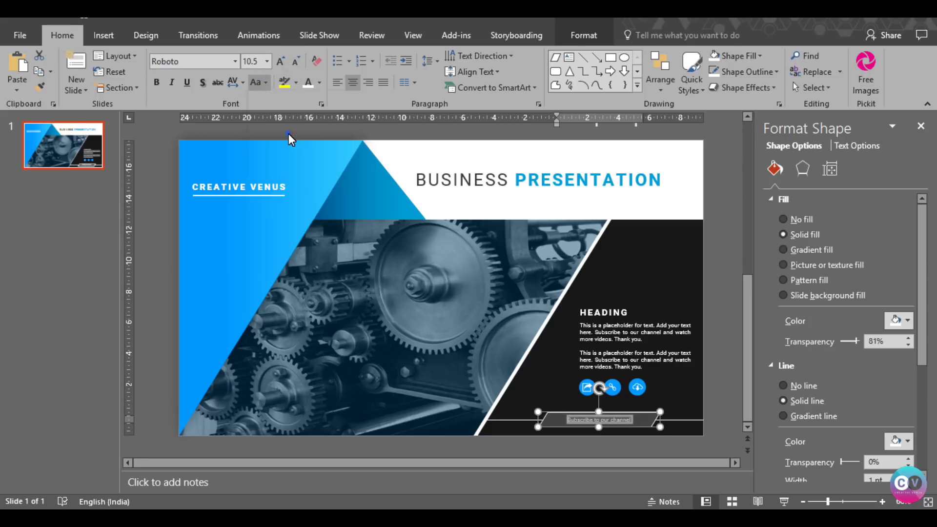
{"action": "left_click", "coordinate": [234, 82]}
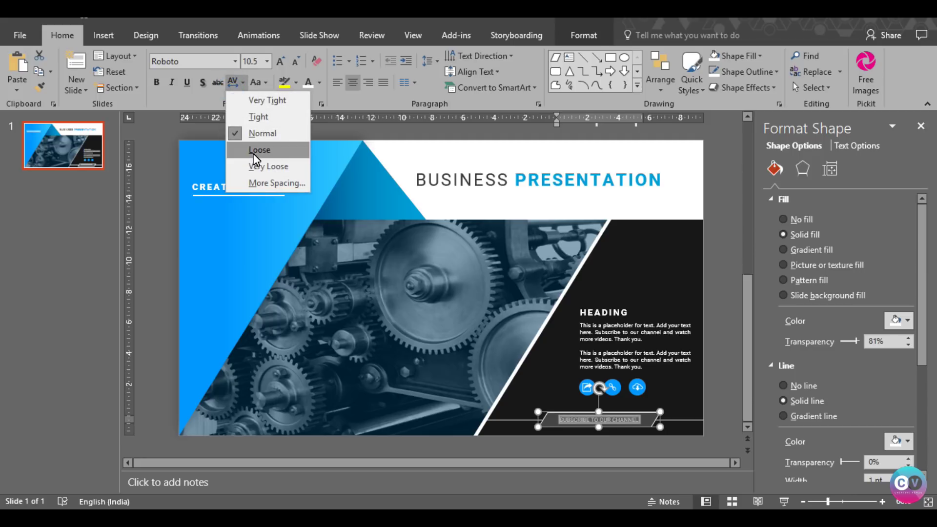
{"action": "left_click", "coordinate": [259, 150]}
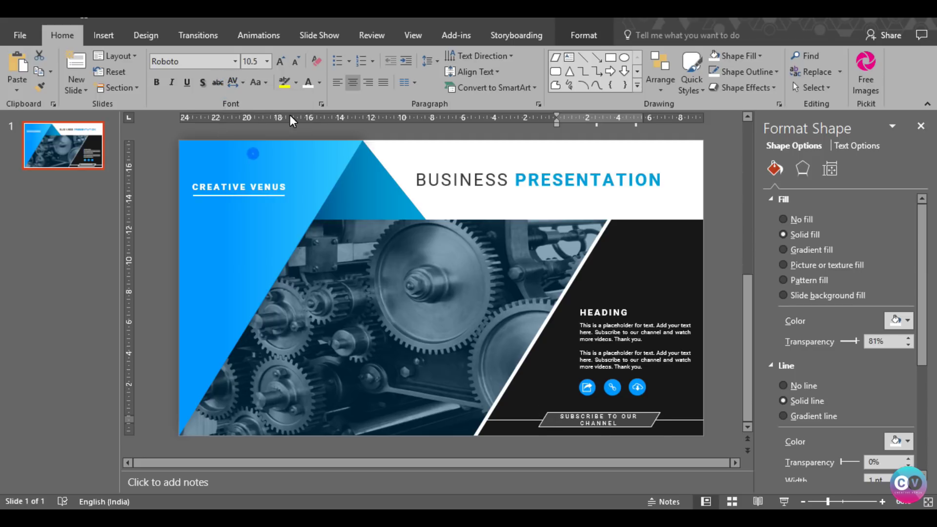
{"action": "left_click", "coordinate": [293, 63]}
{"action": "left_click", "coordinate": [292, 62]}
{"action": "left_click", "coordinate": [293, 63]}
{"action": "left_click", "coordinate": [293, 63]}
{"action": "left_click", "coordinate": [293, 64]}
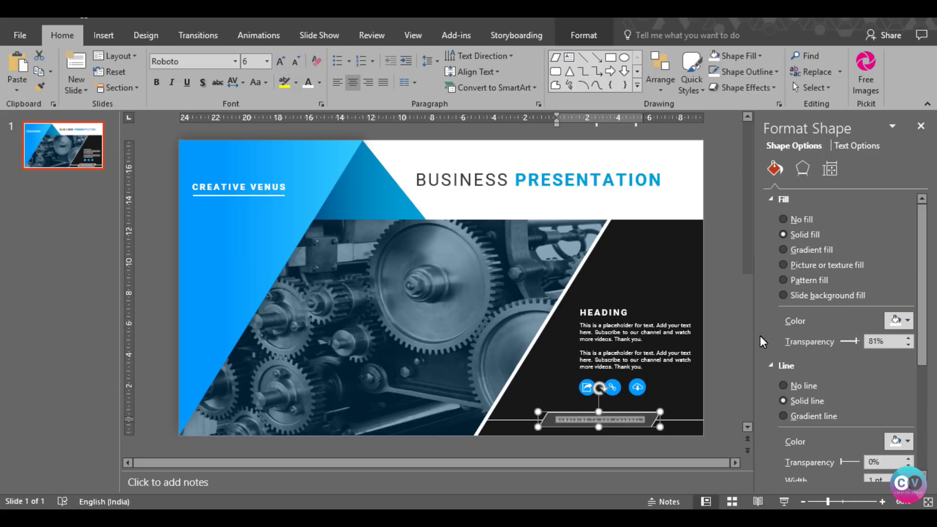
{"action": "left_click", "coordinate": [716, 346]}
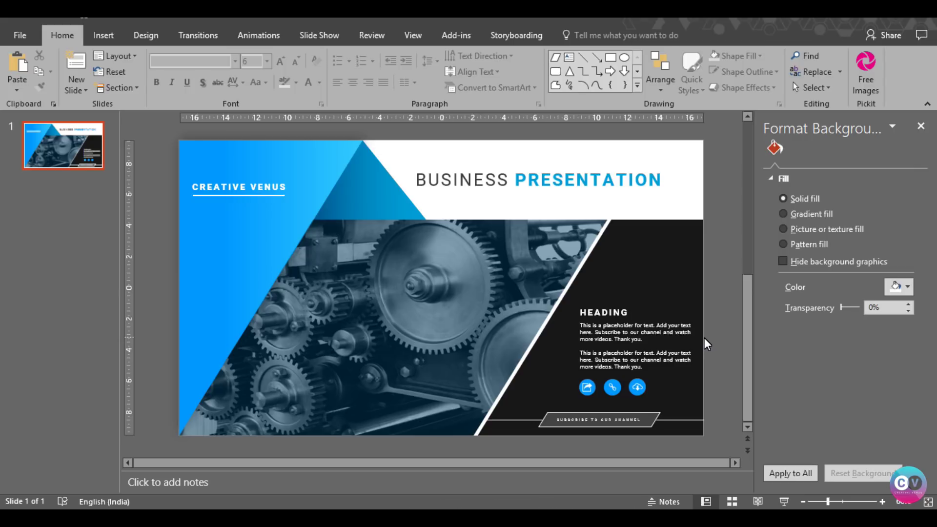
- Insert the hub network icon under CREATIVE VENUS and color it white
{"action": "left_click", "coordinate": [105, 36]}
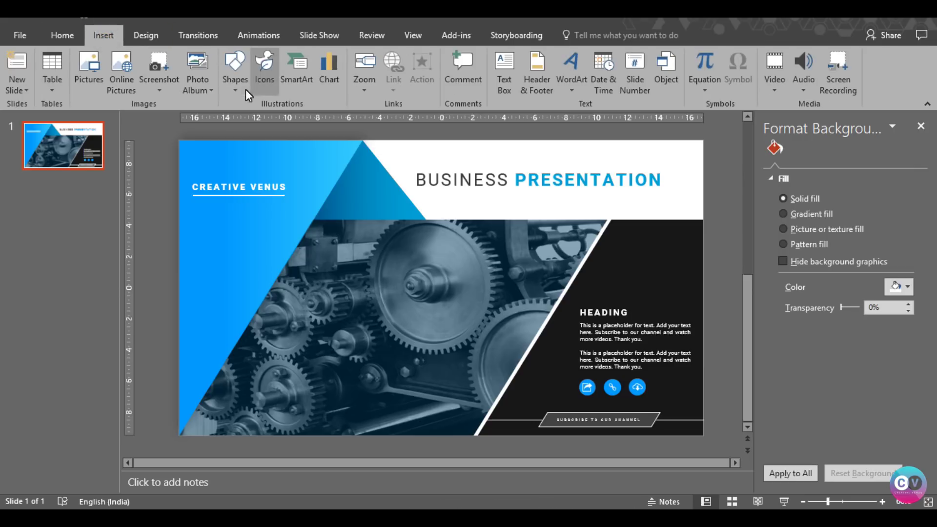
{"action": "left_click", "coordinate": [256, 78]}
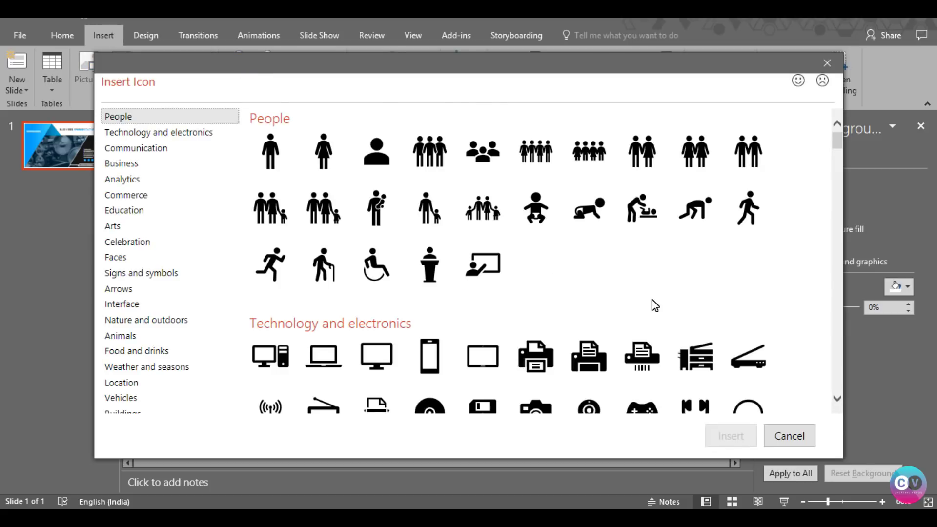
{"action": "scroll", "coordinate": [664, 308], "scroll_direction": "down", "scroll_amount": 3}
{"action": "scroll", "coordinate": [664, 308], "scroll_direction": "down", "scroll_amount": 1}
{"action": "scroll", "coordinate": [664, 310], "scroll_direction": "down", "scroll_amount": 4}
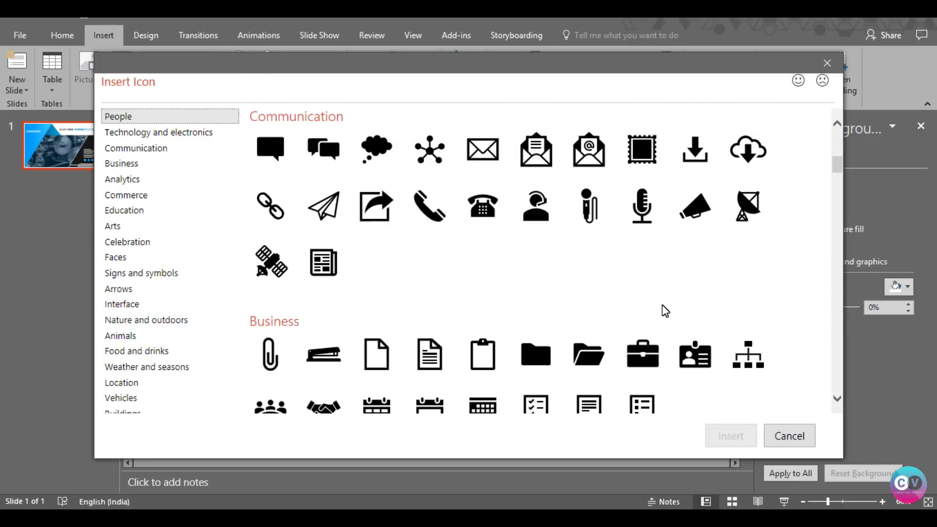
{"action": "scroll", "coordinate": [664, 308], "scroll_direction": "down", "scroll_amount": 2}
{"action": "scroll", "coordinate": [626, 303], "scroll_direction": "up", "scroll_amount": 2}
{"action": "scroll", "coordinate": [629, 303], "scroll_direction": "up", "scroll_amount": 1}
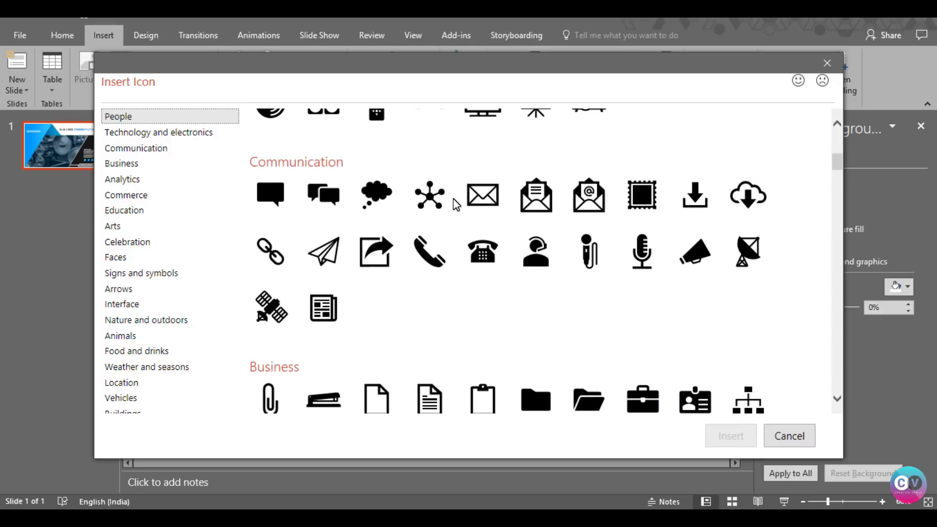
{"action": "left_click", "coordinate": [429, 192]}
{"action": "left_click", "coordinate": [729, 436]}
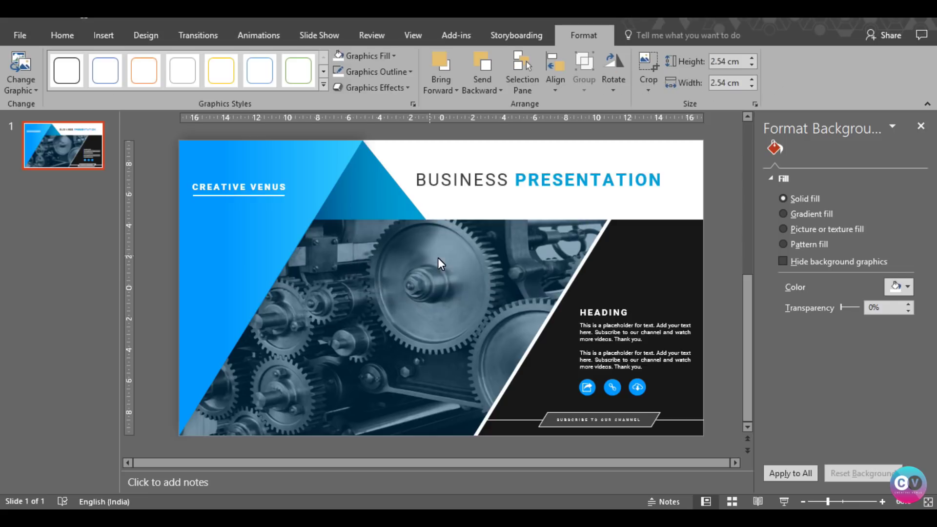
{"action": "left_click_drag", "start_coordinate": [439, 283], "coordinate": [233, 236]}
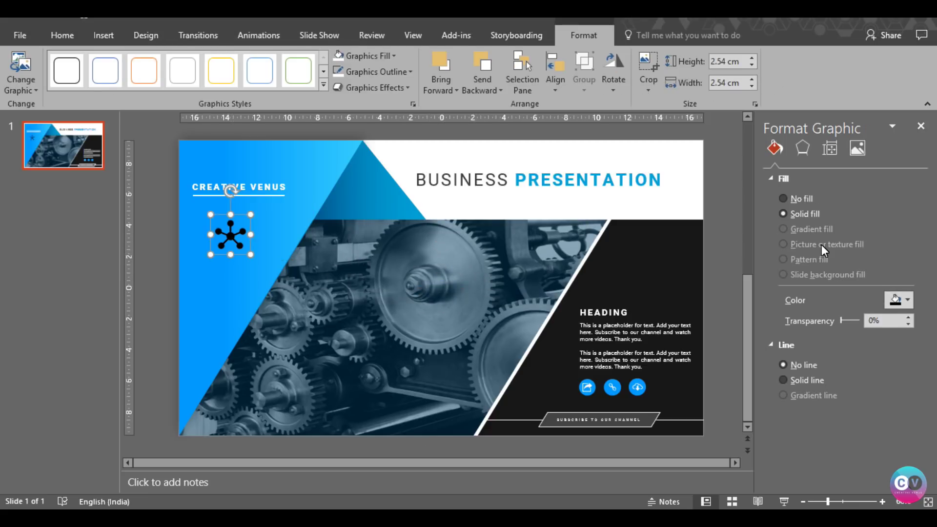
{"action": "left_click", "coordinate": [337, 58]}
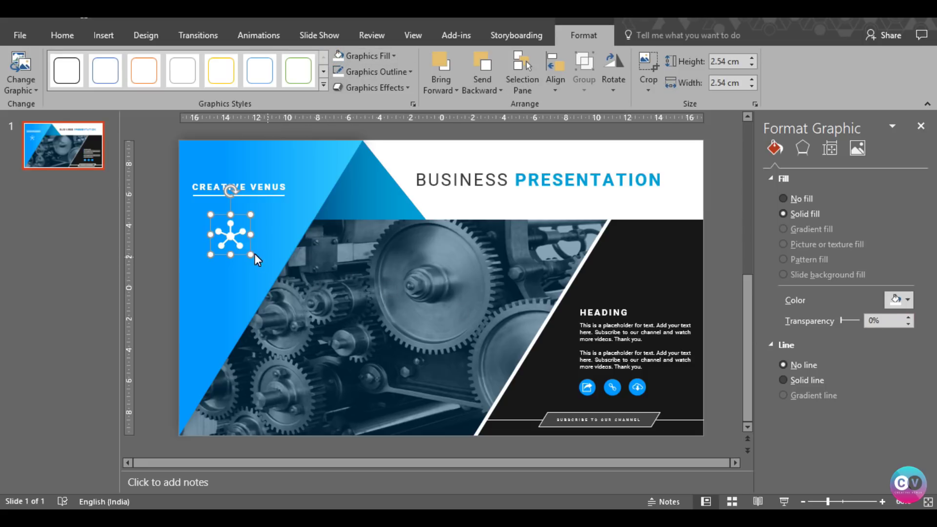
- Duplicate the icon, enlarge the copy to 9.4 cm off the left edge at 85% transparency
{"action": "key", "text": "ctrl+c"}
{"action": "key", "text": "ctrl+v"}
{"action": "mouse_move", "coordinate": [237, 242]}
{"action": "left_mouse_down"}
{"action": "mouse_move", "coordinate": [203, 289]}
{"action": "mouse_move", "coordinate": [330, 403]}
{"action": "left_mouse_up"}
{"action": "left_click_drag", "start_coordinate": [280, 320], "coordinate": [184, 307]}
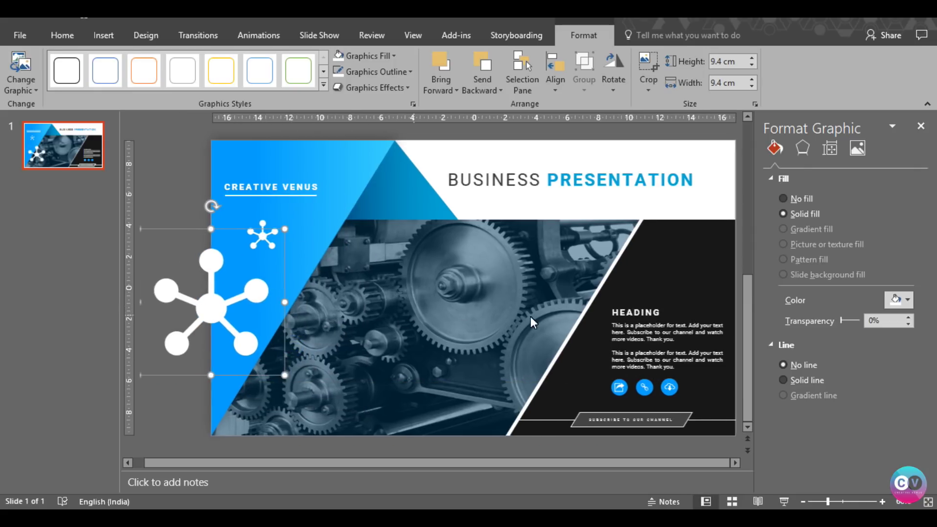
{"action": "left_click_drag", "start_coordinate": [842, 321], "coordinate": [857, 321]}
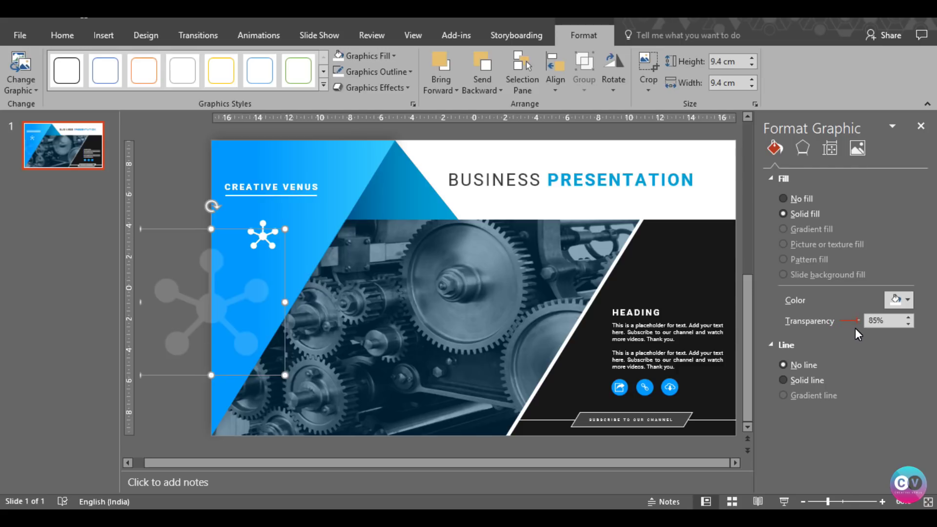
{"action": "left_click", "coordinate": [186, 402]}
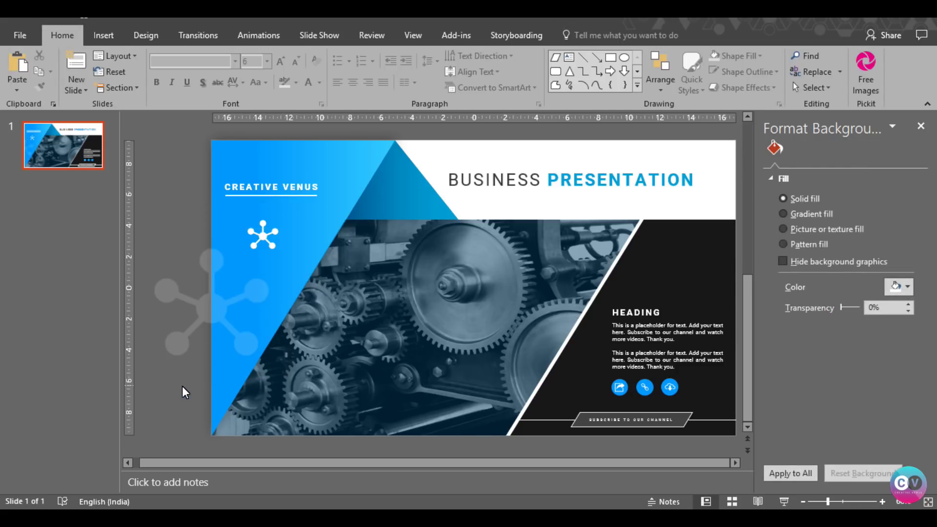
- Draw a rectangle covering the faded network icon's part left of the slide
{"action": "left_click", "coordinate": [98, 37]}
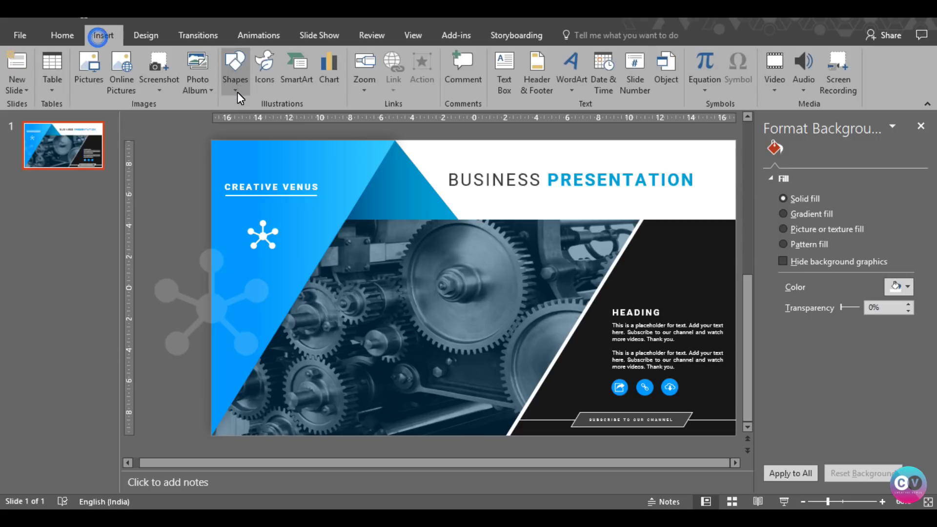
{"action": "left_click", "coordinate": [240, 92]}
{"action": "left_click", "coordinate": [280, 119]}
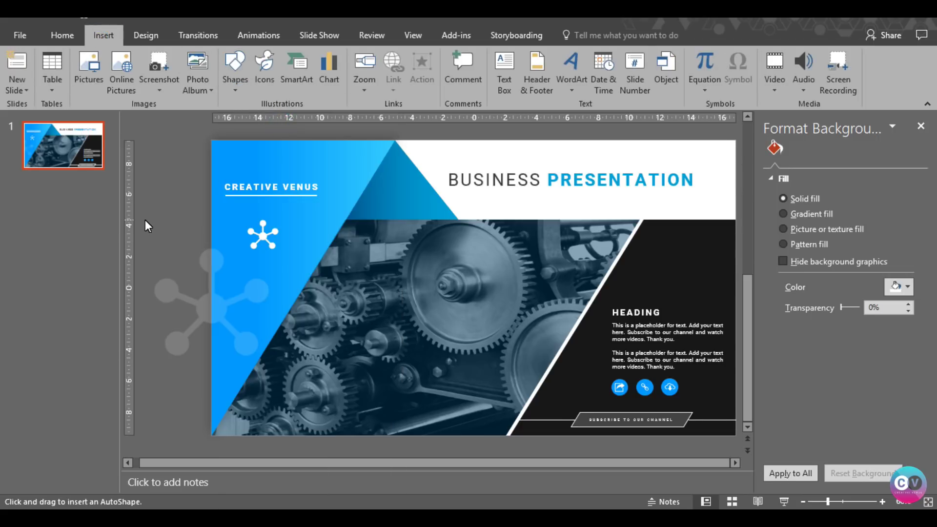
{"action": "left_click_drag", "start_coordinate": [145, 220], "coordinate": [217, 405]}
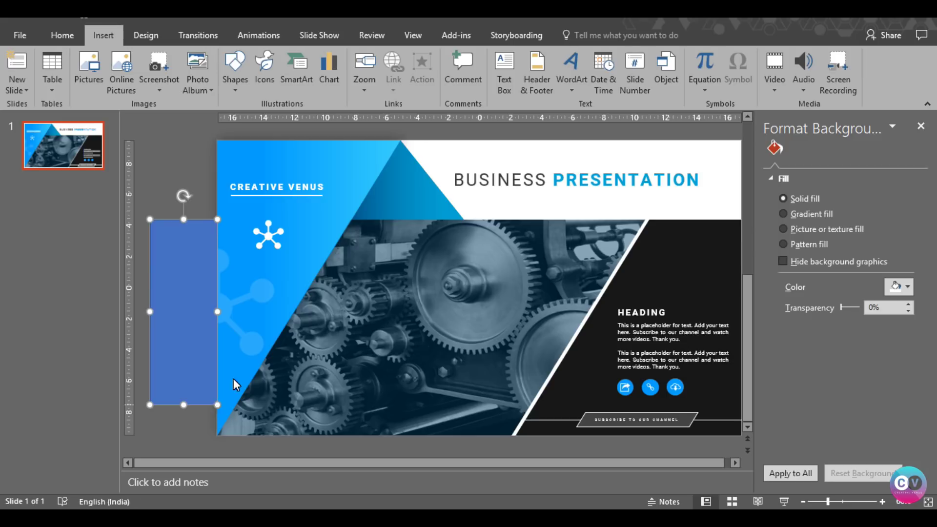
- Subtract the rectangle from the faded icon so it ends flush with the left edge
{"action": "left_click", "coordinate": [250, 353], "text": "shift"}
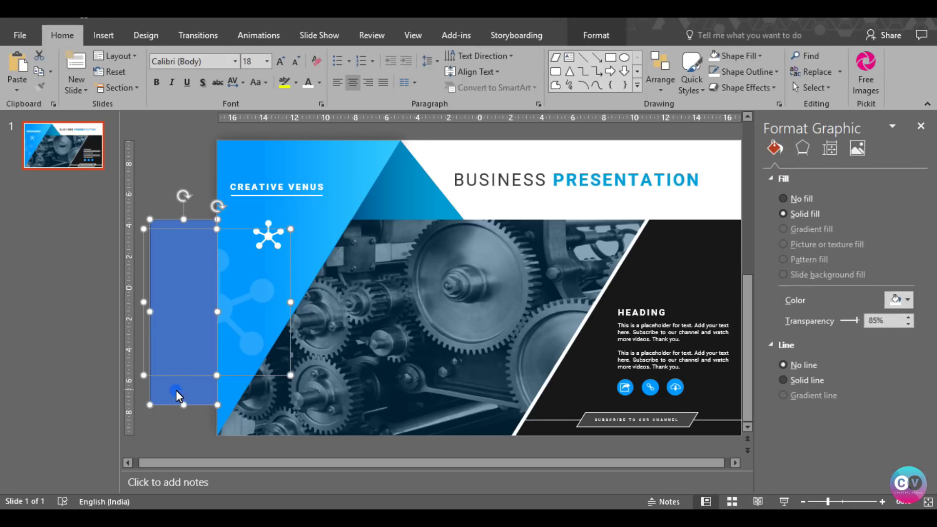
{"action": "left_click", "coordinate": [616, 35]}
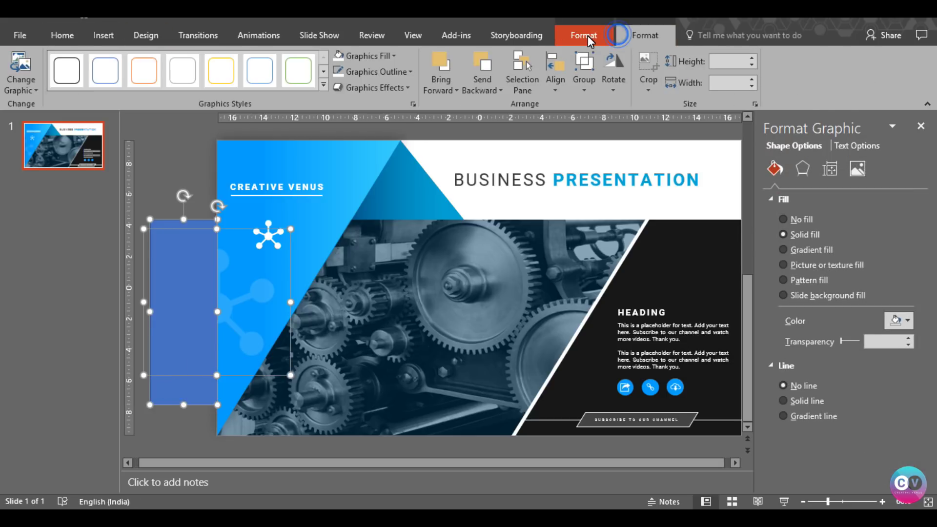
{"action": "left_click", "coordinate": [588, 36]}
{"action": "left_click", "coordinate": [128, 89]}
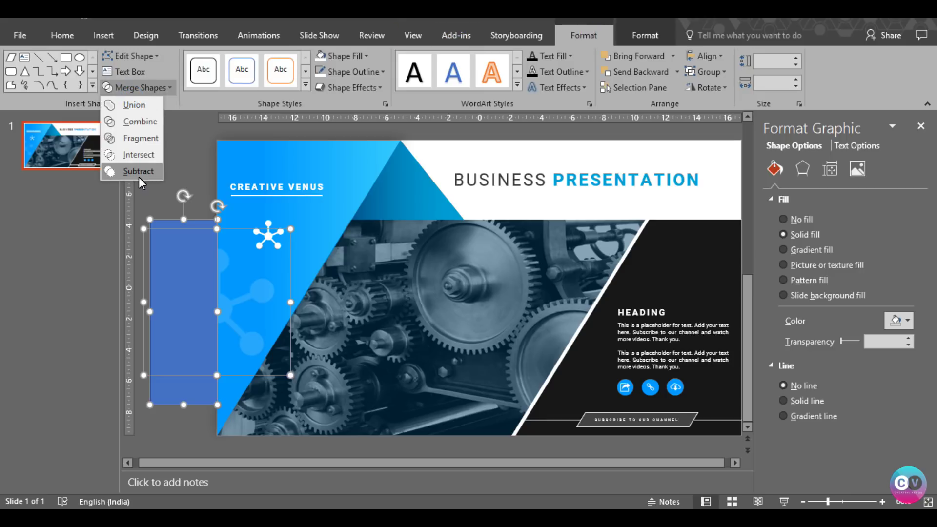
{"action": "left_click", "coordinate": [139, 171]}
{"action": "left_click", "coordinate": [172, 392]}
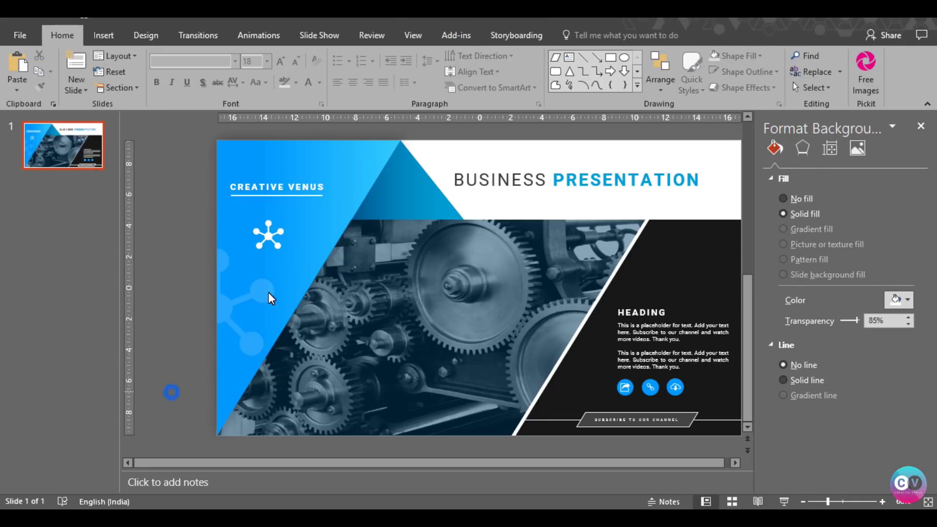
- Centre the small white network icon under CREATIVE VENUS
{"action": "left_click", "coordinate": [268, 233]}
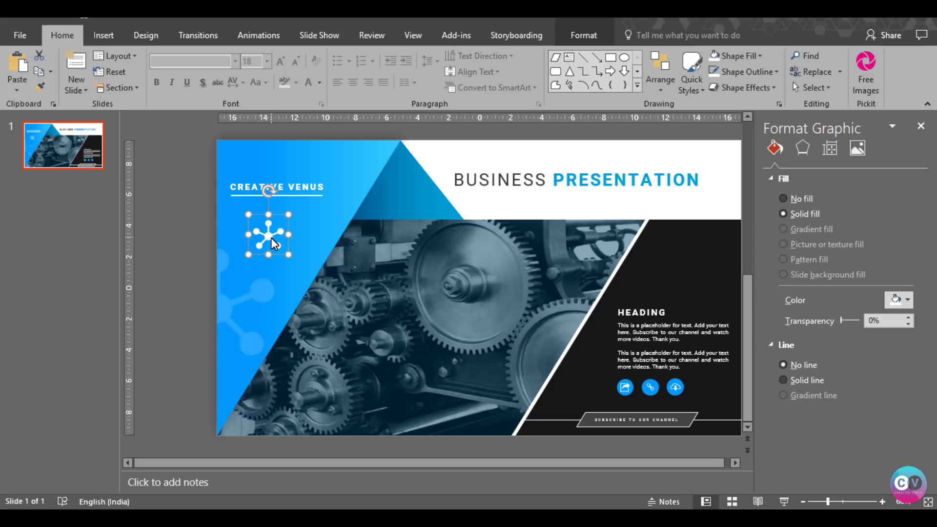
{"action": "key", "text": "Tab"}
{"action": "left_click_drag", "start_coordinate": [272, 223], "coordinate": [259, 279]}
{"action": "left_click_drag", "start_coordinate": [268, 220], "coordinate": [281, 207]}
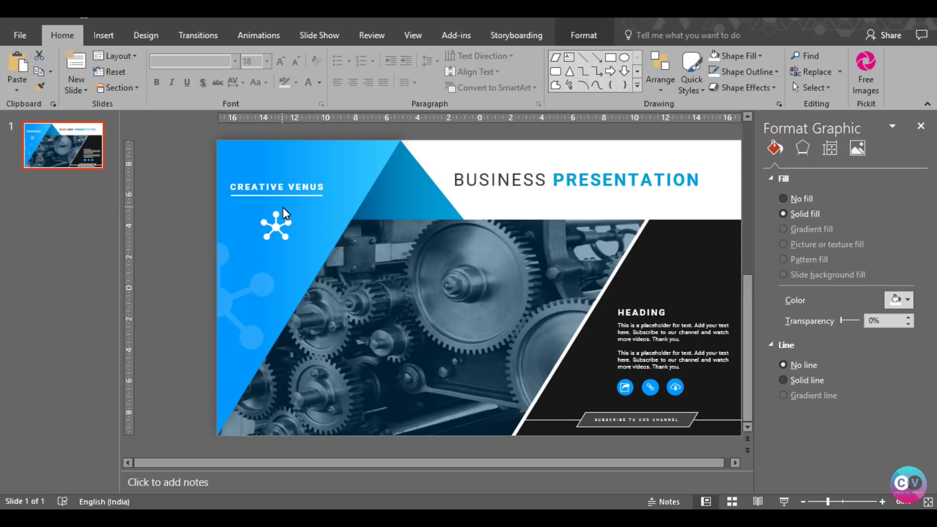
{"action": "left_click_drag", "start_coordinate": [282, 208], "coordinate": [283, 208]}
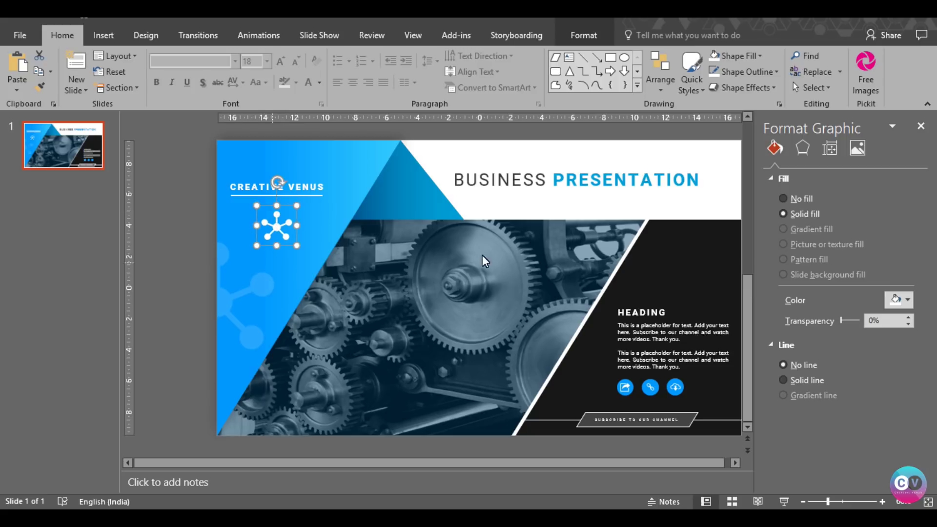
- Give the white icon an outer shadow preset with a heavily softened blur
{"action": "left_click", "coordinate": [811, 151]}
{"action": "left_click", "coordinate": [907, 197]}
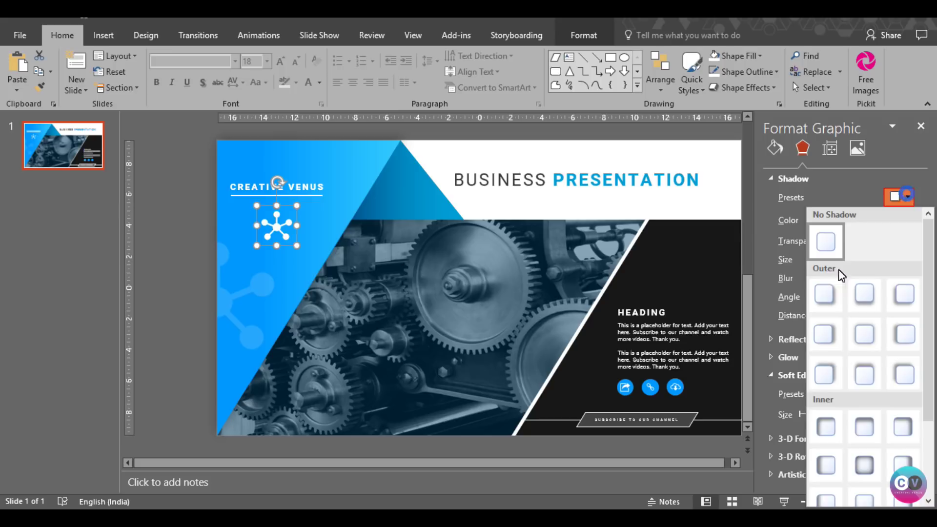
{"action": "left_click", "coordinate": [817, 283]}
{"action": "left_click_drag", "start_coordinate": [833, 281], "coordinate": [847, 277]}
{"action": "left_click", "coordinate": [209, 240]}
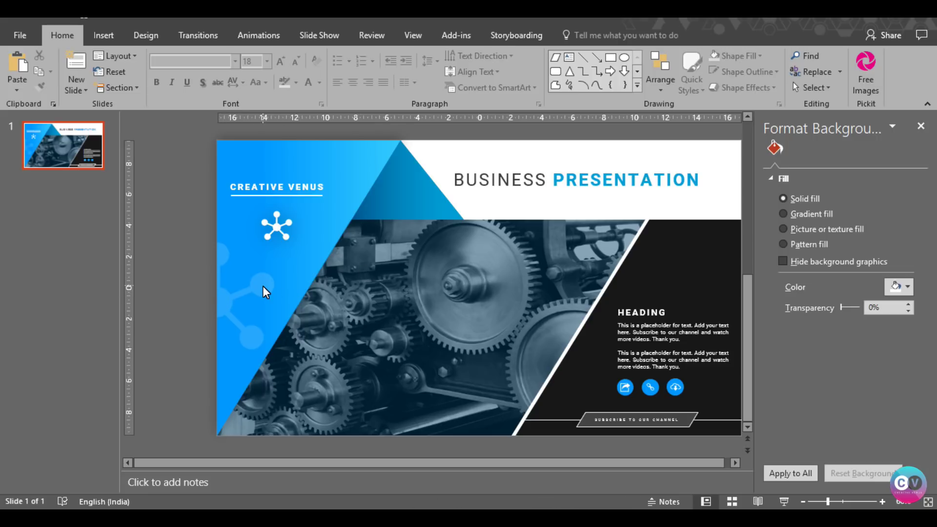
- Duplicate the white network icon and make the copy black
{"action": "left_click", "coordinate": [276, 224]}
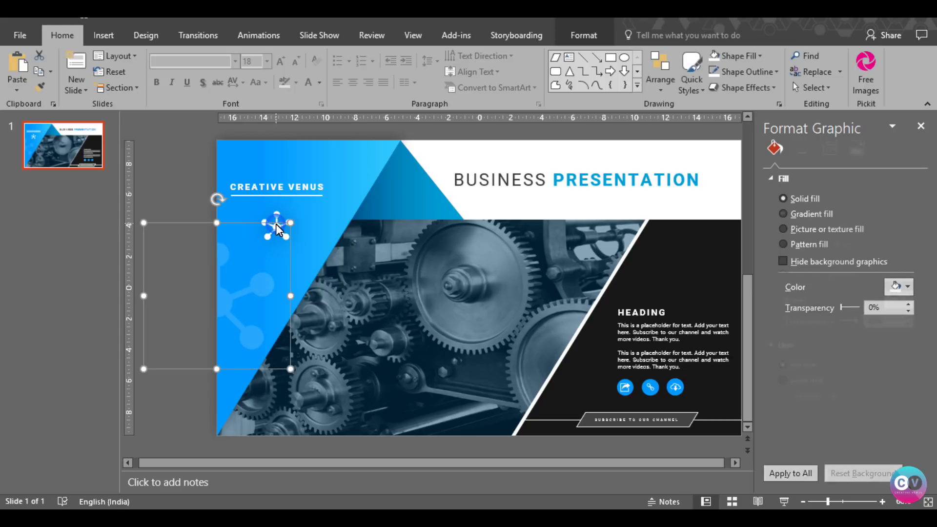
{"action": "key", "text": "ctrl+c"}
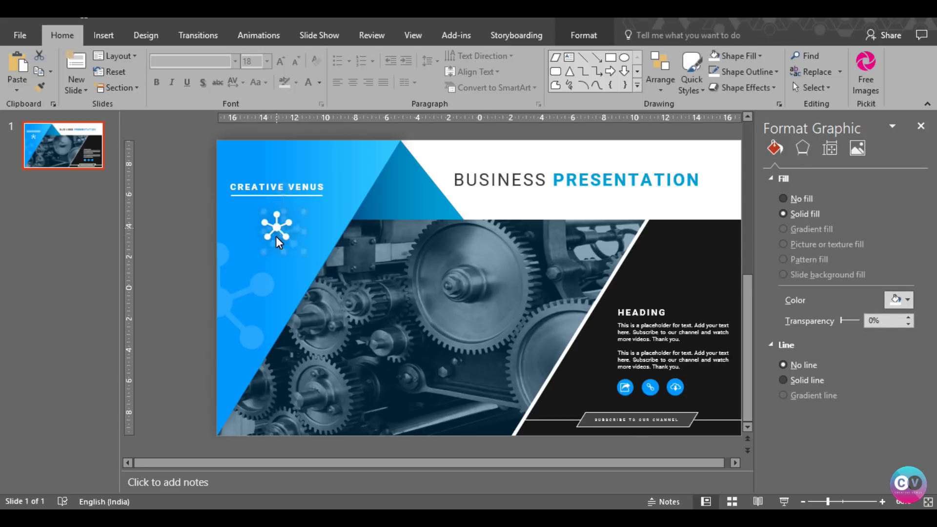
{"action": "key", "text": "ctrl+v"}
{"action": "left_click_drag", "start_coordinate": [277, 236], "coordinate": [546, 237]}
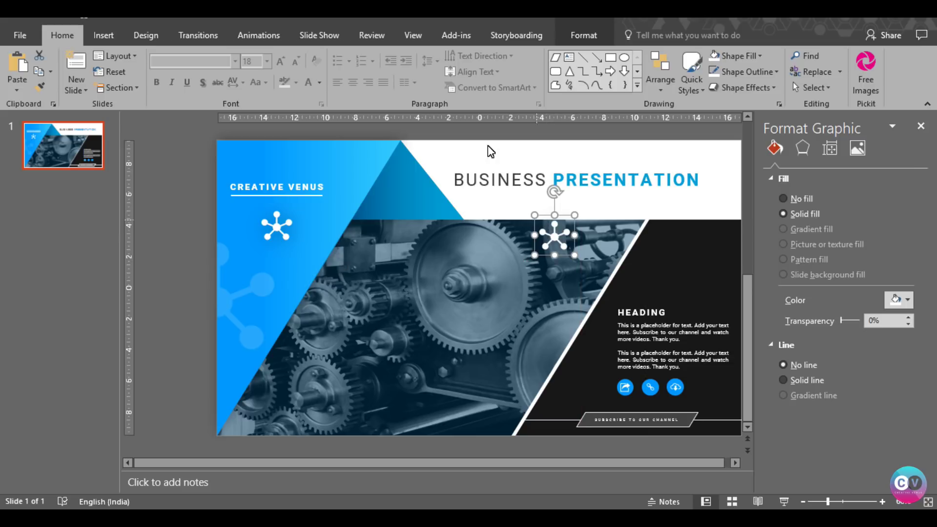
{"action": "left_click", "coordinate": [584, 35]}
{"action": "left_click", "coordinate": [384, 57]}
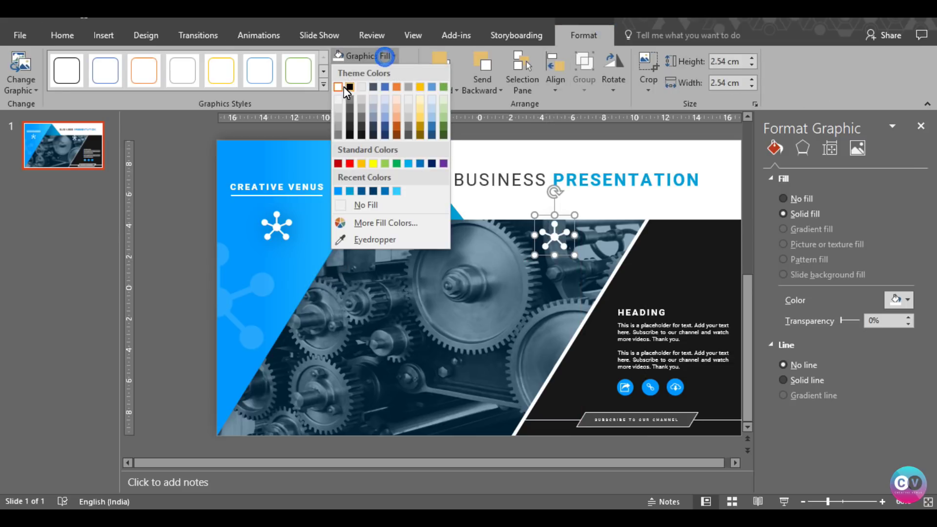
{"action": "left_click", "coordinate": [347, 89]}
- Move the black icon above the title and enlarge it to about 10.23 cm
{"action": "left_click_drag", "start_coordinate": [553, 242], "coordinate": [666, 196]}
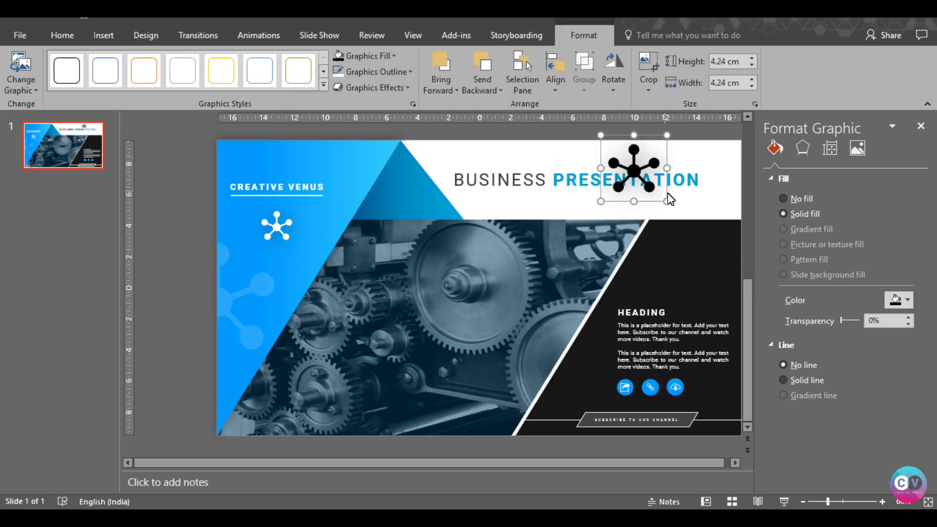
{"action": "left_click_drag", "start_coordinate": [667, 197], "coordinate": [668, 202]}
{"action": "left_click_drag", "start_coordinate": [757, 283], "coordinate": [754, 289]}
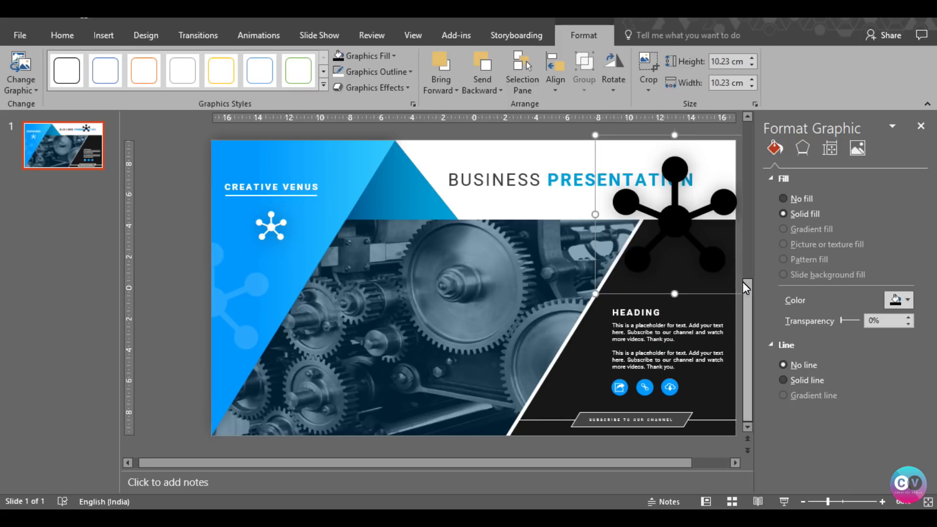
- Position the black icon at the slide's top-right corner and send it to the back
{"action": "left_click", "coordinate": [804, 501]}
{"action": "left_click", "coordinate": [804, 502]}
{"action": "left_click_drag", "start_coordinate": [587, 236], "coordinate": [596, 233]}
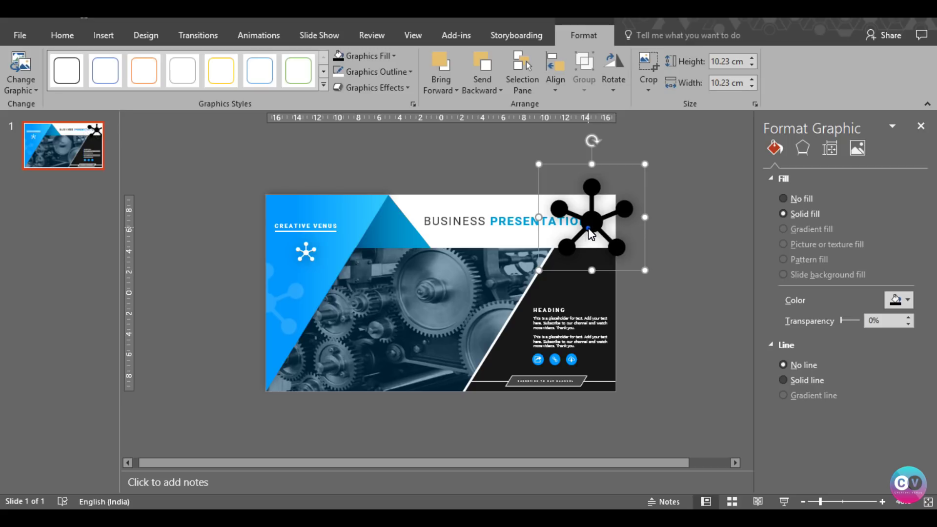
{"action": "left_click_drag", "start_coordinate": [591, 234], "coordinate": [591, 228]}
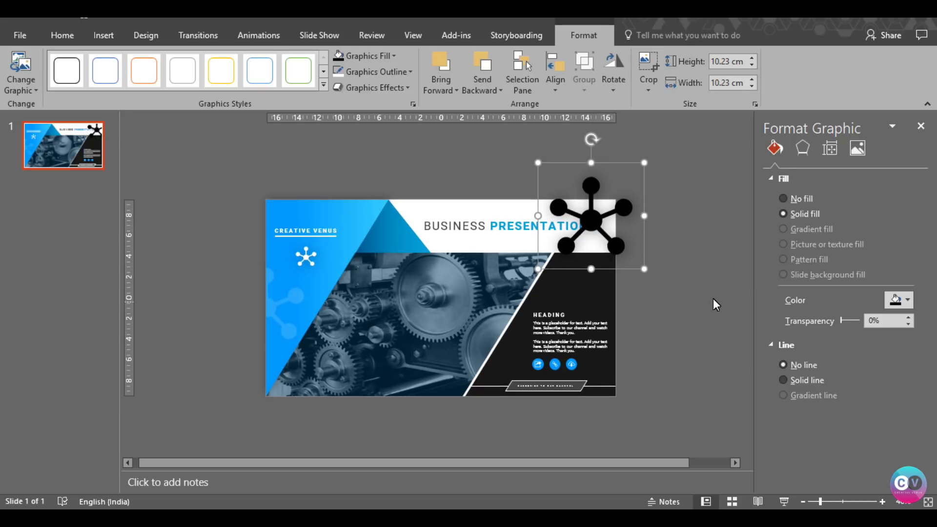
{"action": "right_click", "coordinate": [599, 222]}
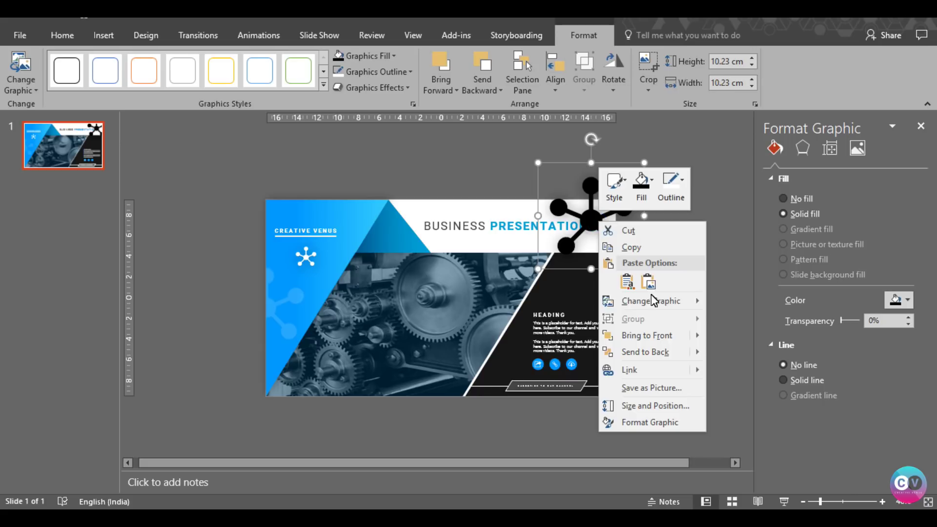
{"action": "left_click", "coordinate": [664, 347]}
{"action": "left_click", "coordinate": [700, 277]}
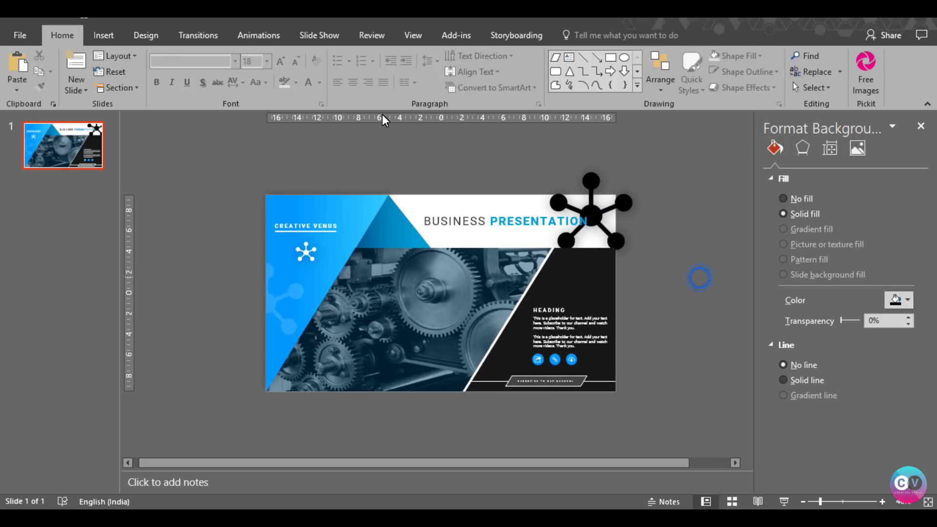
- Cut away the network icon's part above the slide using a subtracted rectangle
{"action": "left_click", "coordinate": [104, 35]}
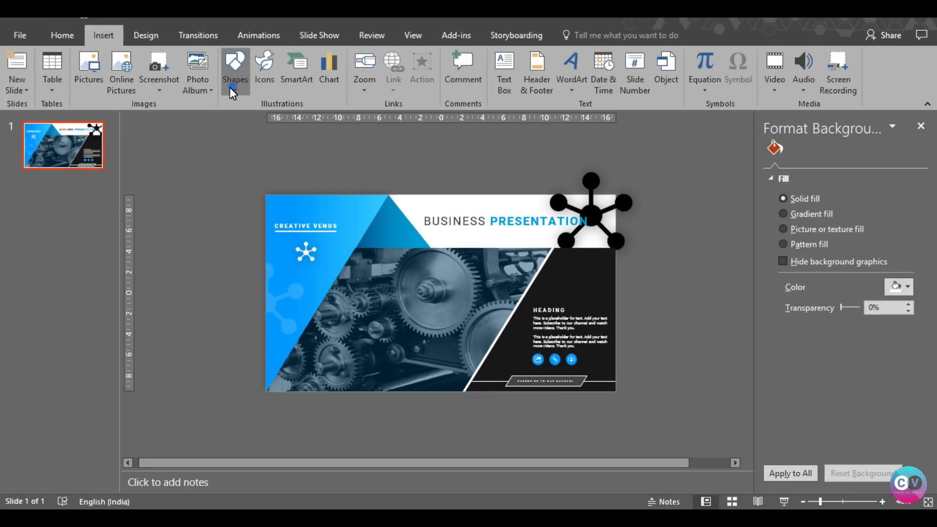
{"action": "left_click", "coordinate": [233, 91]}
{"action": "left_click", "coordinate": [279, 120]}
{"action": "left_click_drag", "start_coordinate": [614, 191], "coordinate": [664, 197]}
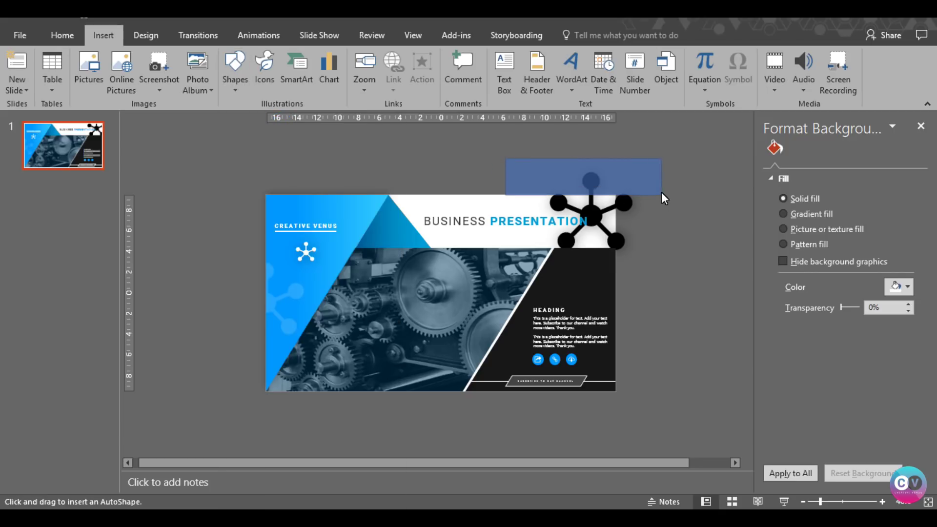
{"action": "left_click", "coordinate": [627, 210]}
{"action": "left_click", "coordinate": [646, 195], "text": "shift"}
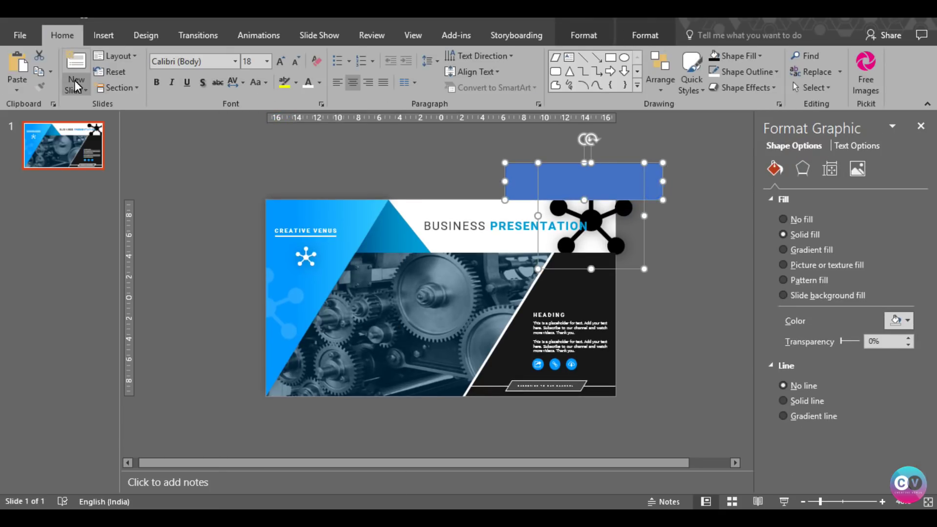
{"action": "left_click", "coordinate": [584, 35]}
{"action": "left_click", "coordinate": [139, 88]}
{"action": "left_click", "coordinate": [134, 172]}
{"action": "left_click", "coordinate": [674, 259]}
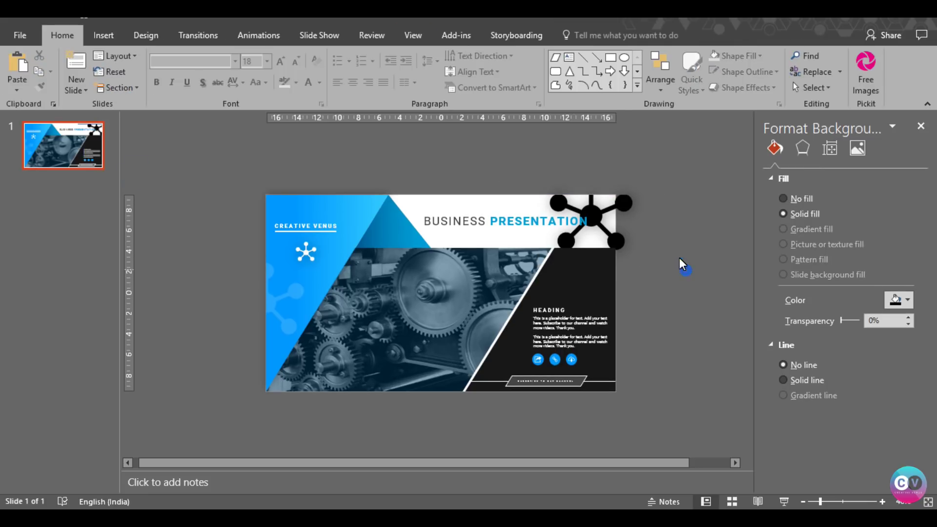
- Cut away the icon's part past the slide's right edge with another subtracted rectangle
{"action": "left_click", "coordinate": [100, 49]}
{"action": "left_click", "coordinate": [235, 73]}
{"action": "left_click", "coordinate": [284, 123]}
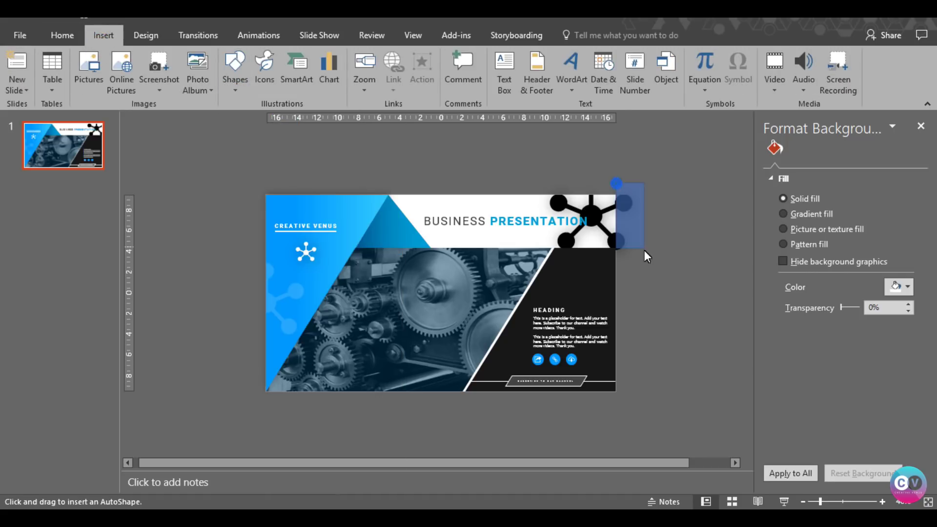
{"action": "left_click_drag", "start_coordinate": [644, 250], "coordinate": [664, 298]}
{"action": "left_click", "coordinate": [595, 212]}
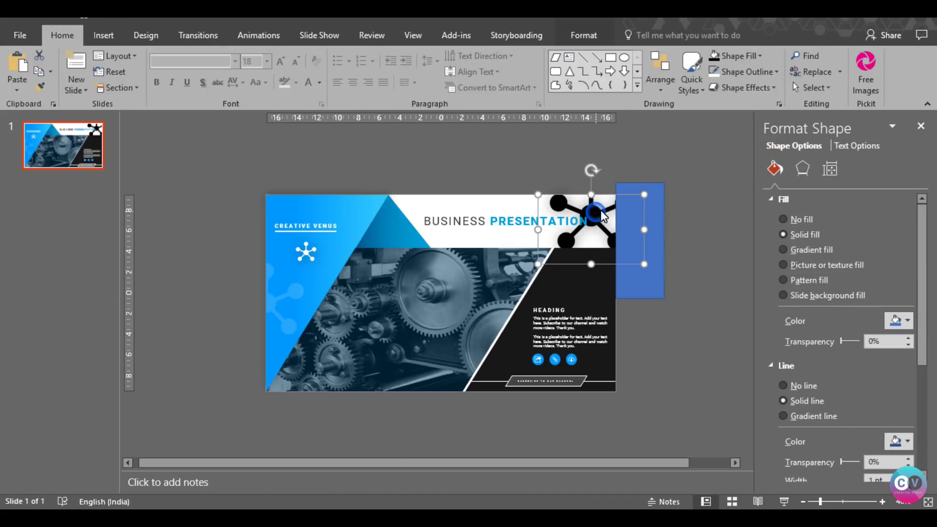
{"action": "left_click", "coordinate": [650, 276], "text": "shift"}
{"action": "left_click", "coordinate": [584, 35]}
{"action": "left_click", "coordinate": [139, 157]}
{"action": "left_click", "coordinate": [690, 357]}
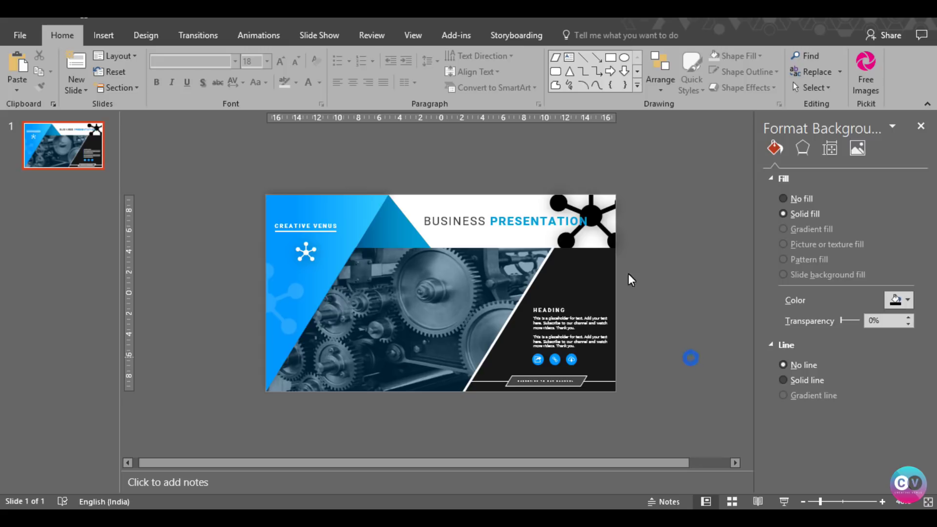
- Fade the trimmed network icon to 90% transparency
{"action": "left_click", "coordinate": [593, 222]}
{"action": "left_click_drag", "start_coordinate": [841, 320], "coordinate": [859, 321]}
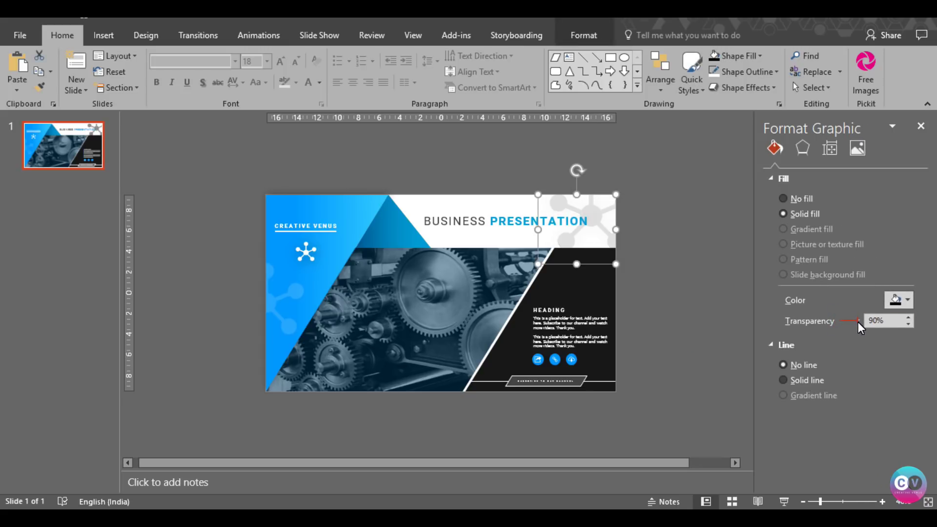
{"action": "left_click", "coordinate": [652, 283]}
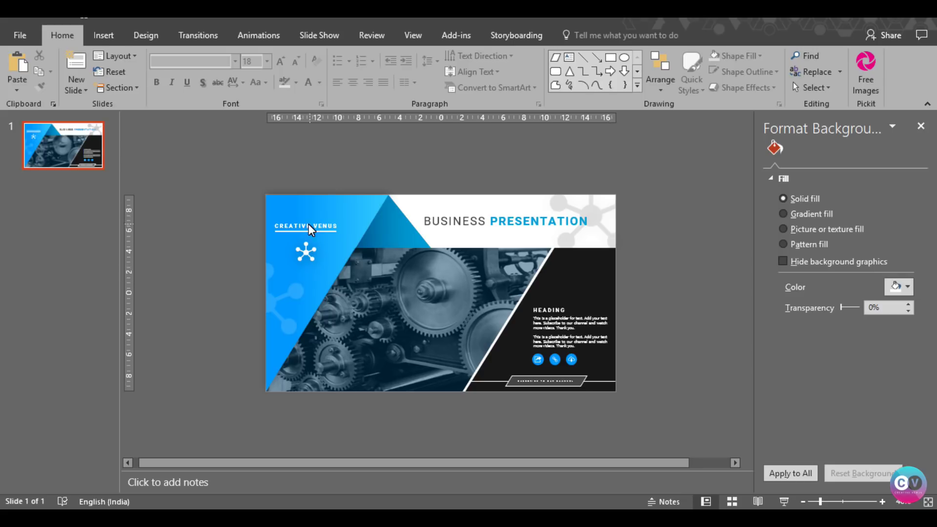
- Move the white network icon into the dark panel, enlarge it and fade it to 96%
{"action": "left_click", "coordinate": [302, 252]}
{"action": "left_click", "coordinate": [306, 249]}
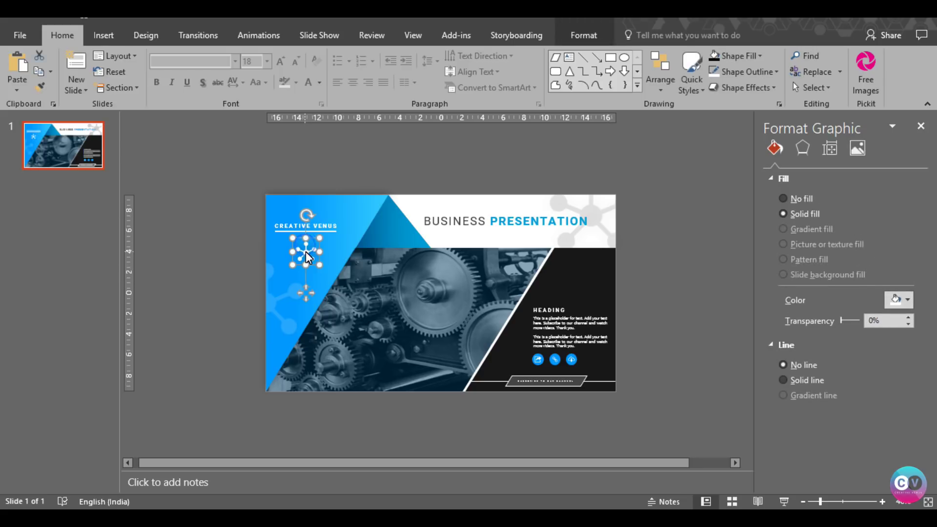
{"action": "key", "text": "Tab"}
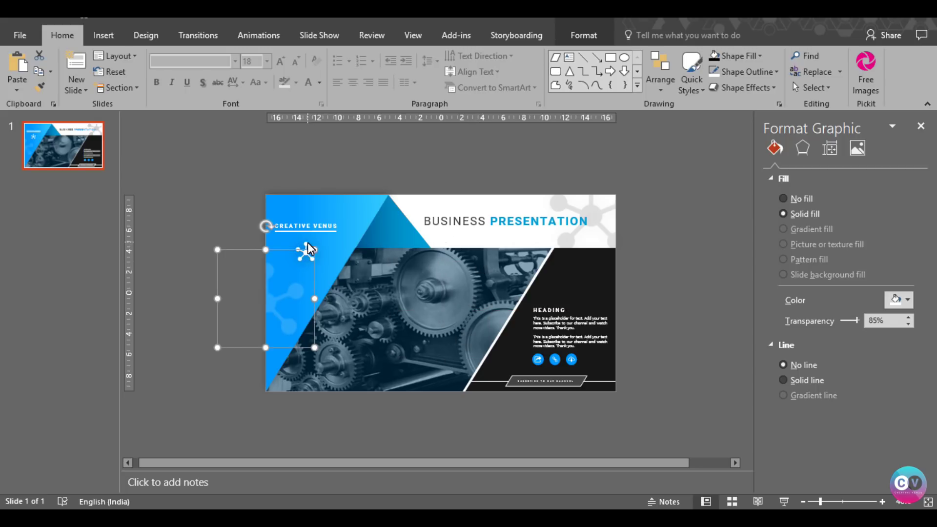
{"action": "mouse_move", "coordinate": [307, 244]}
{"action": "left_mouse_down"}
{"action": "mouse_move", "coordinate": [592, 259]}
{"action": "mouse_move", "coordinate": [650, 339]}
{"action": "left_mouse_up"}
{"action": "left_click", "coordinate": [579, 251]}
{"action": "left_click_drag", "start_coordinate": [591, 286], "coordinate": [590, 302]}
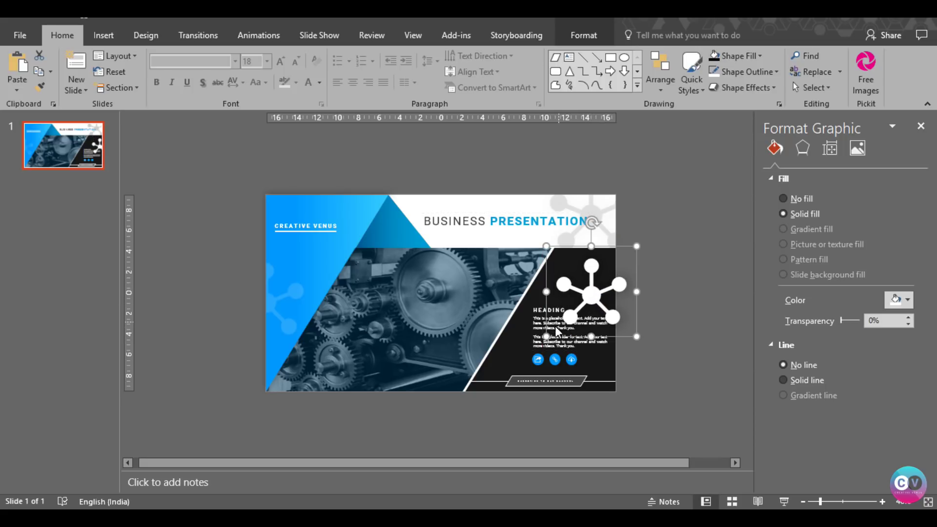
{"action": "left_click_drag", "start_coordinate": [841, 320], "coordinate": [859, 318]}
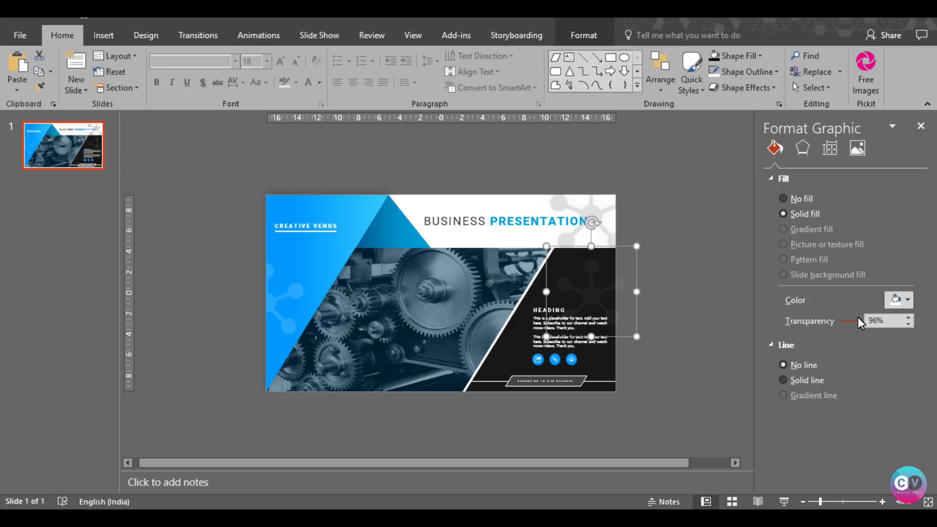
- Reorder the HEADING and body text boxes so they sit above the faint icon
{"action": "left_click", "coordinate": [537, 310]}
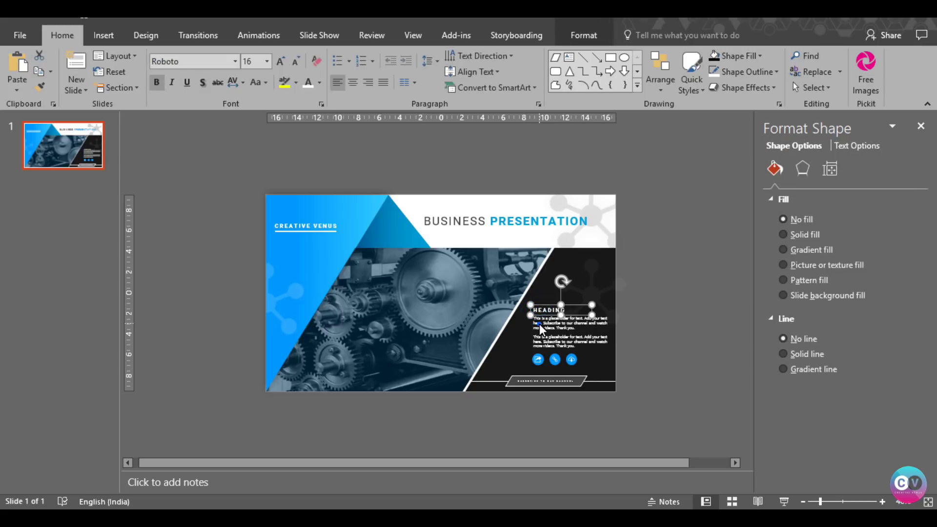
{"action": "left_click", "coordinate": [540, 324], "text": "shift"}
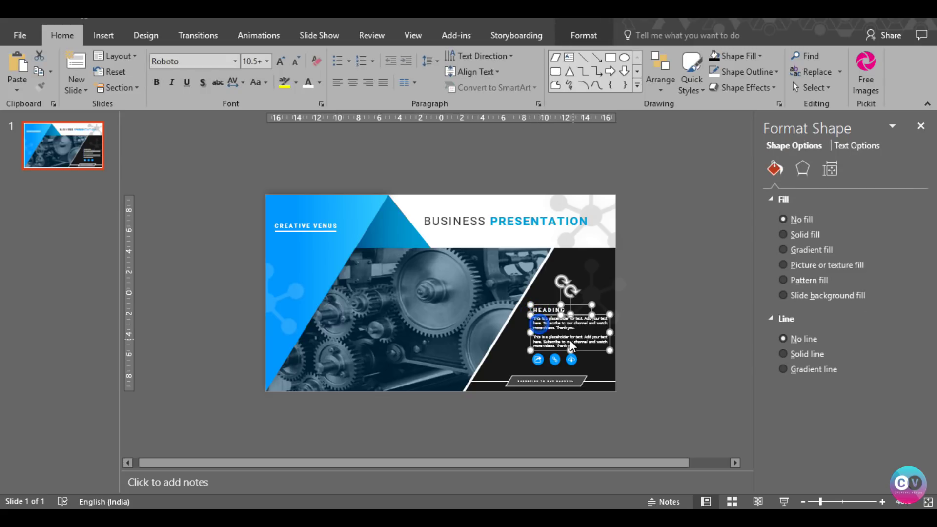
{"action": "right_click", "coordinate": [550, 316]}
{"action": "left_click", "coordinate": [594, 207]}
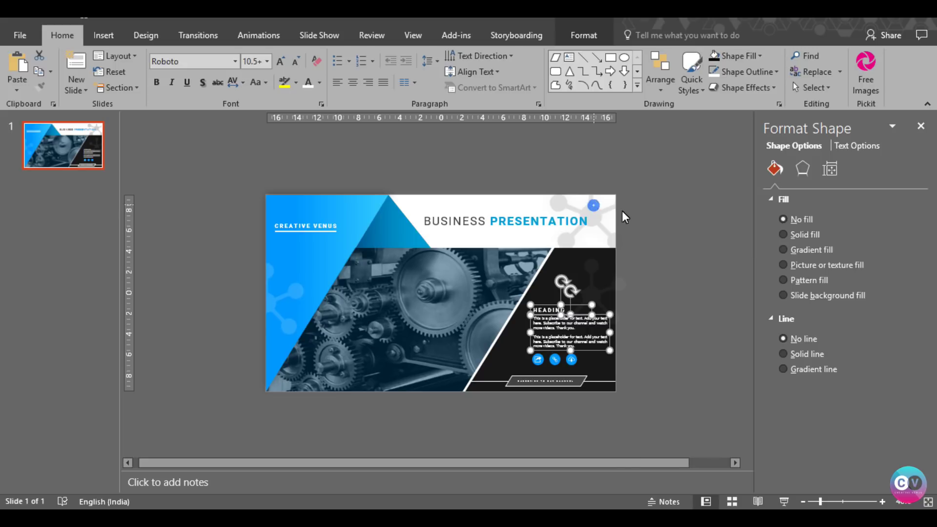
{"action": "left_click", "coordinate": [672, 309]}
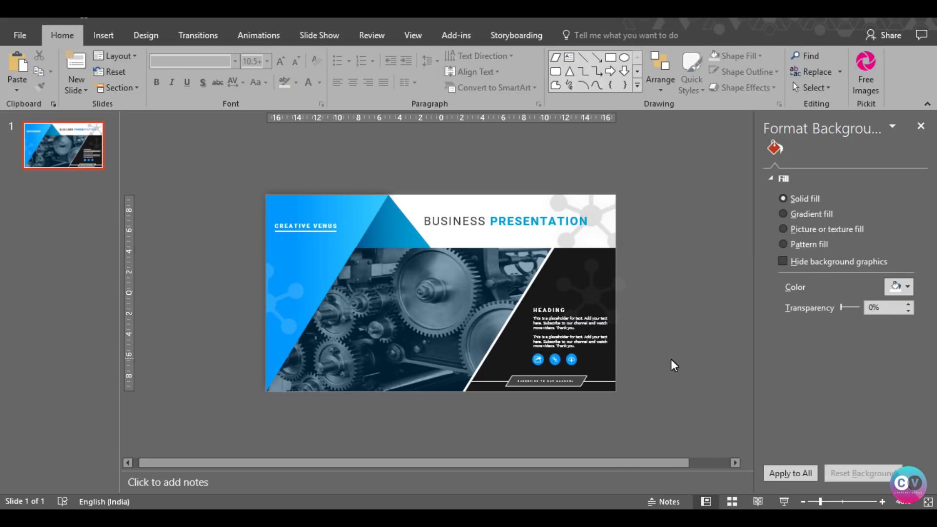
- Paste a copy of the faint network graphic in the dark panel
{"action": "left_click", "coordinate": [584, 291]}
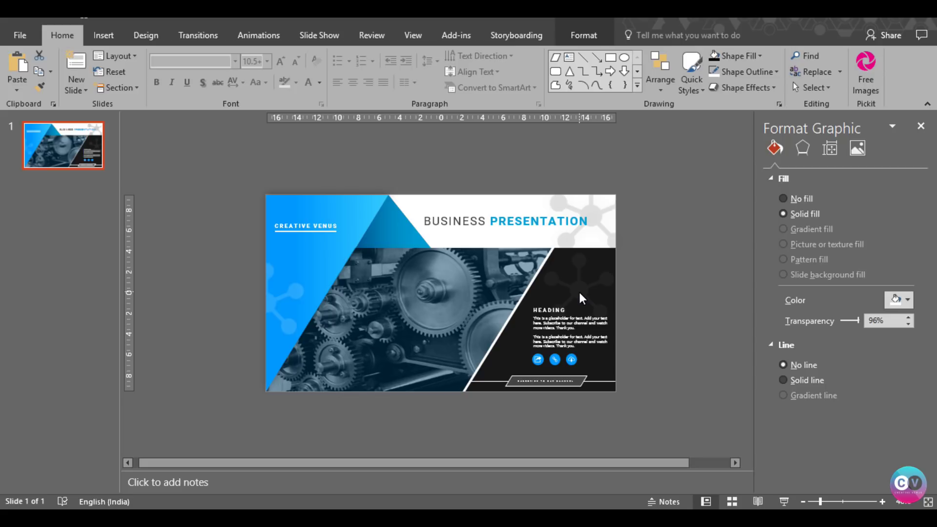
{"action": "left_click", "coordinate": [675, 360]}
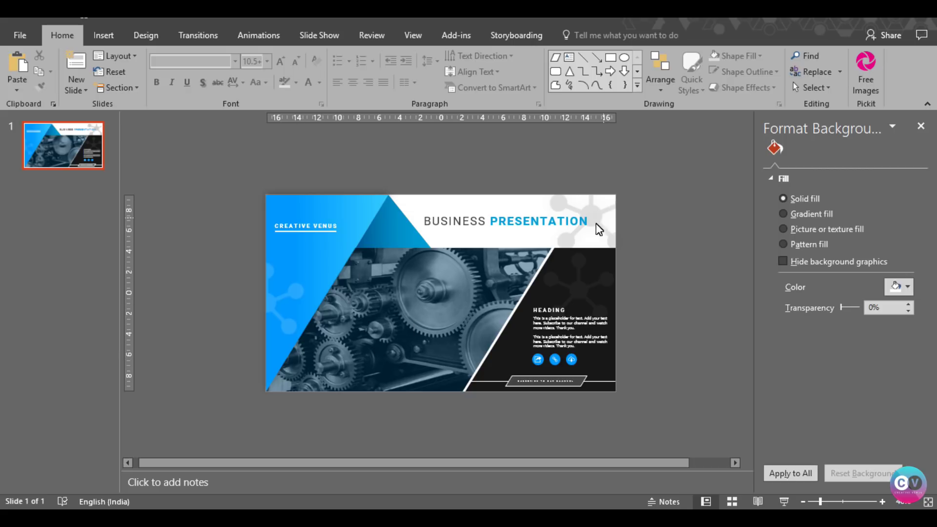
{"action": "left_click", "coordinate": [587, 300]}
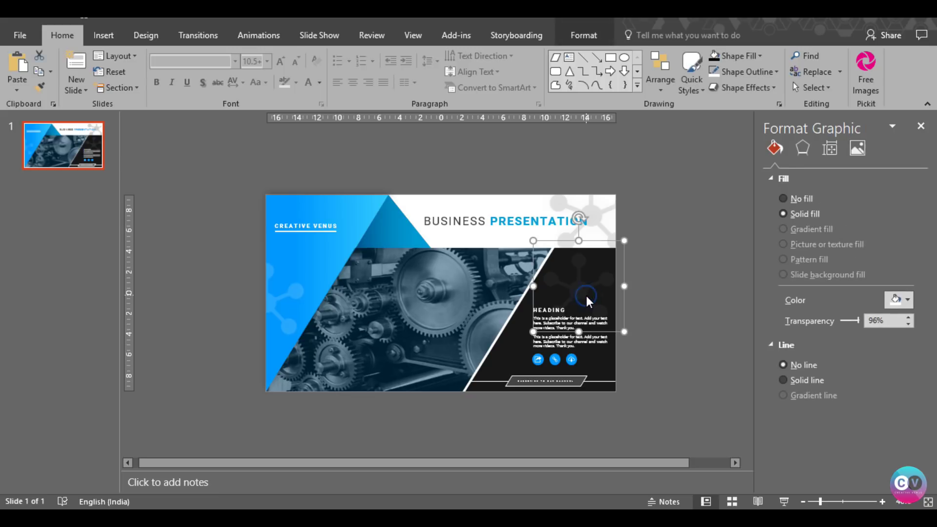
{"action": "key", "text": "ctrl+v"}
{"action": "left_click", "coordinate": [359, 272]}
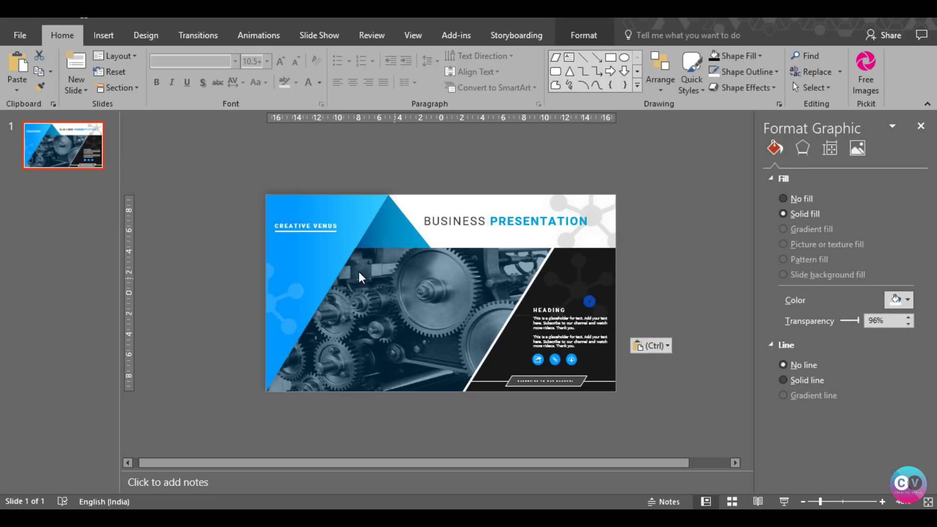
- Make the pasted copy white and opaque, and move it under CREATIVE VENUS
{"action": "left_click", "coordinate": [315, 267]}
{"action": "left_click", "coordinate": [904, 300]}
{"action": "left_click", "coordinate": [822, 336]}
{"action": "left_click_drag", "start_coordinate": [855, 321], "coordinate": [702, 332]}
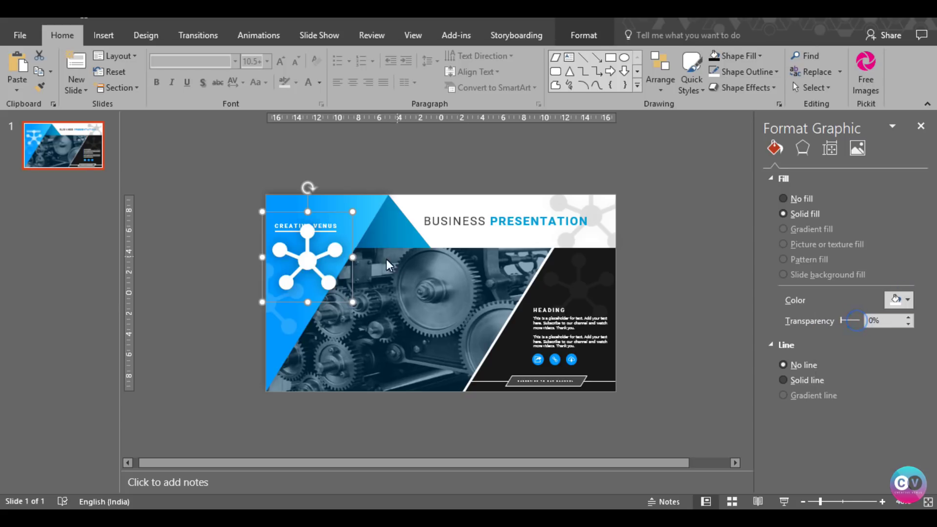
{"action": "mouse_move", "coordinate": [334, 274]}
{"action": "left_mouse_down"}
{"action": "mouse_move", "coordinate": [280, 233]}
{"action": "mouse_move", "coordinate": [306, 259]}
{"action": "left_mouse_up"}
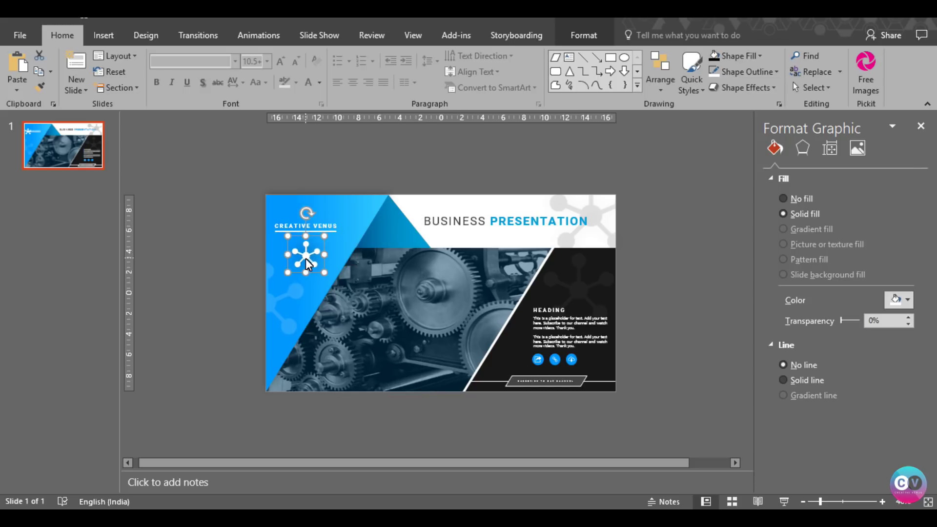
- Select all the CREATIVE VENUS text and increase it from 16 to 18 pt
{"action": "left_click", "coordinate": [297, 225]}
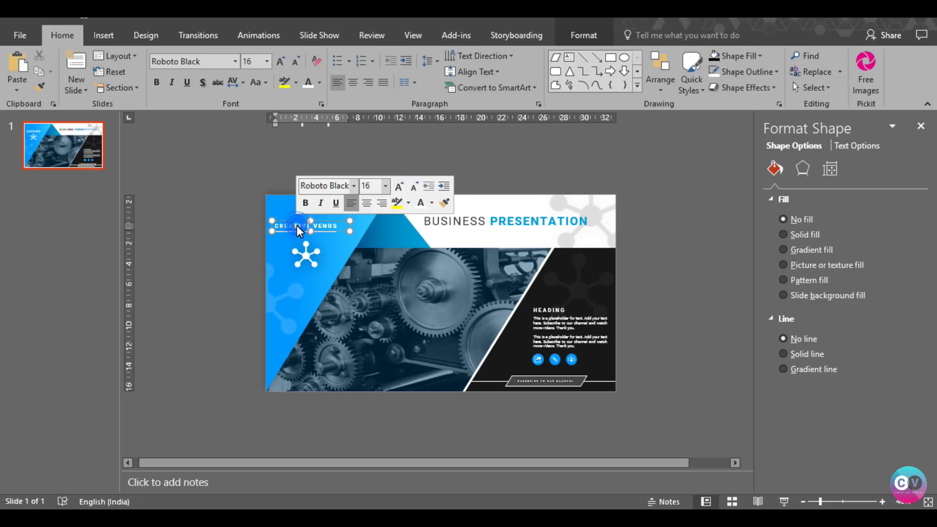
{"action": "left_click", "coordinate": [299, 233]}
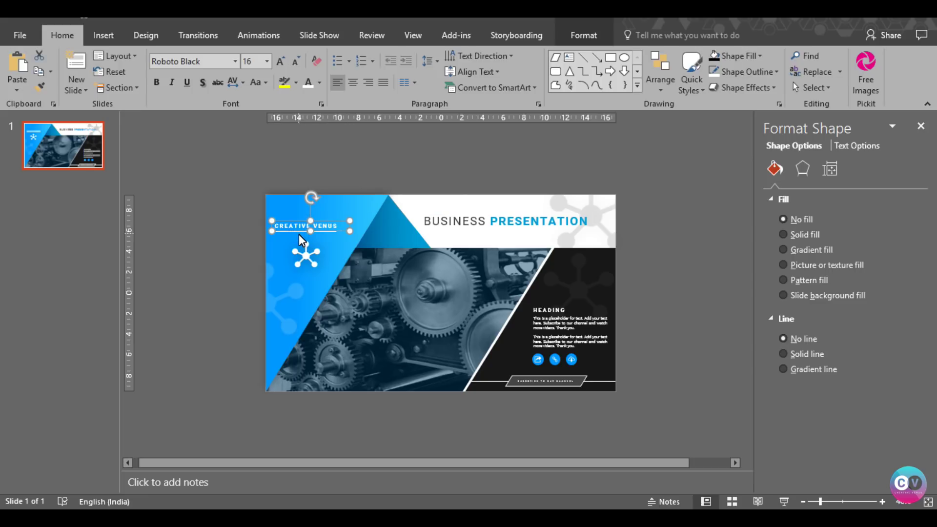
{"action": "left_click", "coordinate": [299, 235]}
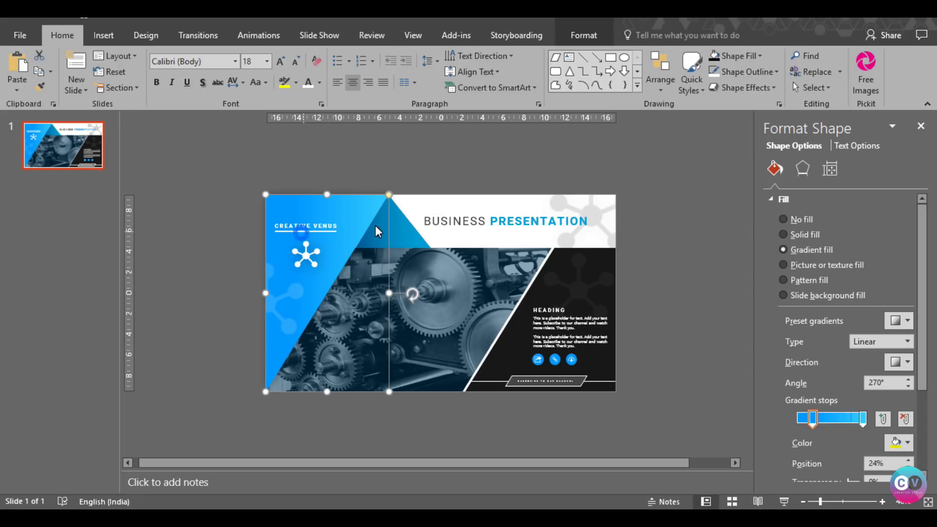
{"action": "left_click", "coordinate": [834, 501]}
{"action": "left_click", "coordinate": [166, 209]}
{"action": "left_click", "coordinate": [264, 199]}
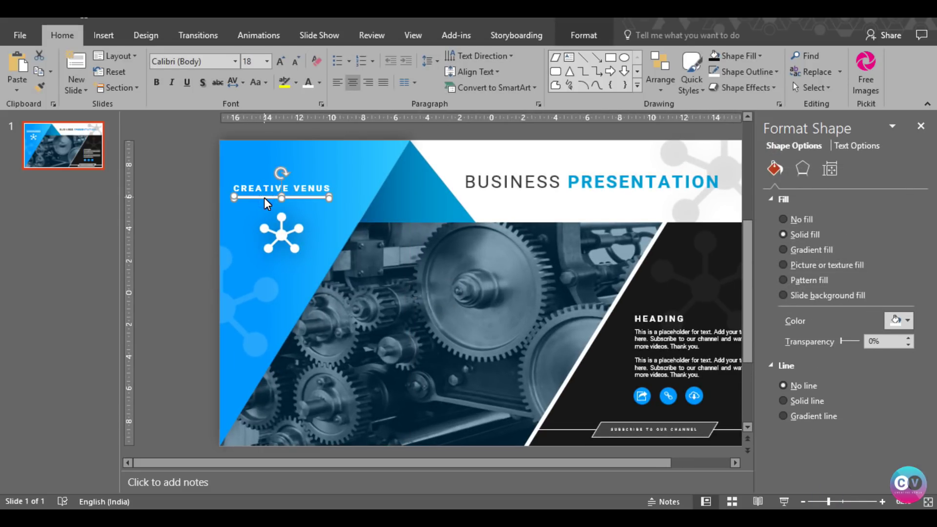
{"action": "left_click", "coordinate": [264, 198]}
{"action": "left_click", "coordinate": [271, 187]}
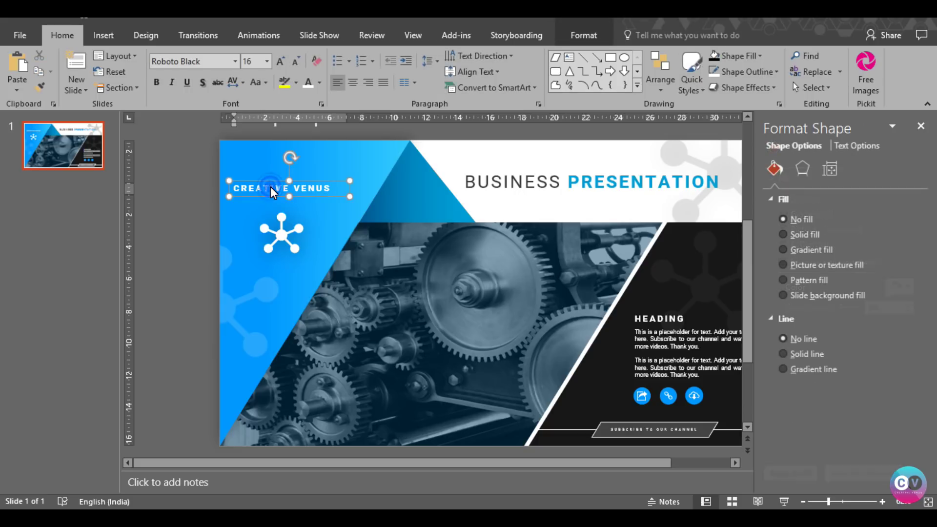
{"action": "triple_click", "coordinate": [271, 187]}
{"action": "left_click", "coordinate": [279, 60]}
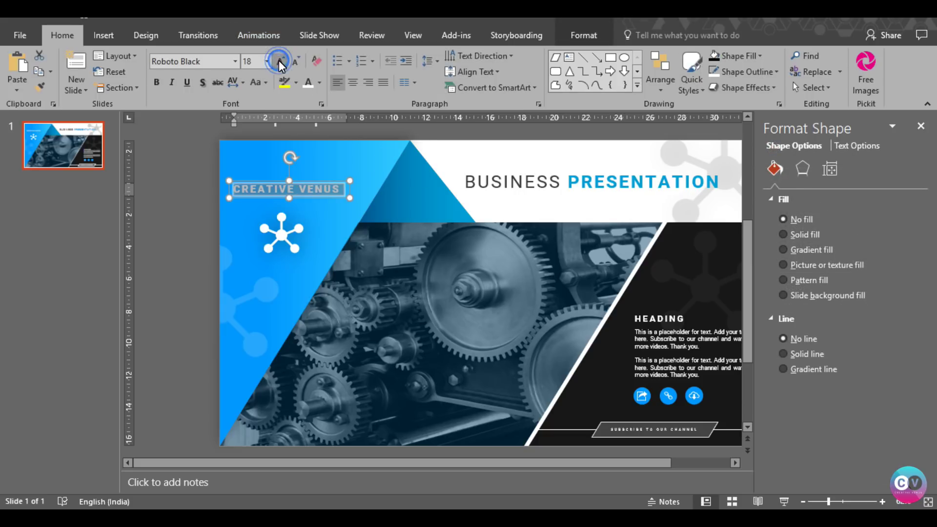
{"action": "left_click", "coordinate": [198, 182]}
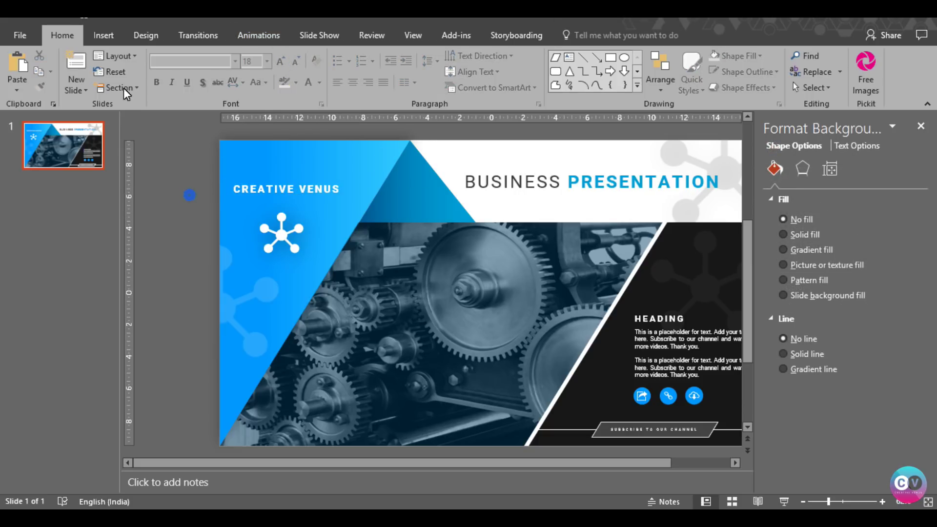
- Draw a short, thin white rectangle with no outline at the slide's left edge
{"action": "left_click", "coordinate": [101, 36]}
{"action": "left_click", "coordinate": [242, 89]}
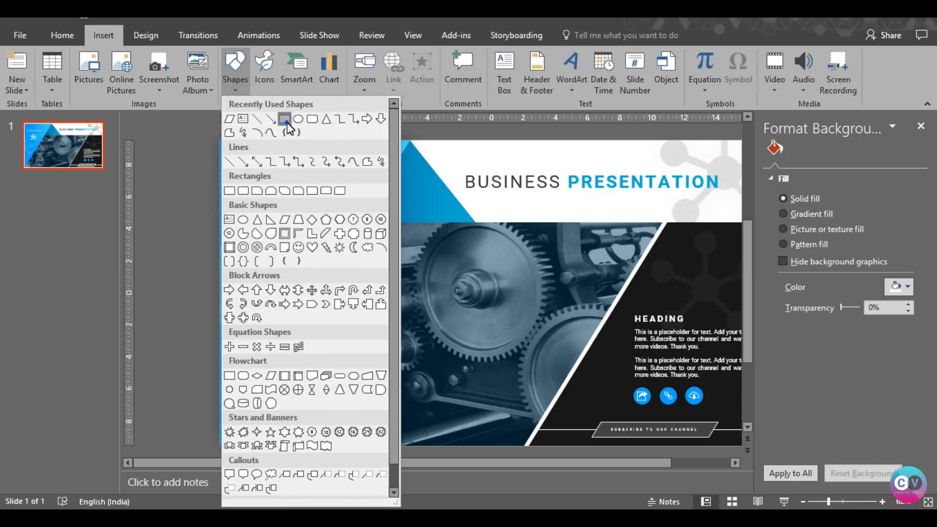
{"action": "left_click", "coordinate": [285, 119]}
{"action": "left_click_drag", "start_coordinate": [219, 139], "coordinate": [224, 218]}
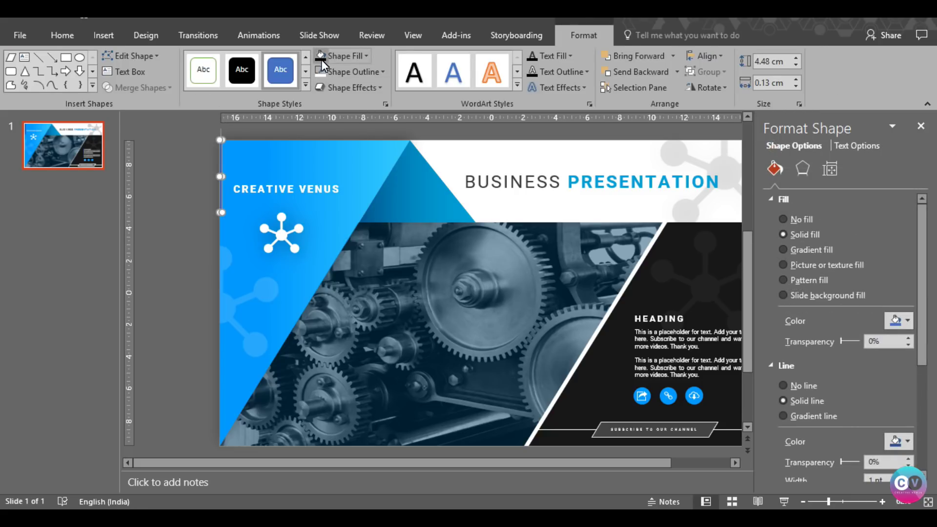
{"action": "left_click", "coordinate": [377, 71]}
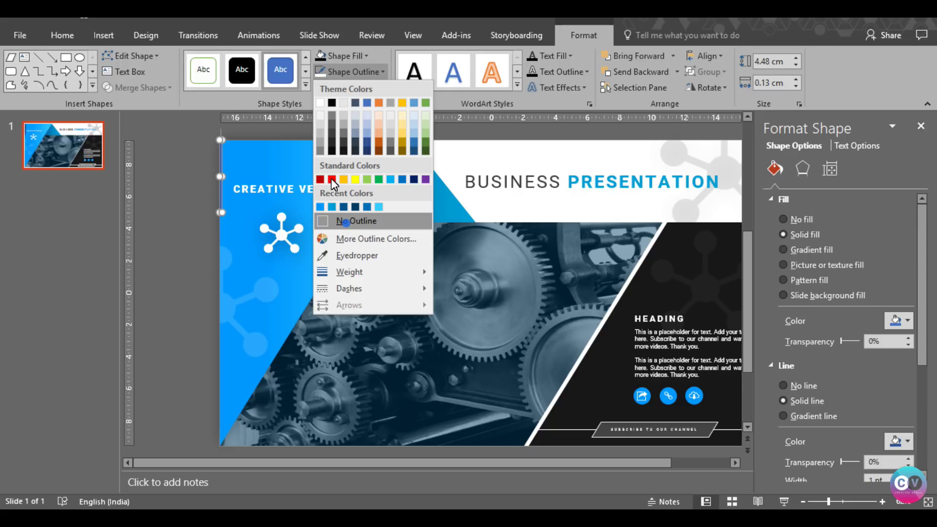
{"action": "left_click", "coordinate": [346, 223]}
{"action": "left_click", "coordinate": [348, 57]}
{"action": "left_click", "coordinate": [320, 88]}
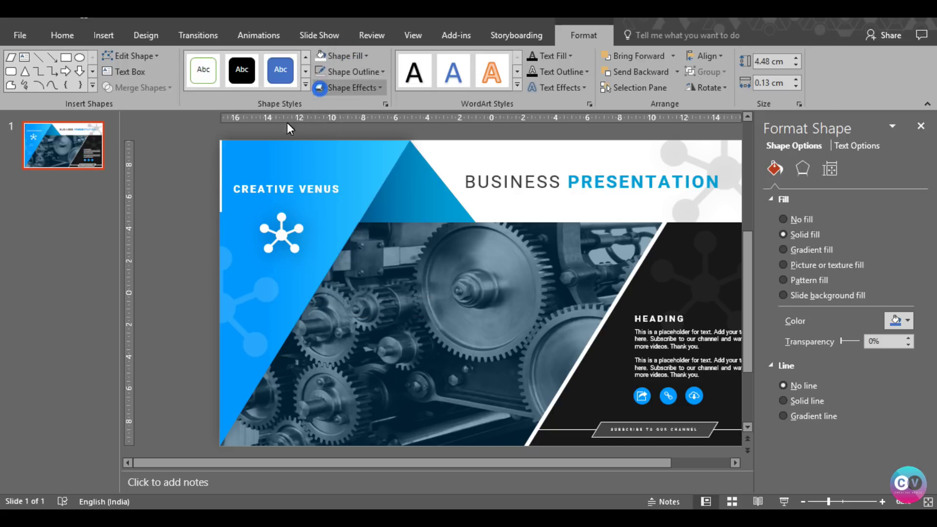
{"action": "left_click_drag", "start_coordinate": [224, 177], "coordinate": [229, 178]}
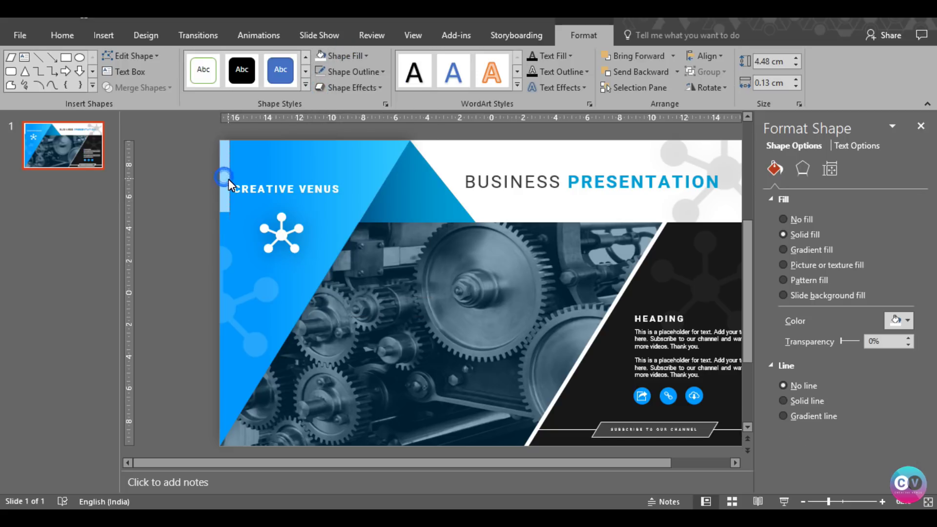
{"action": "left_click_drag", "start_coordinate": [229, 143], "coordinate": [228, 168]}
{"action": "left_click", "coordinate": [198, 214]}
- Shift the CREATIVE VENUS label left, enlarge it to 20 pt and widen it to one line
{"action": "left_click", "coordinate": [275, 186]}
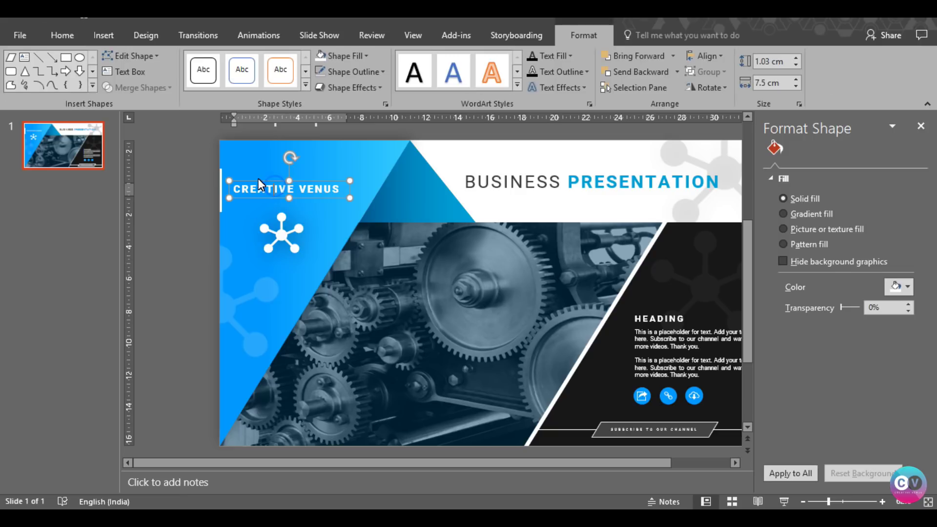
{"action": "left_click_drag", "start_coordinate": [256, 181], "coordinate": [249, 184]}
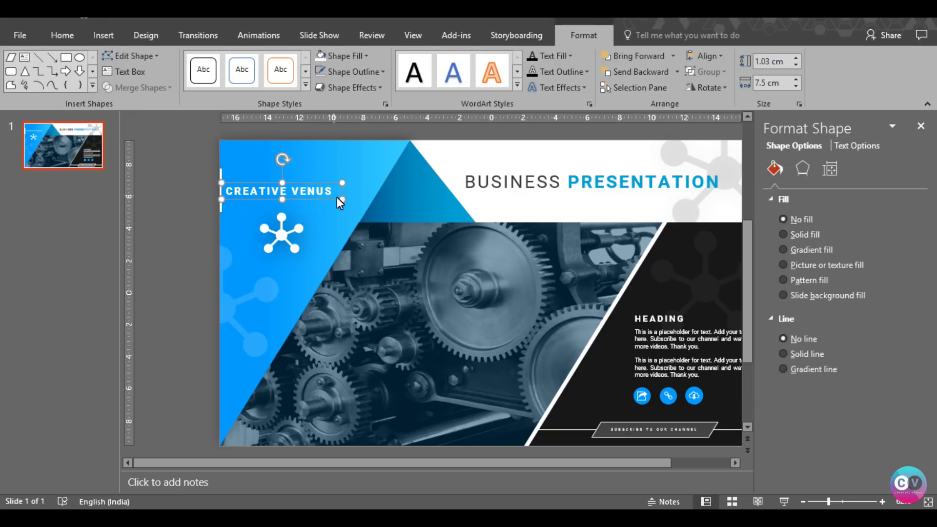
{"action": "left_click", "coordinate": [67, 33]}
{"action": "left_click", "coordinate": [281, 61]}
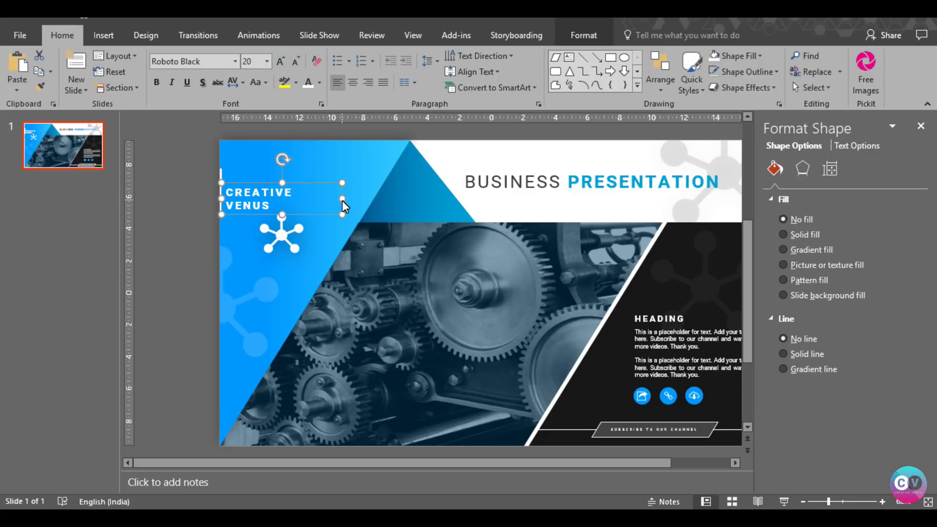
{"action": "left_click_drag", "start_coordinate": [342, 200], "coordinate": [359, 200]}
{"action": "left_click", "coordinate": [221, 224]}
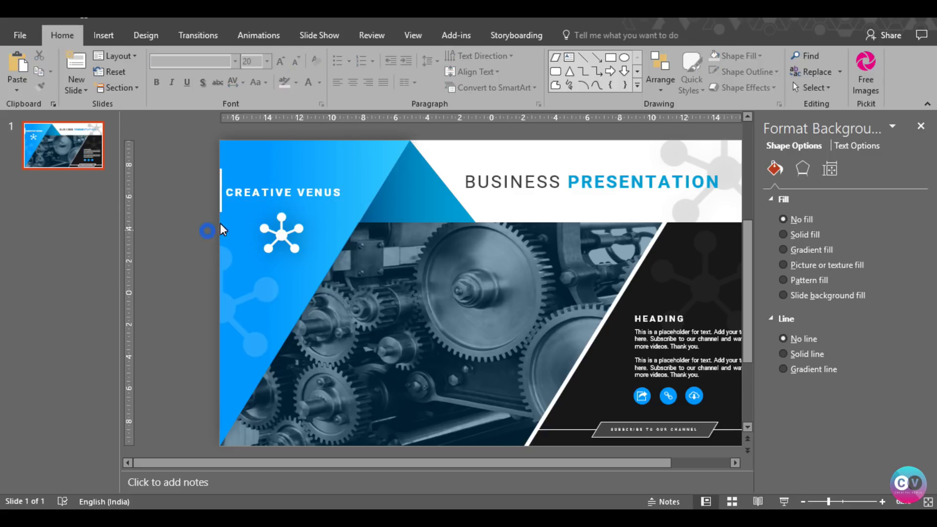
- Reposition the network icon beneath the CREATIVE VENUS label
{"action": "left_click", "coordinate": [277, 230]}
{"action": "left_click_drag", "start_coordinate": [283, 236], "coordinate": [278, 232]}
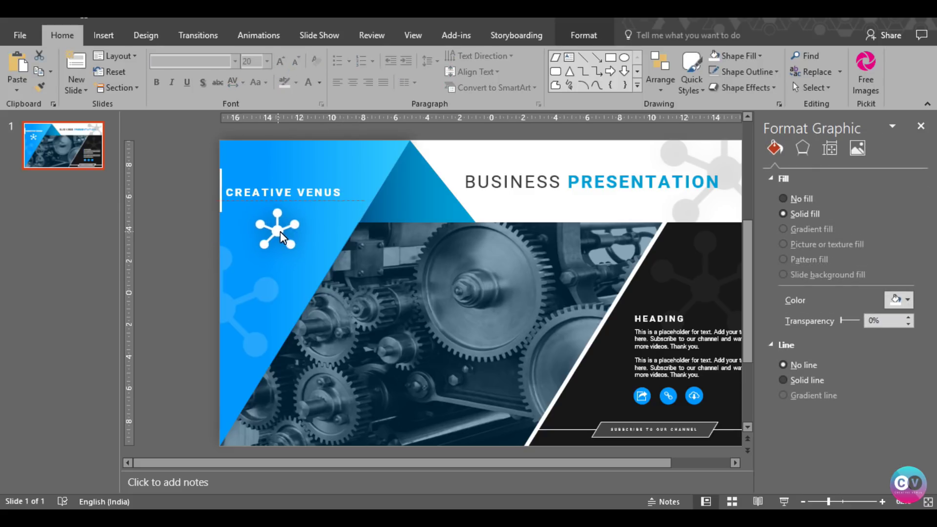
{"action": "left_click_drag", "start_coordinate": [281, 233], "coordinate": [282, 234]}
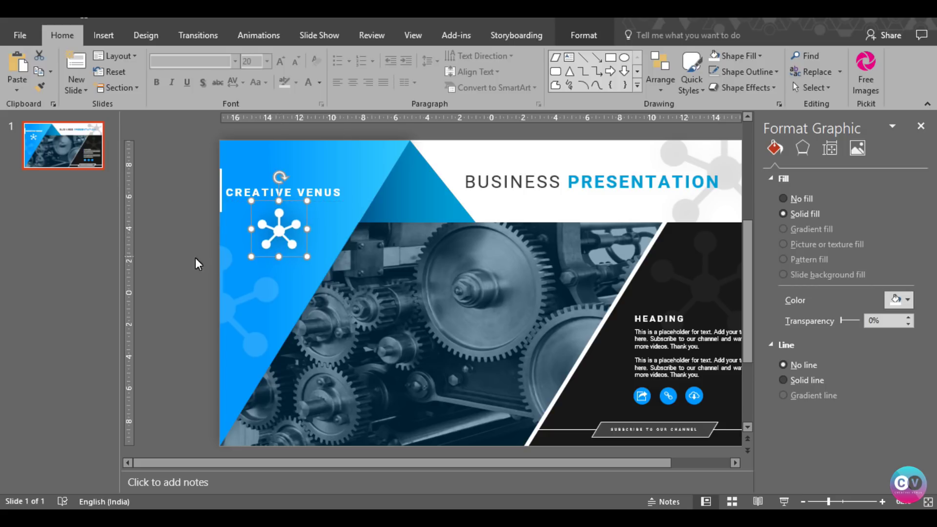
{"action": "left_click", "coordinate": [193, 262]}
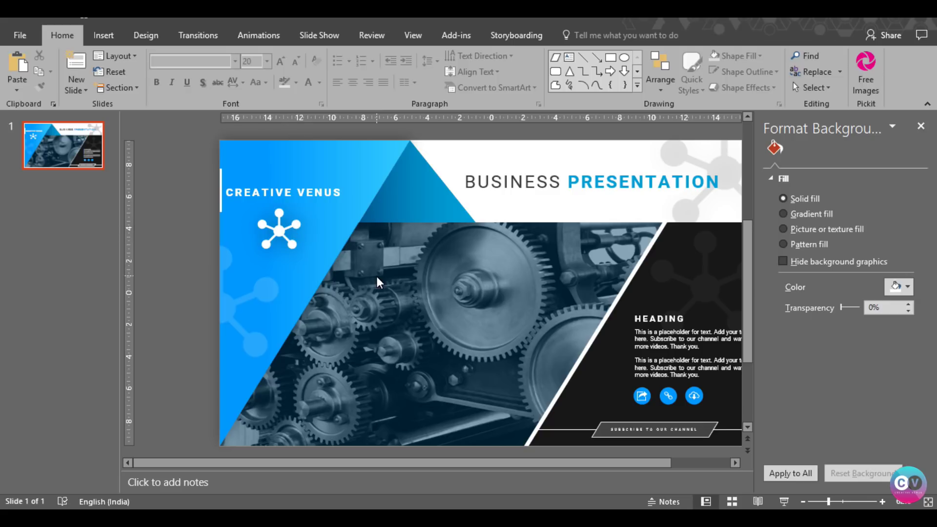
- Duplicate the network icon and move the copy toward the slide's top
{"action": "left_click", "coordinate": [280, 226]}
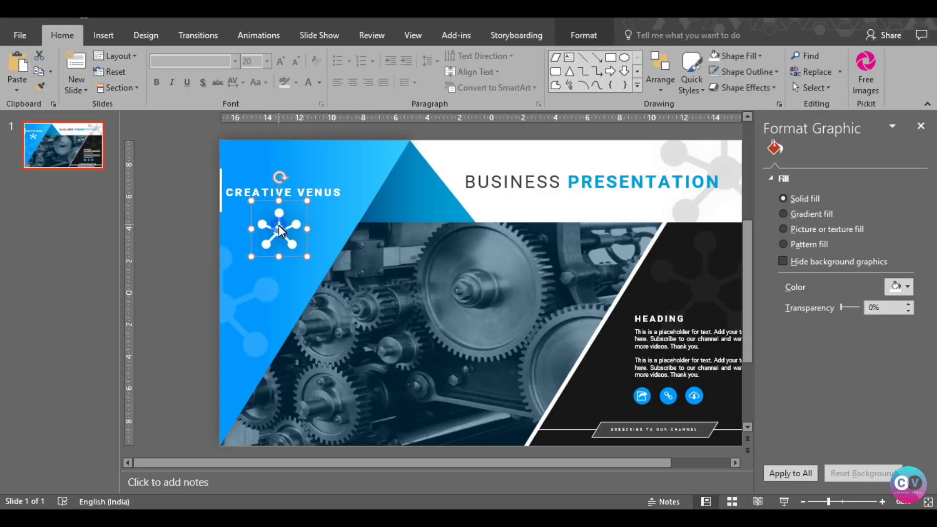
{"action": "key", "text": "ctrl+c"}
{"action": "key", "text": "ctrl+v"}
{"action": "mouse_move", "coordinate": [277, 234]}
{"action": "left_mouse_down"}
{"action": "mouse_move", "coordinate": [371, 186]}
{"action": "mouse_move", "coordinate": [340, 168]}
{"action": "left_mouse_up"}
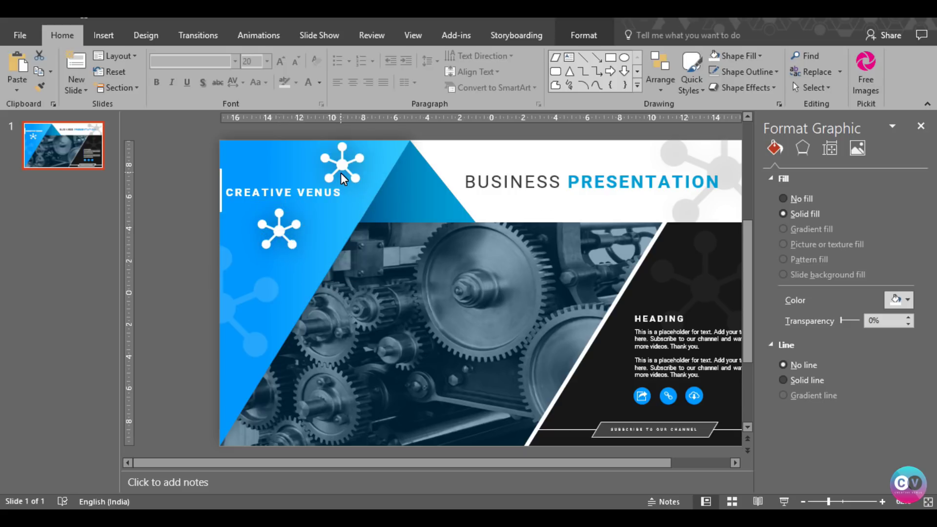
- Remove the copy's shadow, place it over the top-left corner and enlarge it
{"action": "left_click", "coordinate": [809, 150]}
{"action": "left_click", "coordinate": [899, 197]}
{"action": "left_click", "coordinate": [824, 255]}
{"action": "left_click_drag", "start_coordinate": [334, 165], "coordinate": [297, 144]}
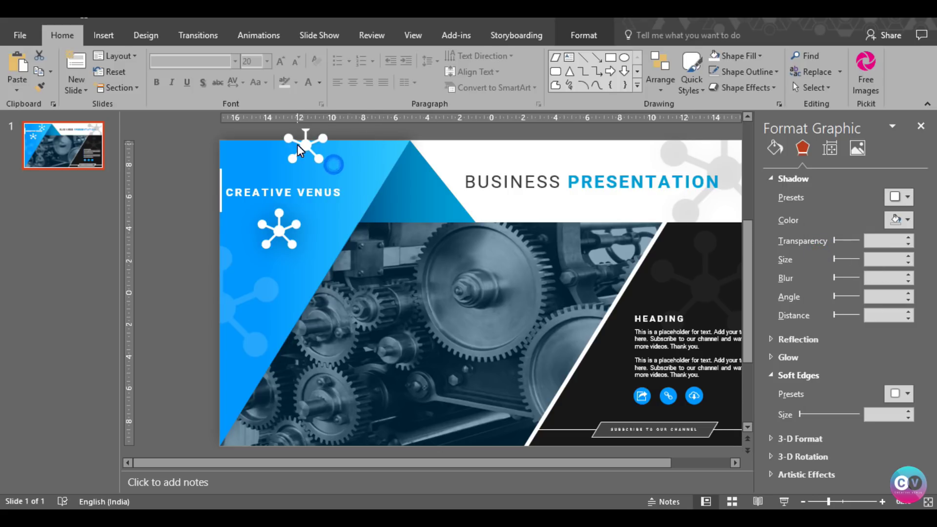
{"action": "scroll", "coordinate": [432, 300], "scroll_direction": "down", "scroll_amount": 5}
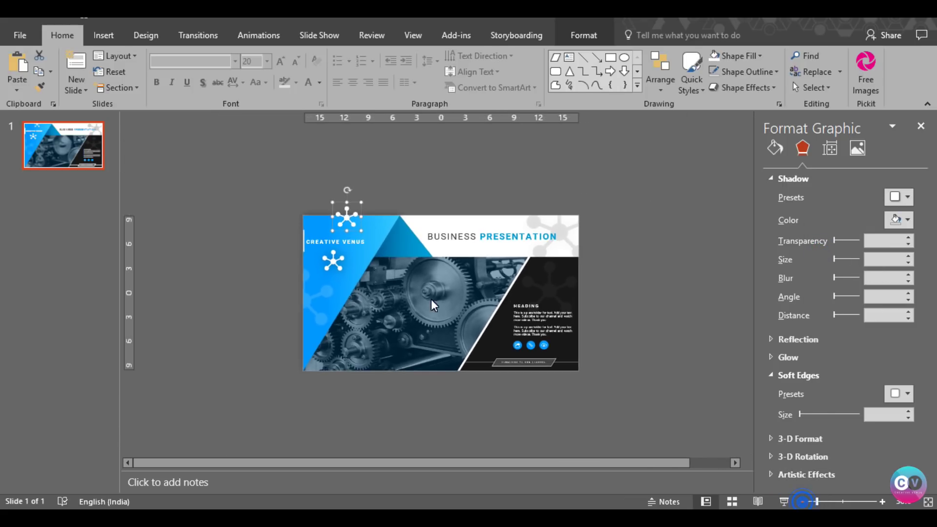
{"action": "mouse_move", "coordinate": [366, 236]}
{"action": "left_mouse_down"}
{"action": "mouse_move", "coordinate": [387, 254]}
{"action": "mouse_move", "coordinate": [352, 221]}
{"action": "left_mouse_up"}
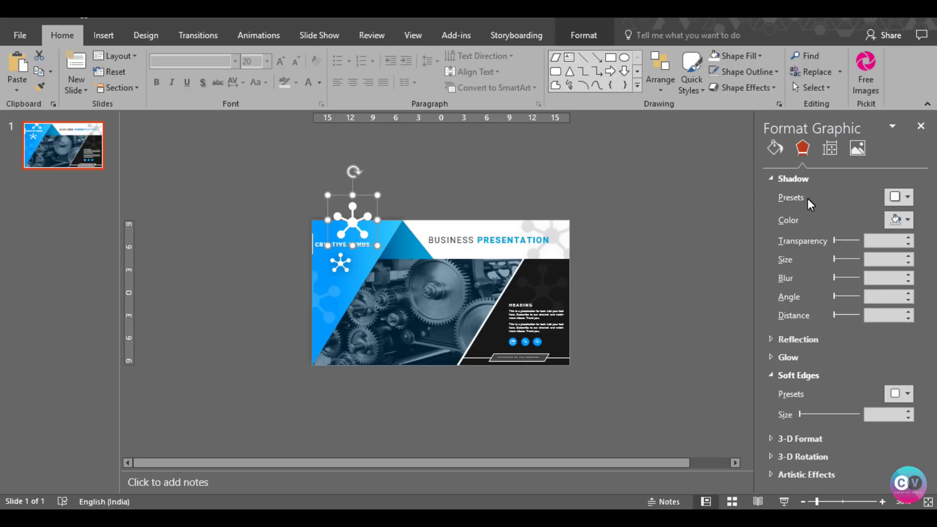
- Set the icon copy's fill transparency to about 86%
{"action": "left_click", "coordinate": [775, 147]}
{"action": "left_click", "coordinate": [844, 321]}
{"action": "left_click_drag", "start_coordinate": [852, 320], "coordinate": [860, 320]}
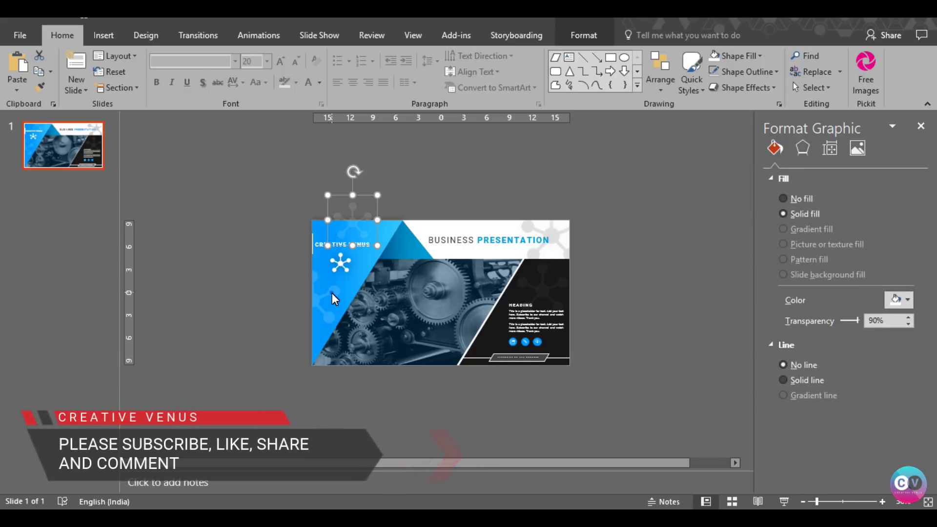
{"action": "left_click", "coordinate": [351, 206]}
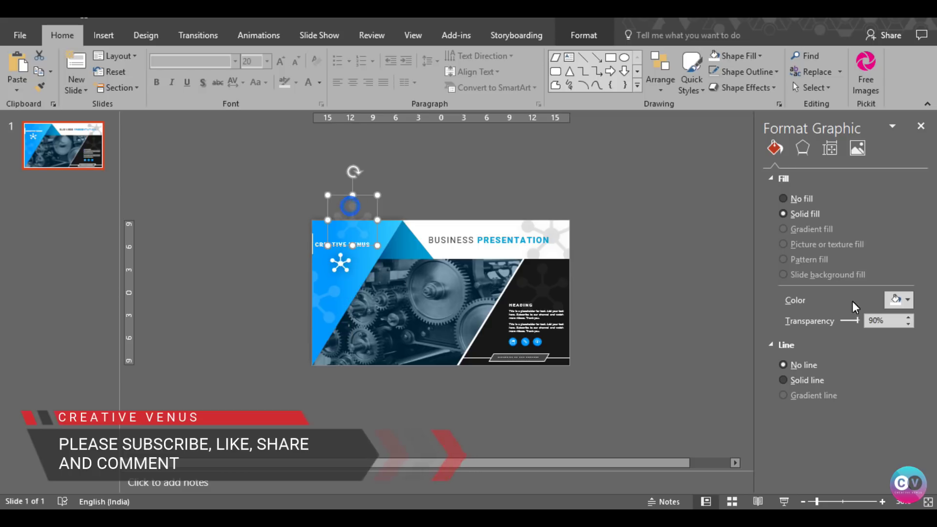
{"action": "left_click", "coordinate": [909, 324]}
{"action": "left_click", "coordinate": [909, 324]}
{"action": "left_click", "coordinate": [909, 324]}
{"action": "left_click", "coordinate": [909, 324]}
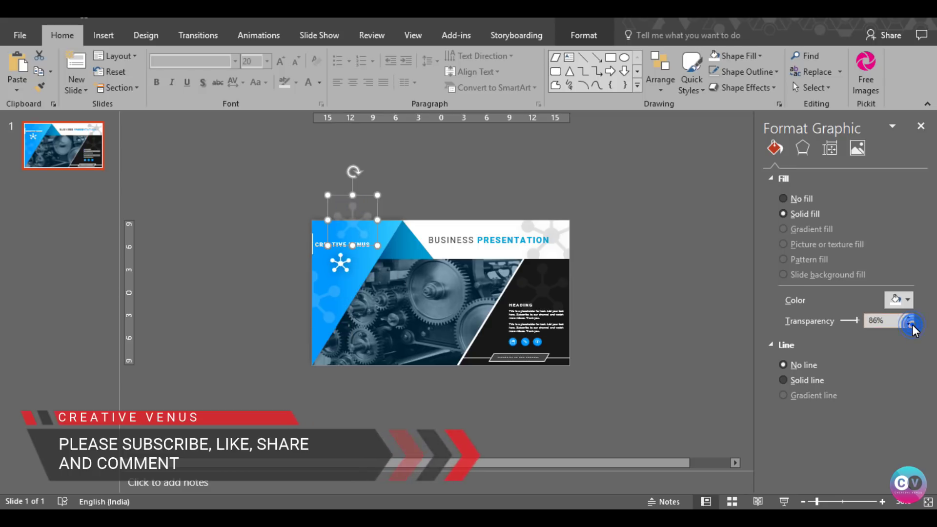
{"action": "left_click", "coordinate": [909, 324]}
- Set the icon to 85% transparency and draw a rectangle over its part above the slide
{"action": "left_click", "coordinate": [431, 201]}
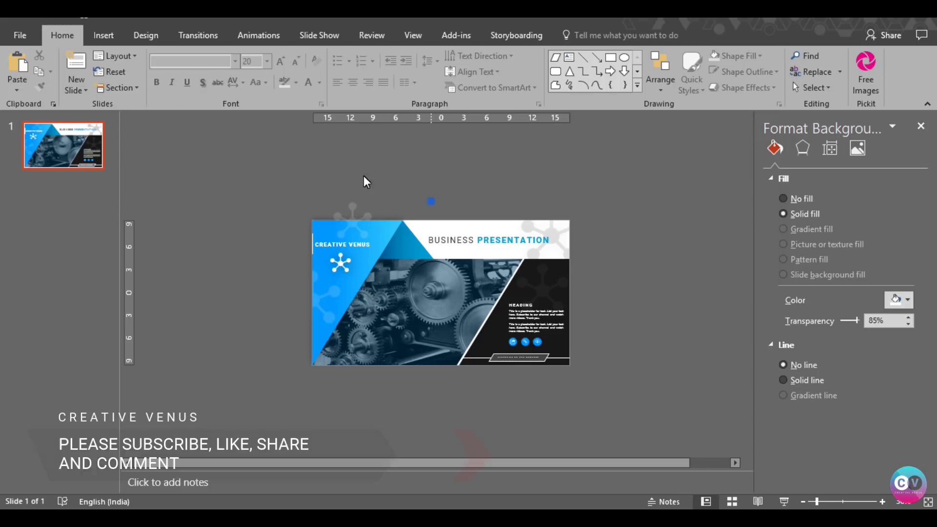
{"action": "left_click", "coordinate": [104, 36]}
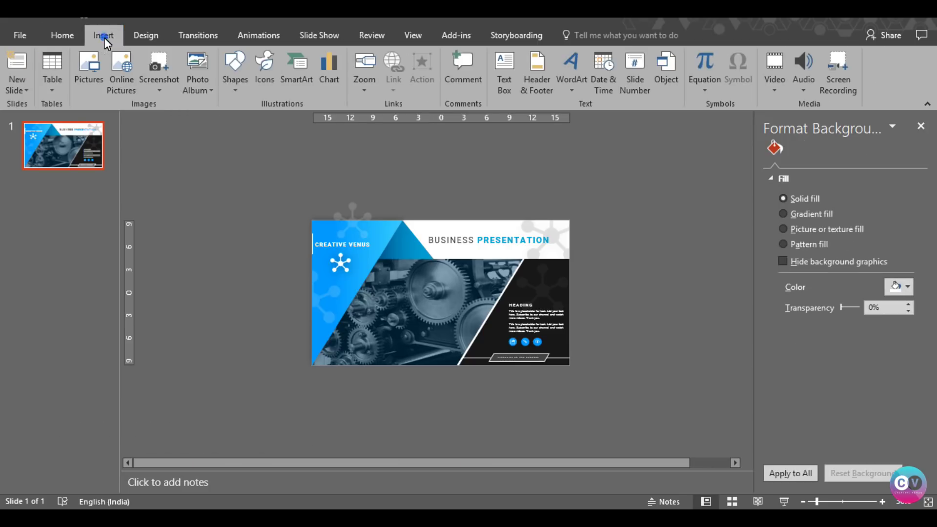
{"action": "left_click", "coordinate": [235, 73]}
{"action": "left_click", "coordinate": [296, 132]}
{"action": "left_click_drag", "start_coordinate": [313, 197], "coordinate": [409, 225]}
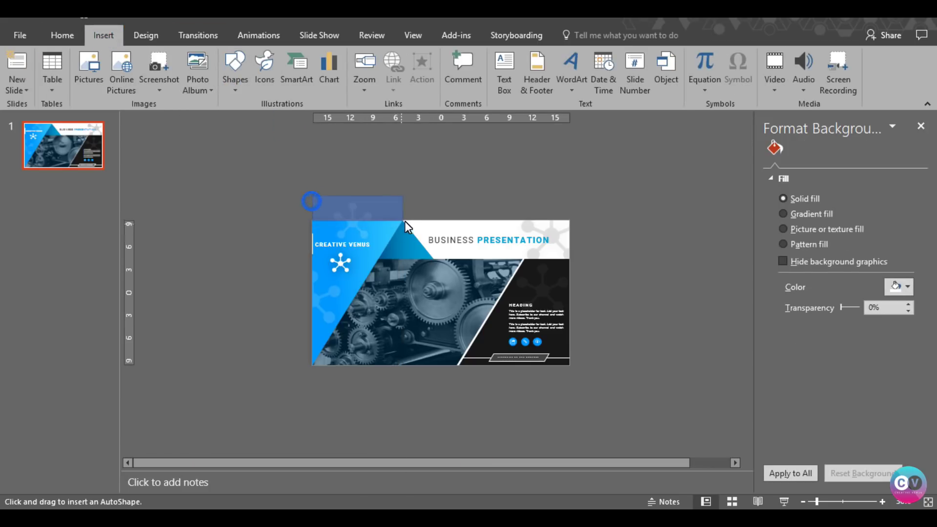
- Subtract the rectangle from the faint icon so it ends flush with the top edge
{"action": "left_click", "coordinate": [359, 235], "text": "shift"}
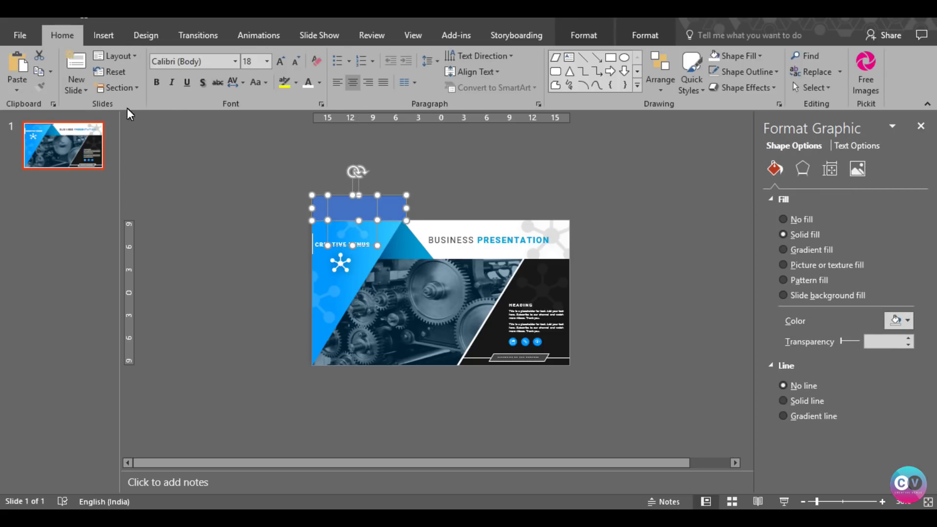
{"action": "left_click", "coordinate": [588, 33]}
{"action": "left_click", "coordinate": [134, 88]}
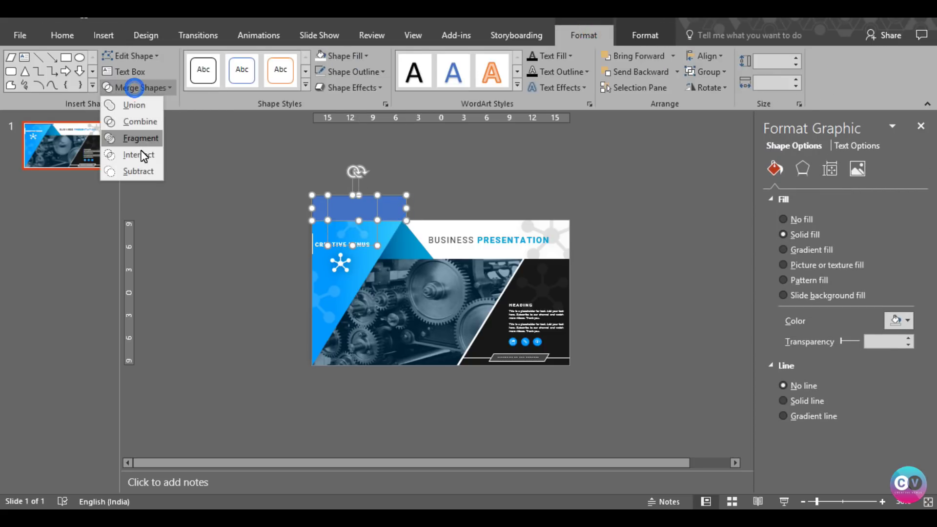
{"action": "left_click", "coordinate": [139, 170]}
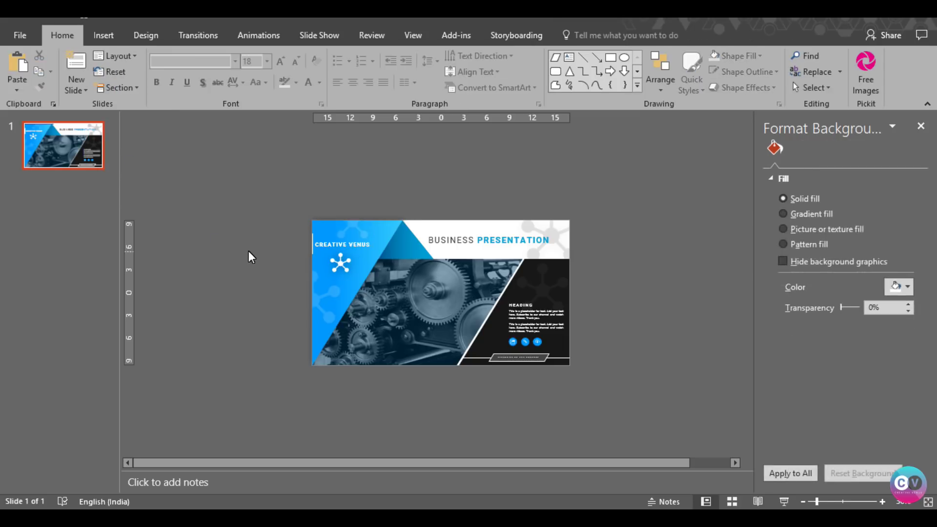